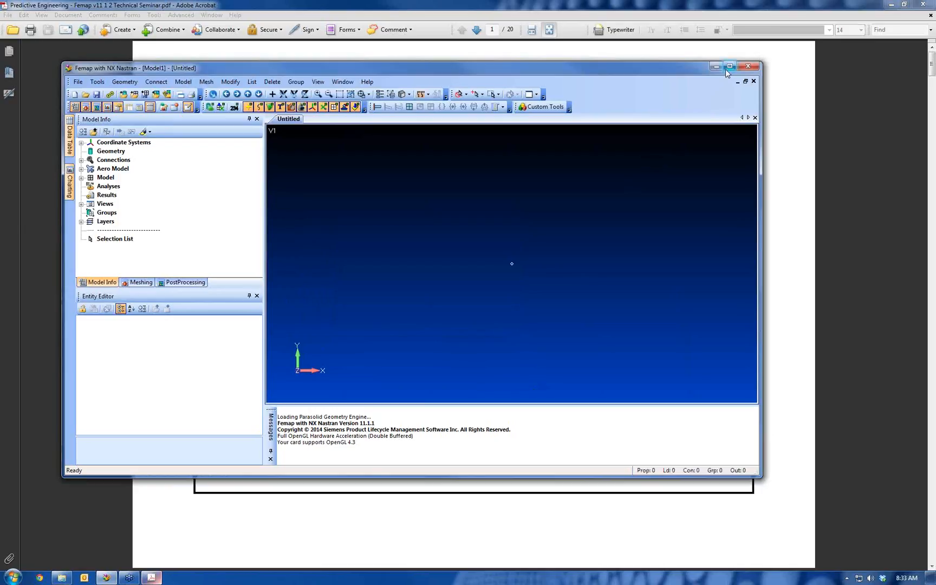
Maximize the Femap window, switch to the seminar PDF in Adobe Acrobat and review its pages on dockable panes, toolbars and preferences
left_click(729, 65)
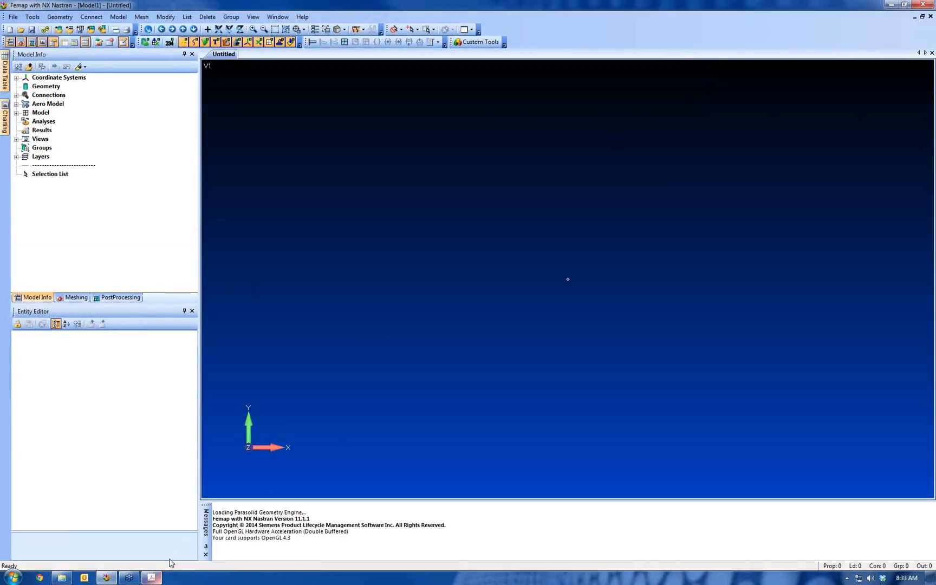
left_click(153, 577)
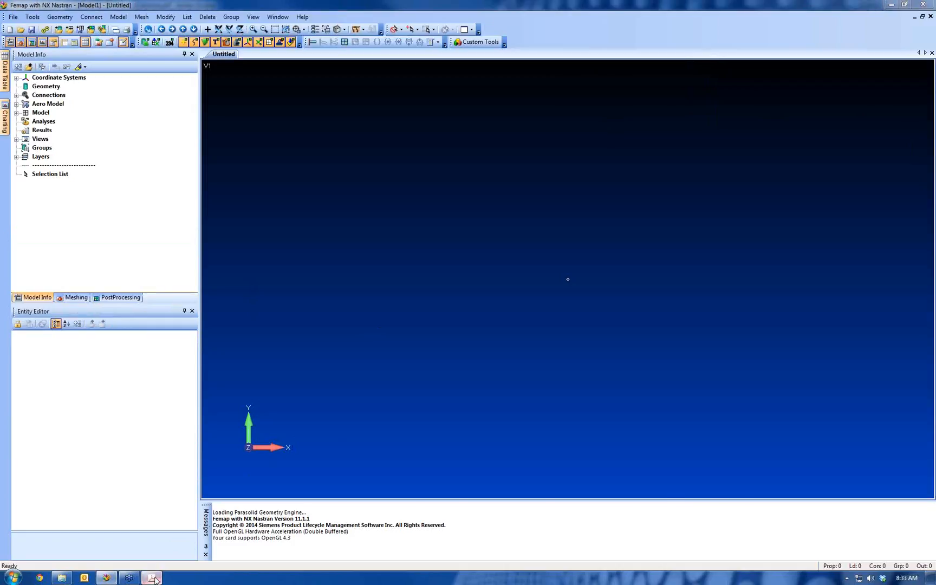
scroll(288, 371, "down", 1)
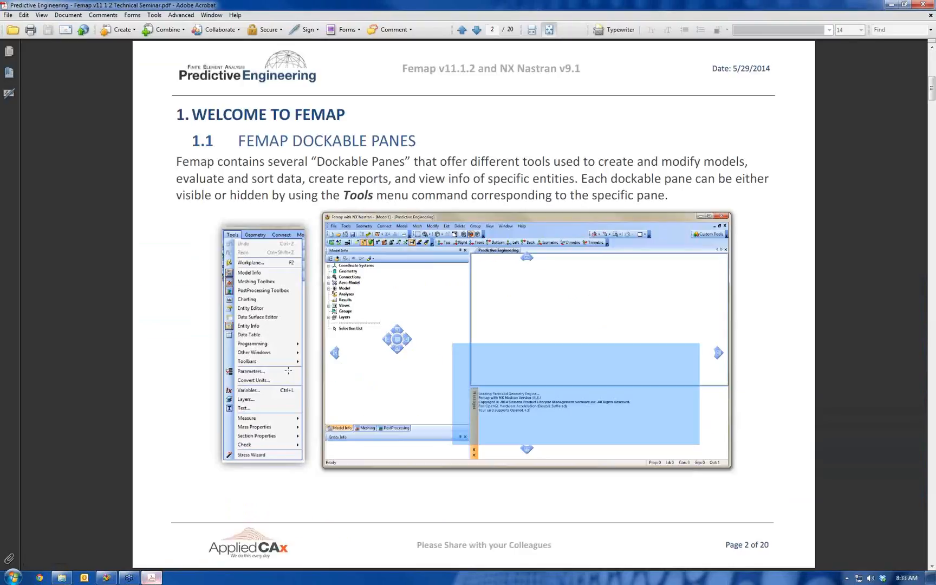
scroll(288, 370, "down", 2)
scroll(289, 372, "up", 1)
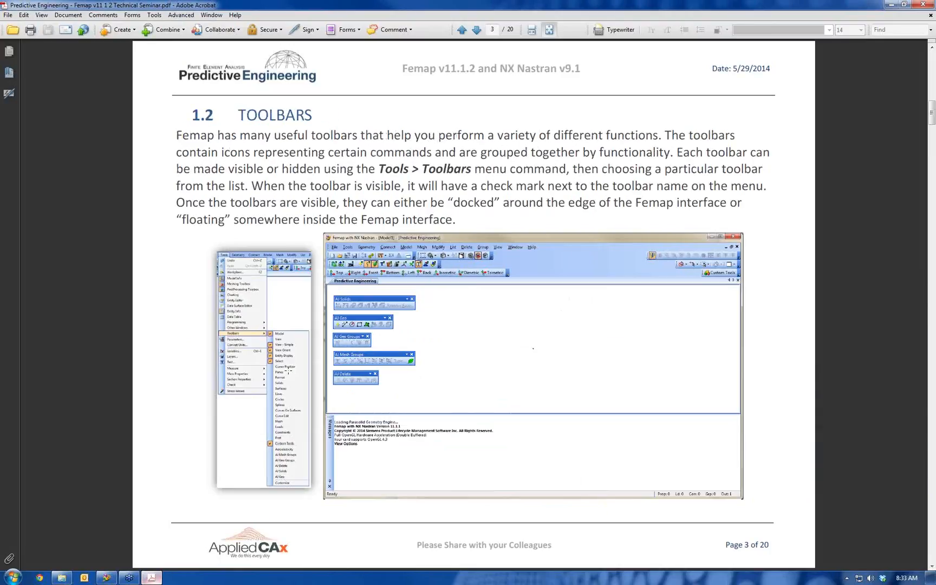
scroll(273, 342, "down", 1)
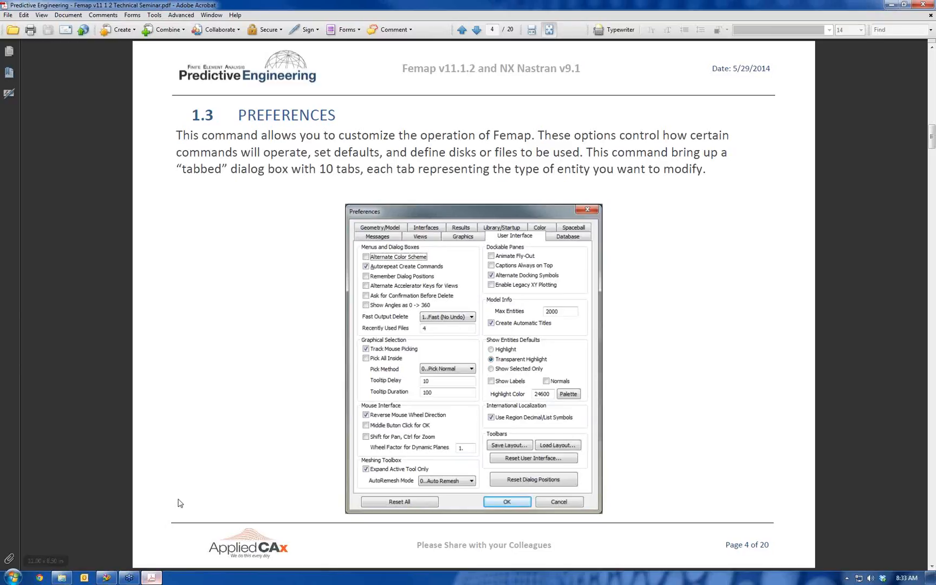
Switch back to Femap, float the Entity Editor pane over the graphics window, enlarge it and close it
left_click(106, 577)
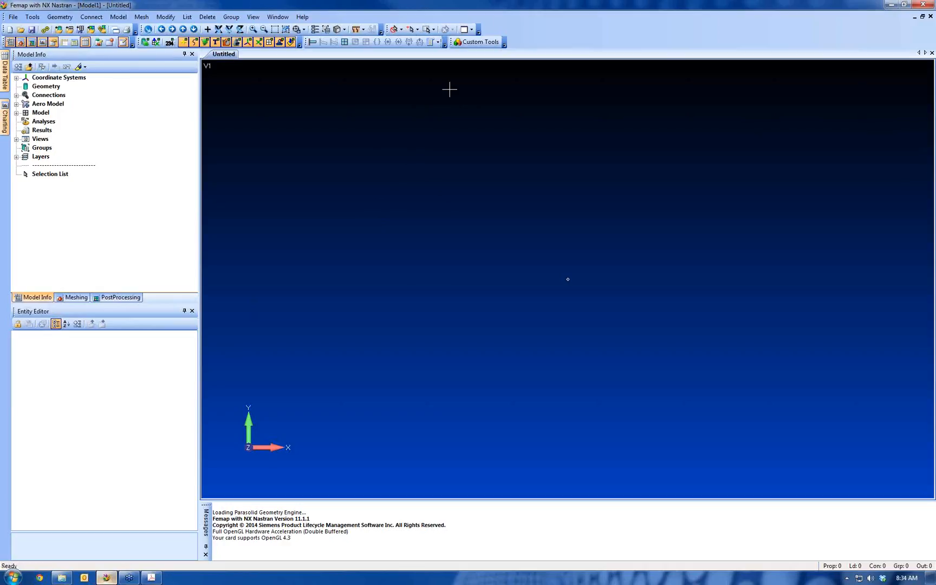
left_click_drag(67, 310, 367, 225)
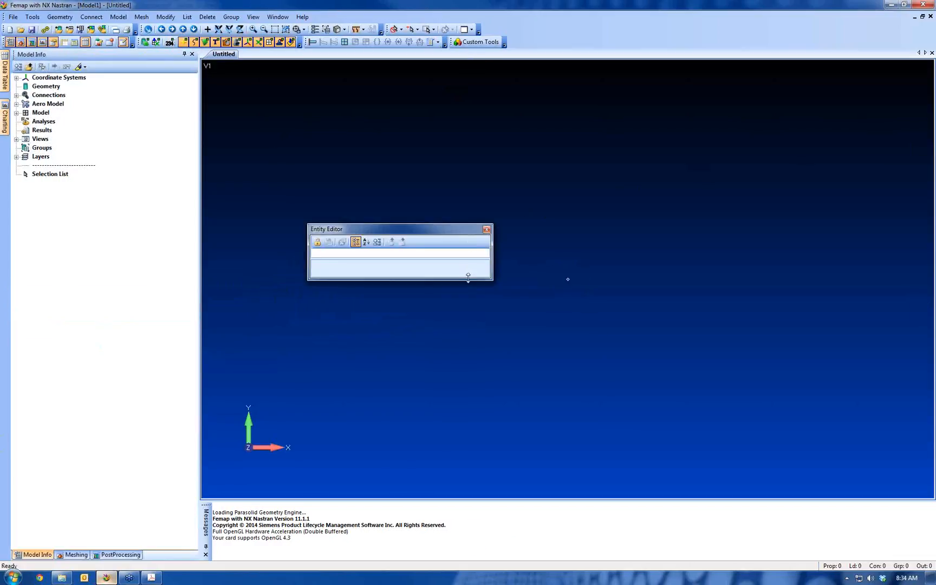
left_click_drag(468, 277, 474, 405)
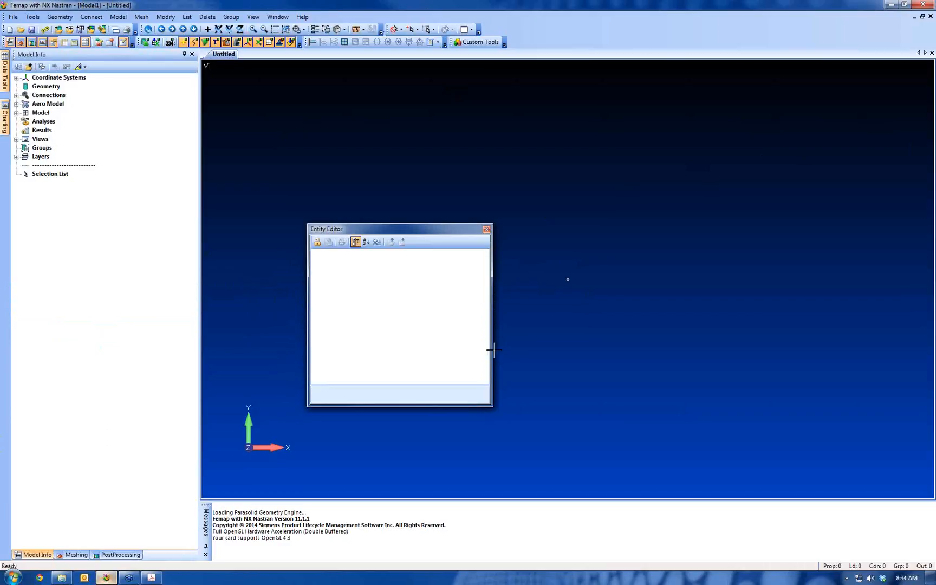
left_click(486, 229)
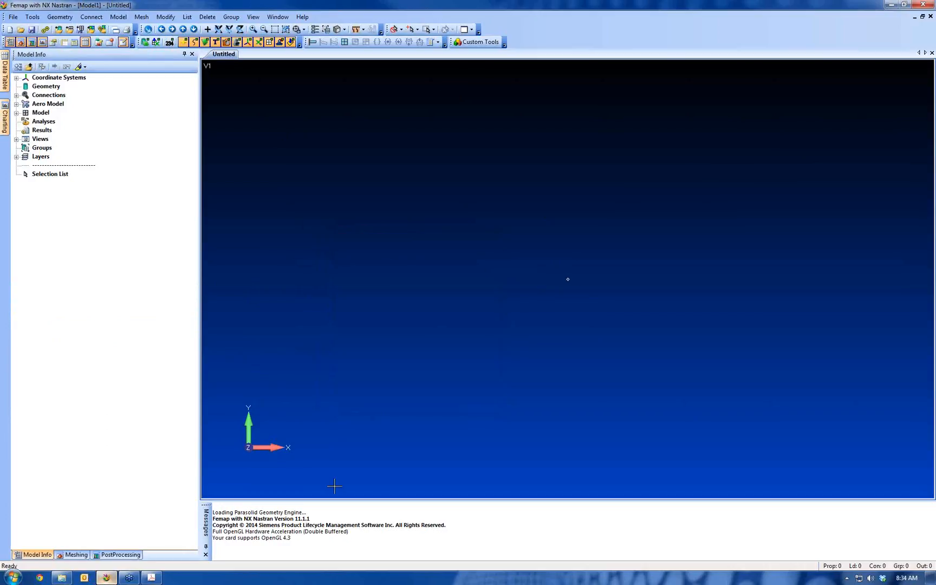
Undock the Messages pane into the graphics window, enlarge it and close it
left_click_drag(208, 522, 331, 333)
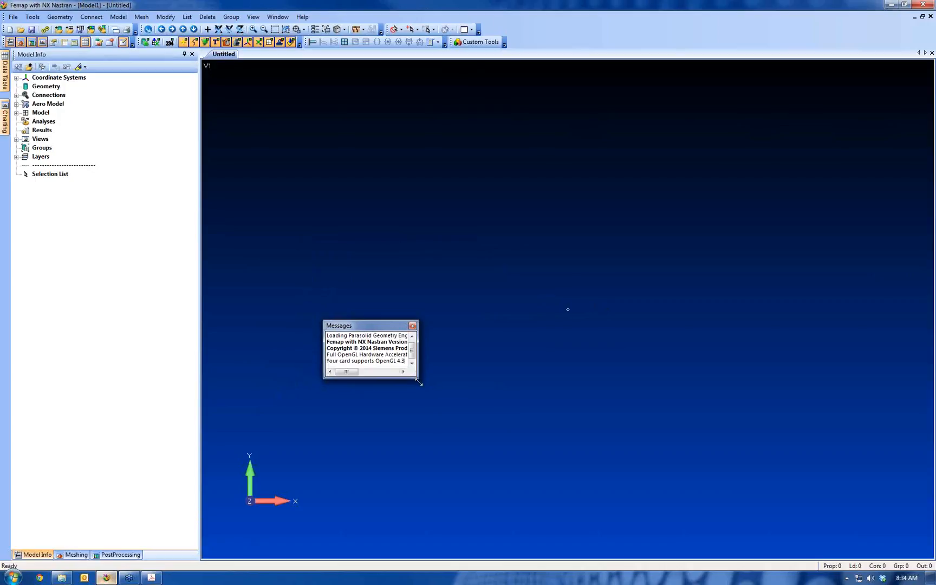
left_click_drag(419, 382, 537, 470)
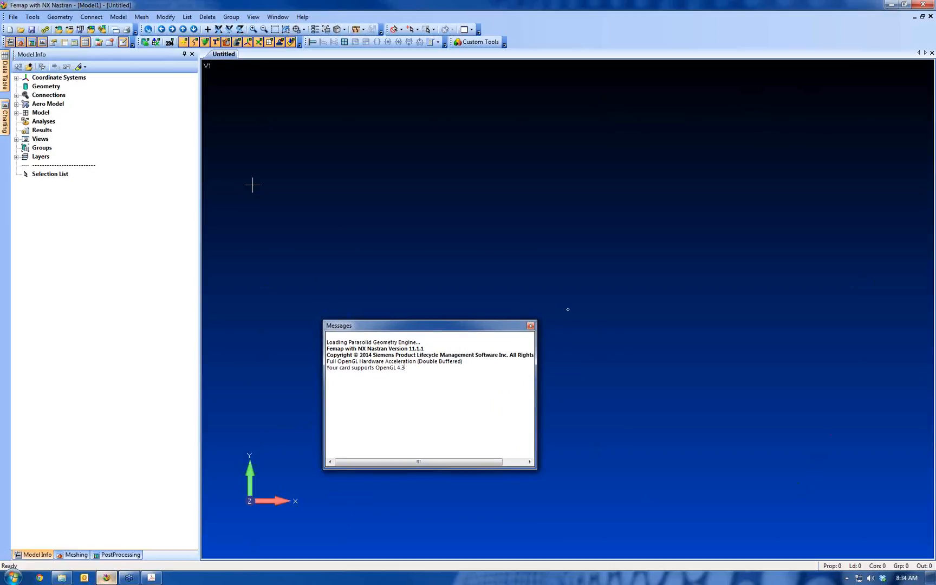
left_click(530, 326)
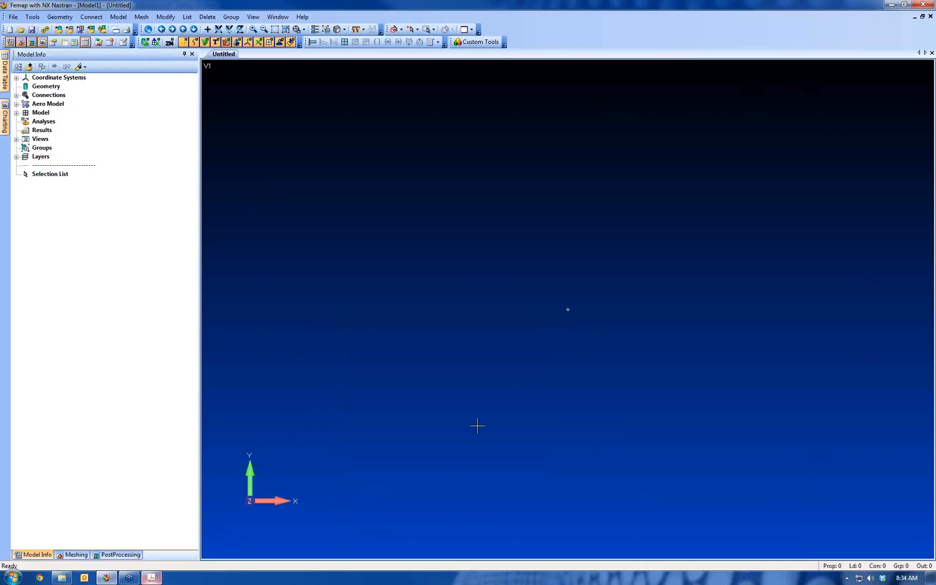
Show the Messages pane again docked below the graphics window, and display the Entity Info pane
left_click(31, 17)
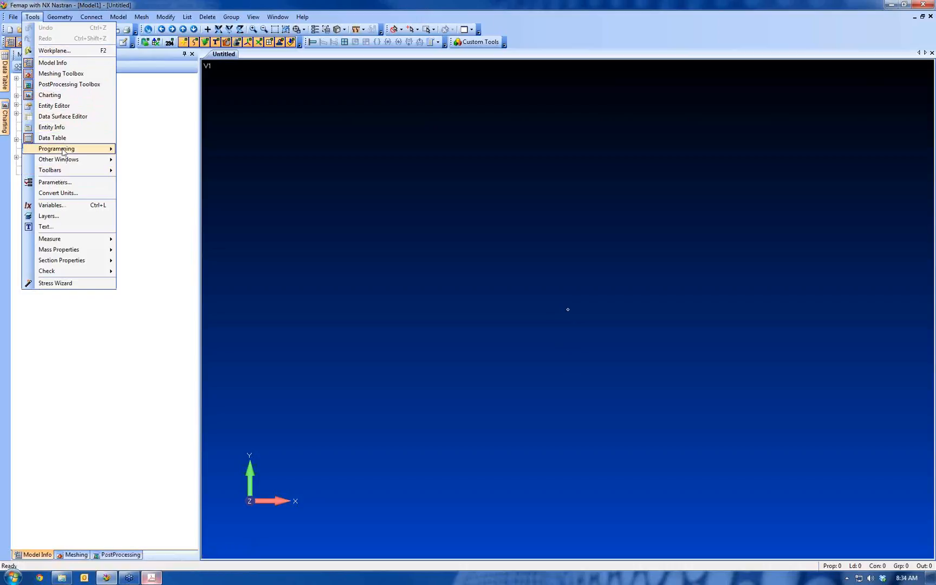
mouse_move(70, 163)
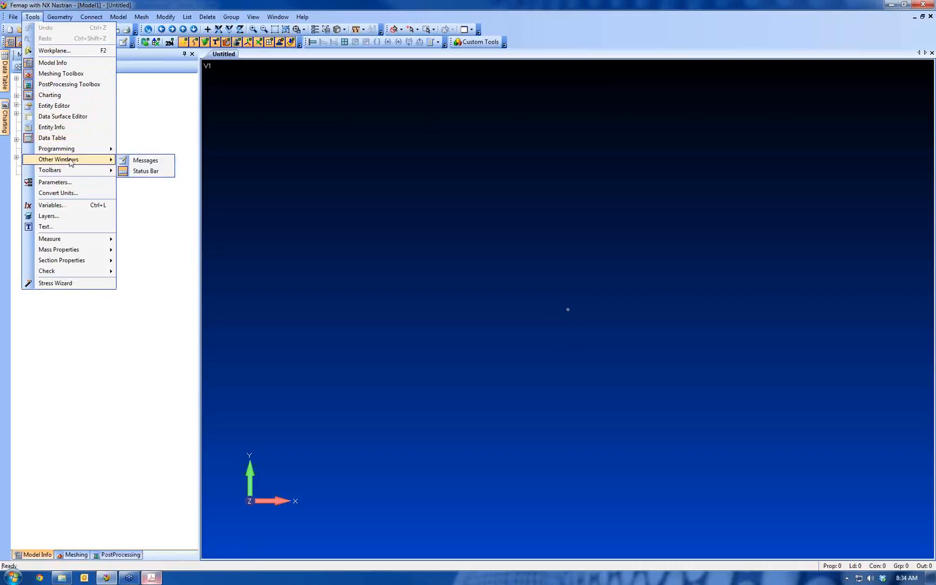
left_click(137, 162)
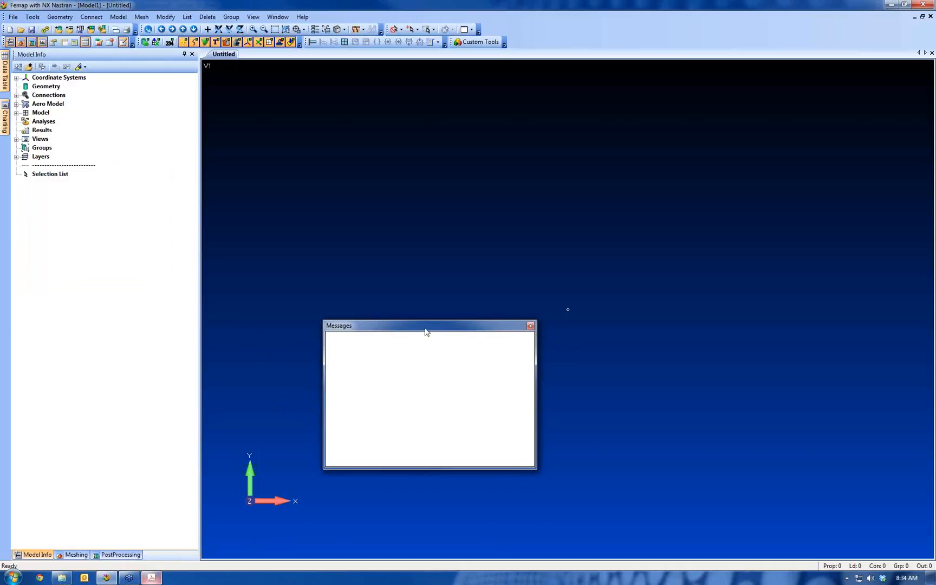
left_click_drag(425, 330, 572, 323)
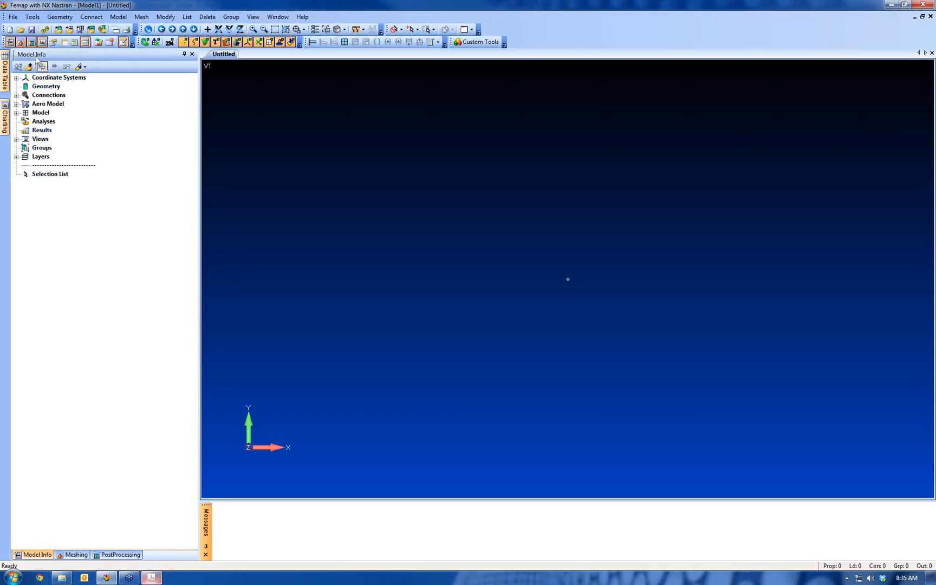
left_click(34, 17)
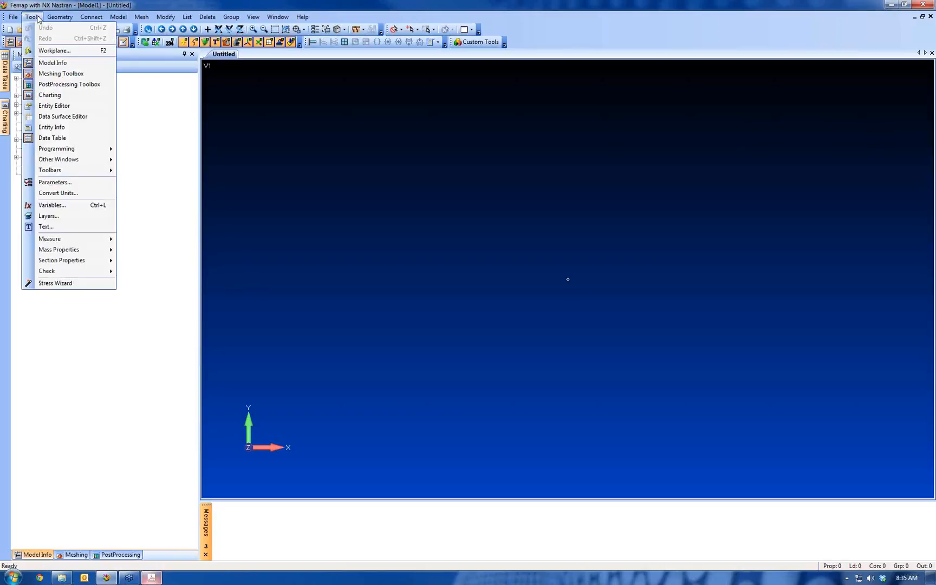
left_click(62, 127)
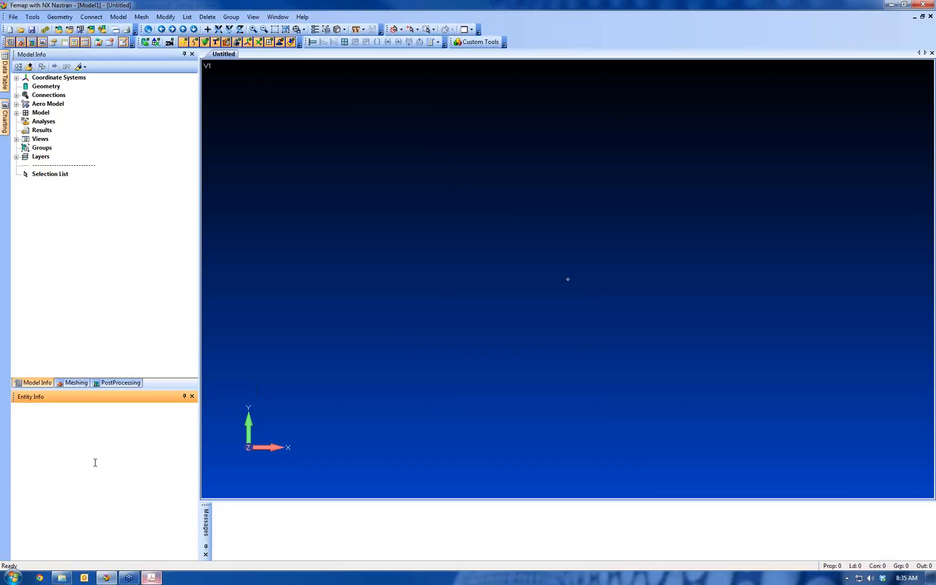
Import the geometry file Example Geometry.x_t into the empty model with the default import options
left_click(15, 17)
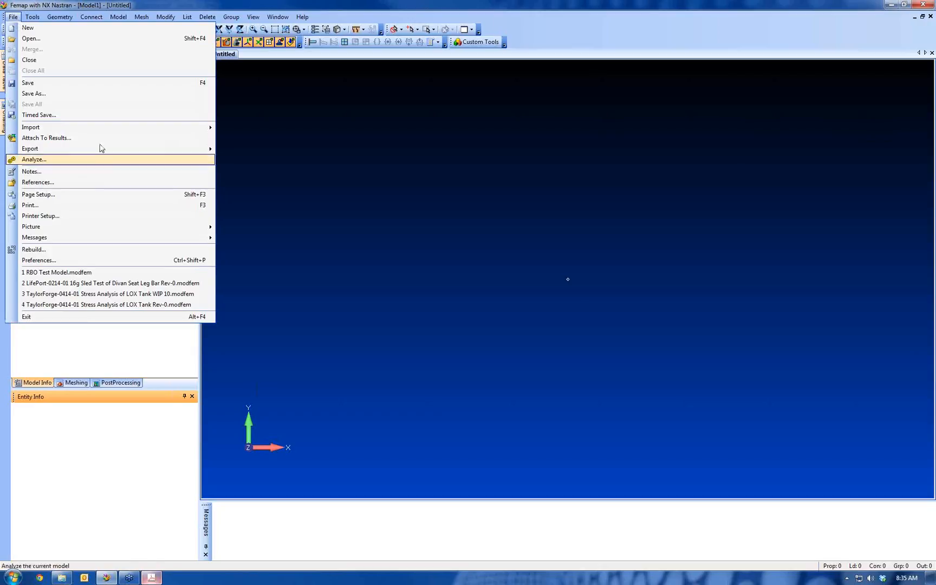
mouse_move(111, 129)
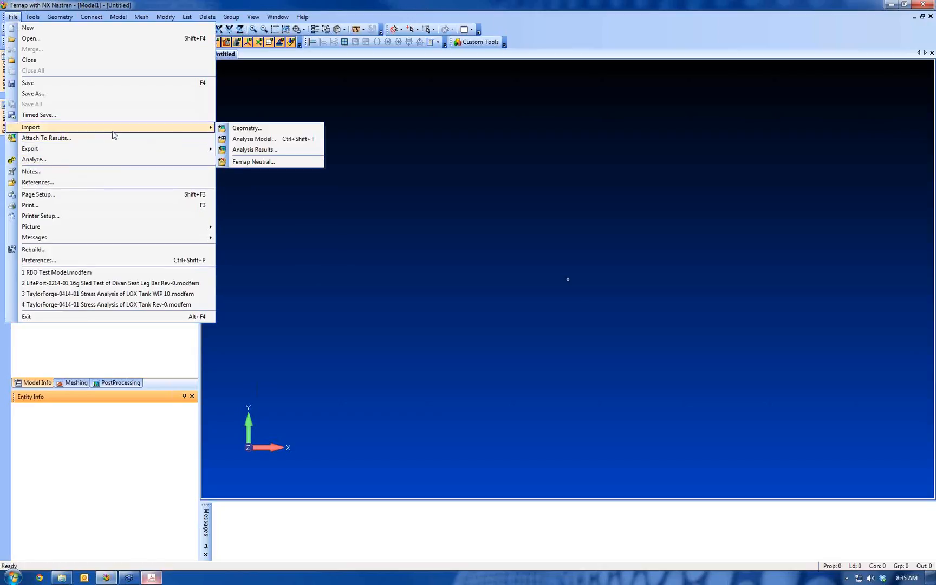
left_click(268, 129)
left_click(465, 229)
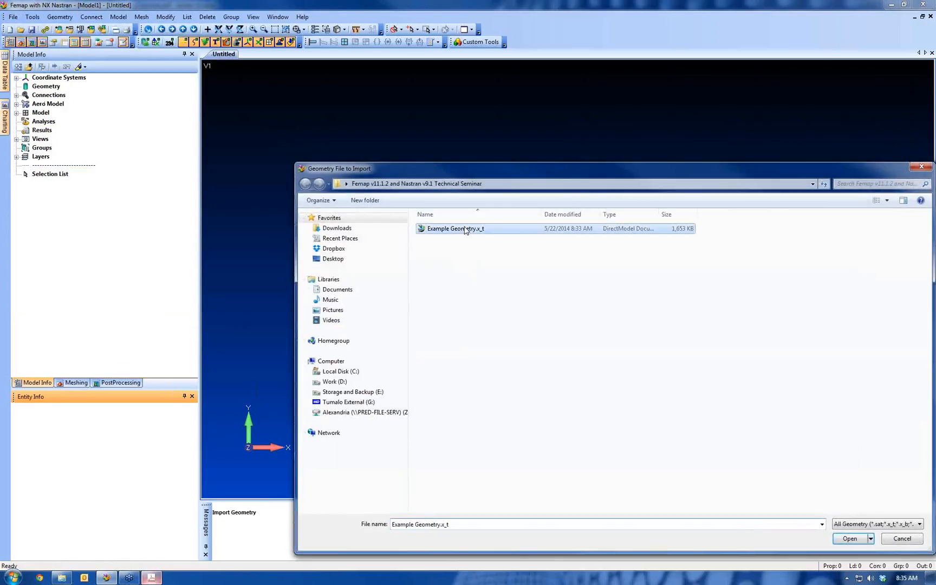
double_click(465, 229)
left_click(440, 561)
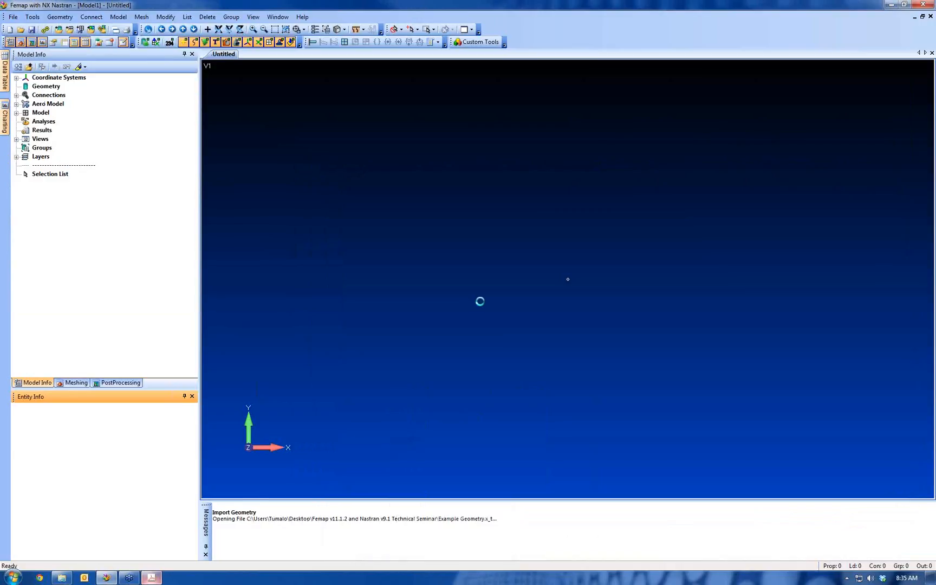
middle_click_drag(523, 201, 578, 256)
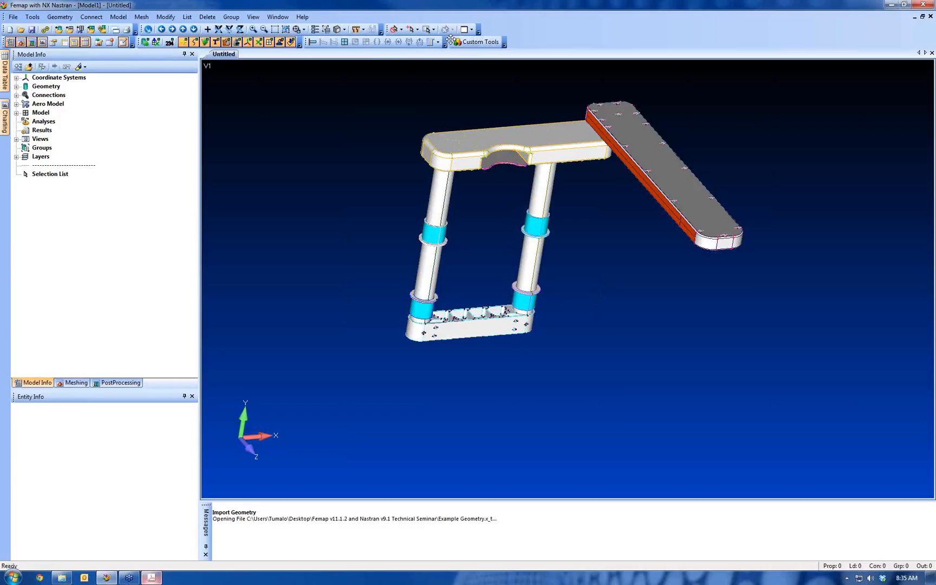
Undock the Custom Tools and Post toolbars and close both of them
left_click_drag(450, 41, 451, 93)
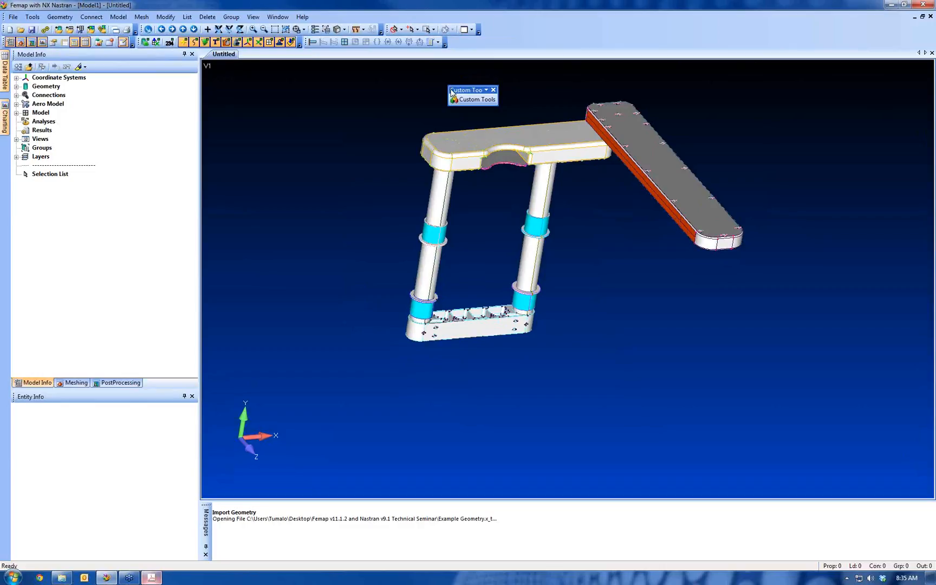
left_click(492, 89)
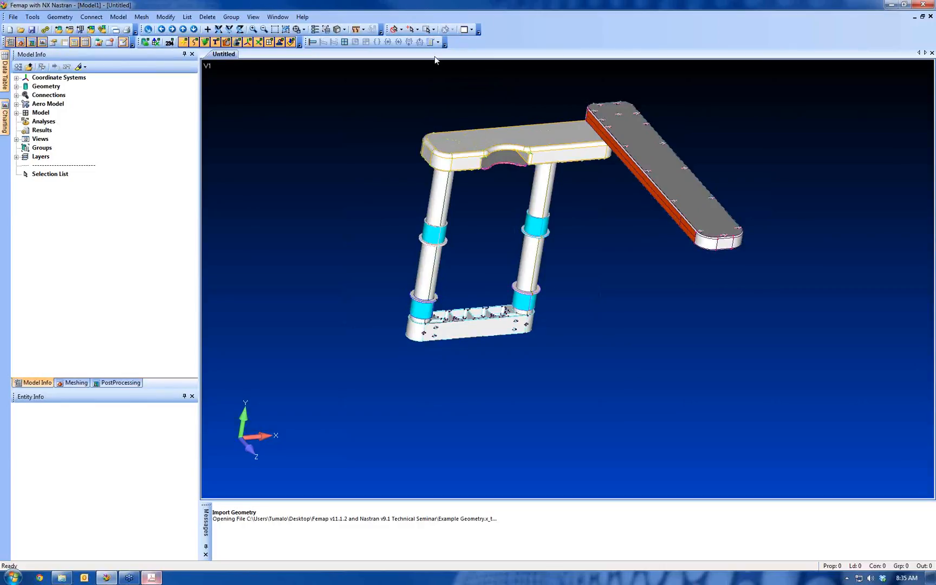
left_click_drag(305, 42, 348, 43)
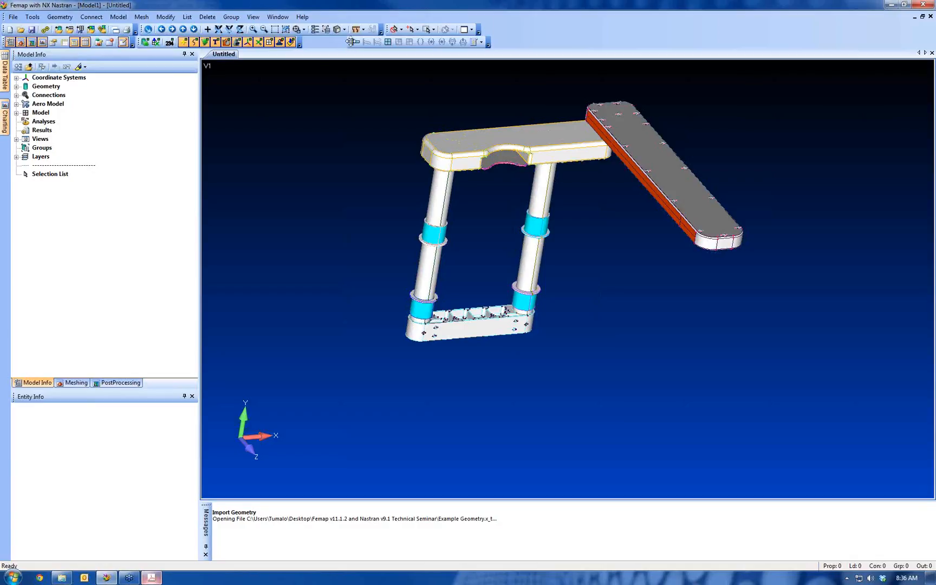
left_click_drag(347, 43, 340, 115)
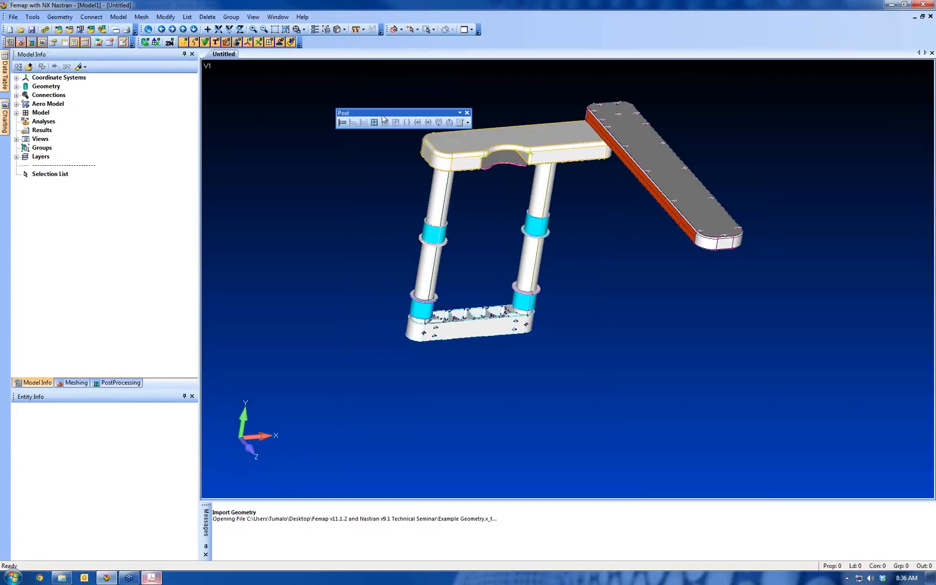
left_click(467, 113)
Look through the available toolbars, show the View - Simple toolbar and hide it again
left_click(32, 17)
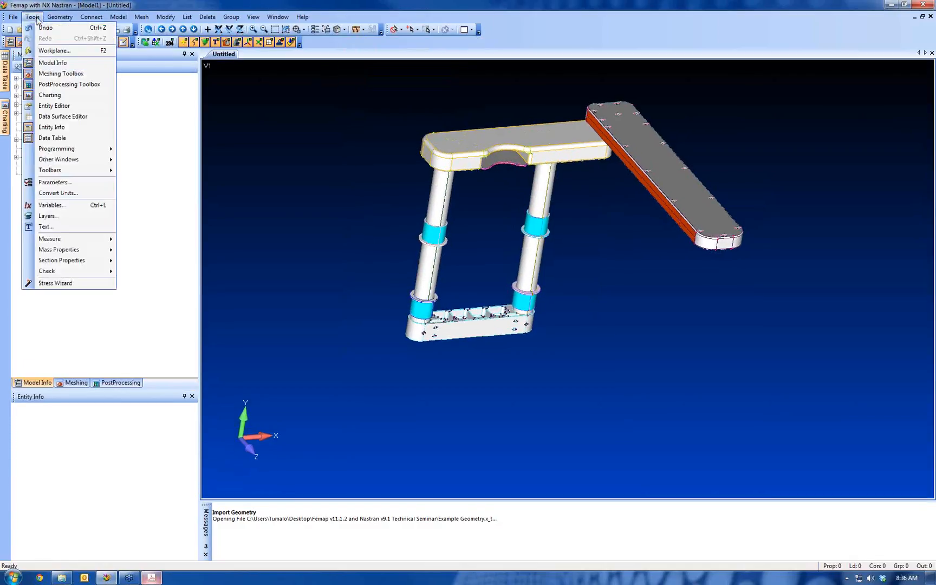
mouse_move(92, 170)
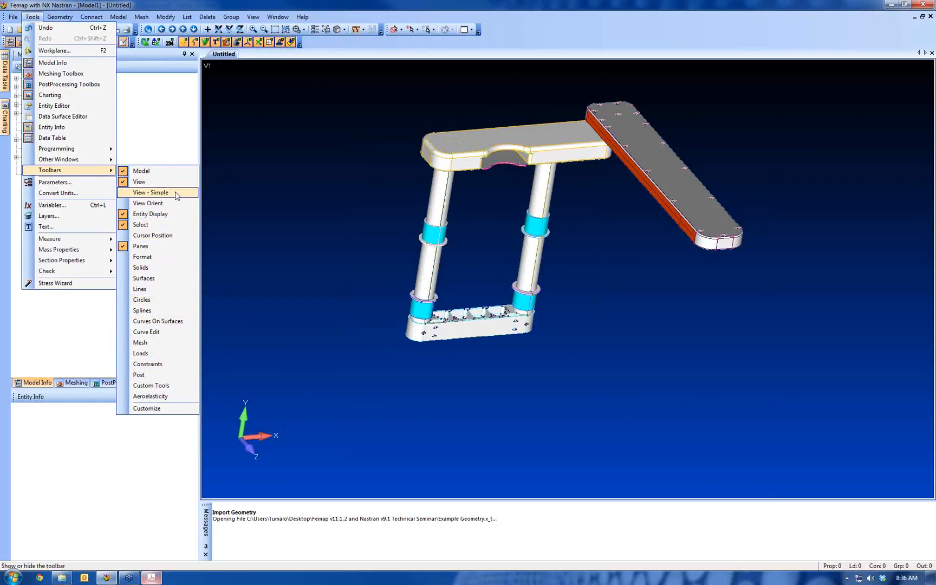
right_click(532, 23)
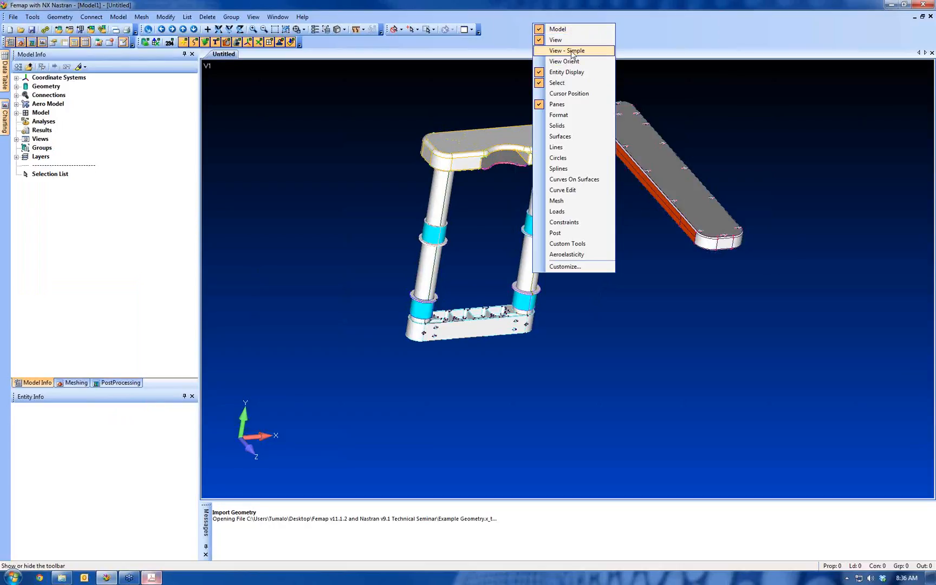
left_click(568, 51)
right_click(546, 40)
left_click(567, 68)
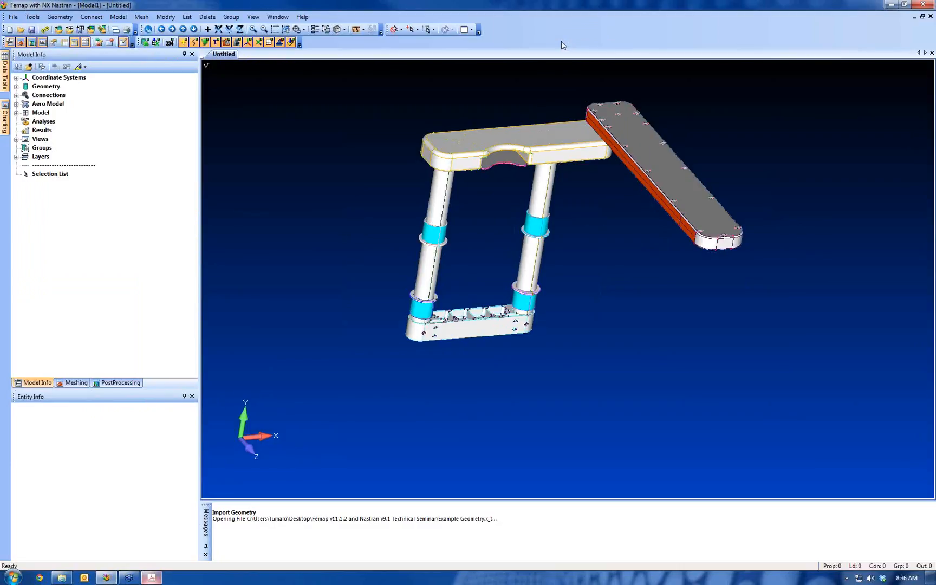
Customize the Model toolbar by adding the Rebuild command from the File category between Open and Save
right_click(562, 32)
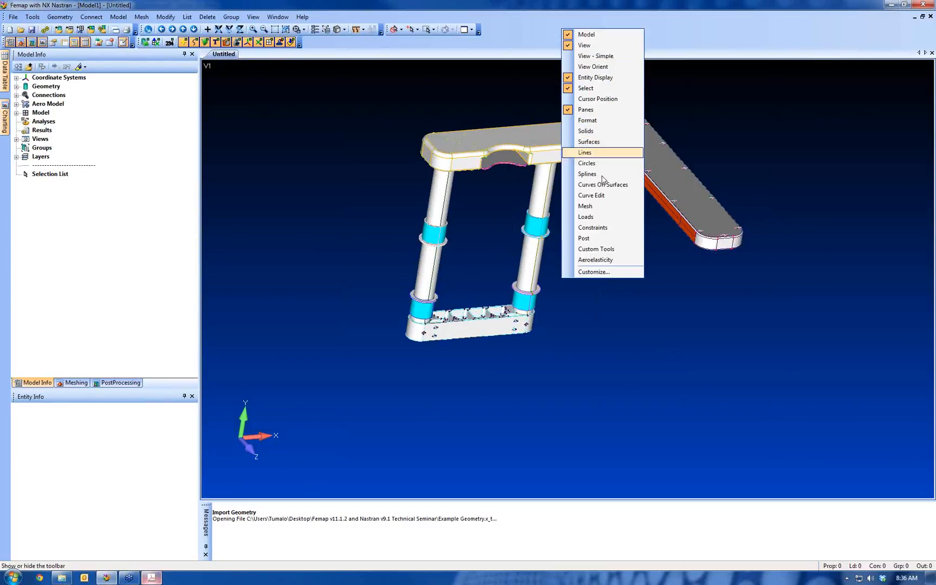
left_click(599, 272)
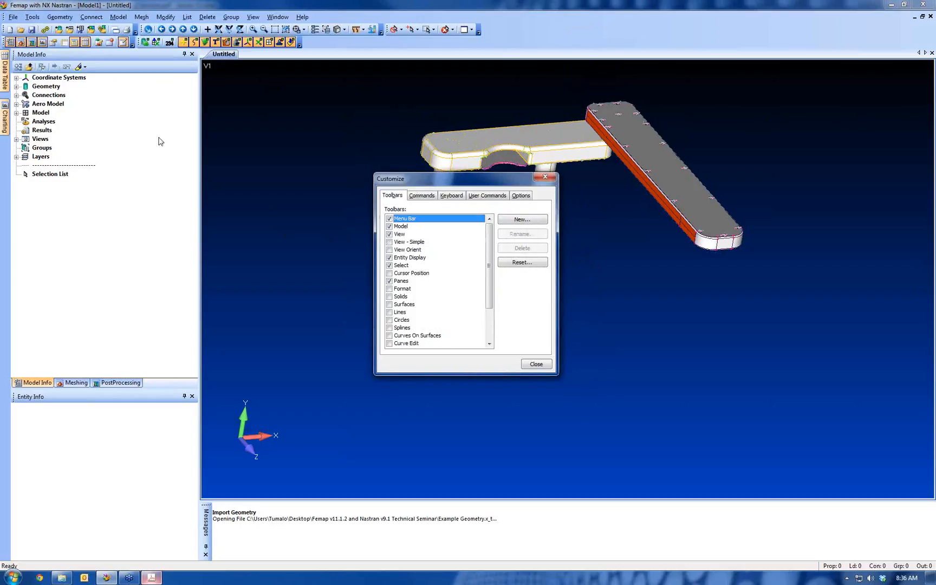
left_click(416, 197)
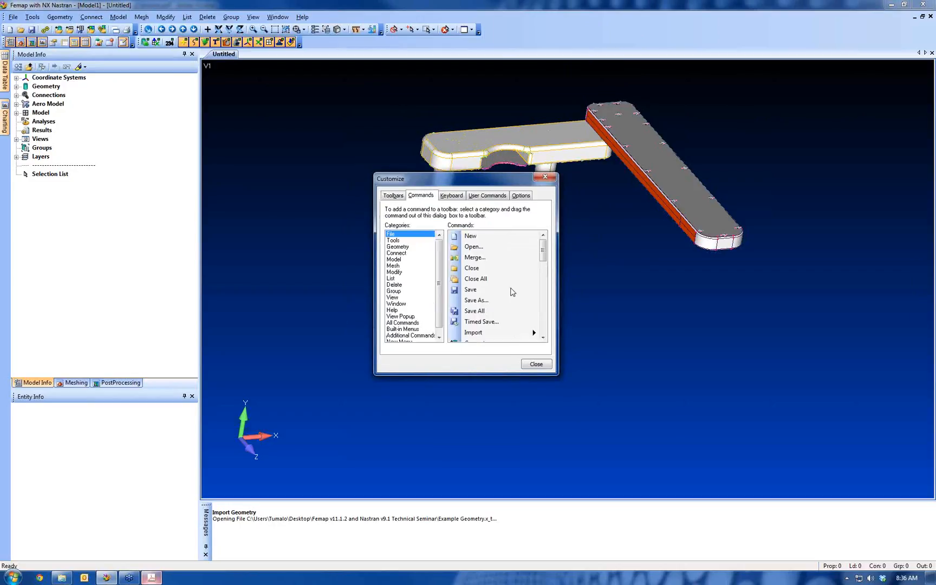
left_click_drag(544, 253, 557, 331)
left_click_drag(470, 300, 30, 30)
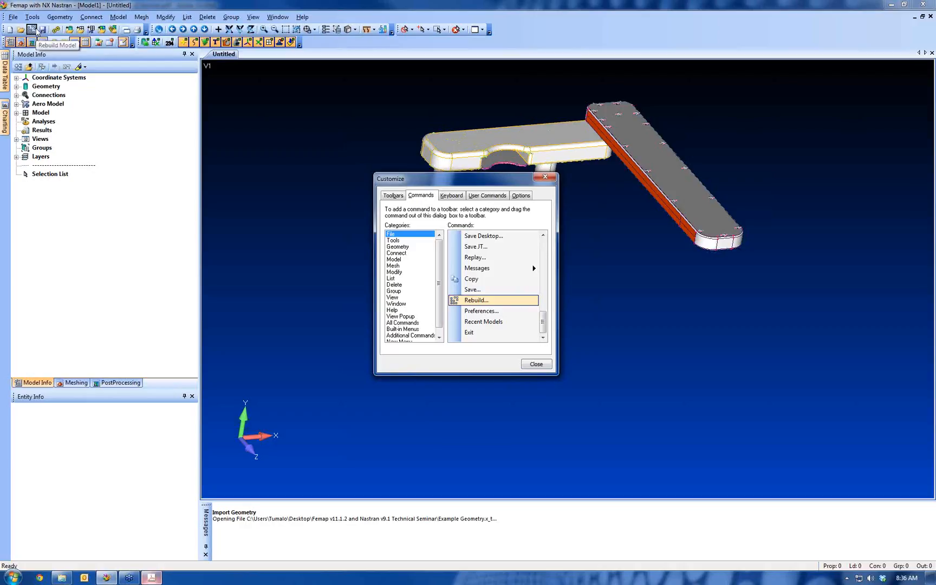
Finish the toolbar customization and show the Views preferences, placing the dialog clear of the model
left_click(536, 364)
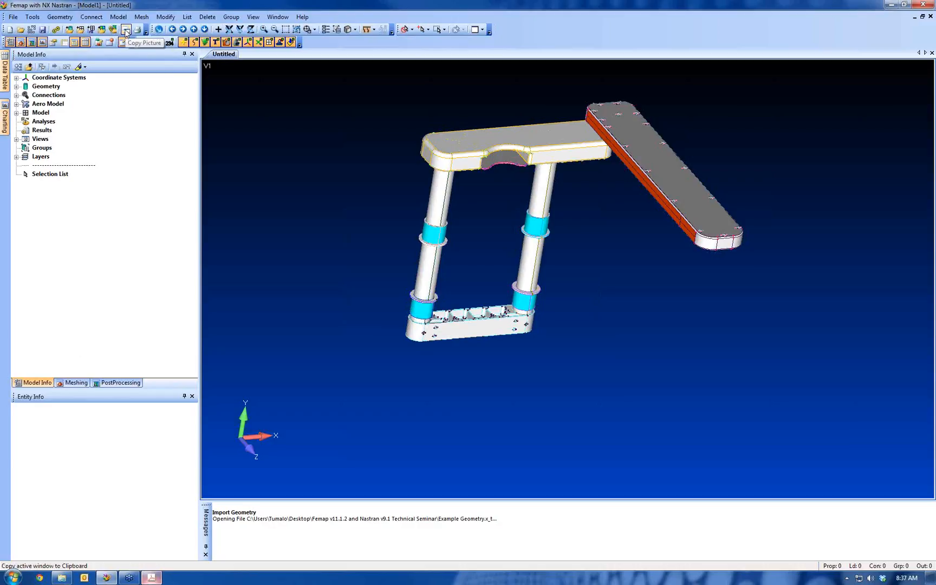
left_click(13, 17)
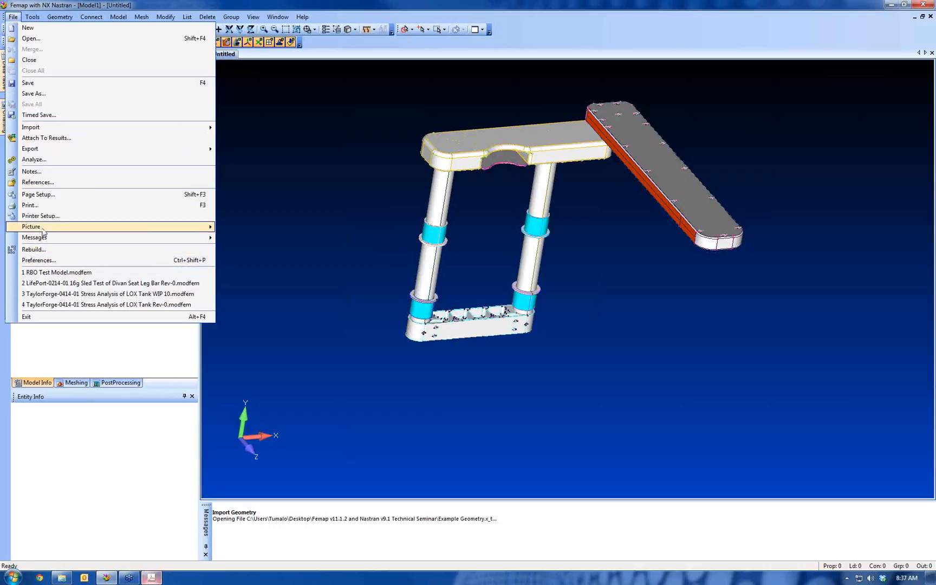
left_click(38, 262)
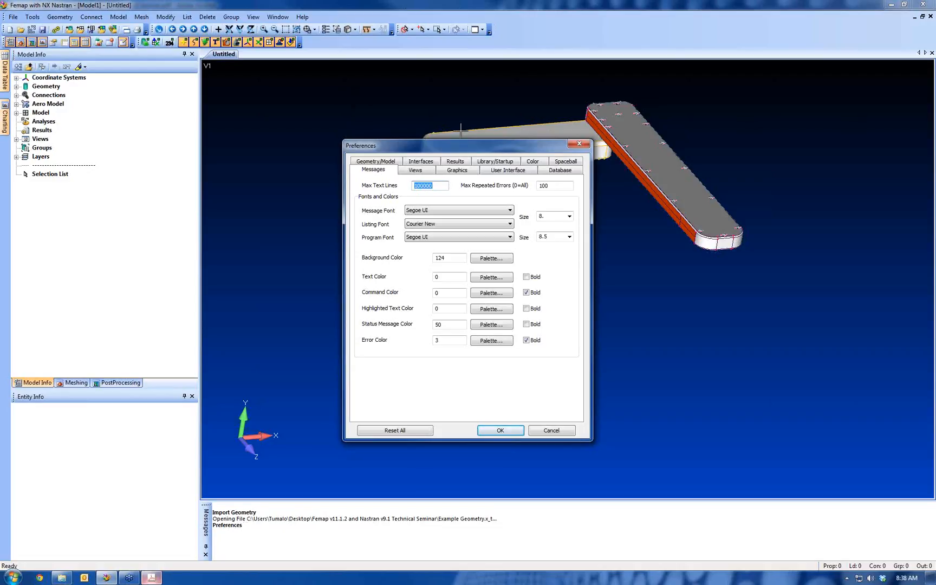
left_click(412, 173)
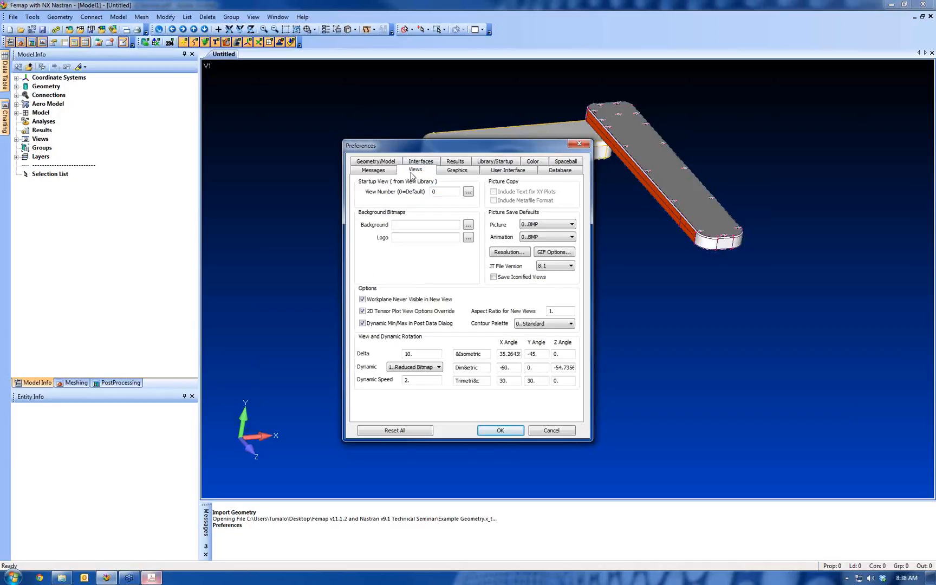
left_click_drag(430, 146, 226, 113)
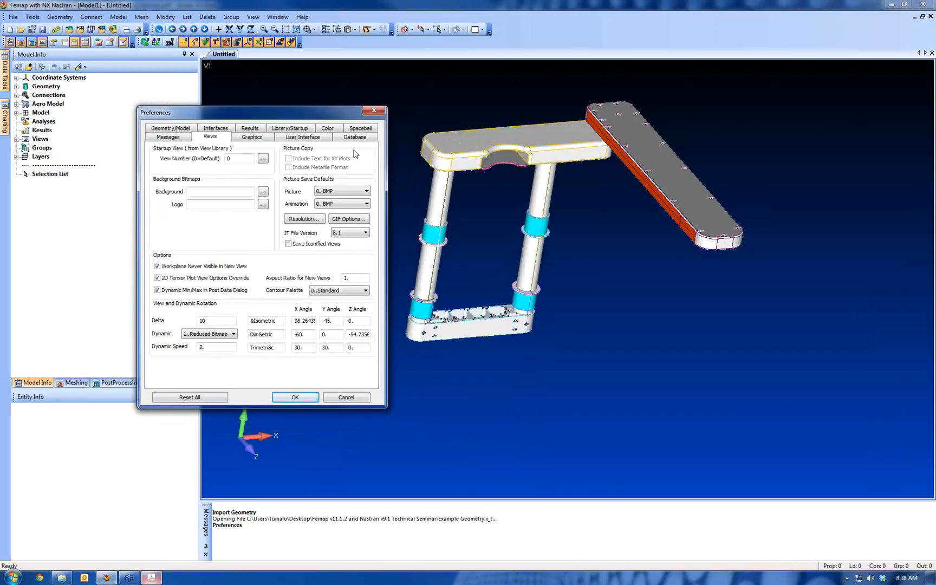
Review the picture resolution options, switching Copy/Save Resolution to Screen and back to Screen Scaled By 4, and accept them
left_click(304, 220)
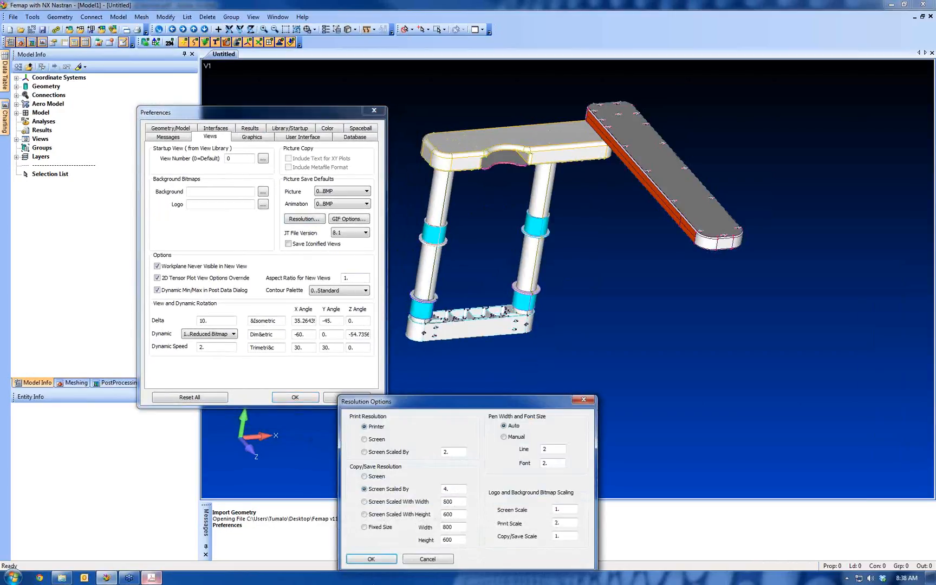
left_click(377, 478)
left_click(365, 490)
left_click(371, 559)
Start PowerPoint, and in Femap's Views preferences set Copy/Save Resolution to Screen and accept the preferences
left_click(17, 577)
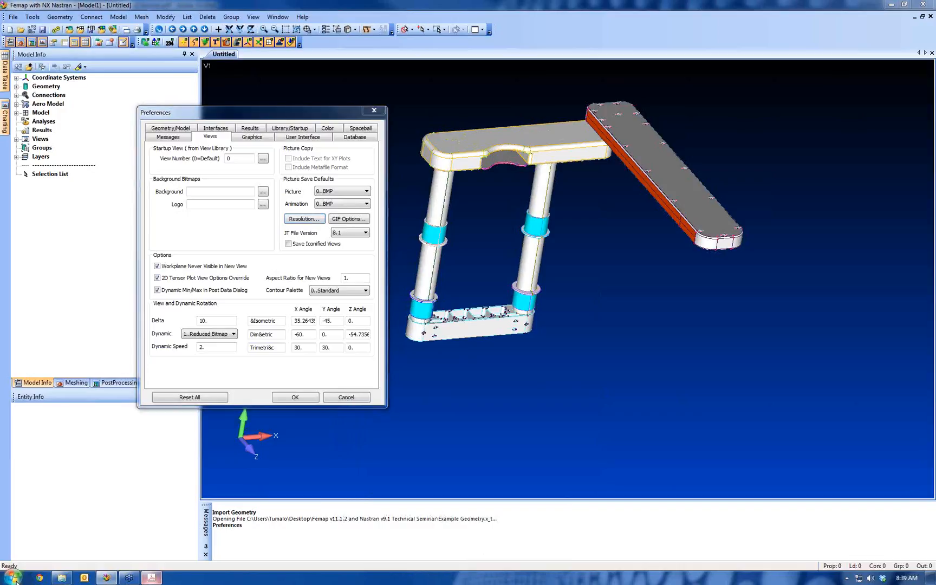
left_click(95, 257)
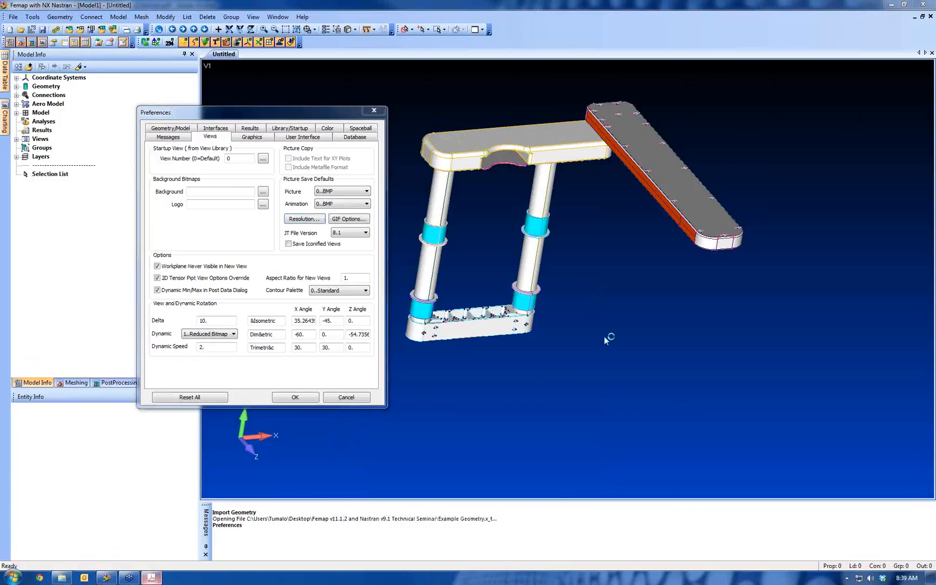
left_click(304, 219)
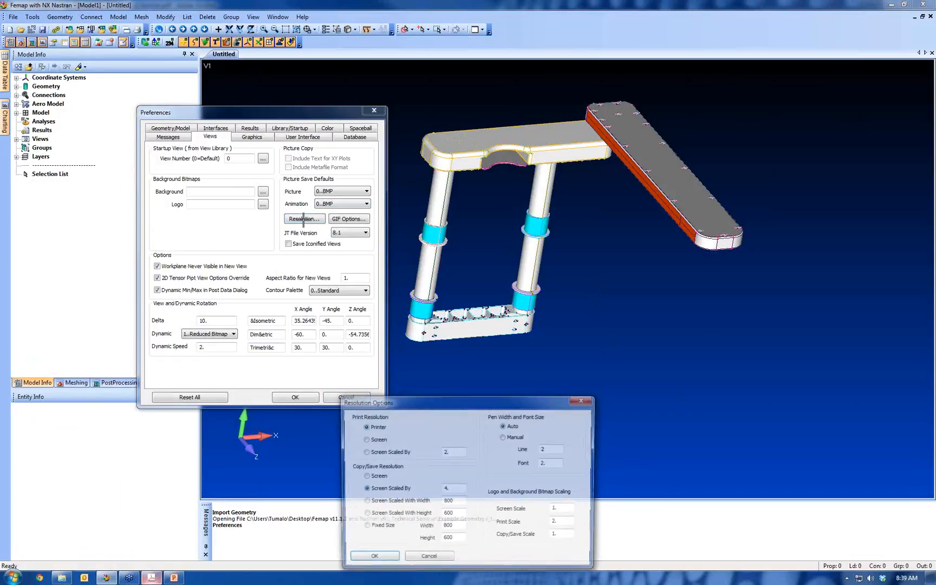
left_click(372, 558)
left_click(295, 397)
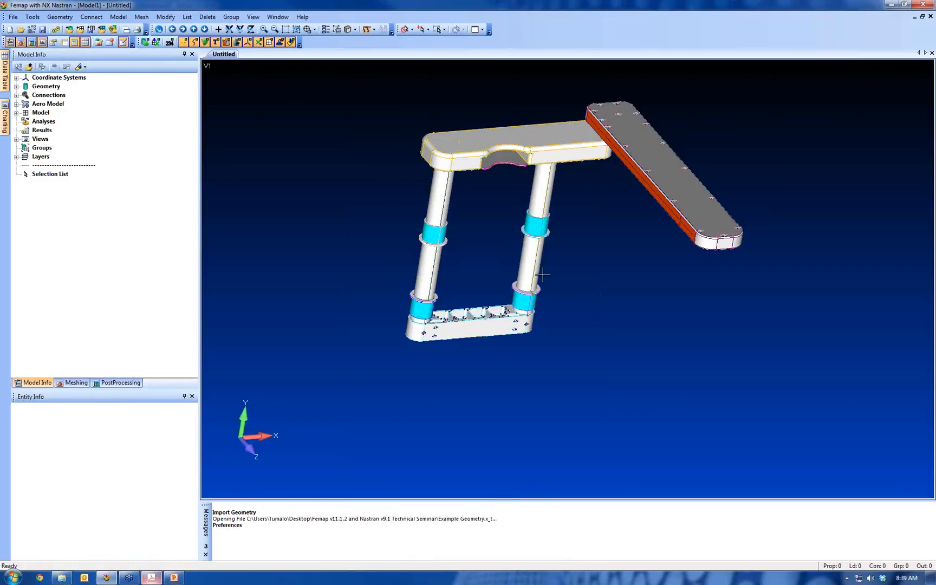
Copy the model view as a picture, switch to PowerPoint, paste it on the blank slide and zoom in on a cyan collar
left_click(12, 17)
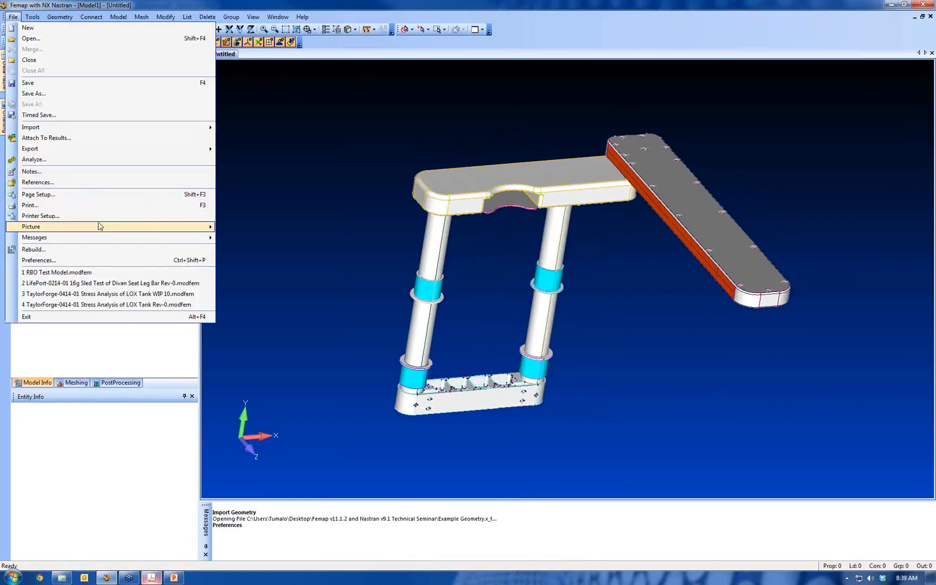
mouse_move(98, 226)
left_click(238, 239)
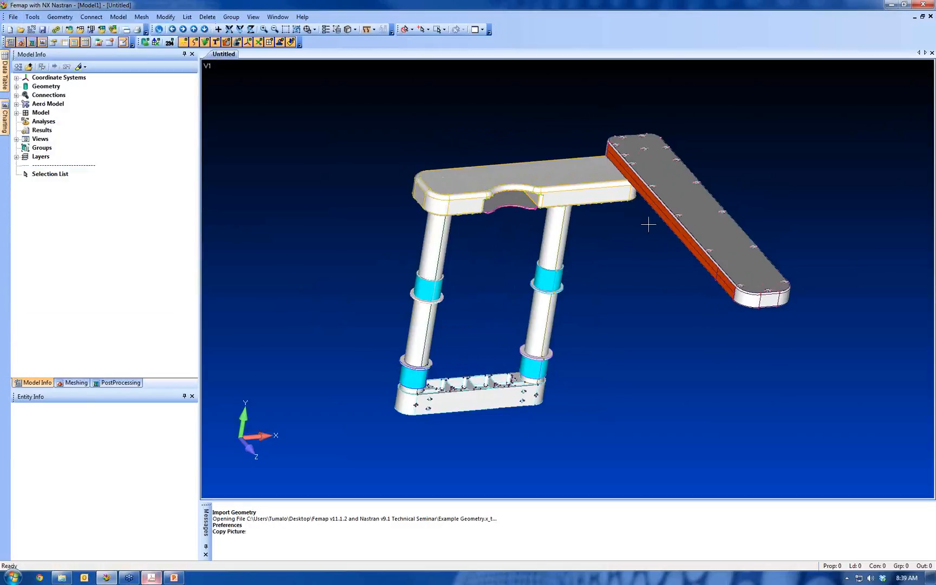
key("alt+Tab")
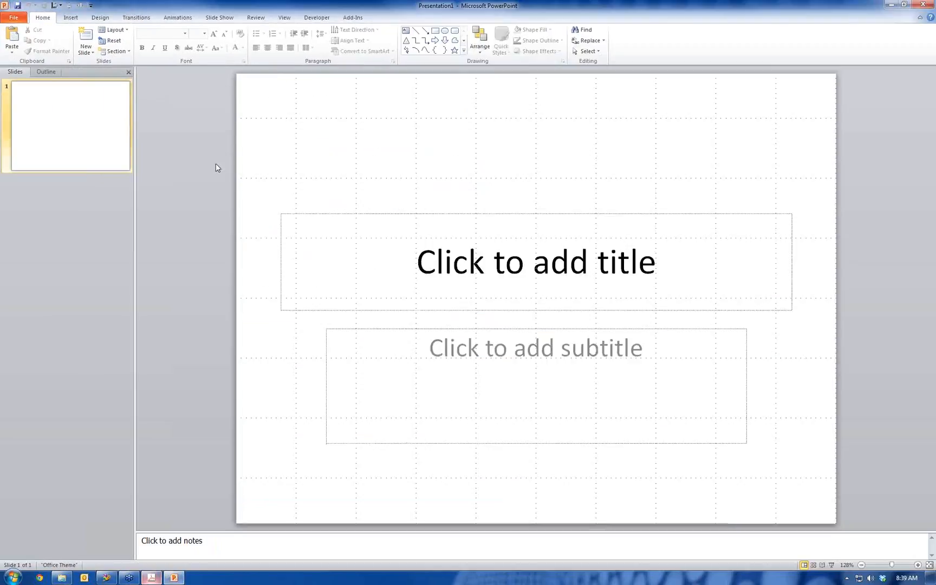
key("ctrl+v")
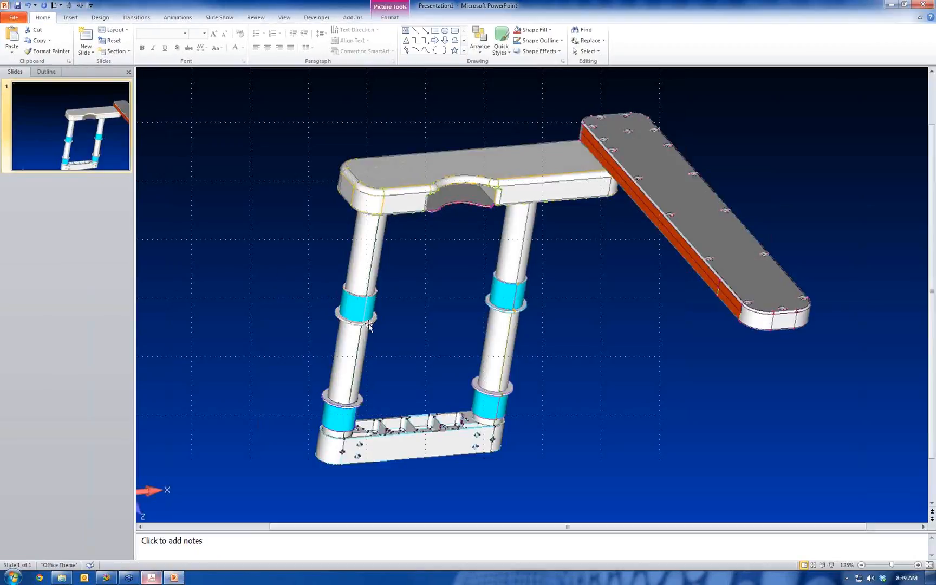
scroll(350, 303, "up", 10, "ctrl")
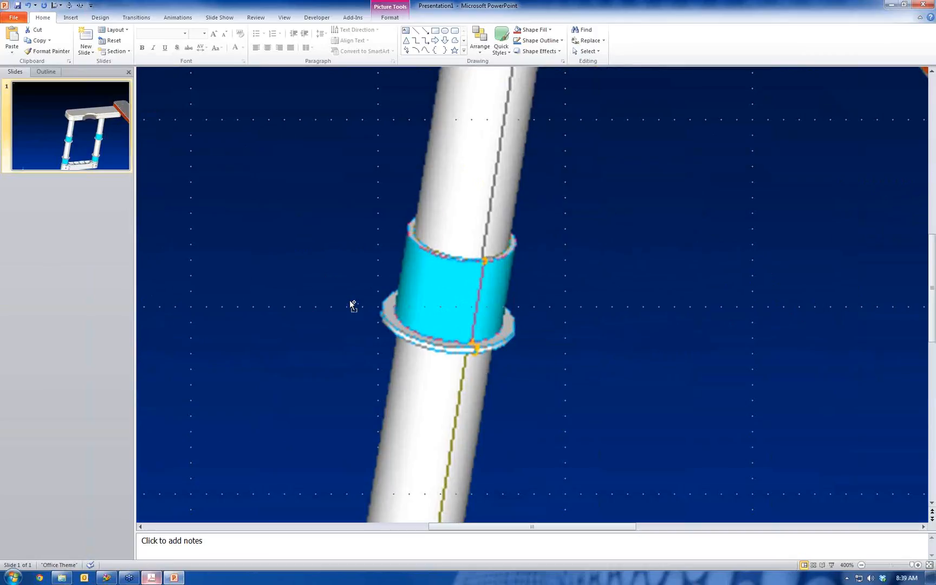
Return to Femap and set Copy/Save Resolution to Screen Scaled By 4 in the Views preferences
left_click(106, 577)
left_click(13, 16)
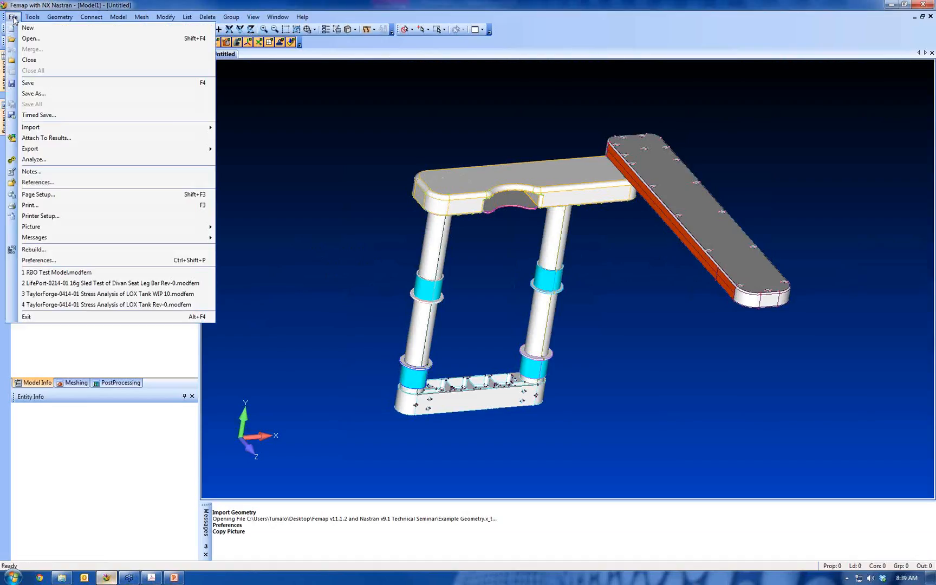
left_click(76, 261)
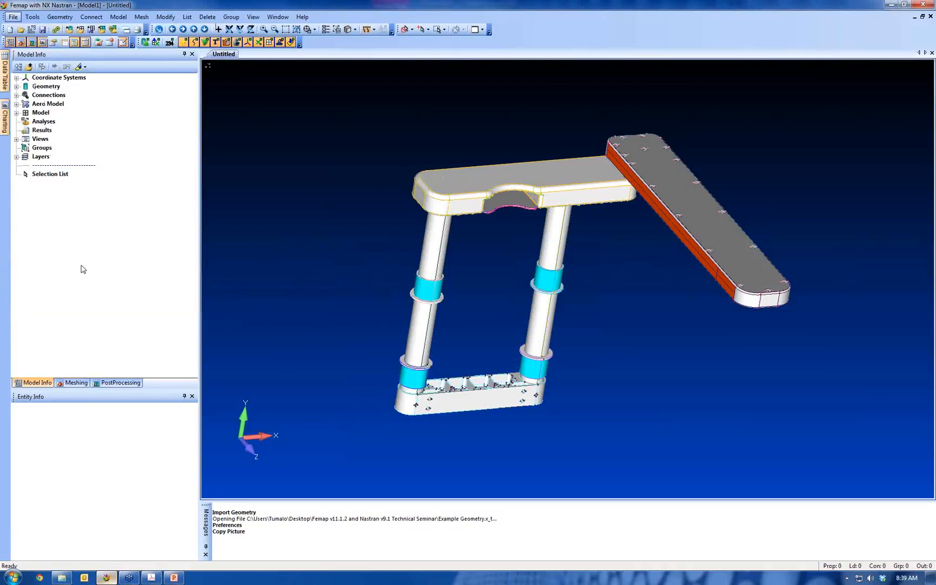
left_click(508, 251)
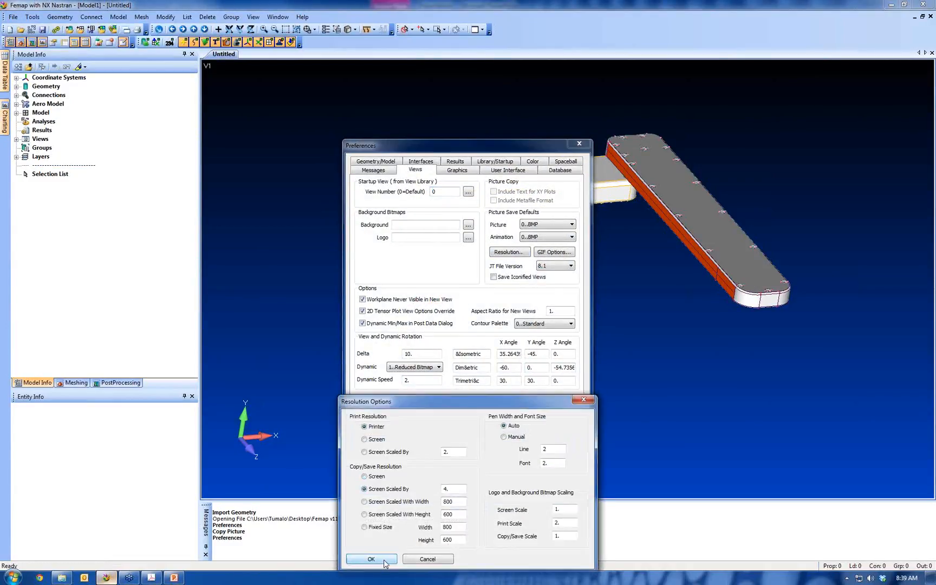
left_click(374, 559)
left_click(494, 431)
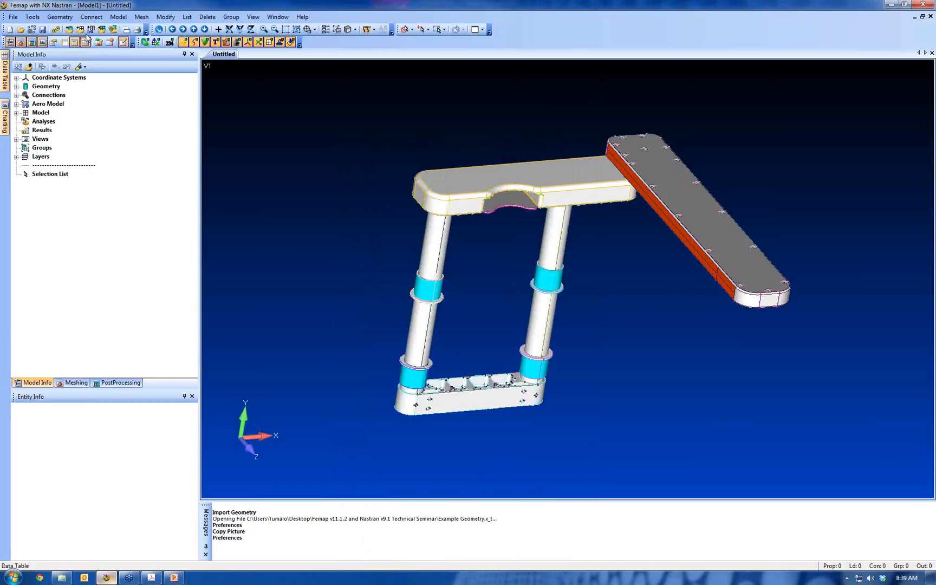
Copy the model view again and replace the picture on the PowerPoint slide with the new copy
left_click(13, 17)
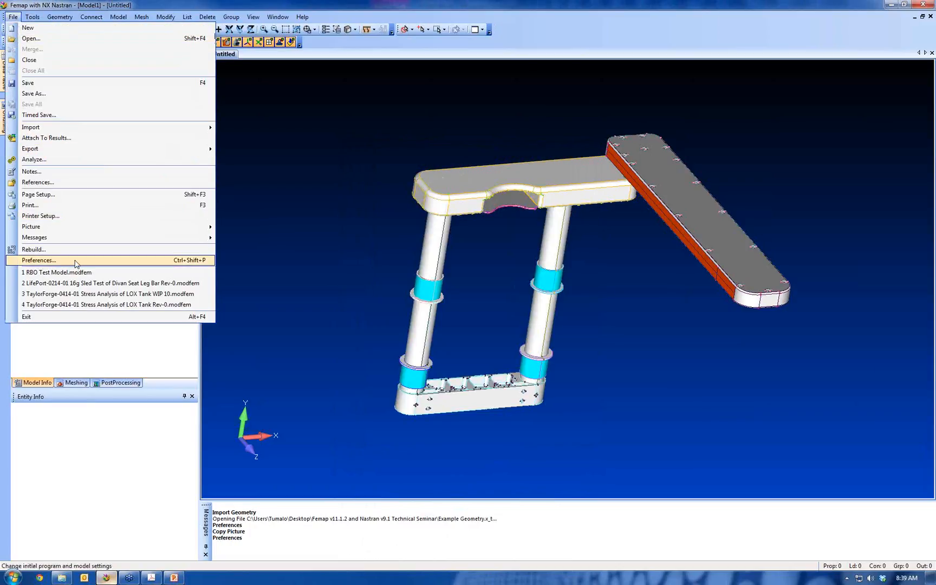
mouse_move(81, 229)
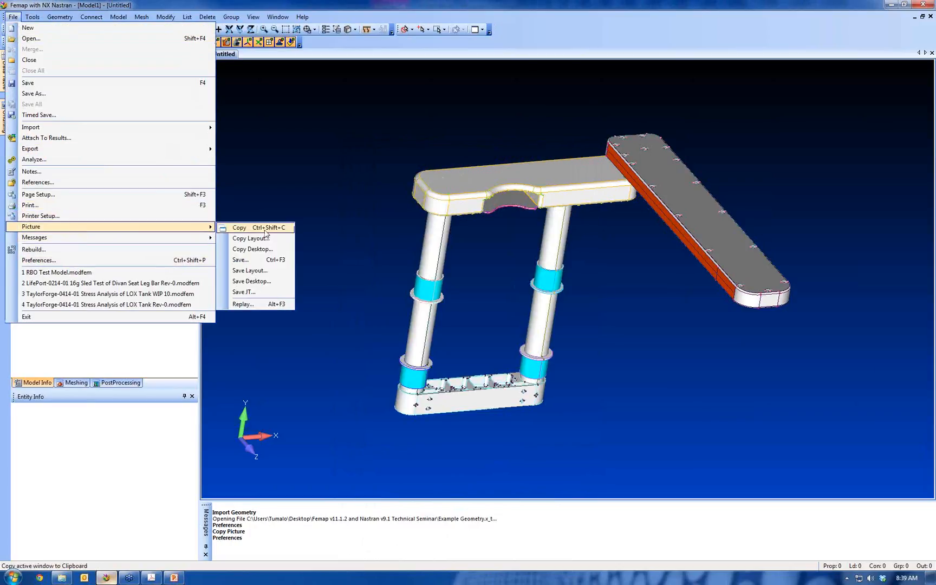
left_click(264, 228)
left_click(174, 577)
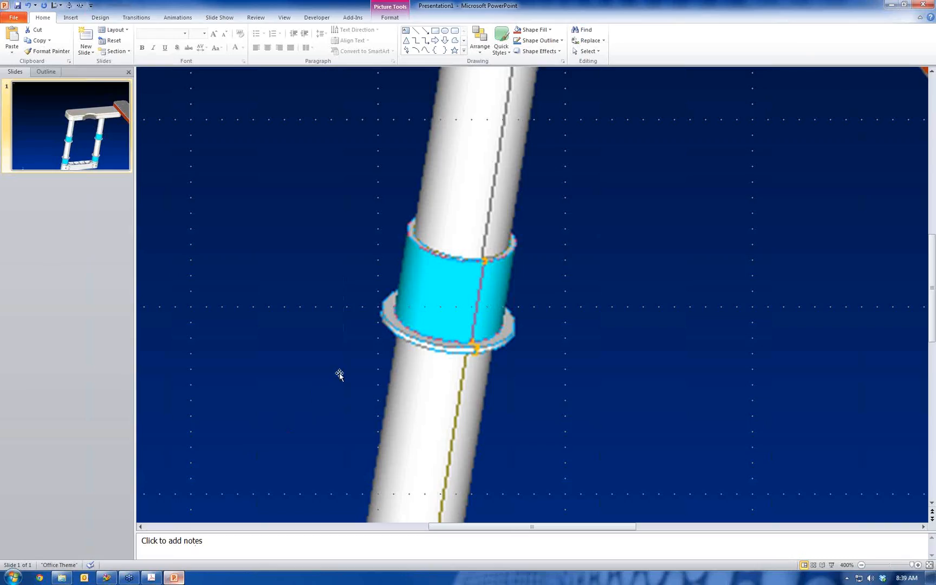
key("Delete")
key("ctrl+v")
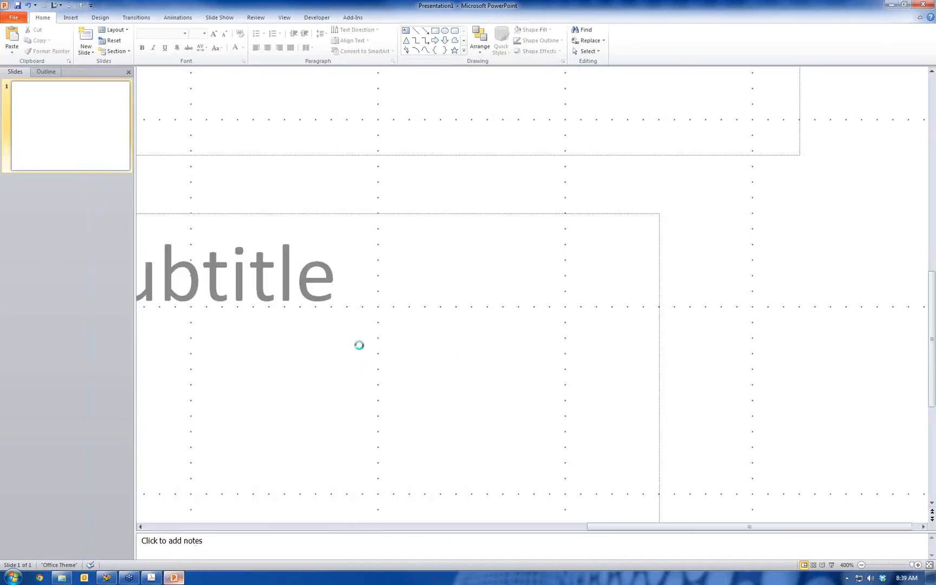
Inspect the pasted picture close up and as a whole, and close the presentation without saving it
scroll(375, 330, "down", 1, "ctrl")
scroll(394, 331, "down", 10, "ctrl")
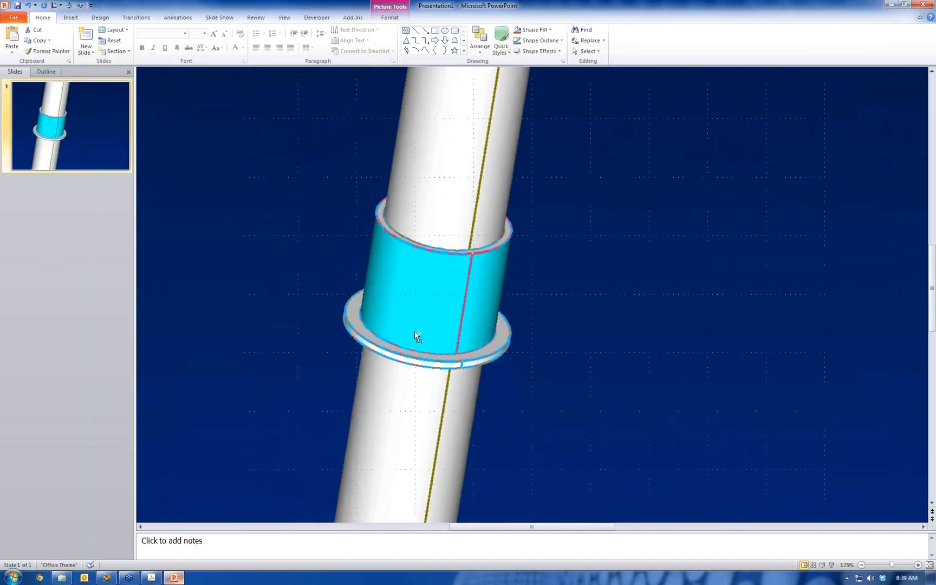
scroll(474, 362, "down", 4, "ctrl")
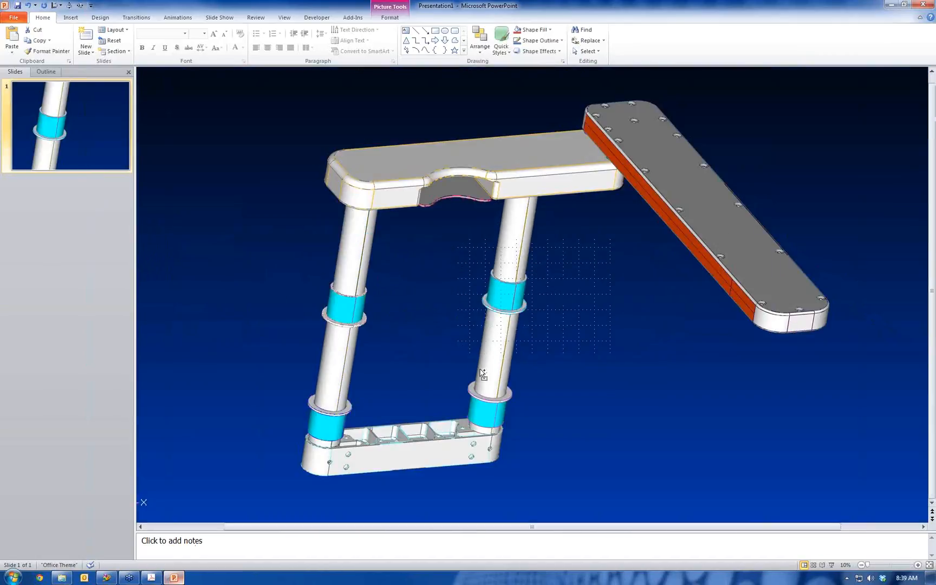
scroll(482, 354, "up", 3, "ctrl")
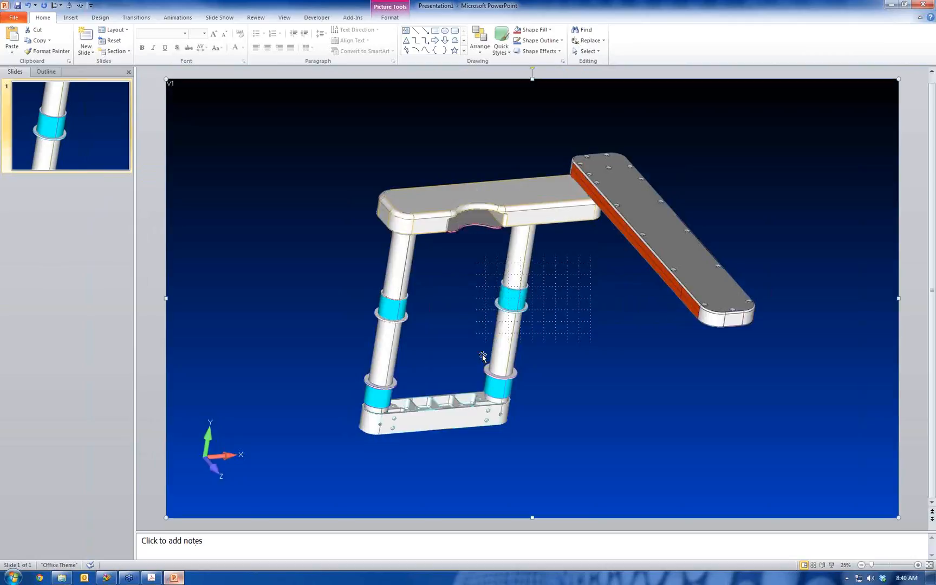
left_click(923, 4)
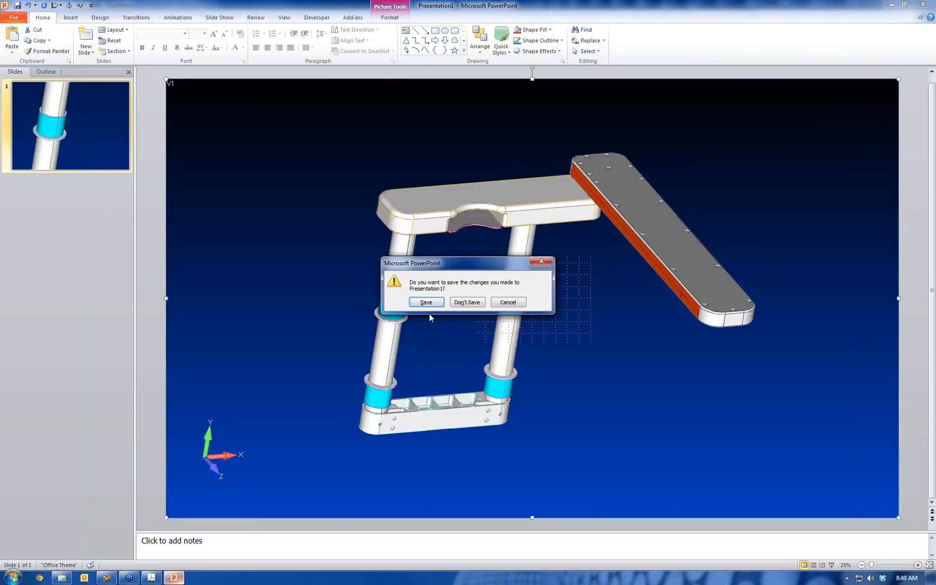
left_click(469, 301)
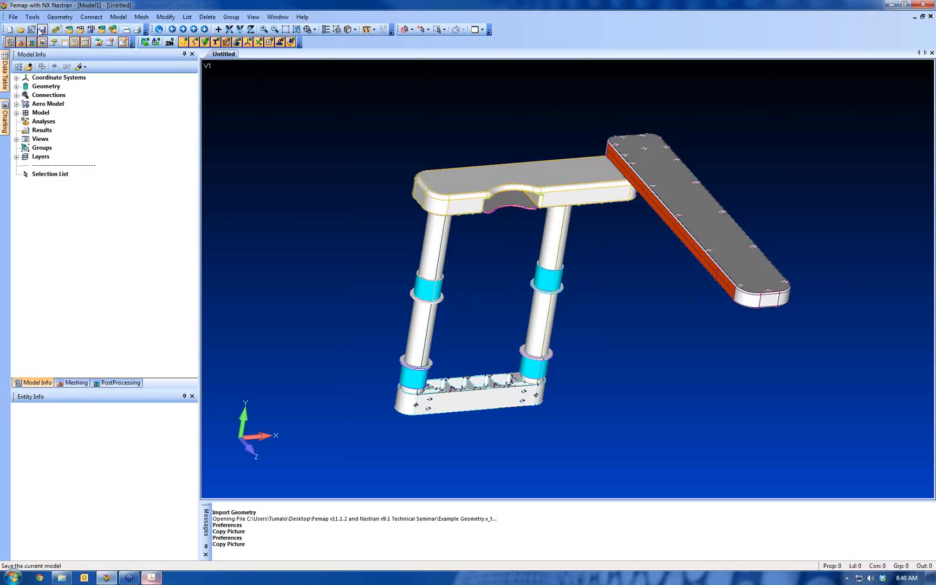
In Femap's Views preferences, set the startup view to the Predictive Engineering entry from the view library
left_click(12, 16)
left_click(47, 260)
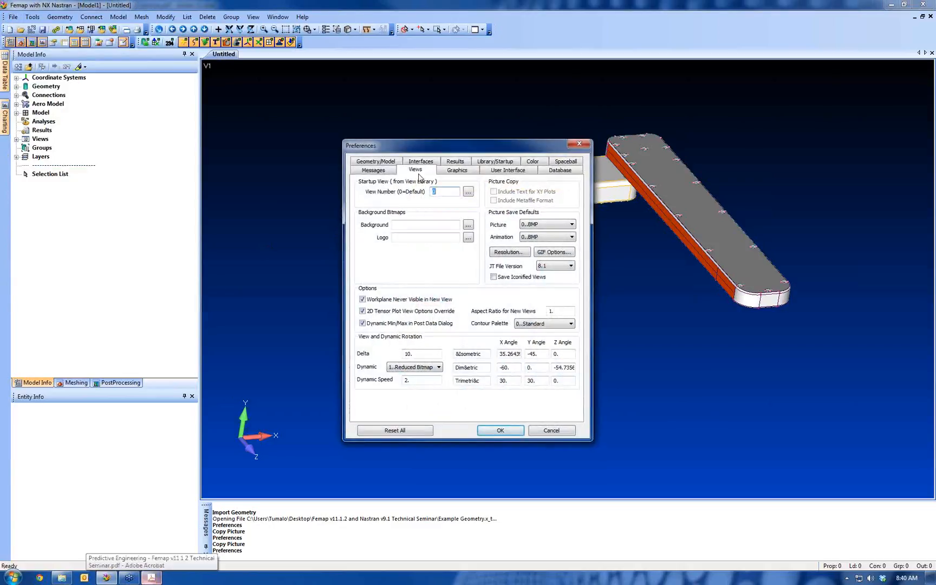
left_click_drag(453, 144, 287, 122)
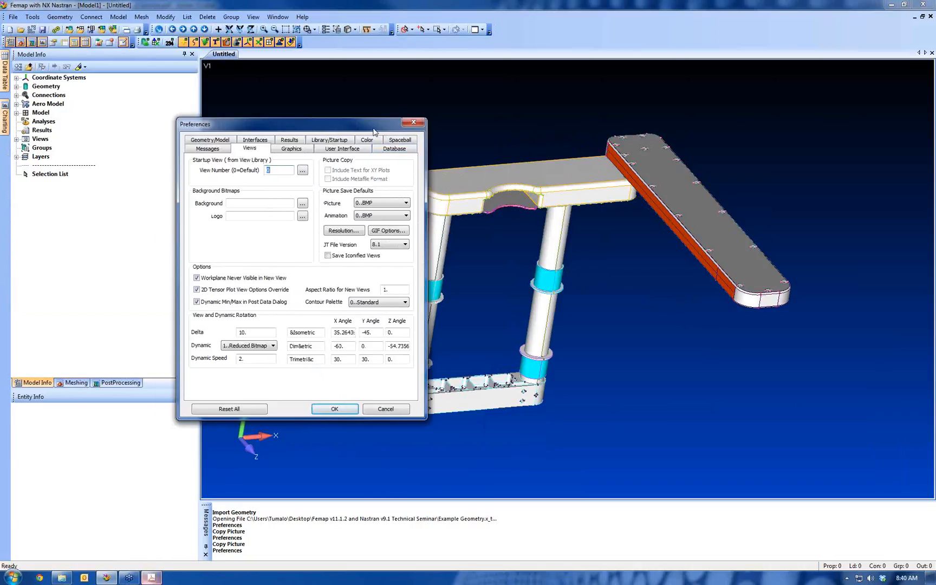
left_click_drag(374, 127, 291, 110)
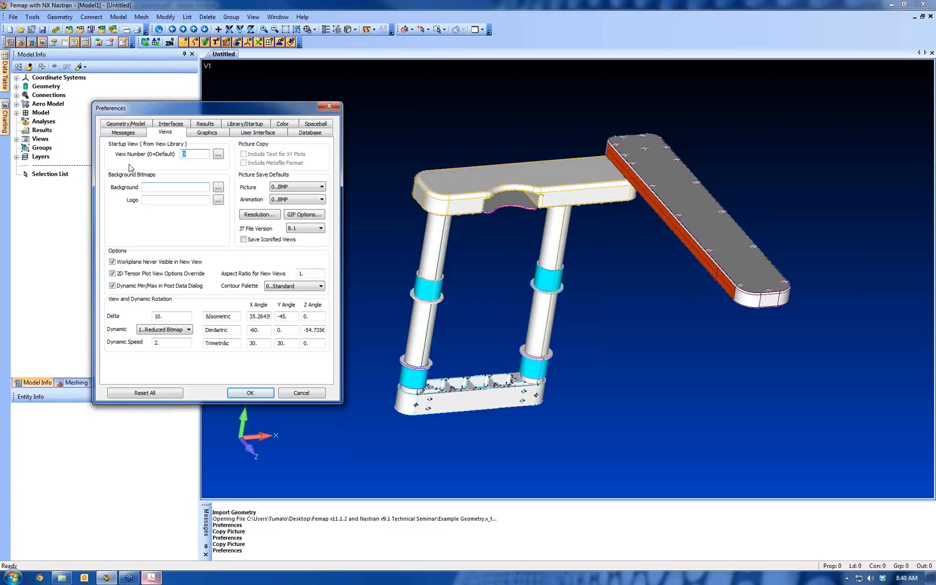
left_click(220, 155)
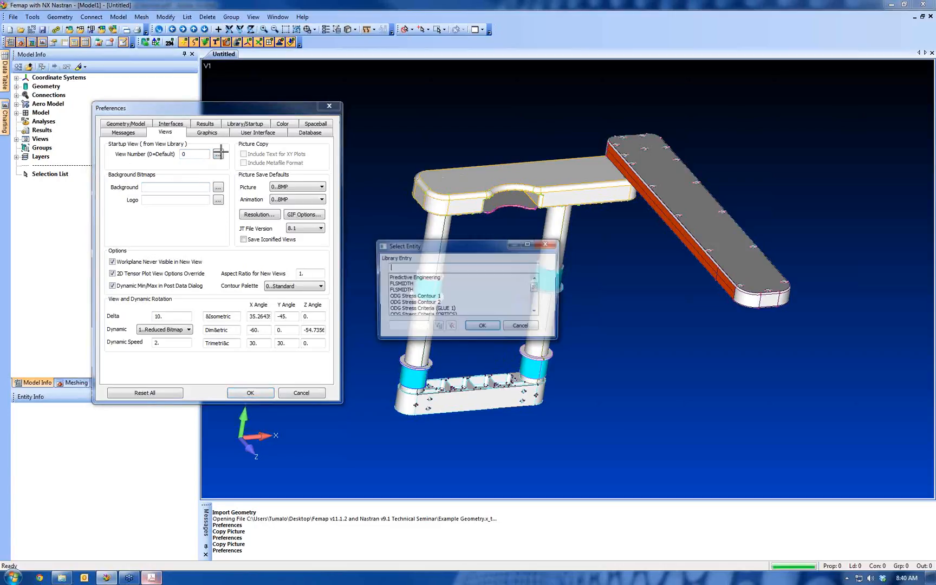
left_click(482, 327)
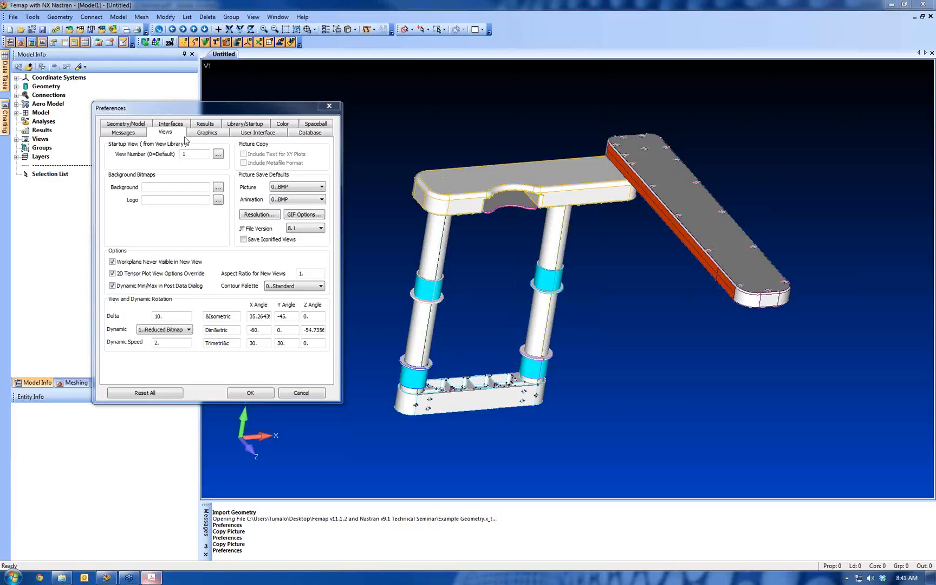
In the Graphics preferences, exclude points and curves from dynamic rotation, checking the model's rotation before and after, and accept the settings
left_click(208, 133)
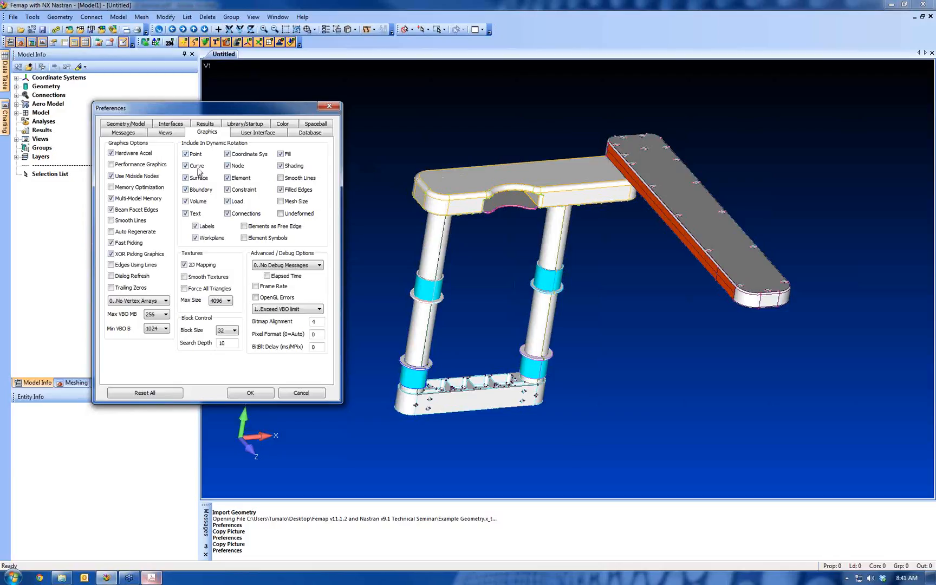
middle_click_drag(449, 179, 470, 199)
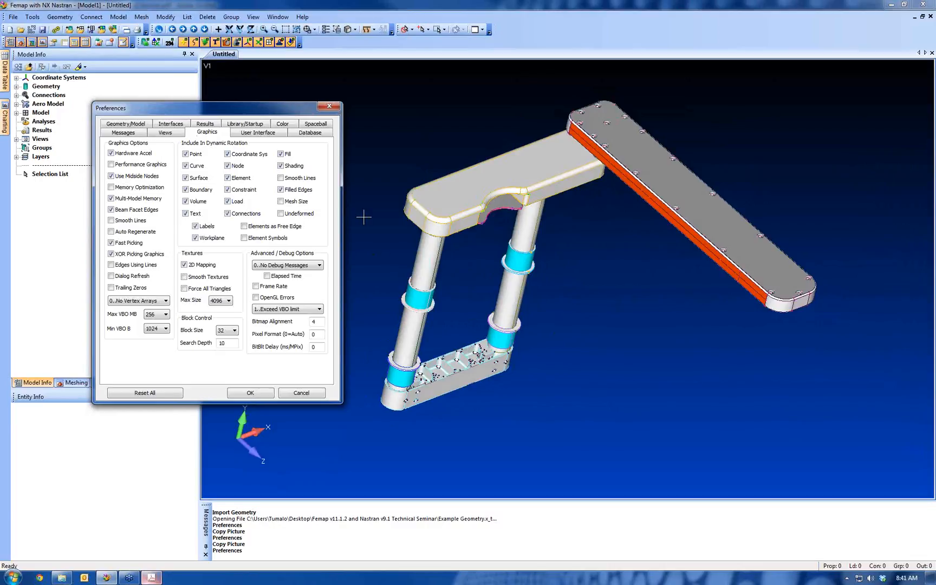
left_click(186, 154)
left_click(186, 166)
mouse_move(424, 251)
middle_mouse_down()
mouse_move(437, 262)
mouse_move(415, 273)
mouse_move(396, 261)
mouse_move(429, 271)
mouse_move(423, 232)
middle_mouse_up()
left_click(251, 393)
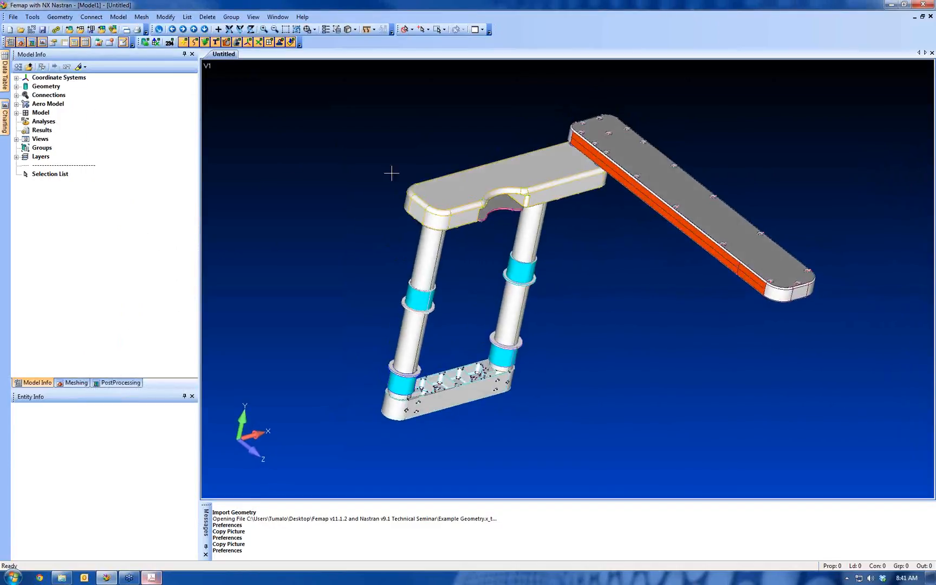
Reopen the Graphics preferences and include points in dynamic rotation again
left_click(16, 17)
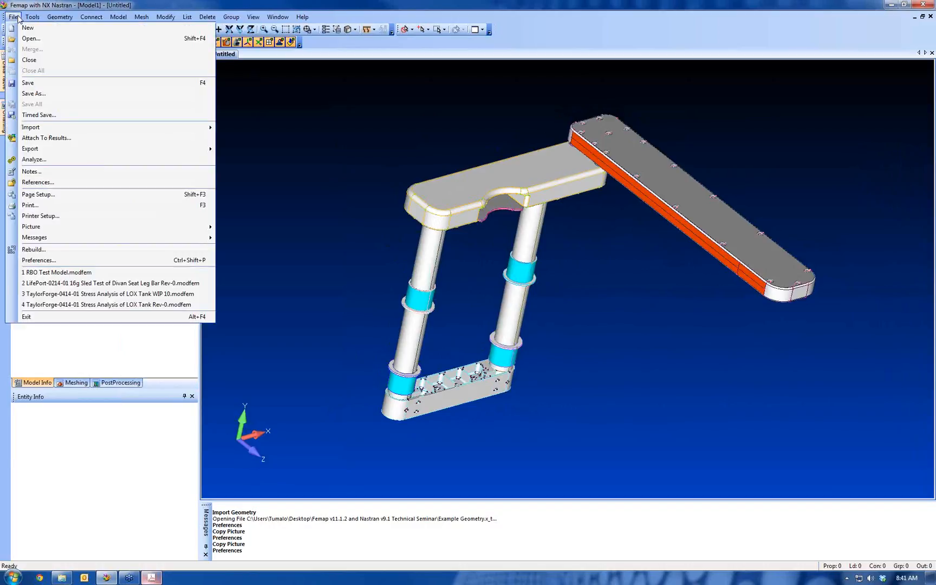
left_click(75, 260)
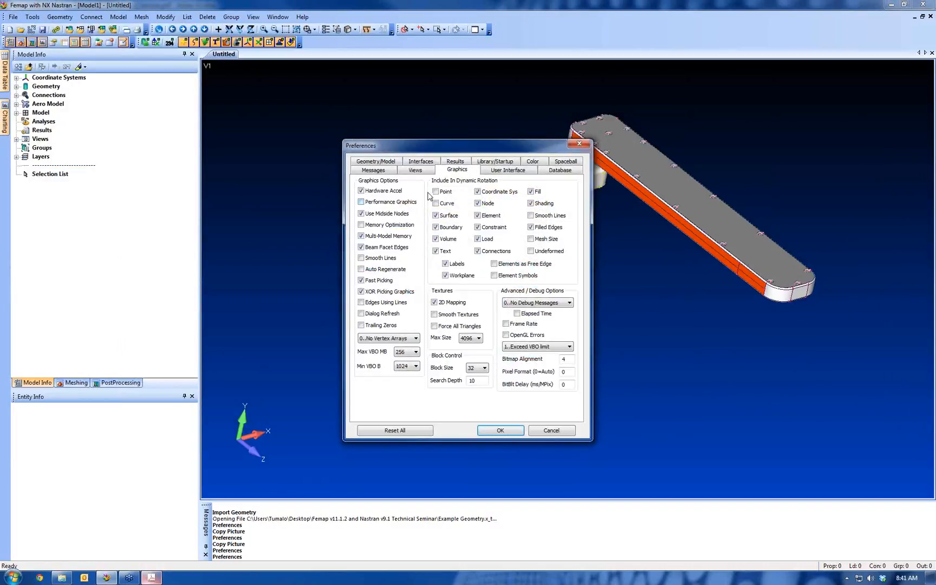
left_click(435, 191)
In the User Interface preferences, save the layout as Test Layout, including menus and toolbars, panes, shortcut keys and user commands
left_click(503, 172)
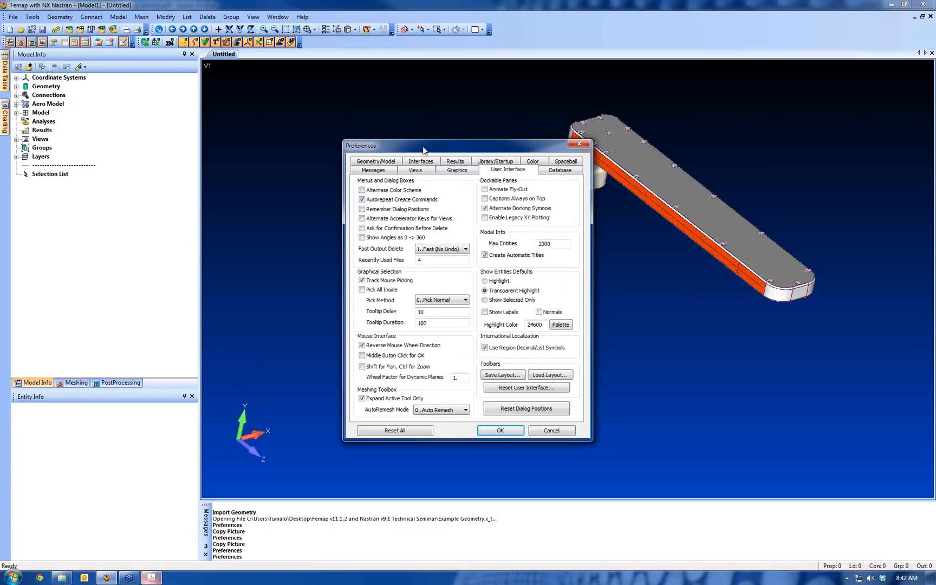
left_click_drag(405, 150, 145, 94)
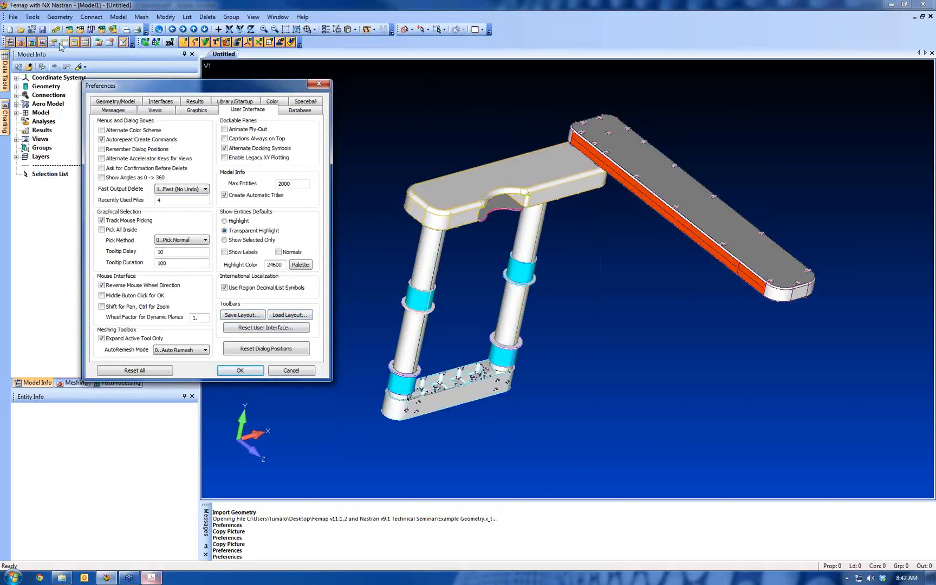
left_click(243, 315)
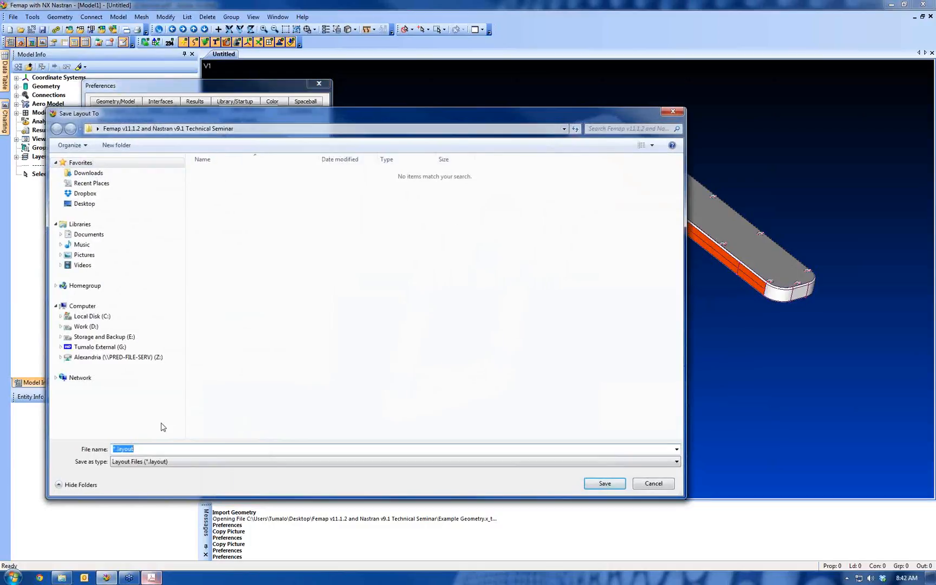
type("Test L")
left_click(604, 482)
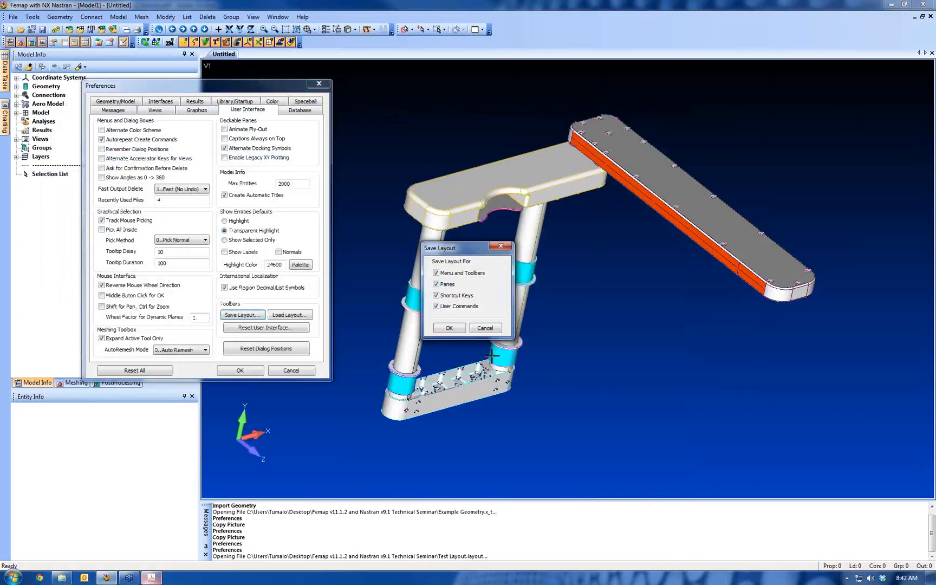
left_click(449, 328)
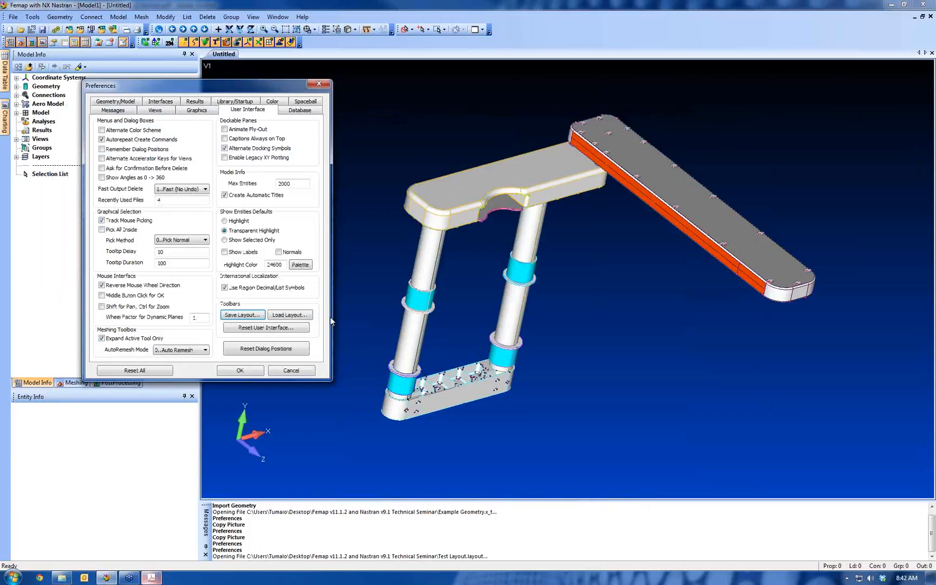
Load the interface layout back from Test Layout.layout
left_click(299, 317)
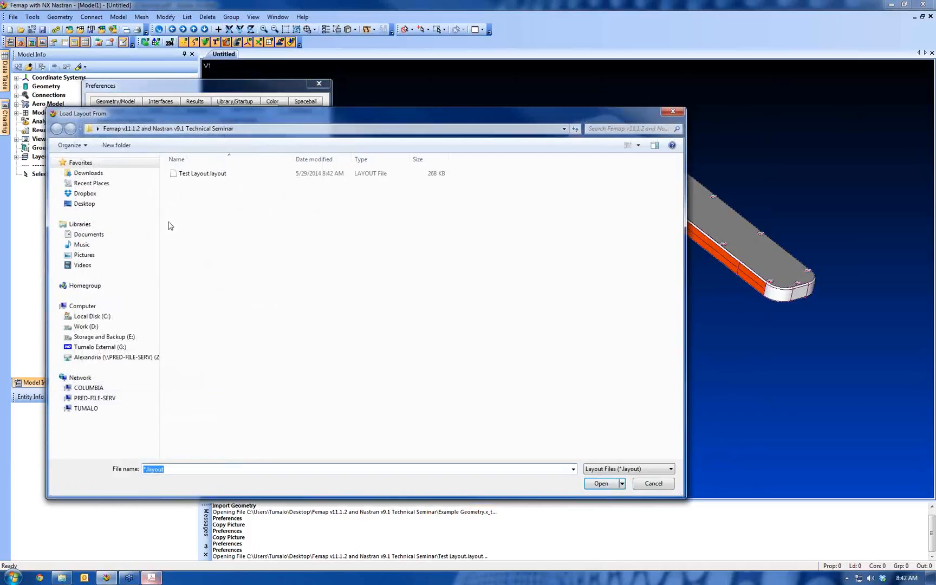
left_click(204, 175)
double_click(204, 175)
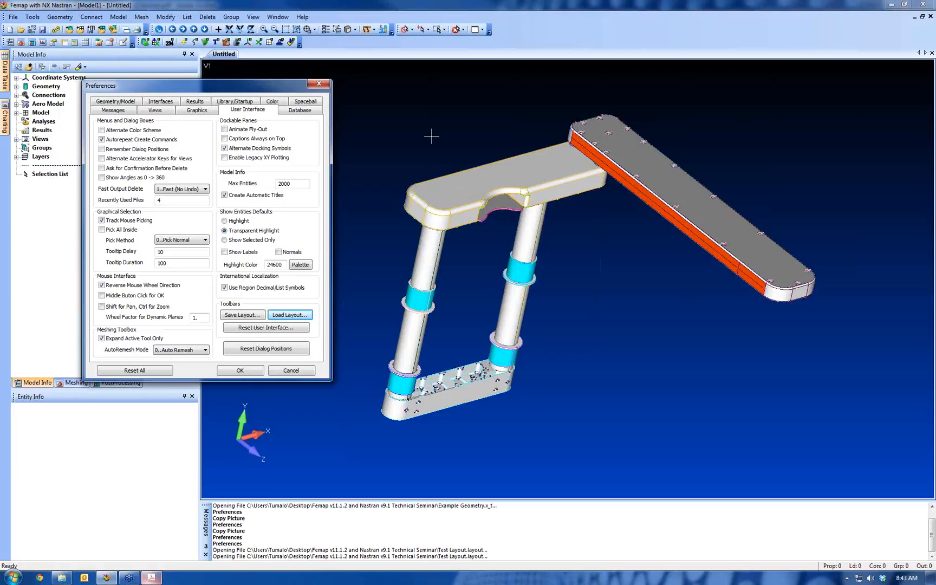
Review the Database preferences, especially the scratch directory path, and look at the Geometry/Model preferences
left_click(300, 110)
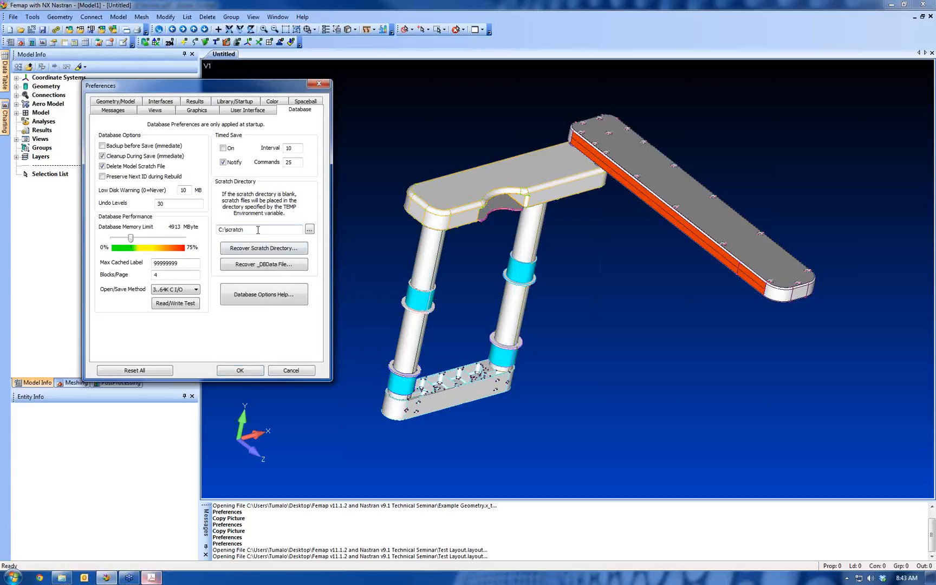
left_click_drag(245, 229, 175, 237)
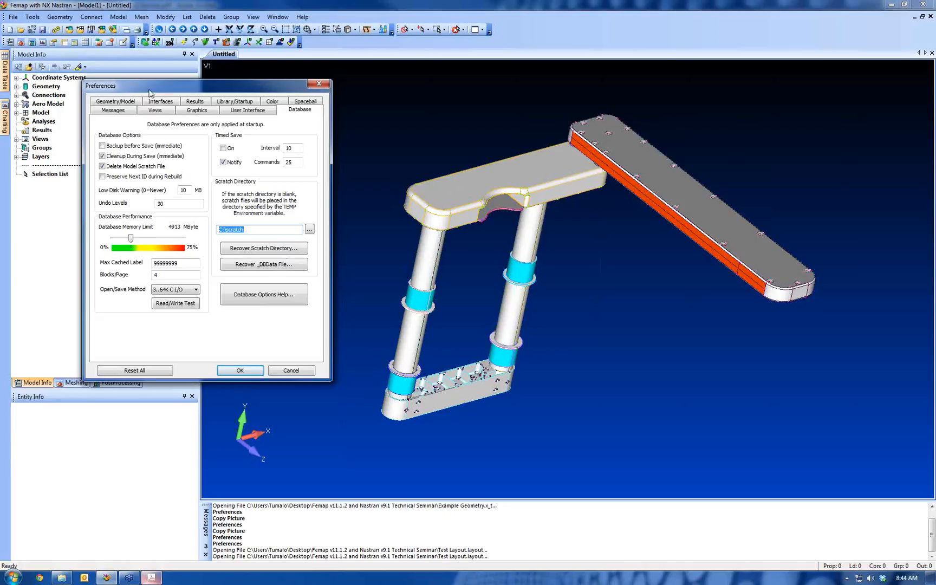
left_click(122, 102)
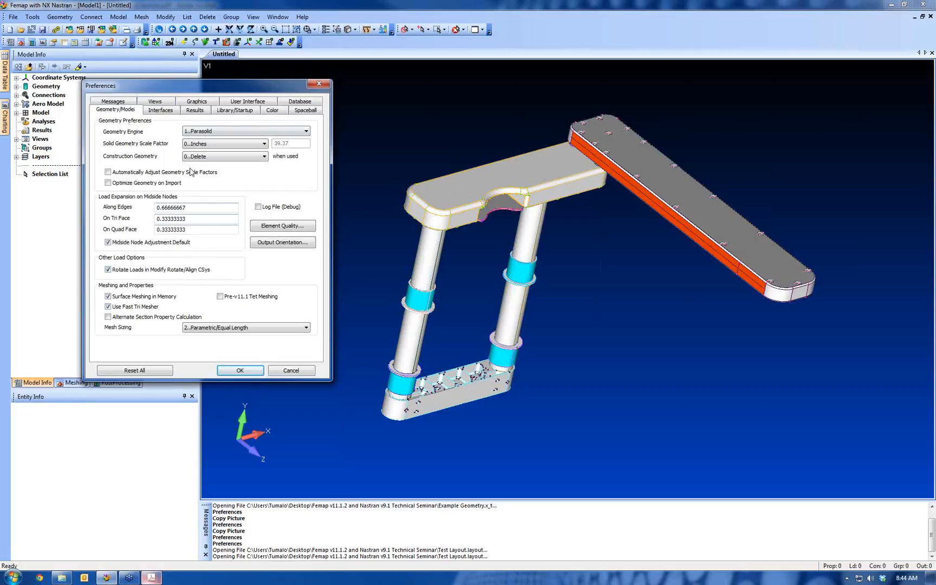
In the Interfaces preferences, choose Output Directory for scratch and Specified Directory for output, check the output path, and enable Use ILP-64bit NX Nastran
left_click(161, 110)
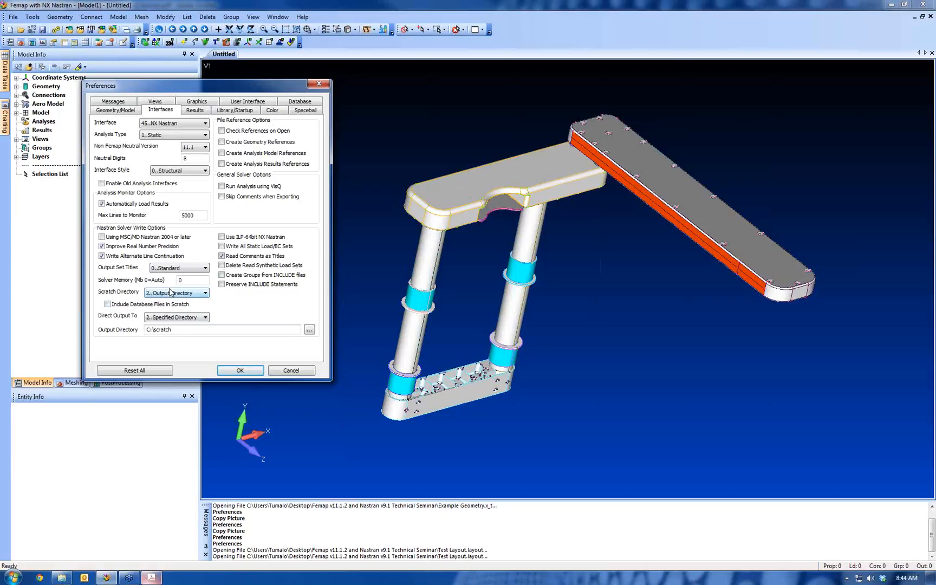
left_click(153, 295)
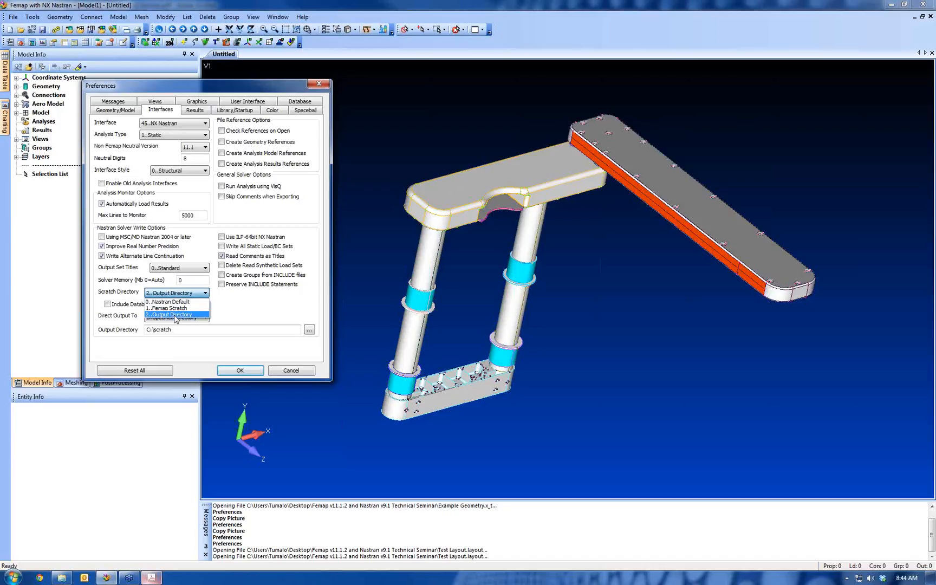
left_click(175, 315)
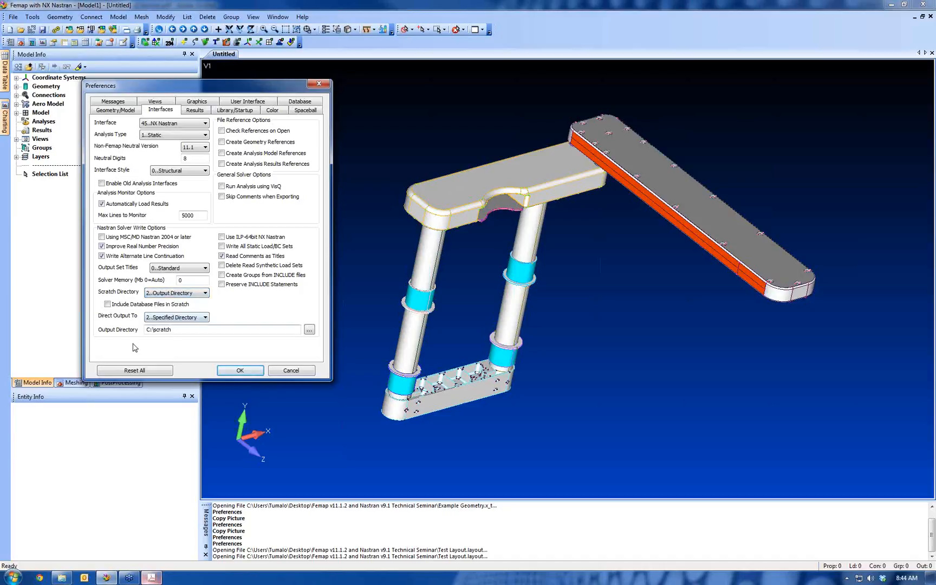
left_click(159, 318)
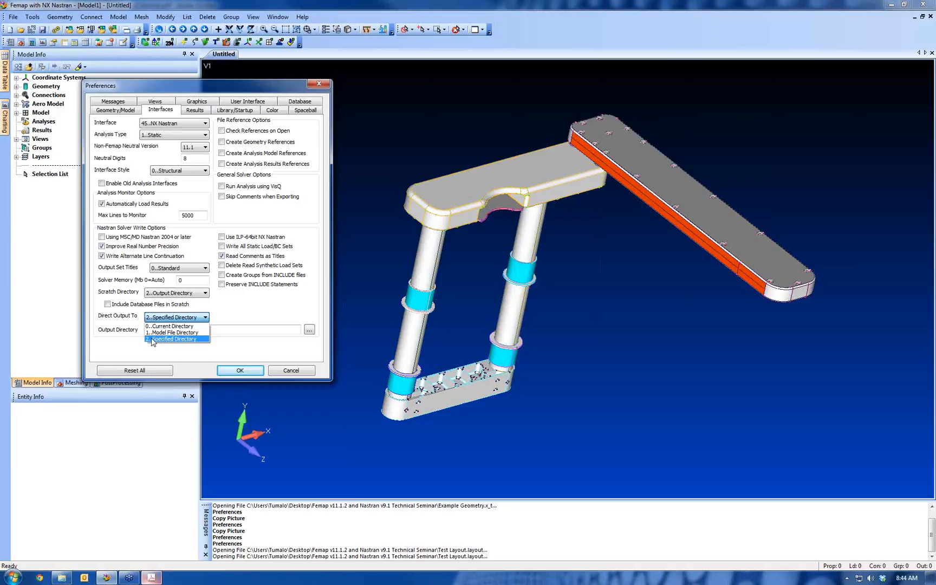
left_click(167, 339)
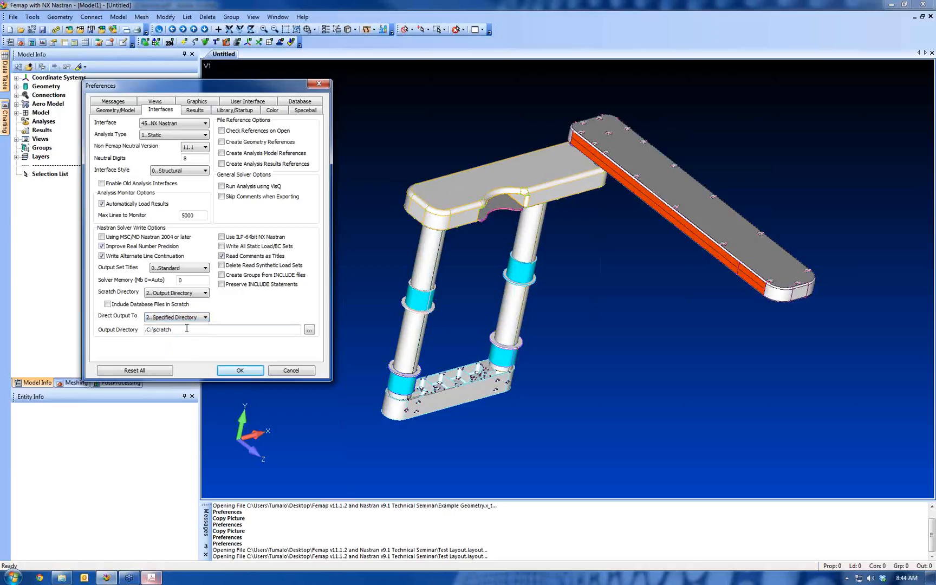
left_click_drag(187, 328, 137, 328)
left_click(179, 331)
left_click(222, 237)
Review the Results, Library/Startup, Color and Spaceball preferences and accept the preference settings
left_click(196, 110)
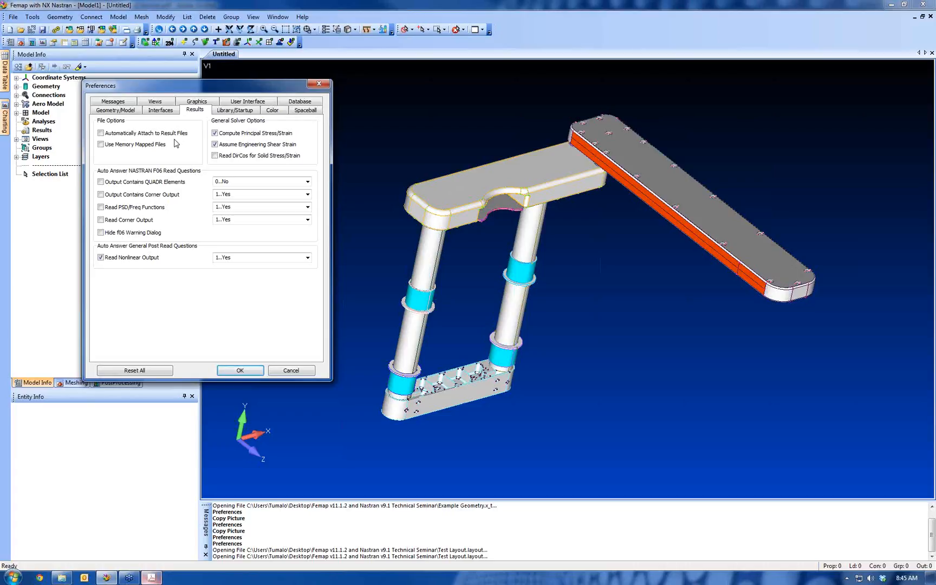
left_click(235, 111)
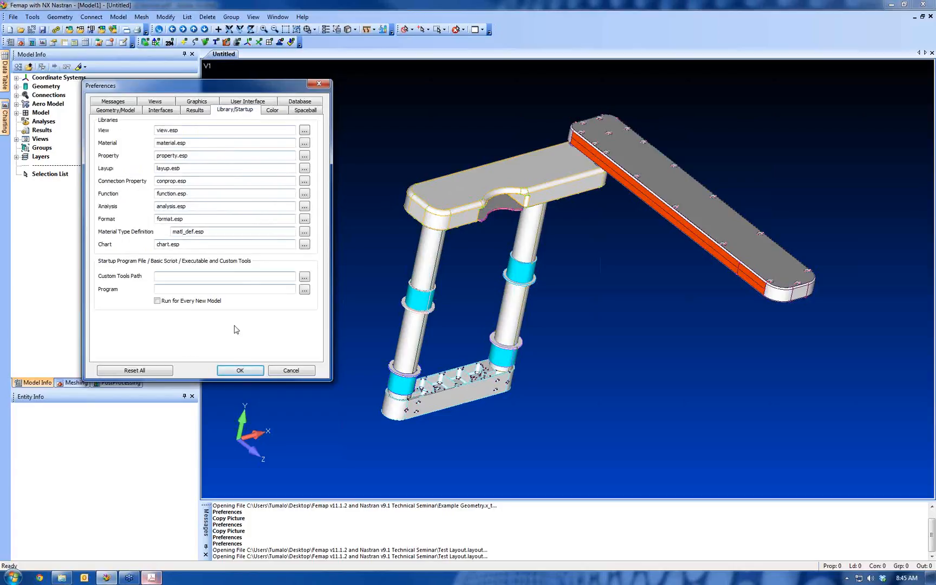
left_click(272, 111)
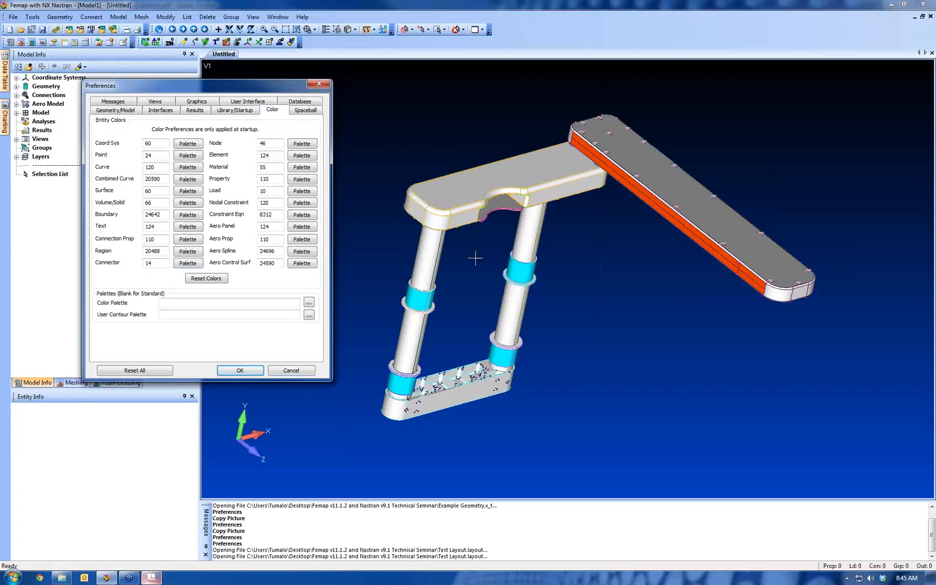
left_click(310, 111)
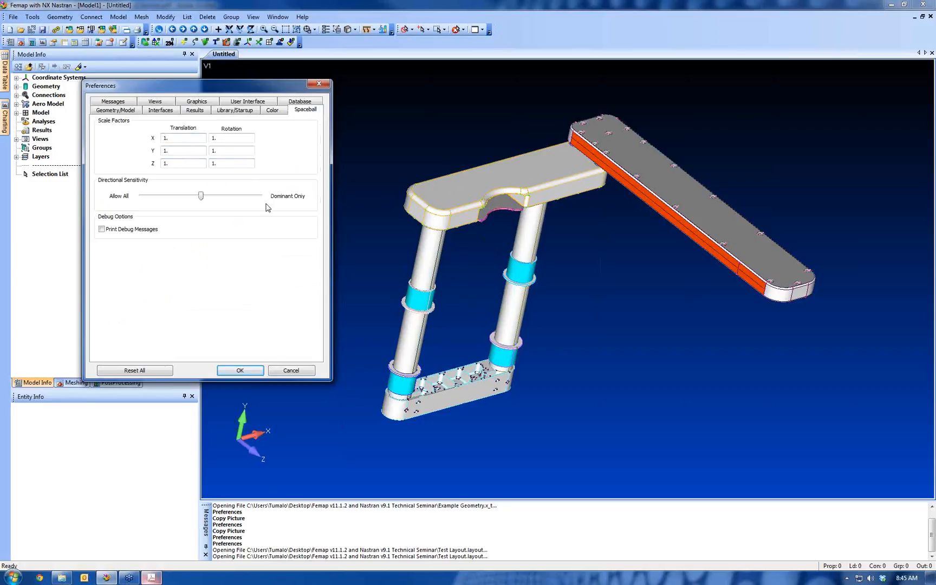
left_click(243, 371)
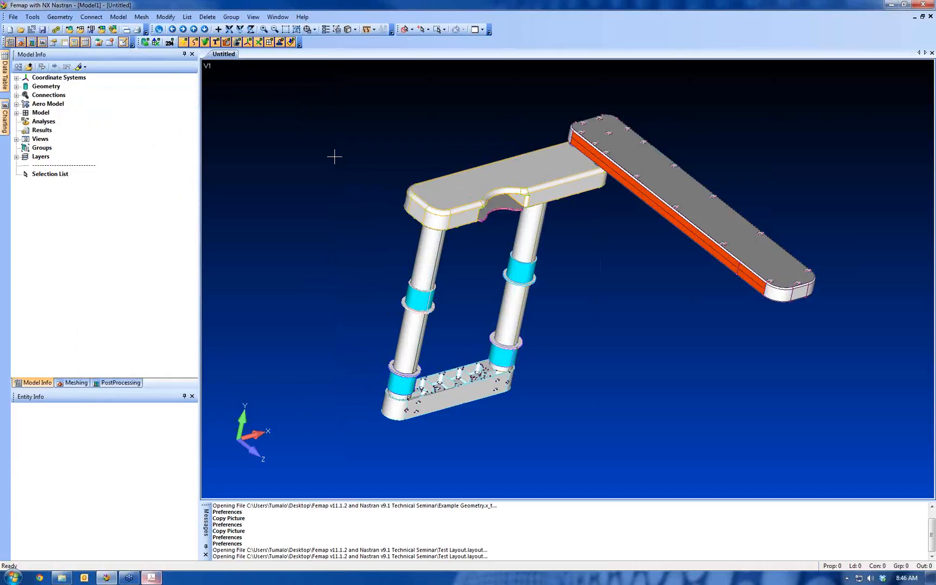
Open the view's Visibility settings, hide points, curves and surfaces, and display the geometry entities again
key("ctrl+q")
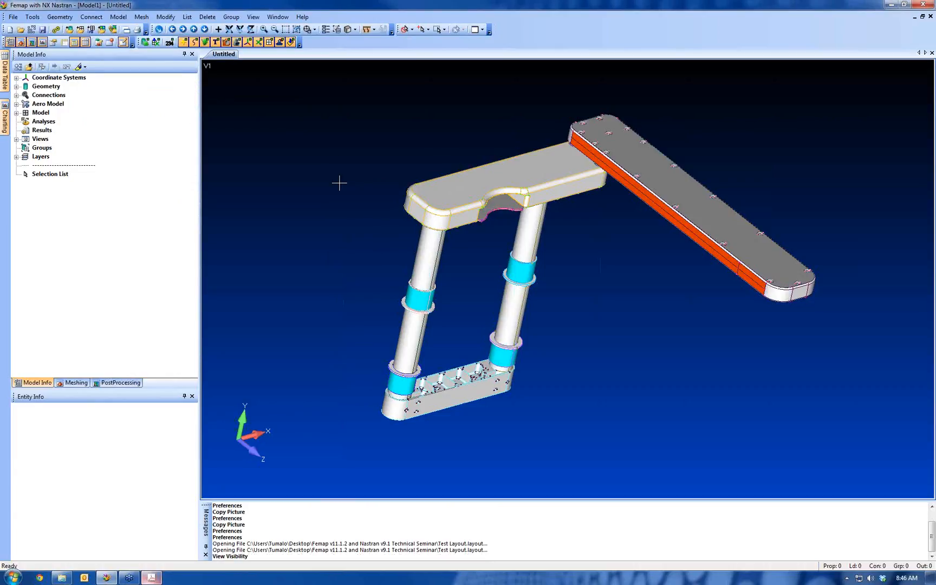
left_click_drag(440, 332, 351, 110)
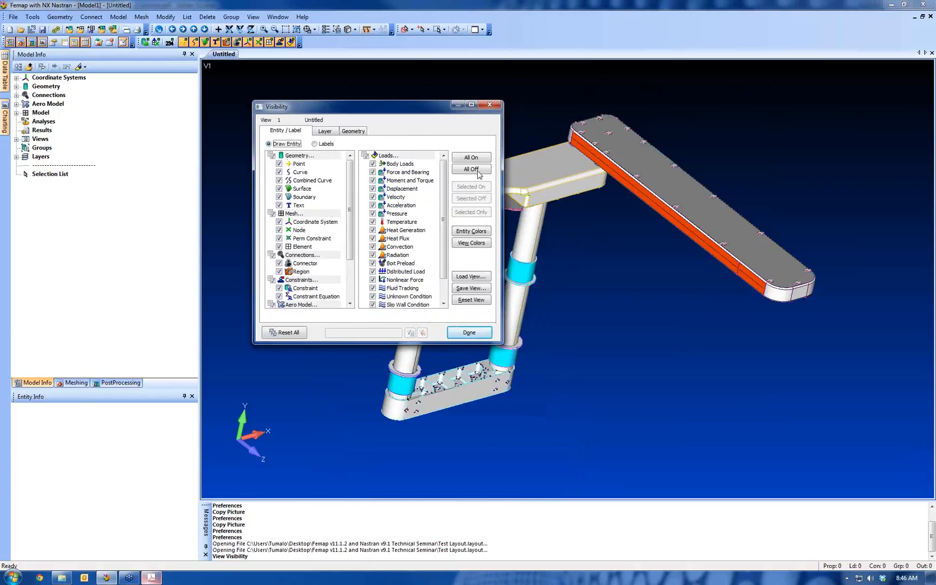
left_click(279, 163)
left_click(279, 172)
left_click(278, 190)
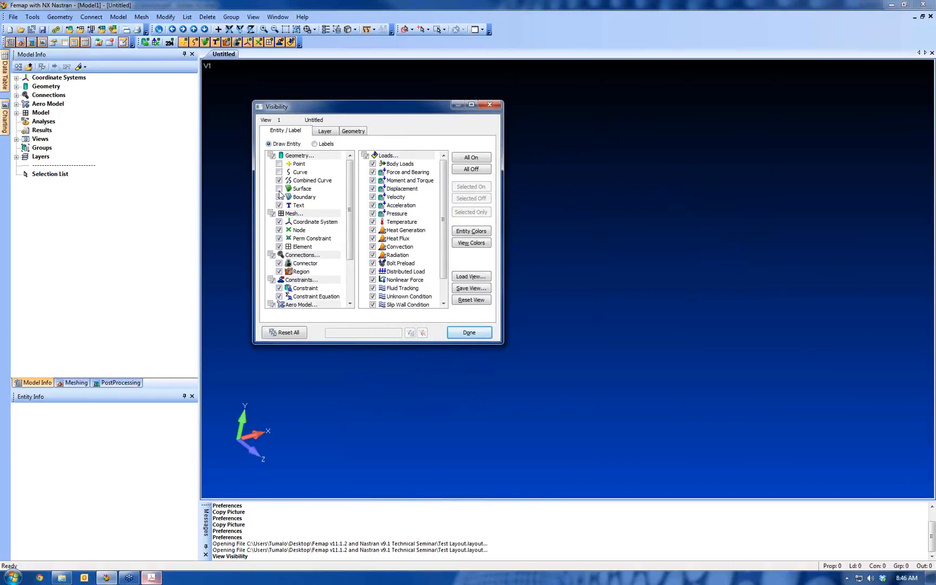
left_click(279, 189)
left_click(279, 173)
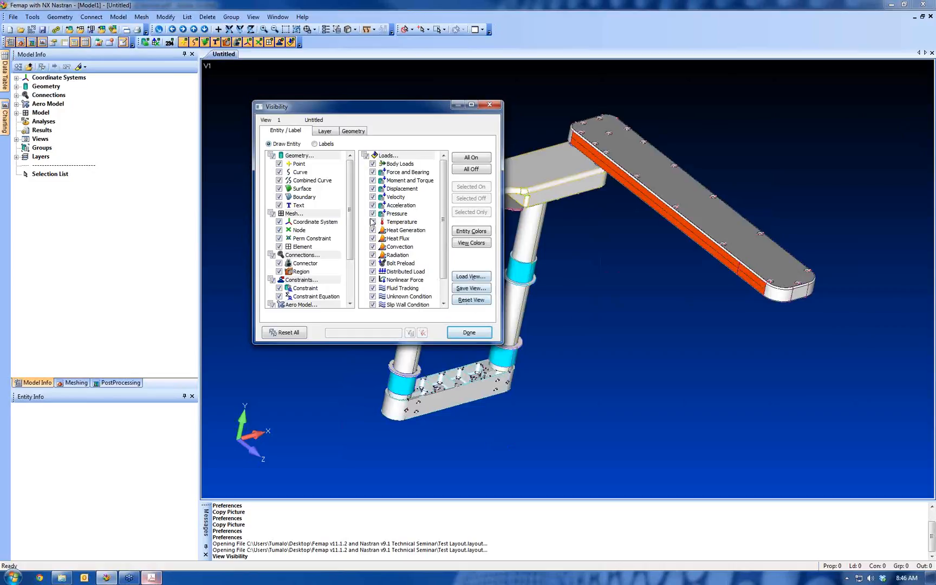
Load the Predictive Engineering view from the library, close the Visibility settings, autoscale the view and rotate the model
left_click(465, 276)
left_click(402, 224)
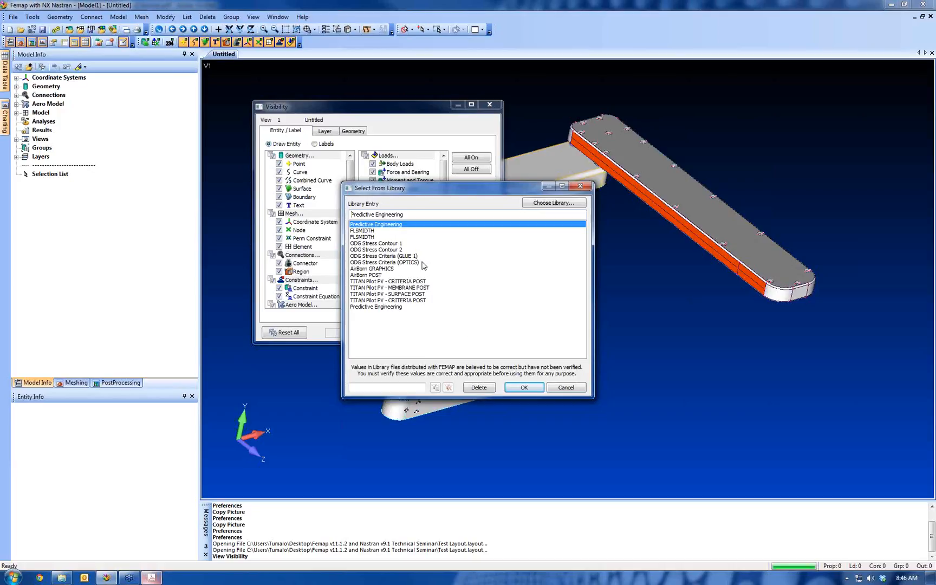
left_click(524, 388)
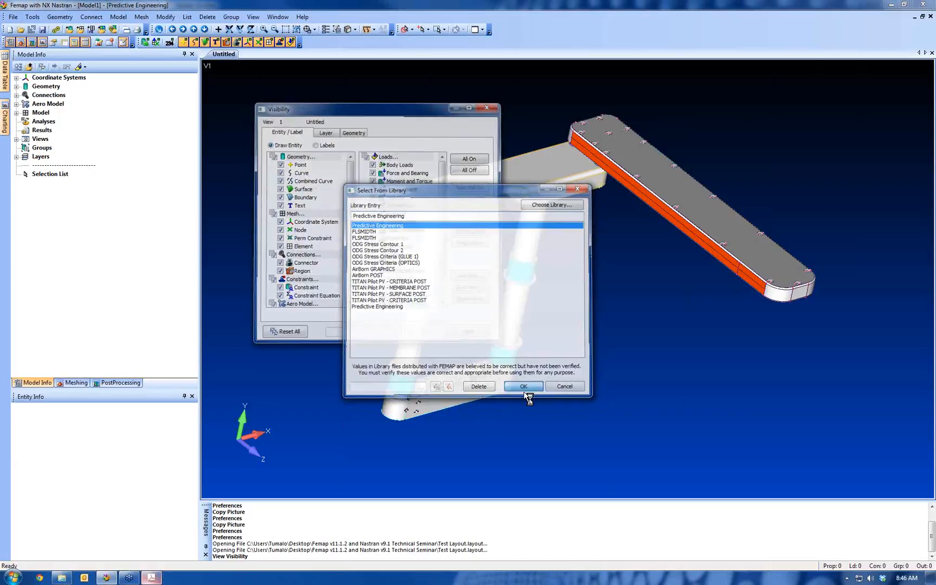
left_click(558, 557)
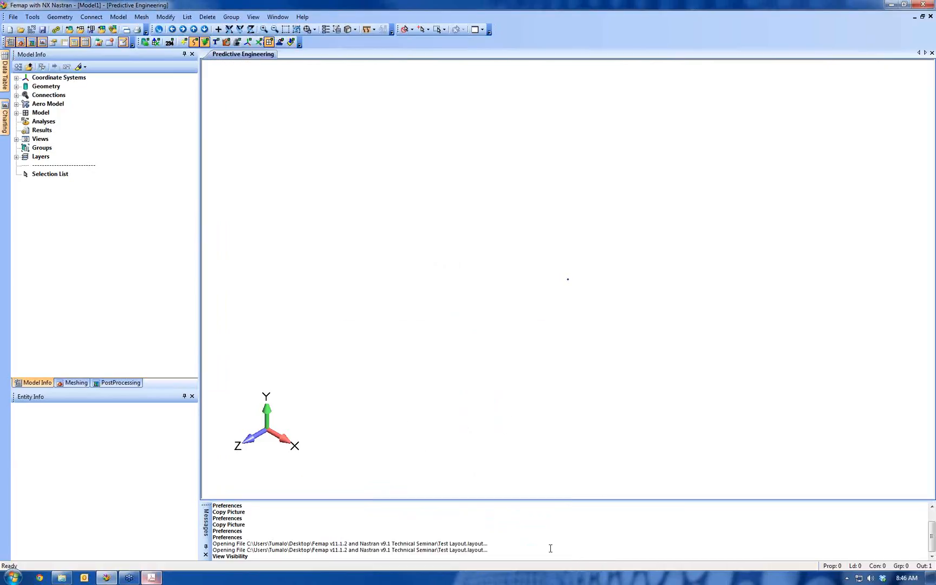
key("ctrl+a")
middle_click_drag(612, 215, 532, 221)
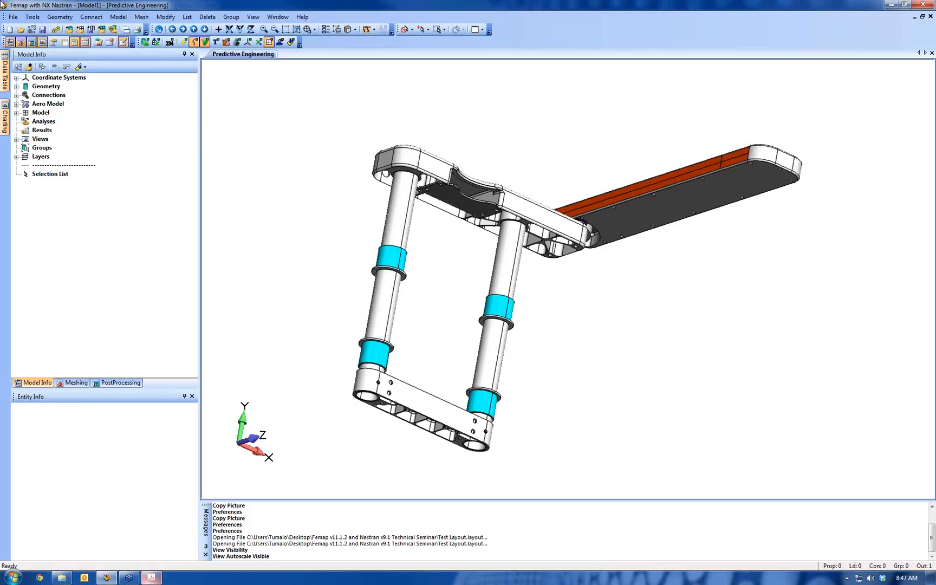
Switch to the seminar PDF in Acrobat and go on to the Analysis Workflow page
left_click(151, 577)
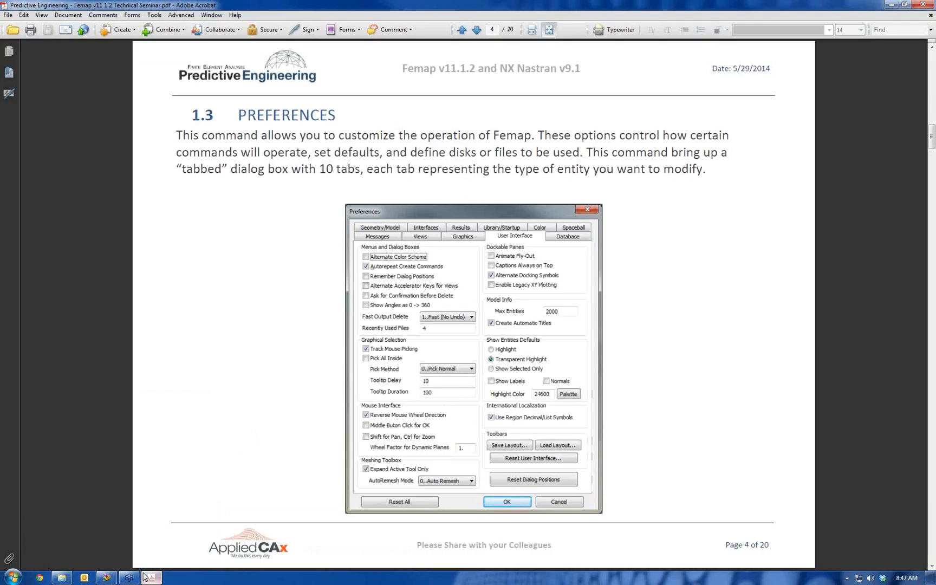
scroll(297, 295, "down", 3)
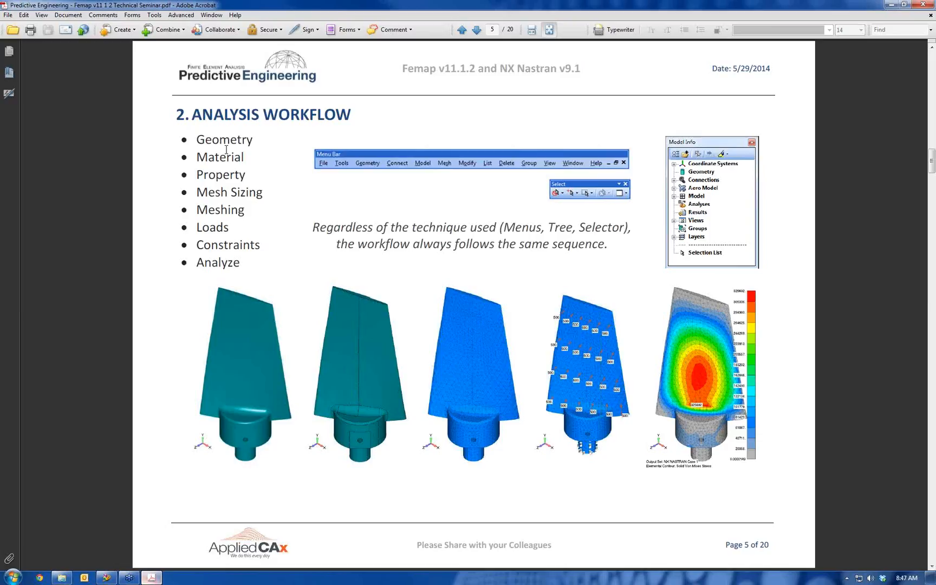
Close the seminar PDF, return to Femap and look over its geometry, analysis model and results import options
left_click_drag(260, 5, 305, 155)
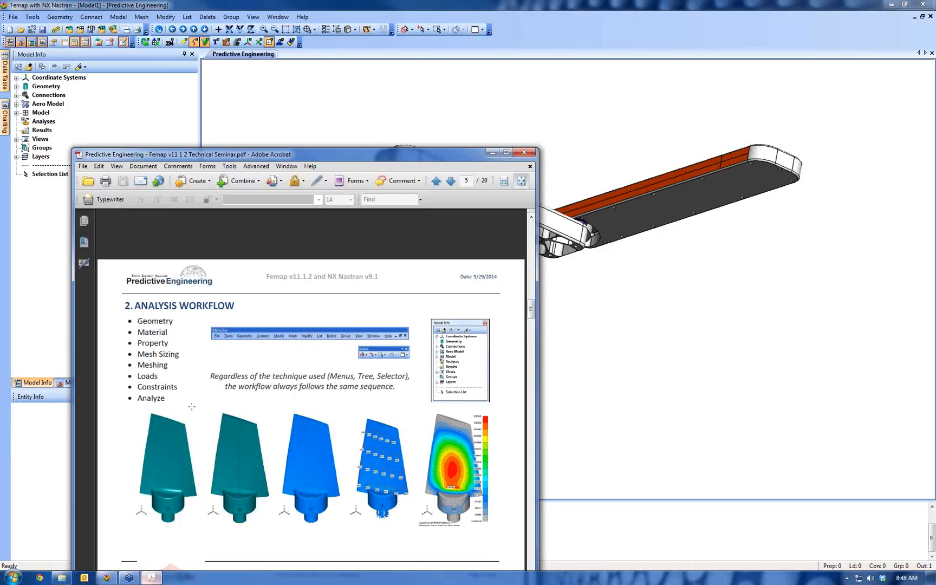
left_click(524, 152)
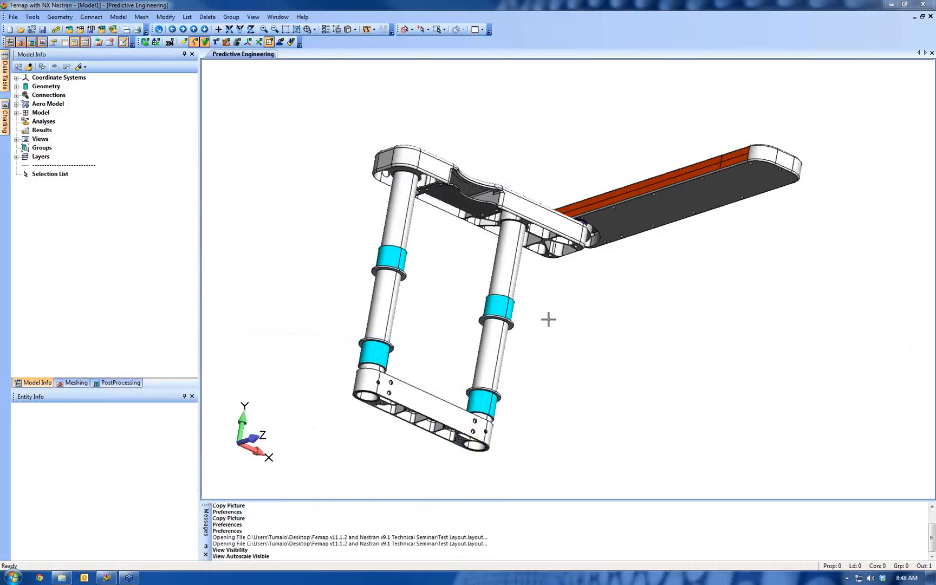
left_click(13, 17)
mouse_move(40, 127)
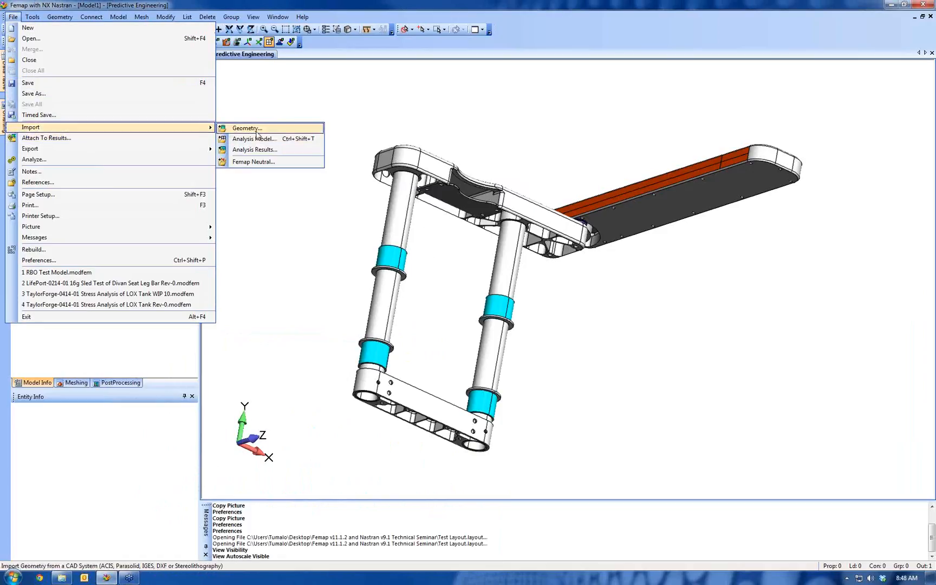
left_click(261, 232)
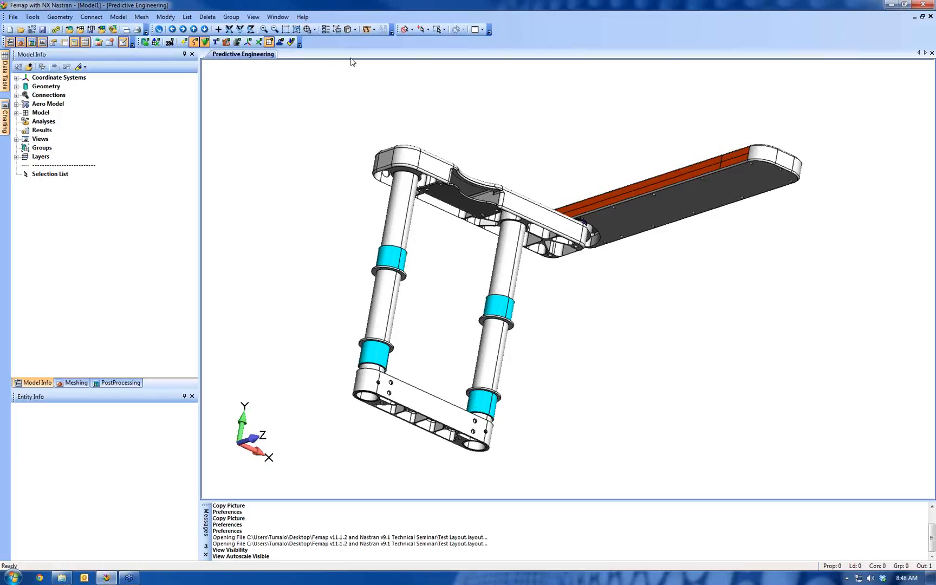
Measure the distance from a point at the upper arm bar's end to one on the lower tube brace, snapping to points
left_click(374, 30)
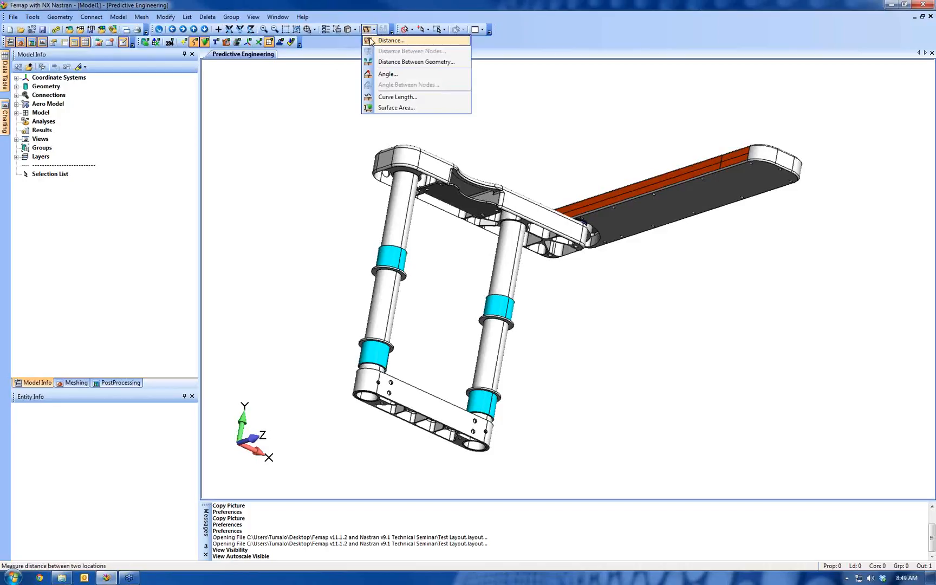
left_click(390, 40)
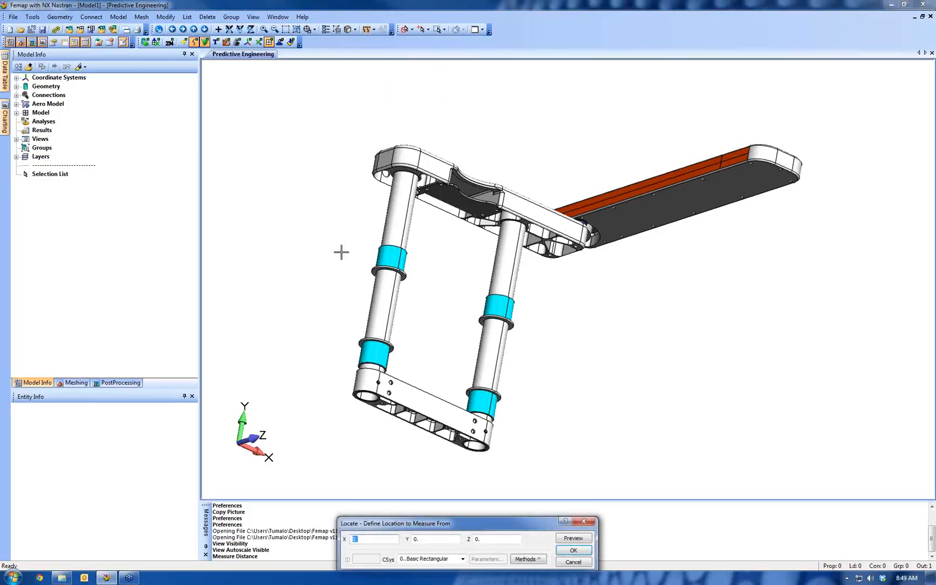
right_click(344, 169)
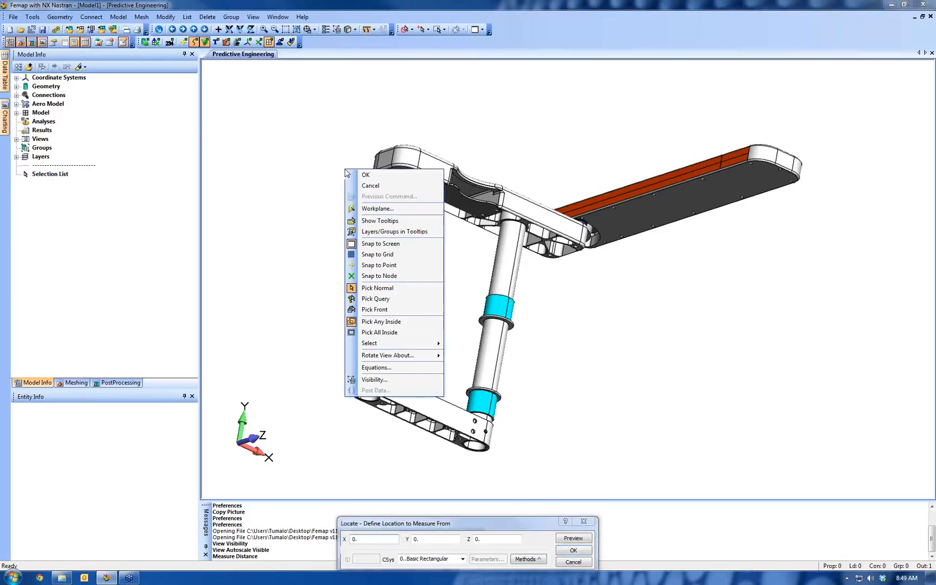
left_click(387, 265)
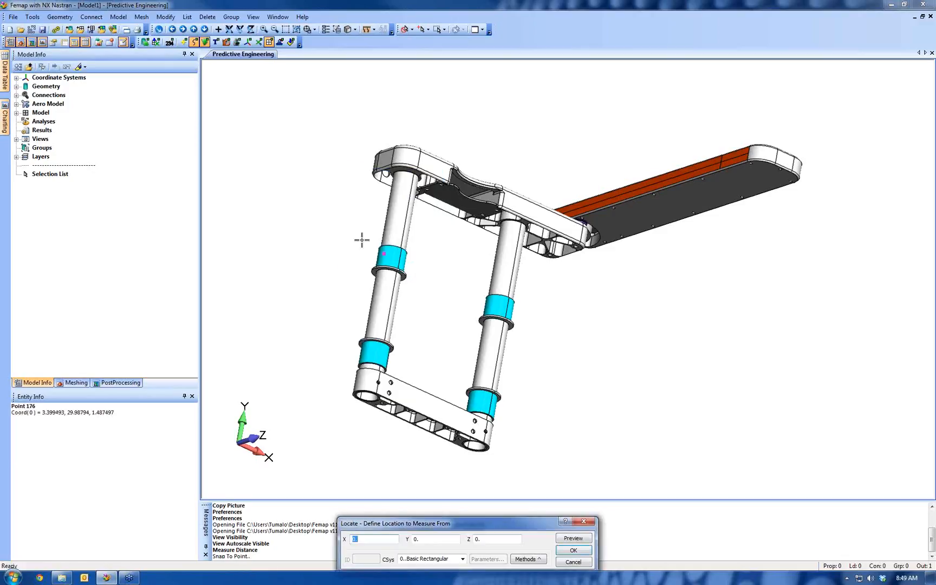
left_click(374, 186)
left_click(565, 551)
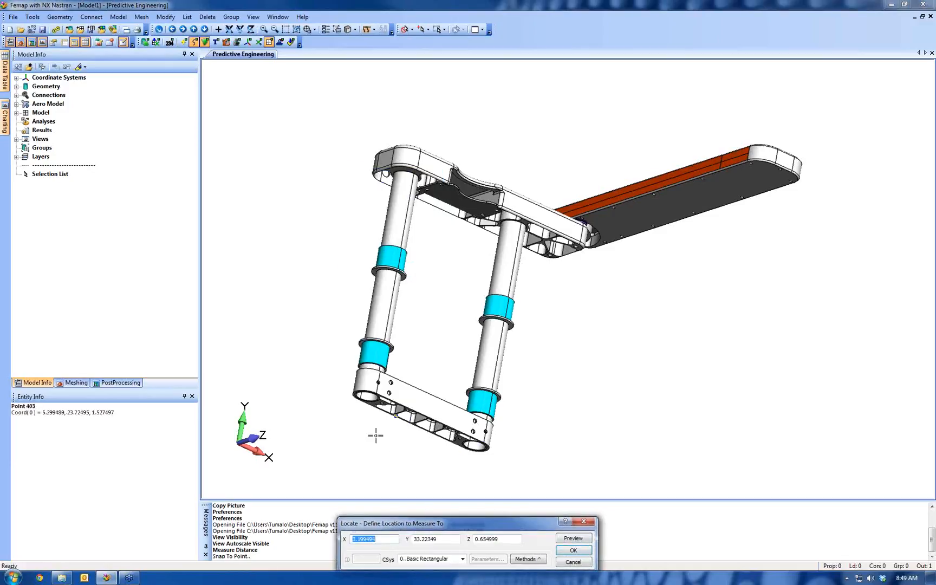
left_click(368, 422)
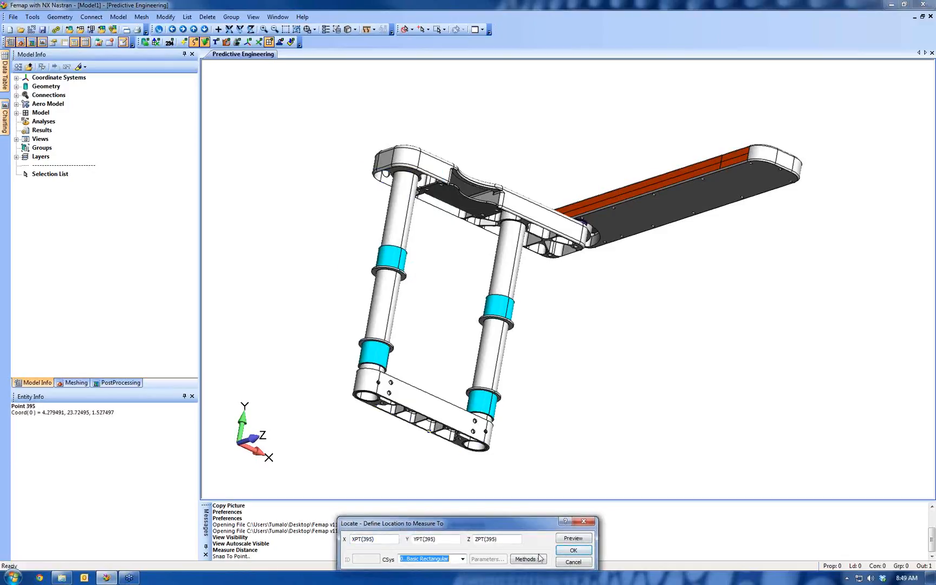
left_click(573, 551)
left_click(573, 561)
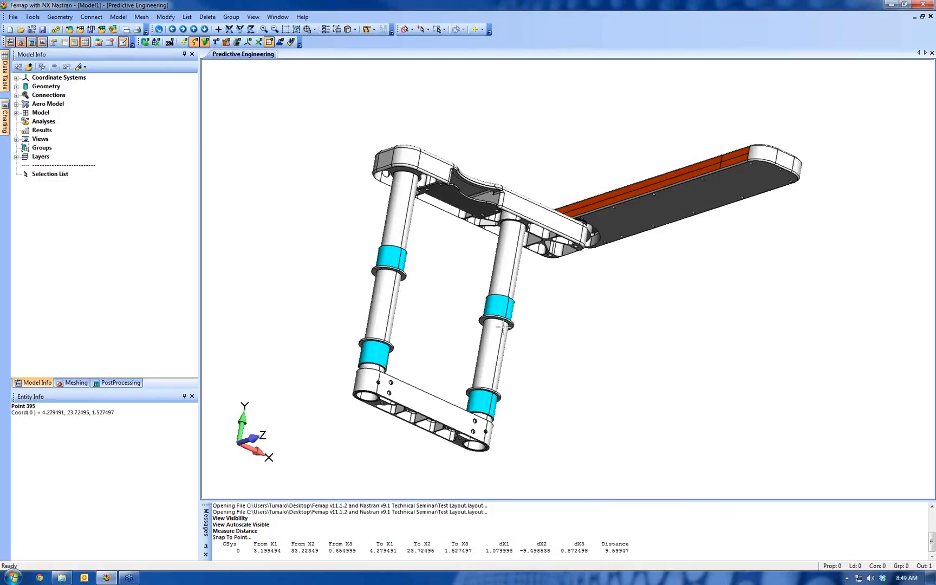
Measure the minimum distance between the upper arm bar solid and the lower tube brace solid, overall only
left_click(374, 30)
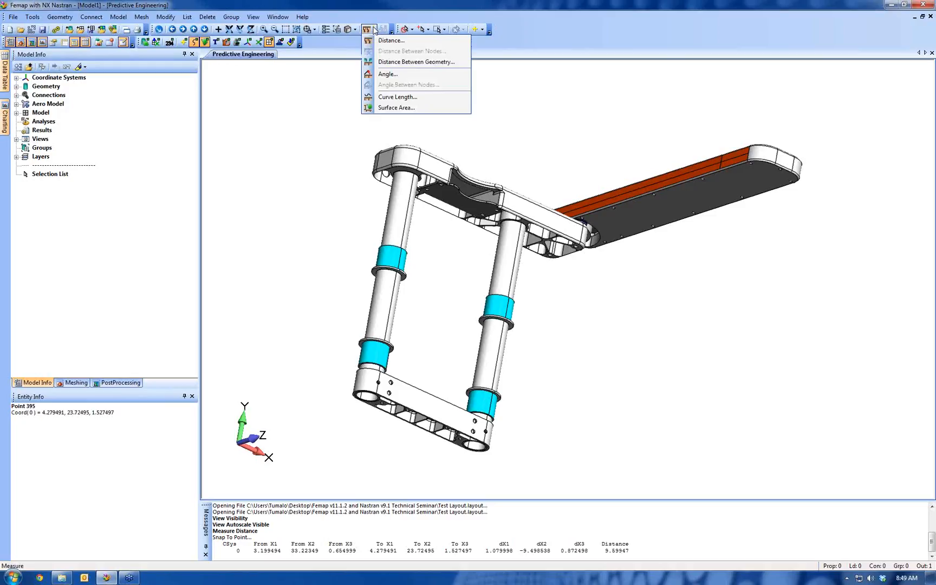
left_click(389, 63)
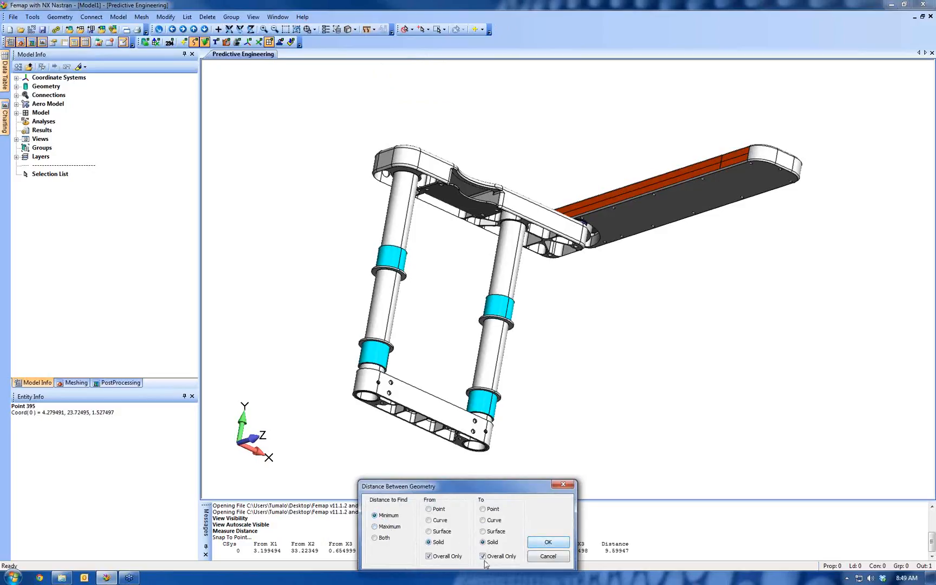
left_click(547, 542)
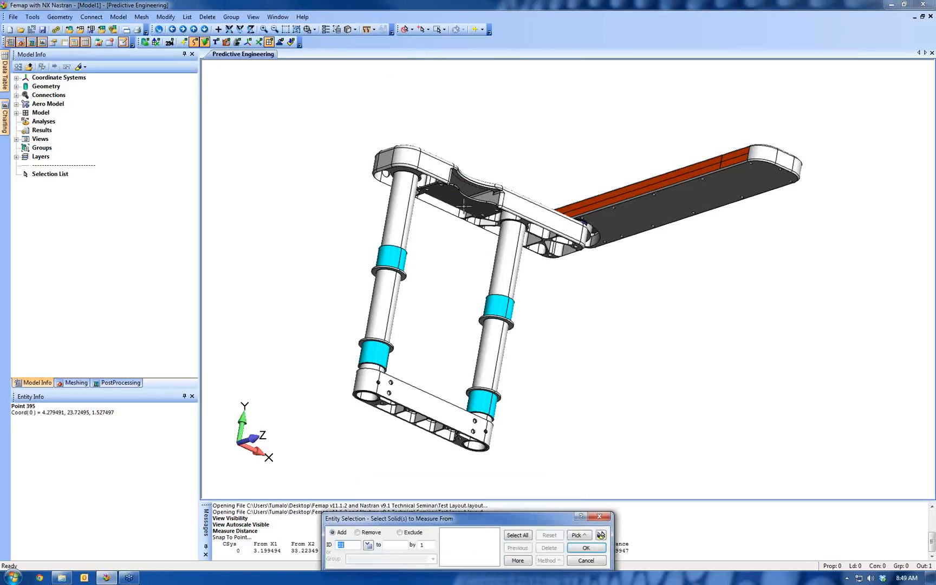
left_click(428, 165)
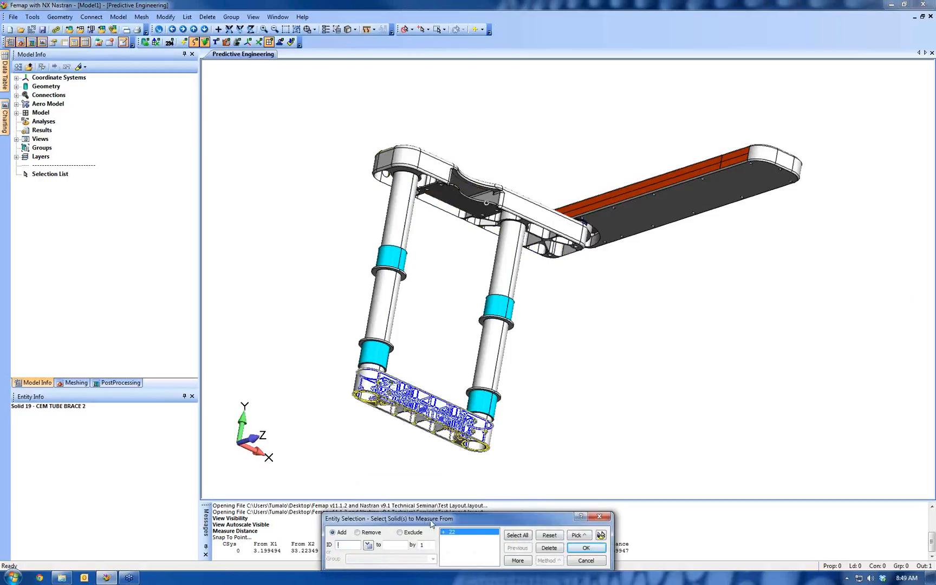
left_click(579, 553)
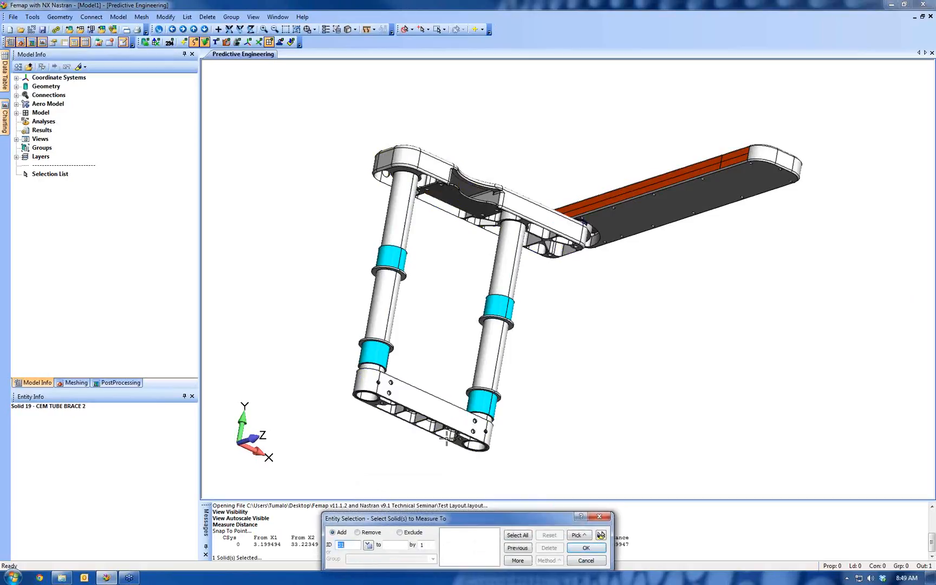
left_click(432, 418)
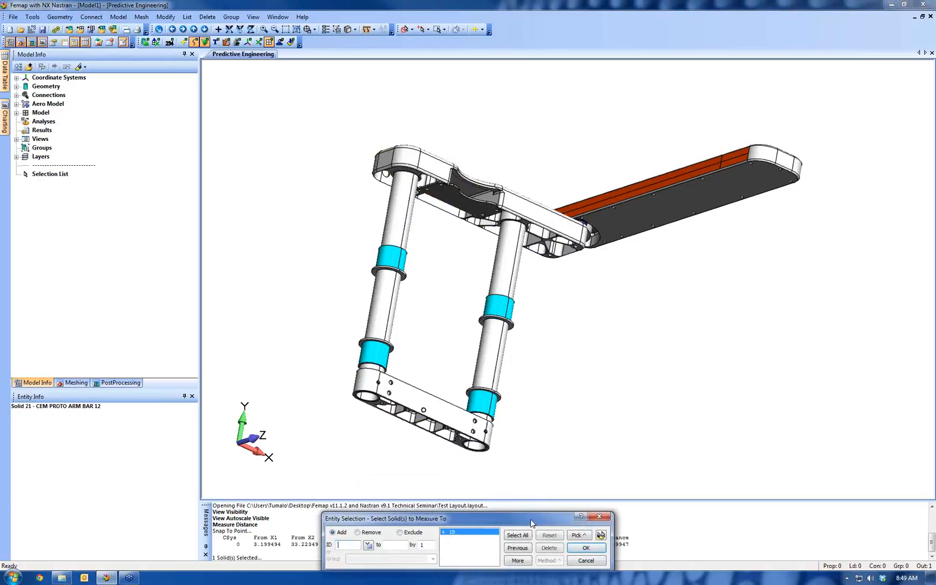
left_click(586, 549)
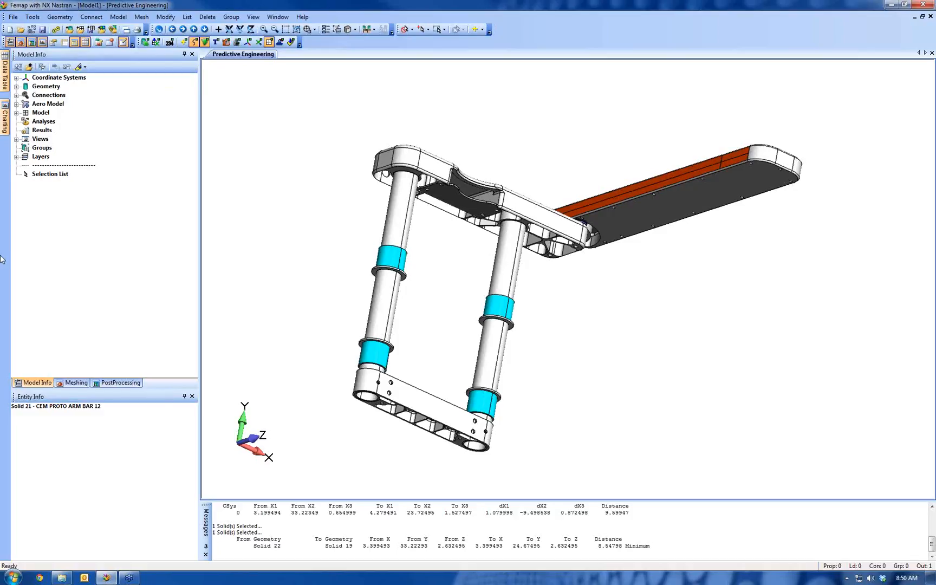
Expand the model's geometry list, toggle the visibility of solids 2 to 5 off and on, and collapse the list
left_click(16, 86)
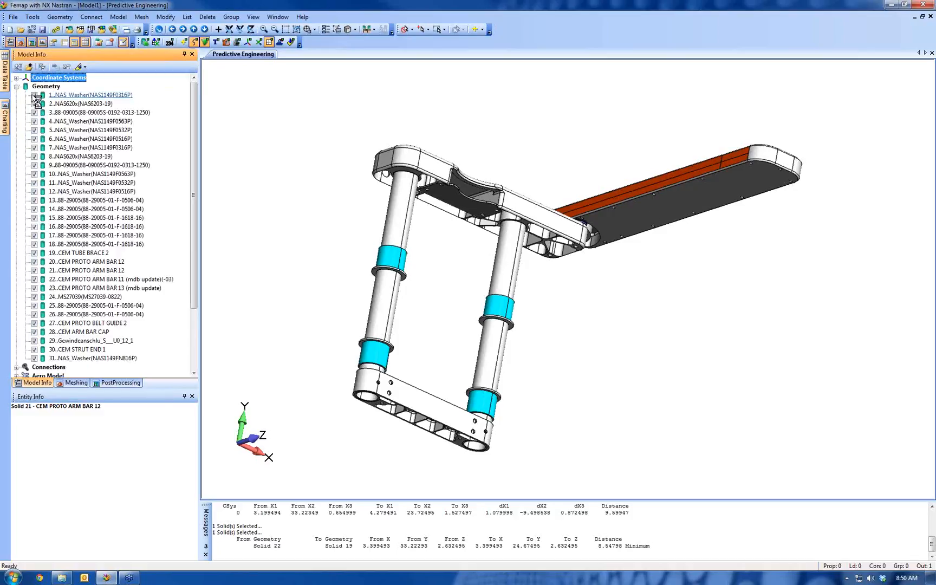
left_click(42, 95)
left_click(34, 104)
left_click(35, 113)
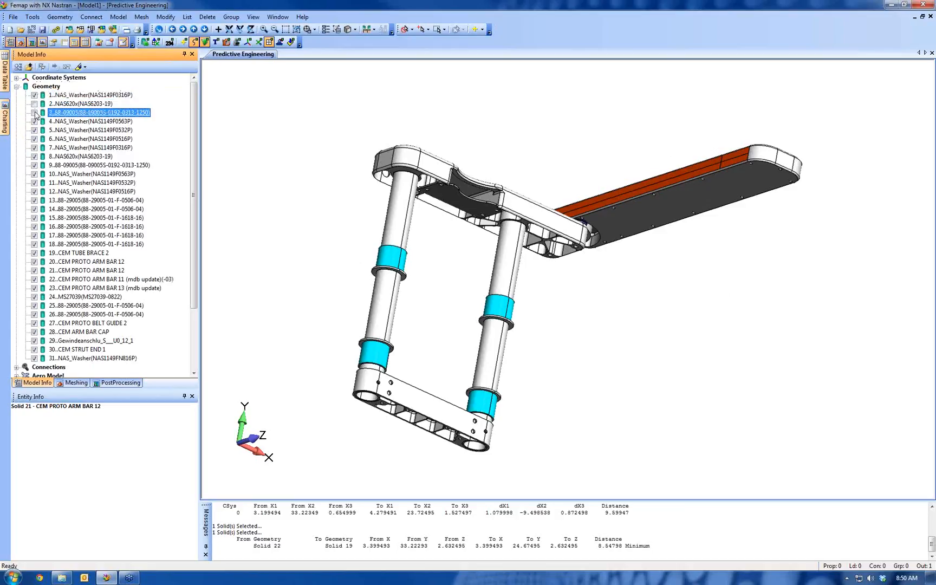
left_click(35, 122)
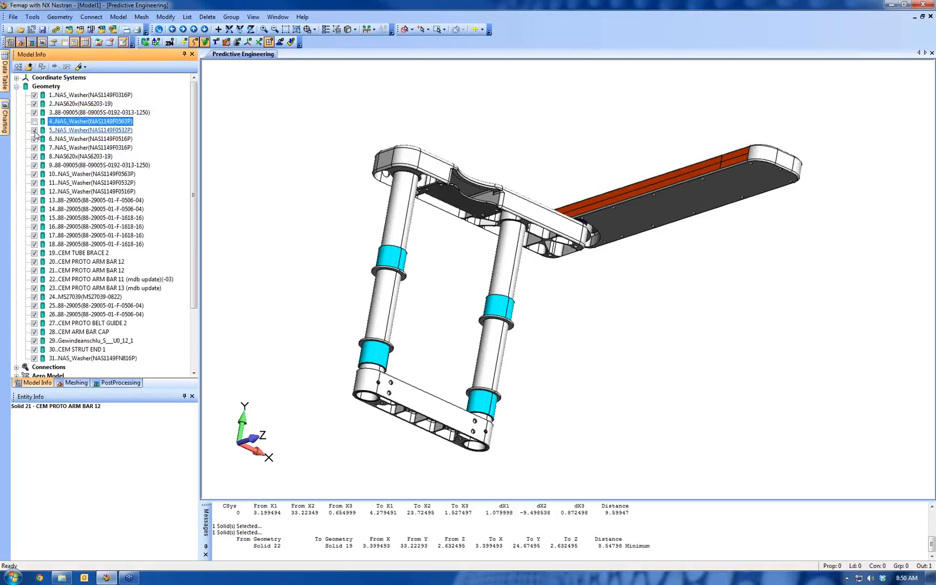
left_click(35, 131)
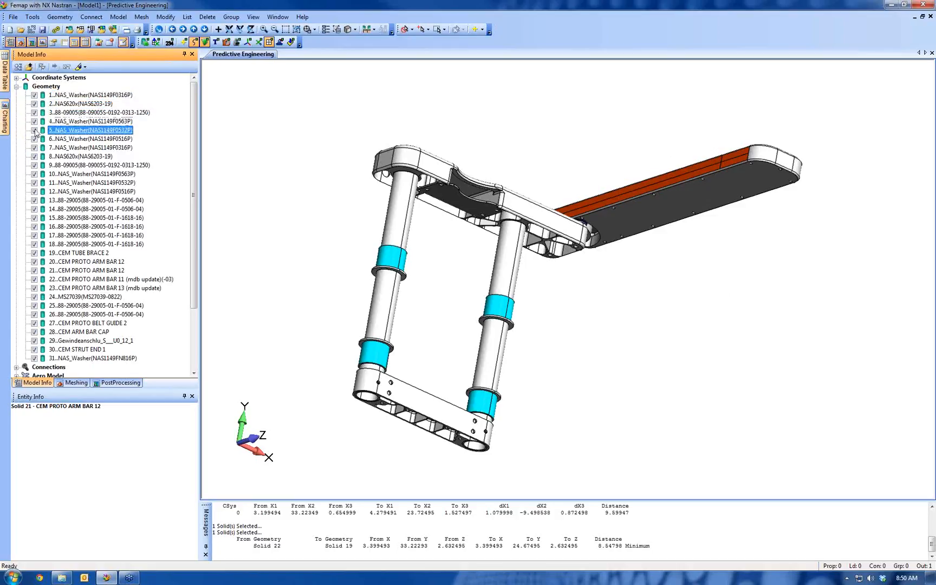
left_click(16, 86)
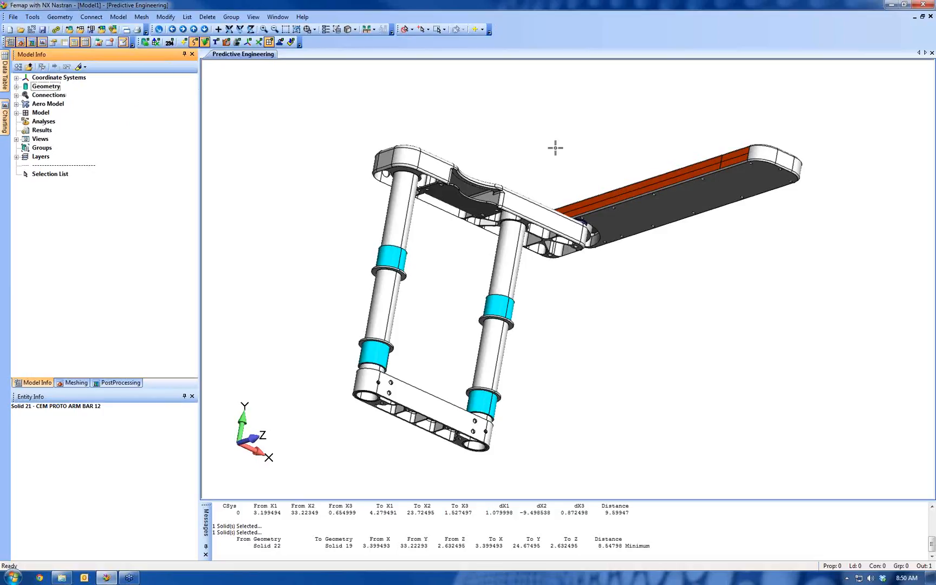
Undock the Select toolbar and float it over the model view above the upper arm bar
right_click(580, 31)
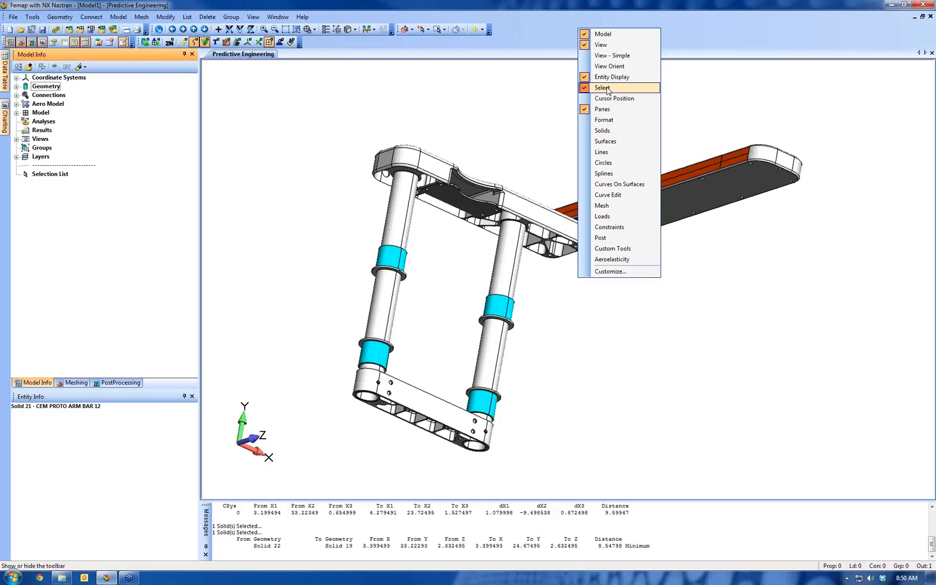
left_click(545, 31)
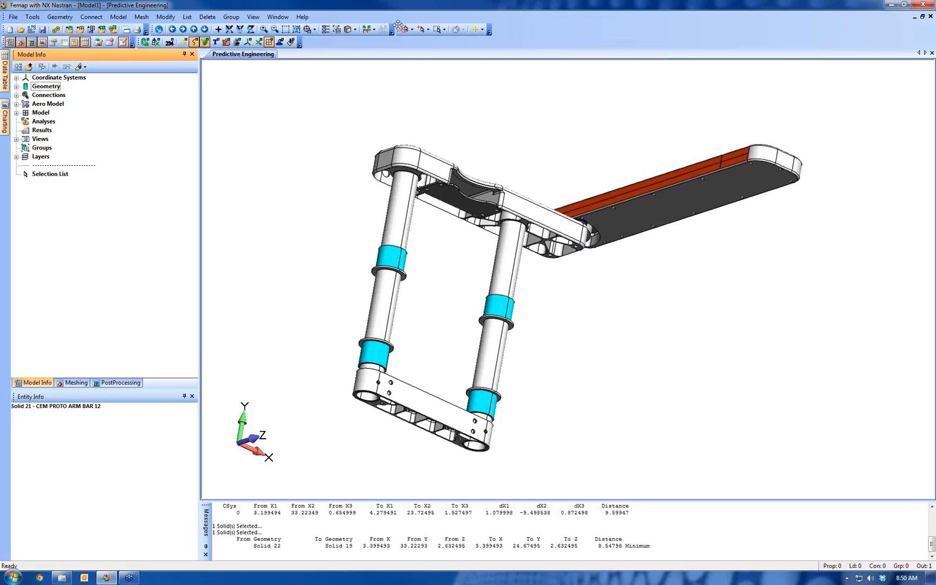
left_click_drag(398, 25, 426, 99)
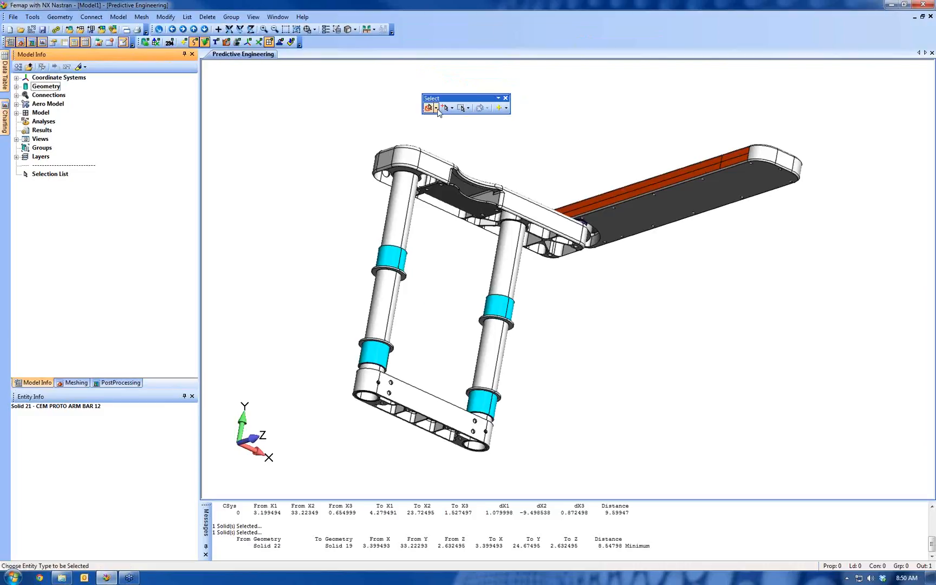
Set the selection type to solids with Select Multiple enabled and select the two long tubes
left_click(436, 107)
left_click(445, 163)
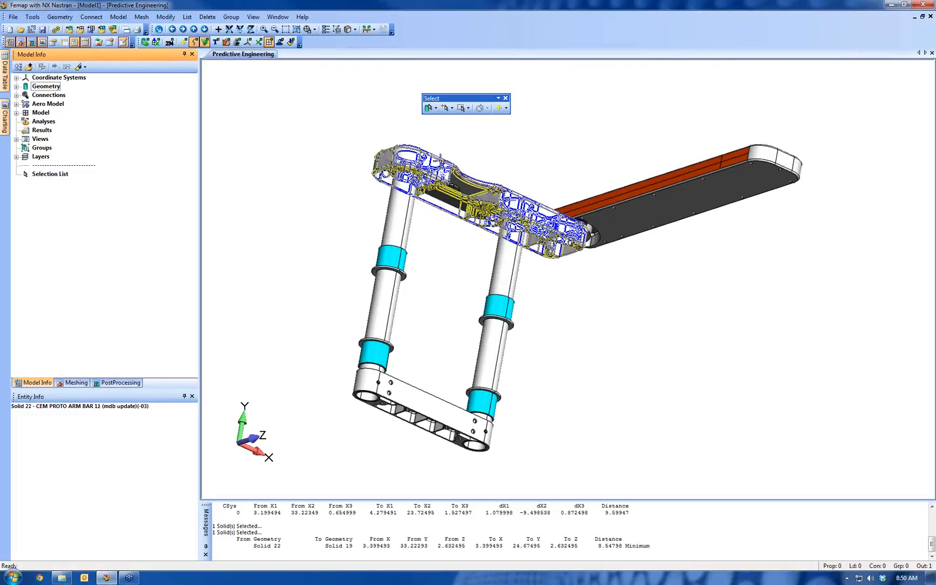
left_click(452, 108)
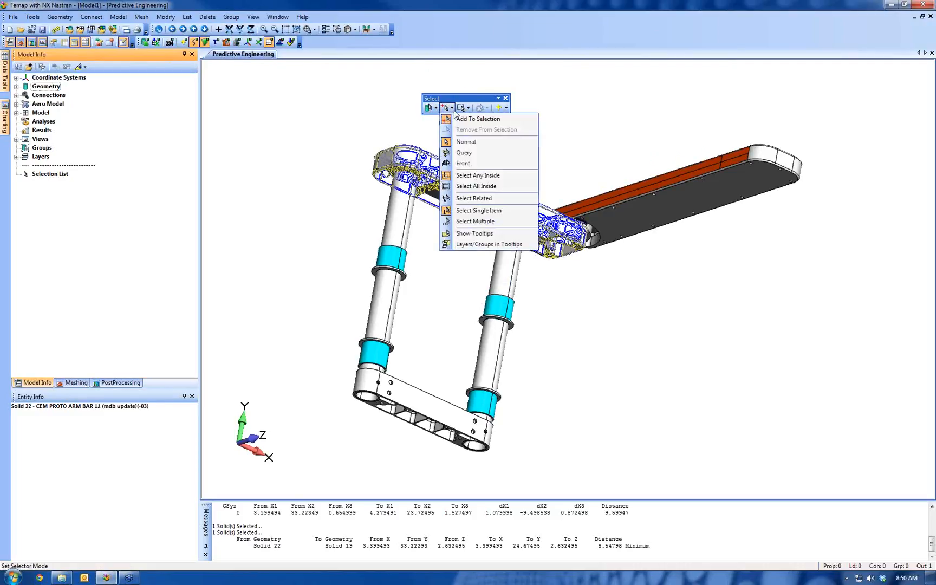
left_click(476, 221)
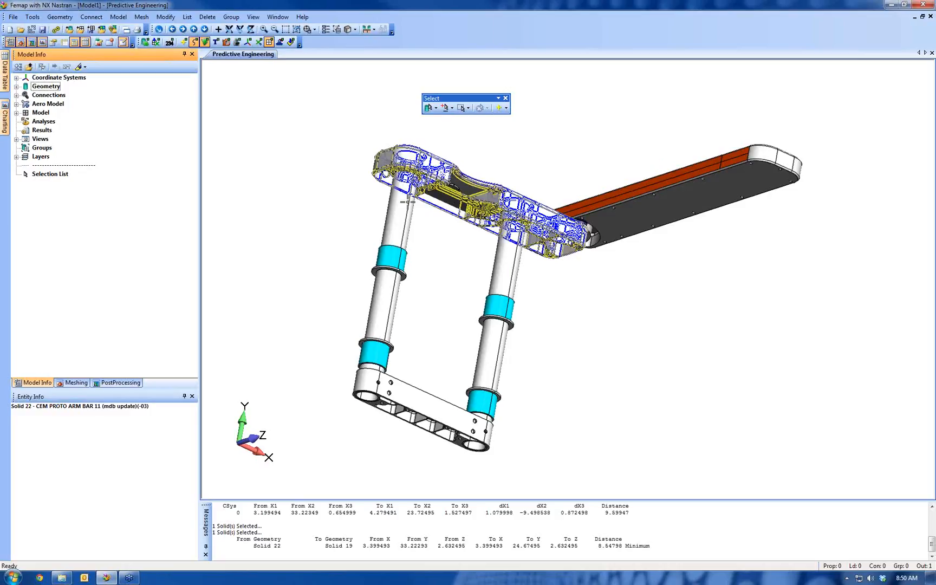
left_click(502, 265)
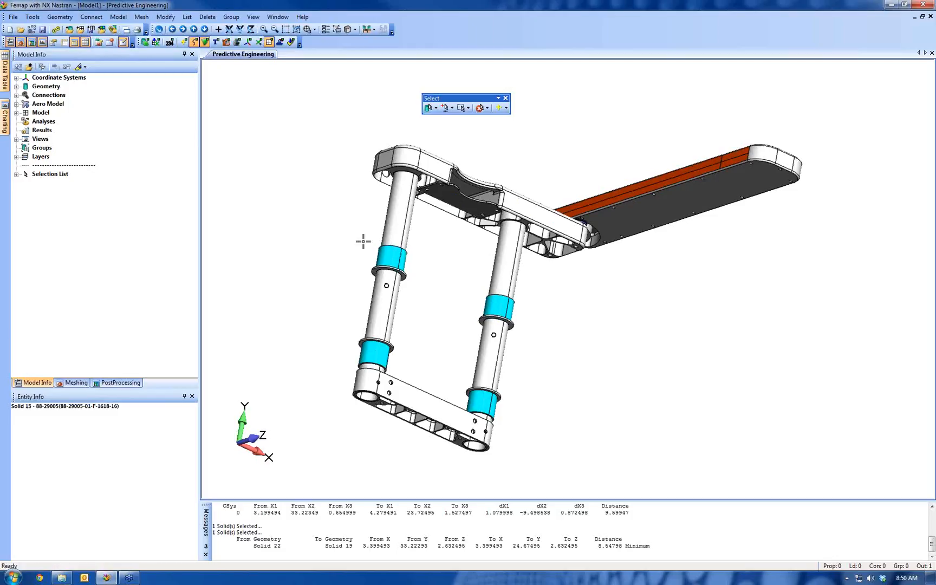
Show only the two selected tubes and display all solids of the assembly again
right_click(292, 116)
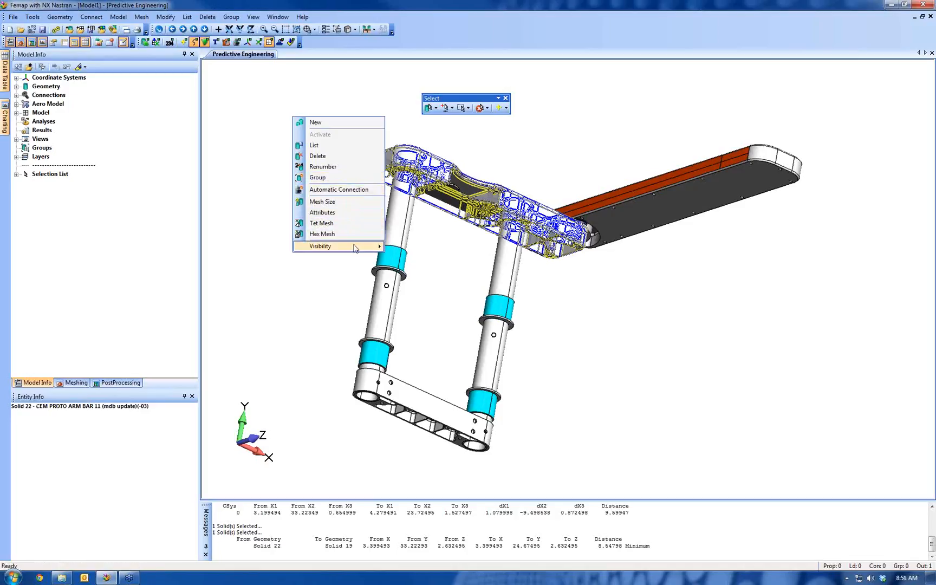
mouse_move(354, 248)
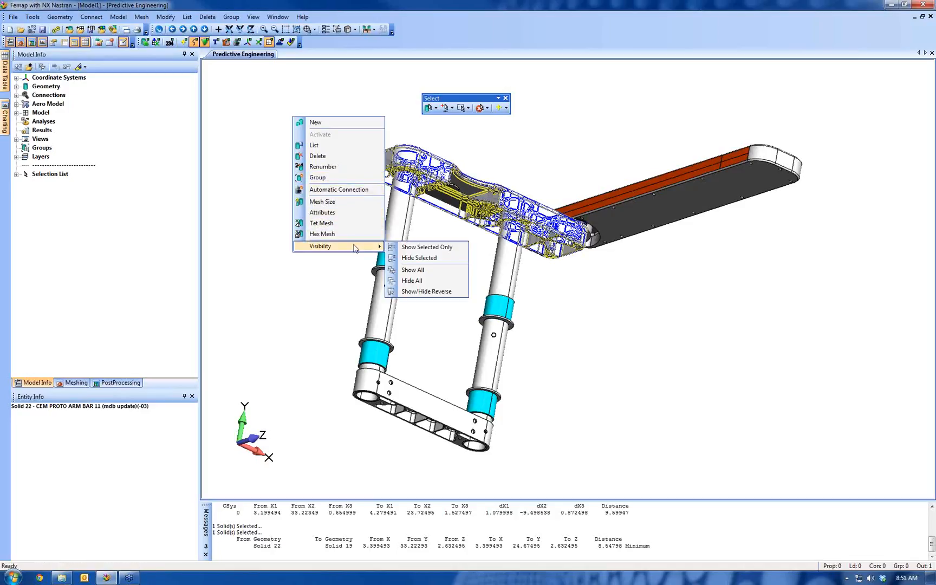
left_click(415, 248)
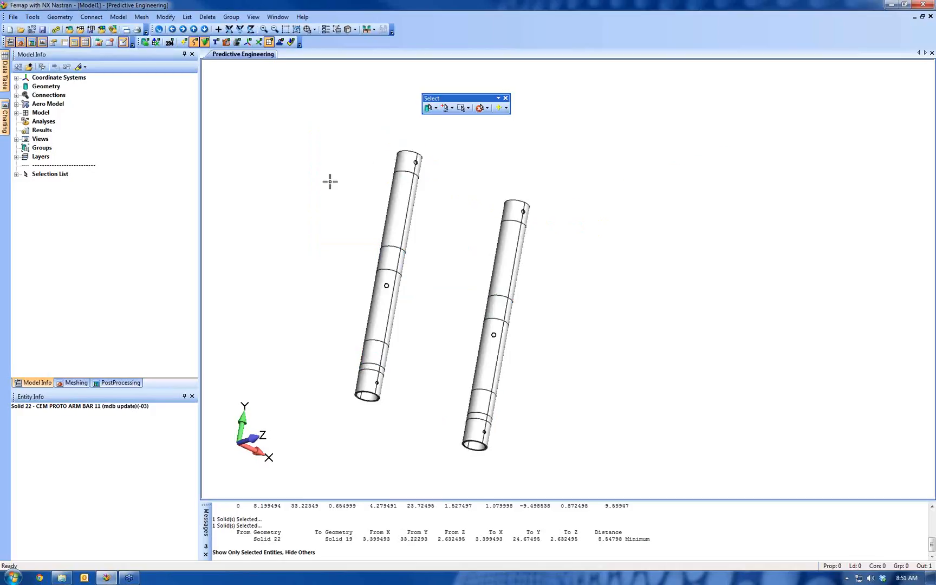
right_click(314, 169)
mouse_move(347, 298)
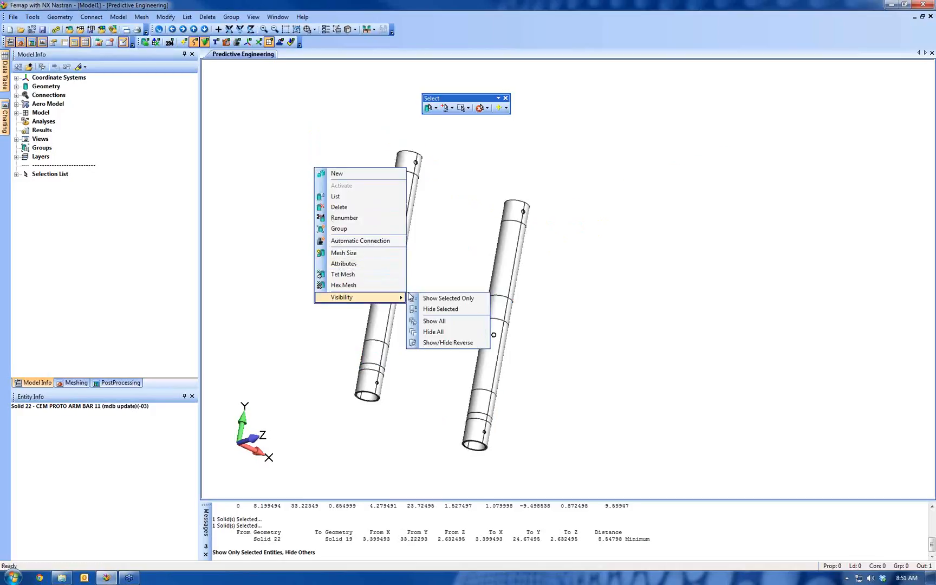
left_click(429, 317)
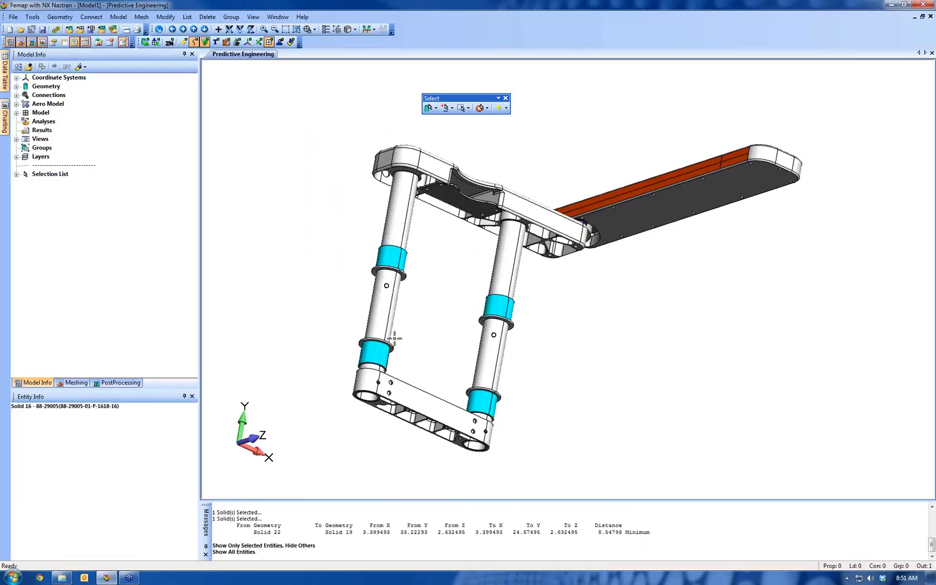
Hide the two selected long tubes from the model view
right_click(327, 194)
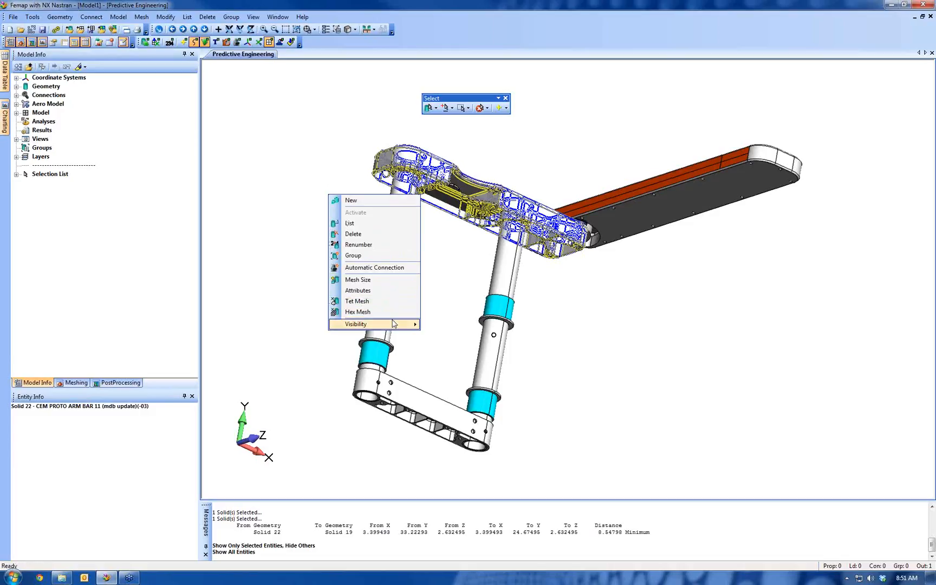
mouse_move(379, 324)
left_click(437, 336)
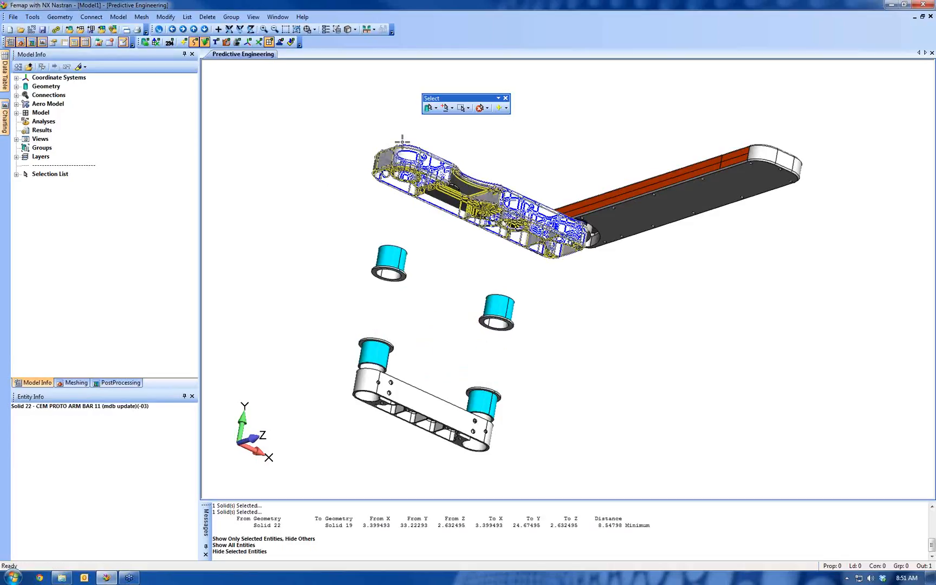
Expand the model's geometry list, toggle the visibility of solid 20 (CEM PROTO ARM BAR 12) on and off, and collapse the list
left_click(16, 87)
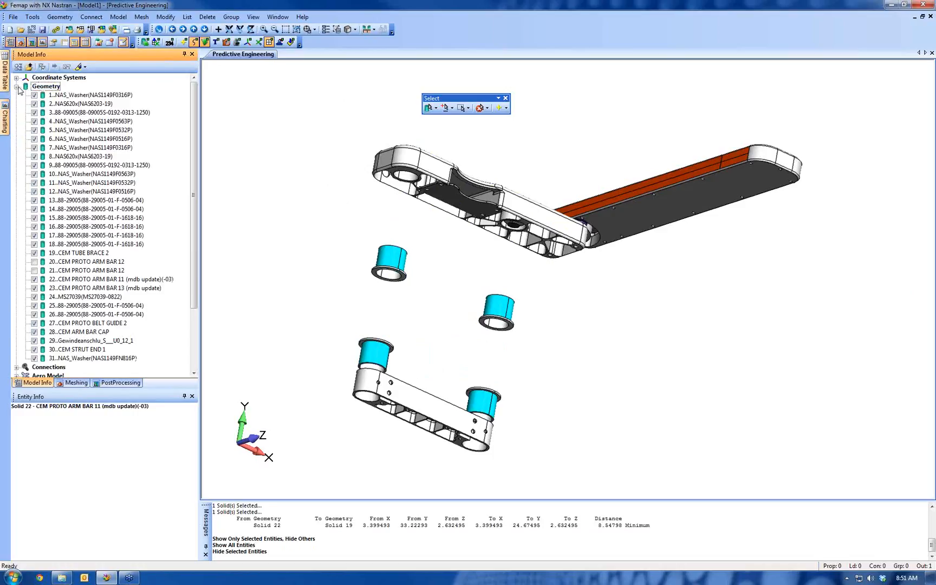
left_click(34, 262)
left_click(34, 262)
left_click(34, 262)
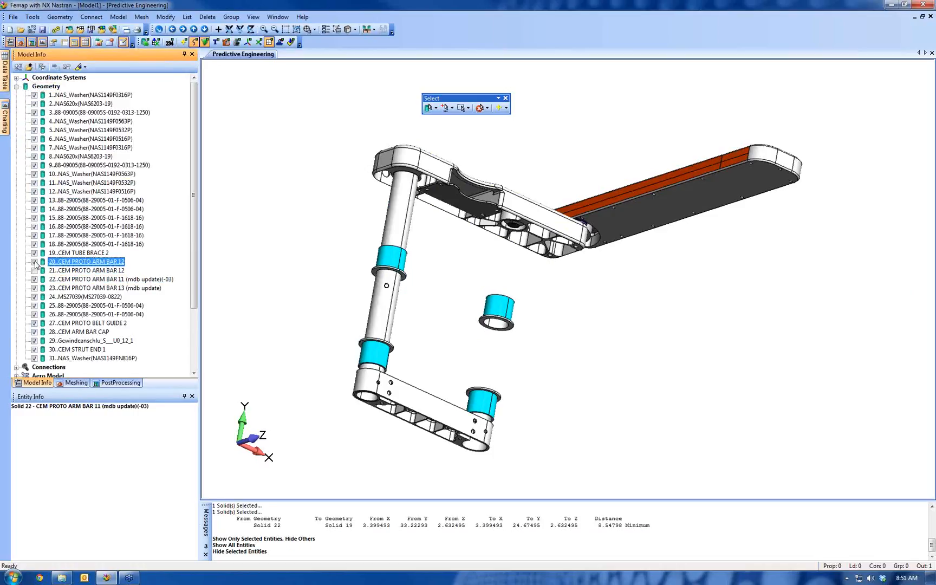
left_click(34, 262)
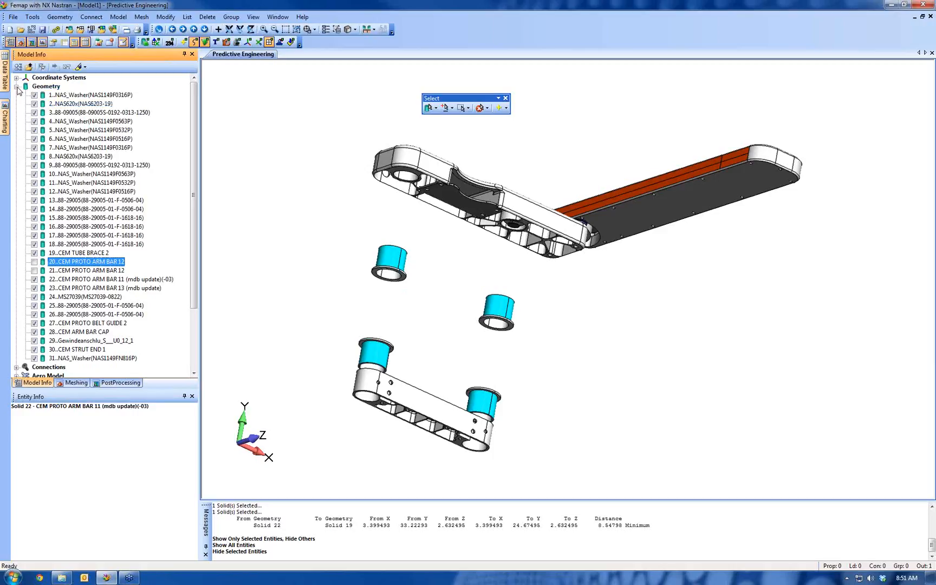
left_click(16, 86)
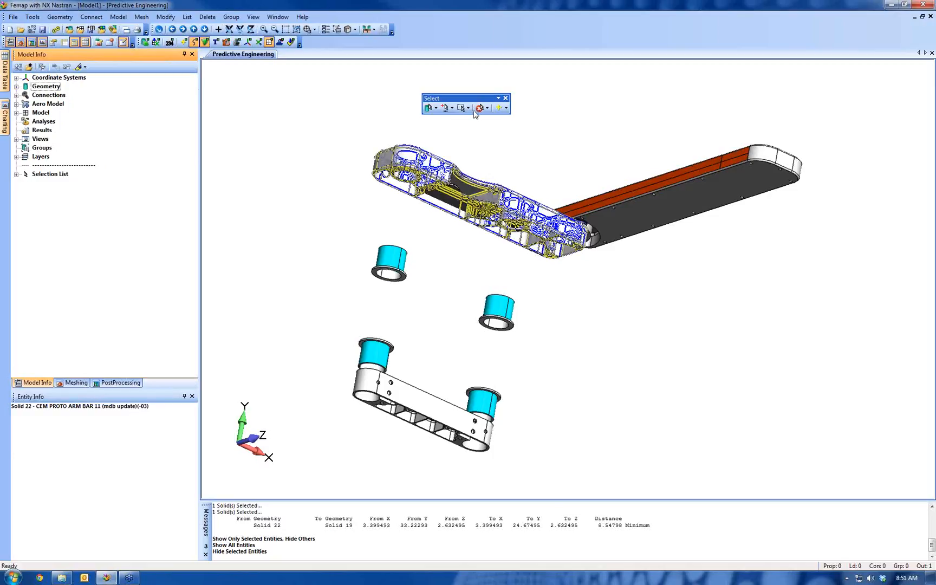
Display all solids of the assembly again
right_click(309, 122)
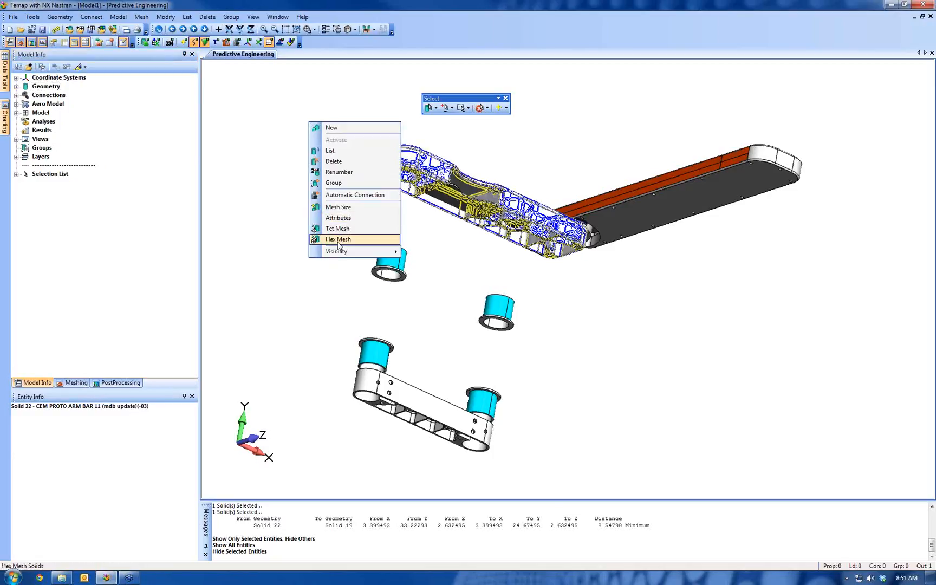
left_click(332, 90)
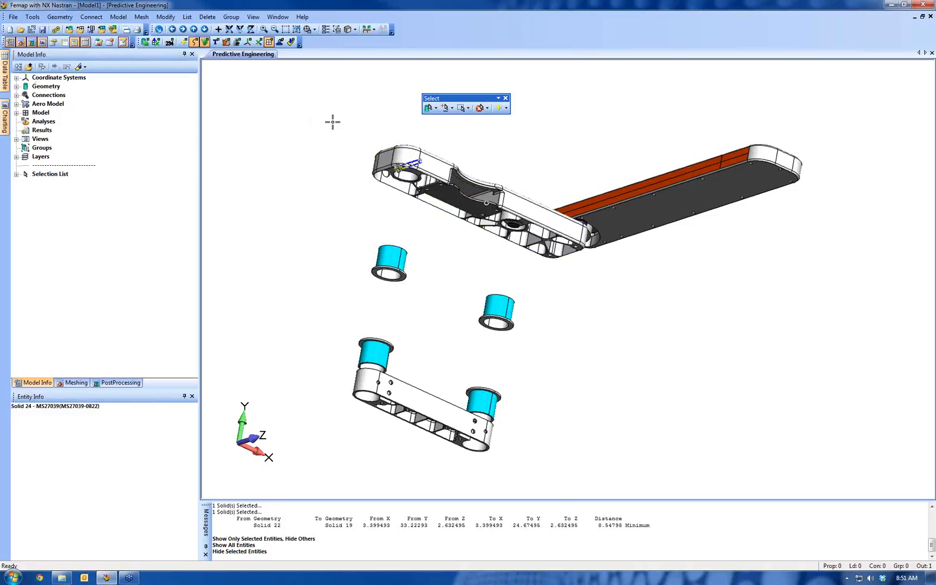
right_click(334, 126)
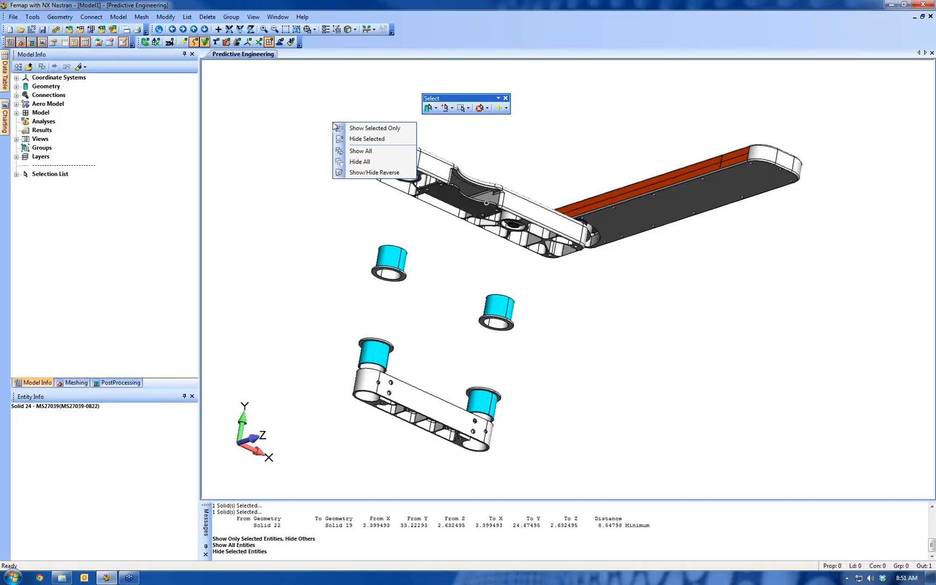
left_click(367, 151)
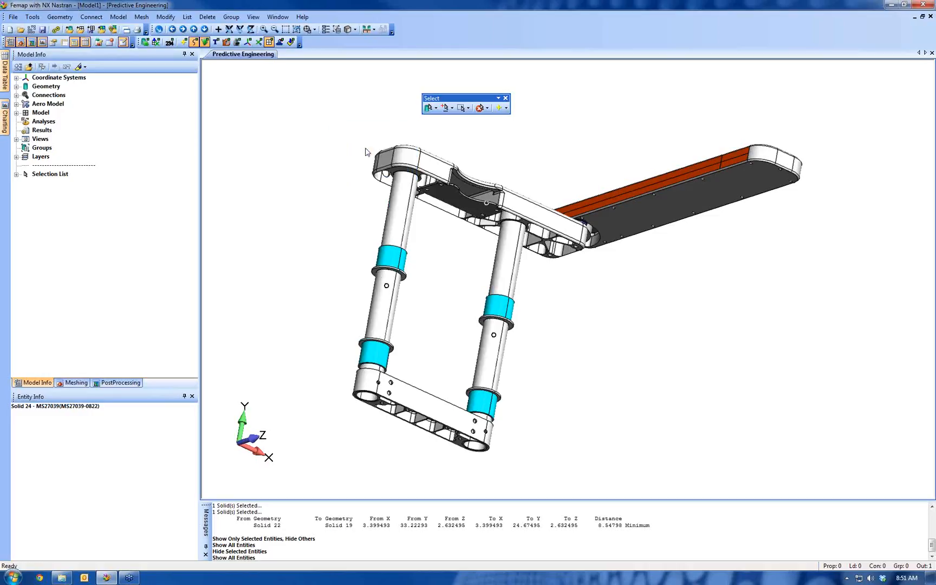
Show only the currently selected solids and clear the selection list
right_click(340, 108)
left_click(383, 114)
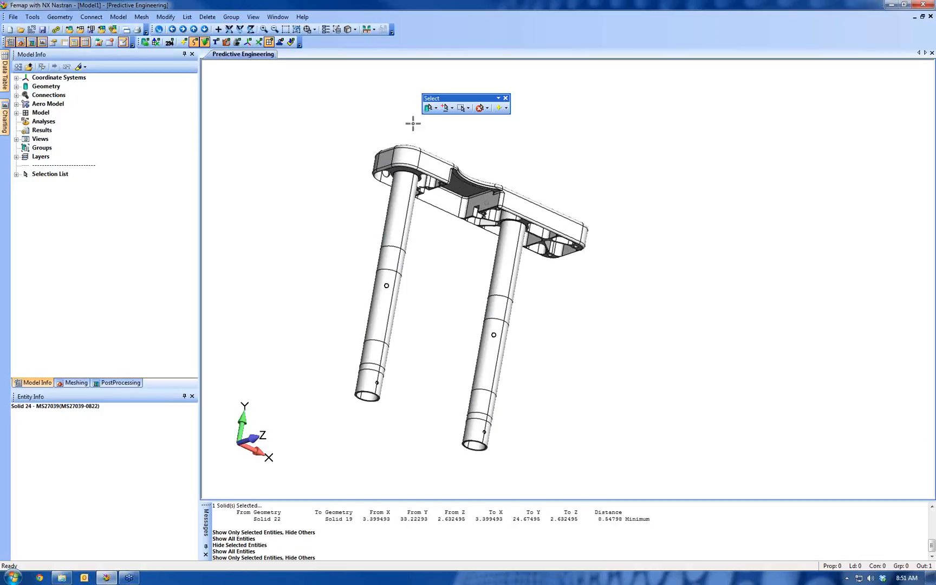
left_click(480, 108)
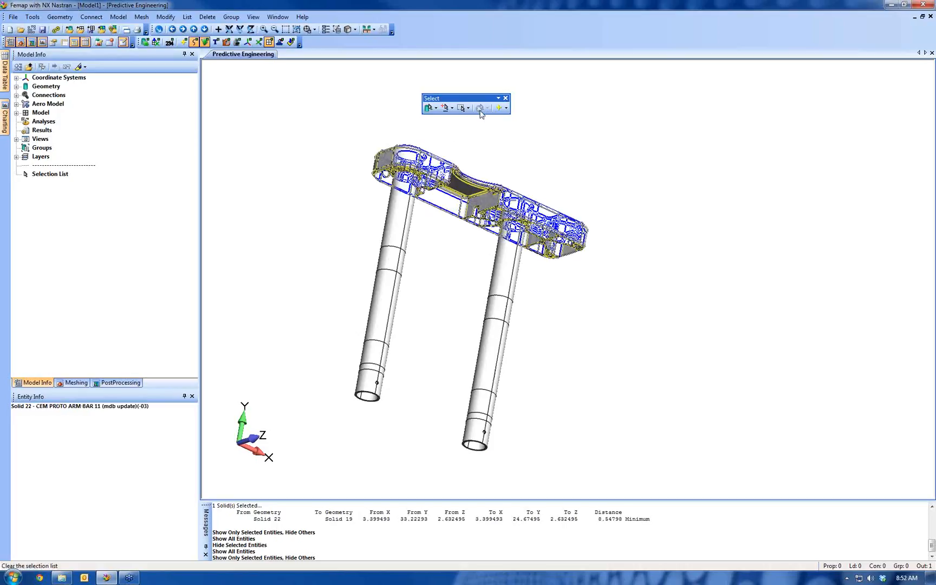
Select the two long tubes and show only these solids
left_click(386, 282)
left_click(493, 333)
right_click(330, 121)
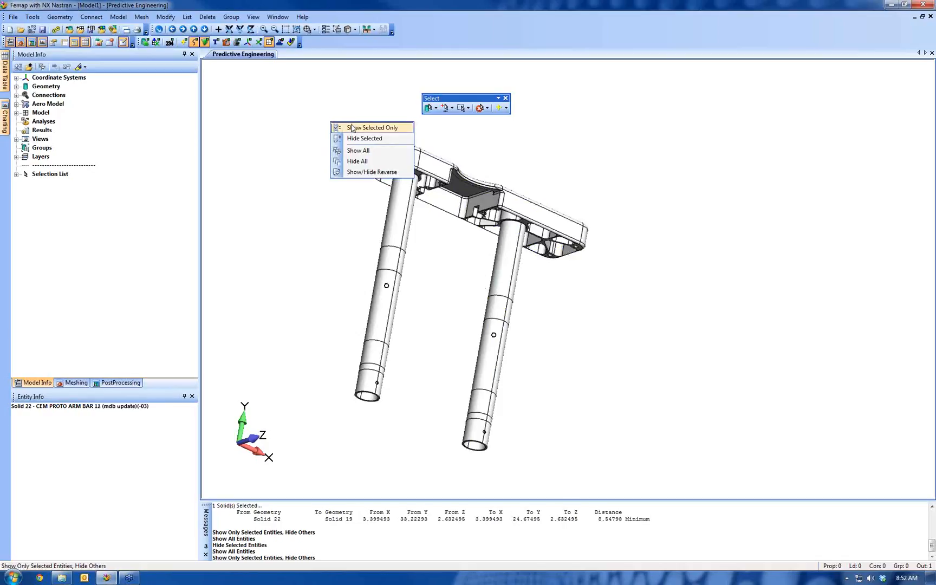
left_click(353, 129)
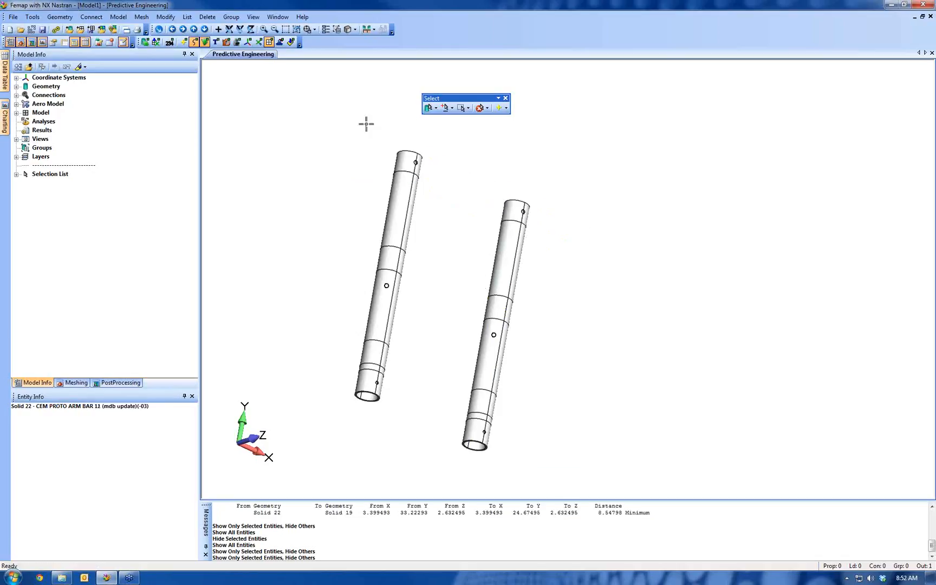
Clear the selection list and move the floating Select toolbar away from the two tubes
left_click(479, 109)
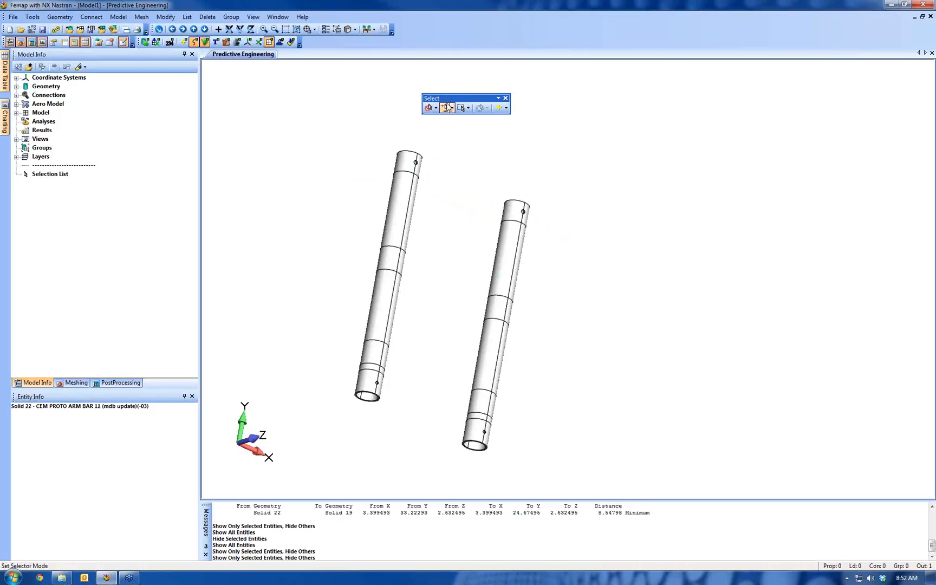
left_click_drag(457, 101, 772, 88)
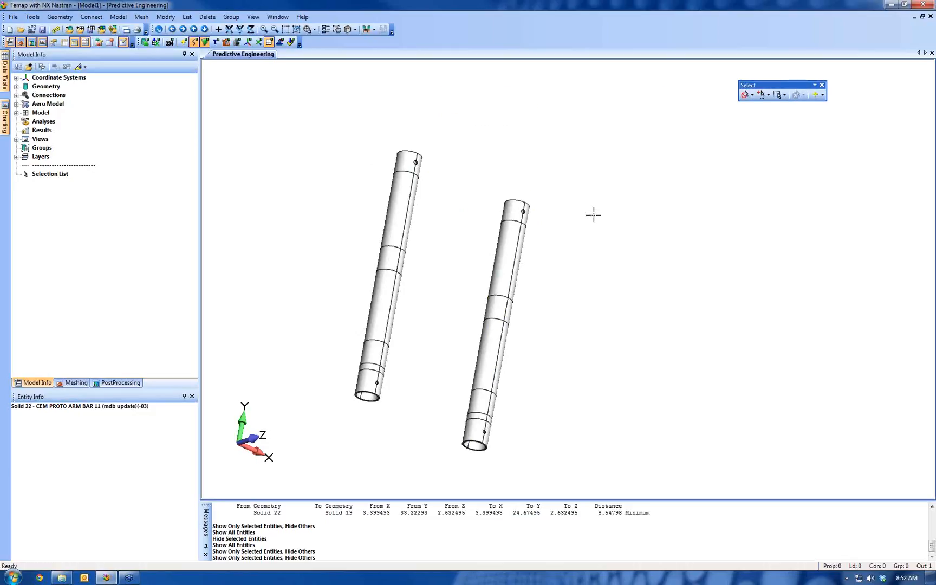
Start a line between coordinates with the Center method, placing its first location at the center of the left tube's upper end edge
mouse_move(593, 214)
middle_mouse_down()
mouse_move(539, 276)
mouse_move(469, 326)
middle_mouse_up()
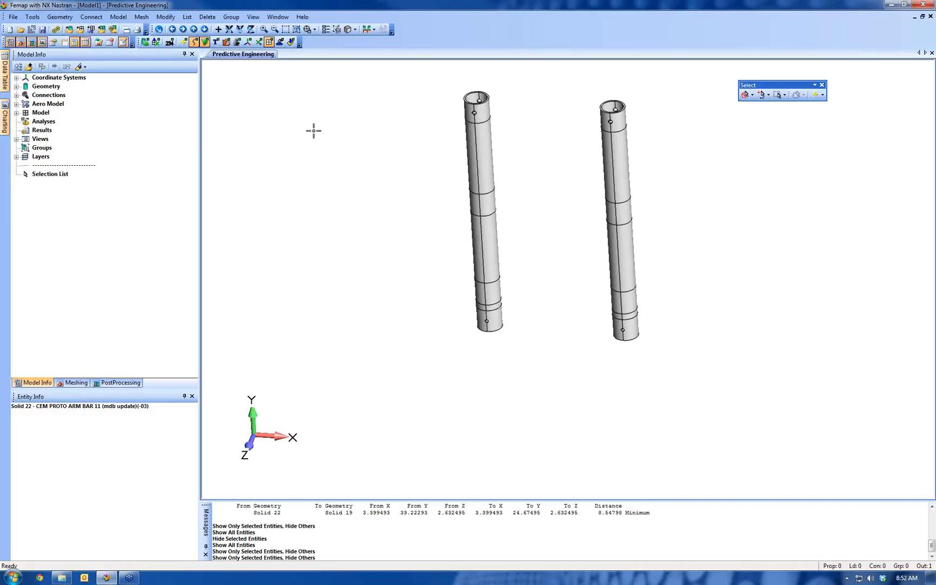
left_click(68, 19)
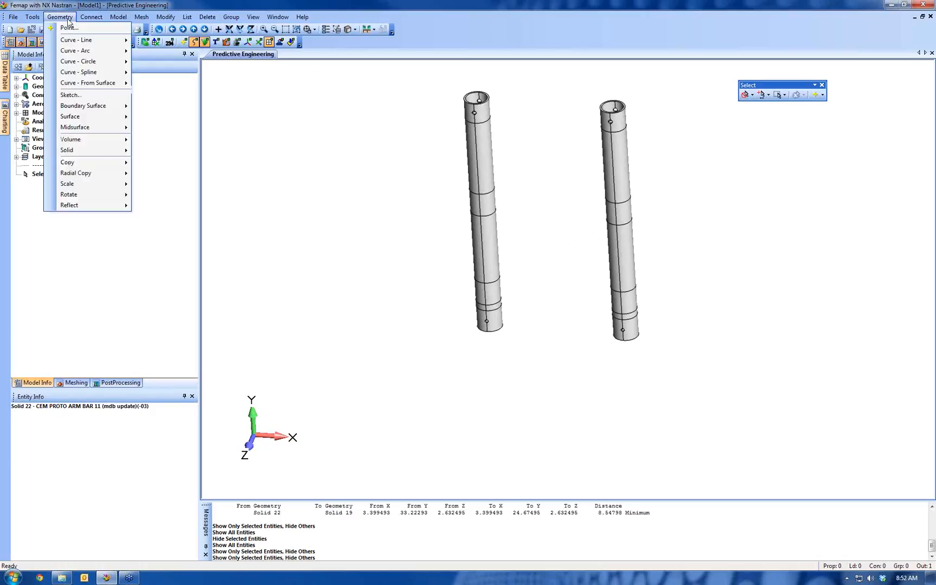
mouse_move(101, 44)
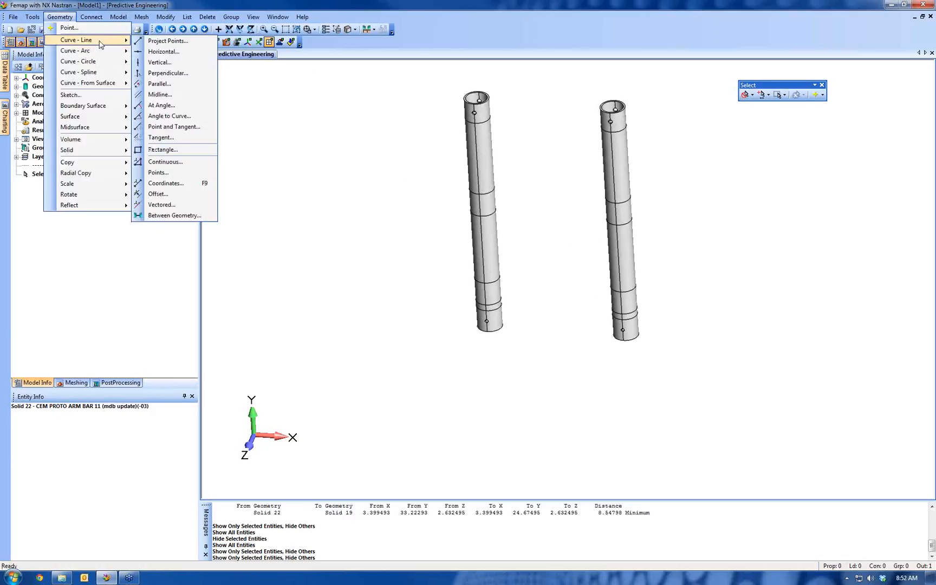
left_click(195, 184)
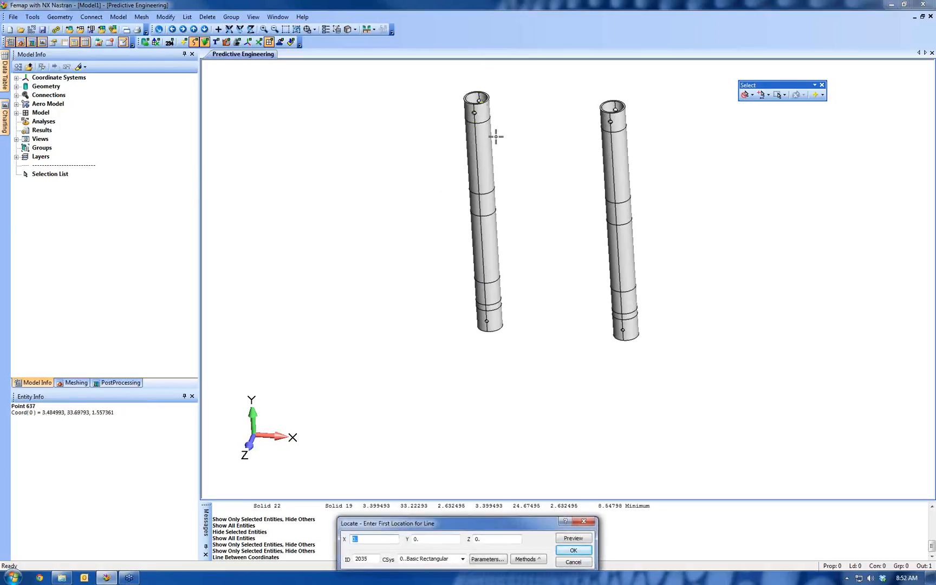
middle_click_drag(498, 137, 495, 231, "ctrl")
middle_click_drag(451, 349, 374, 280, "shift")
middle_click_drag(495, 205, 573, 309, "ctrl")
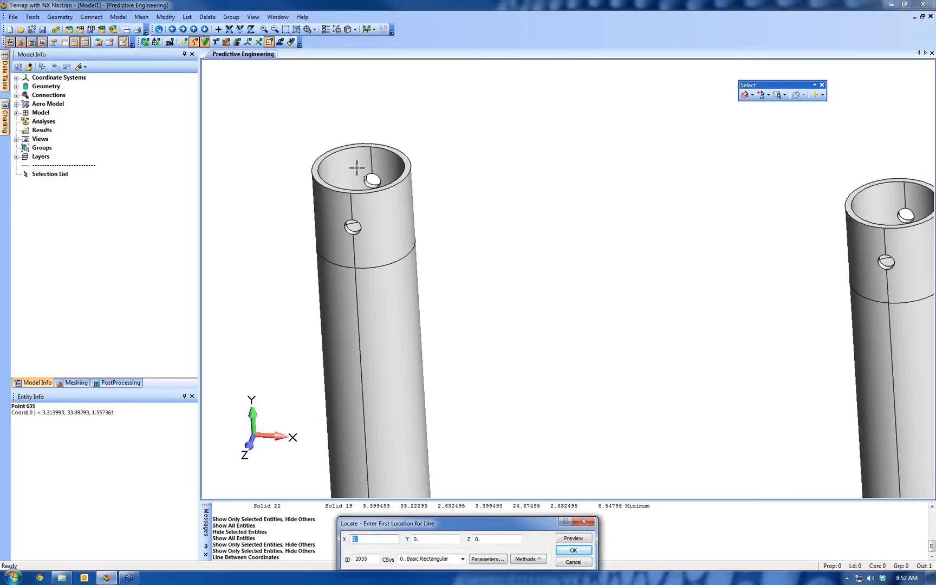
left_click(526, 559)
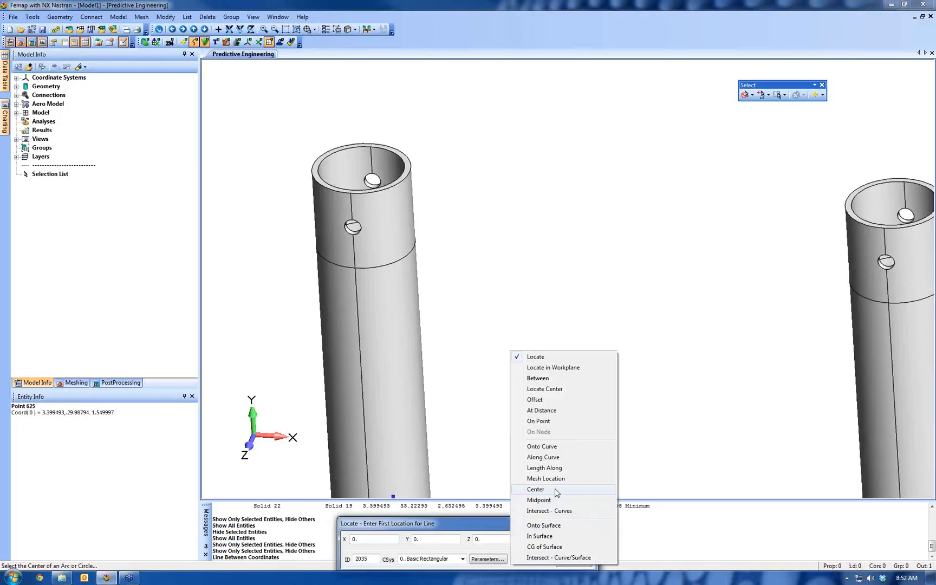
left_click(536, 490)
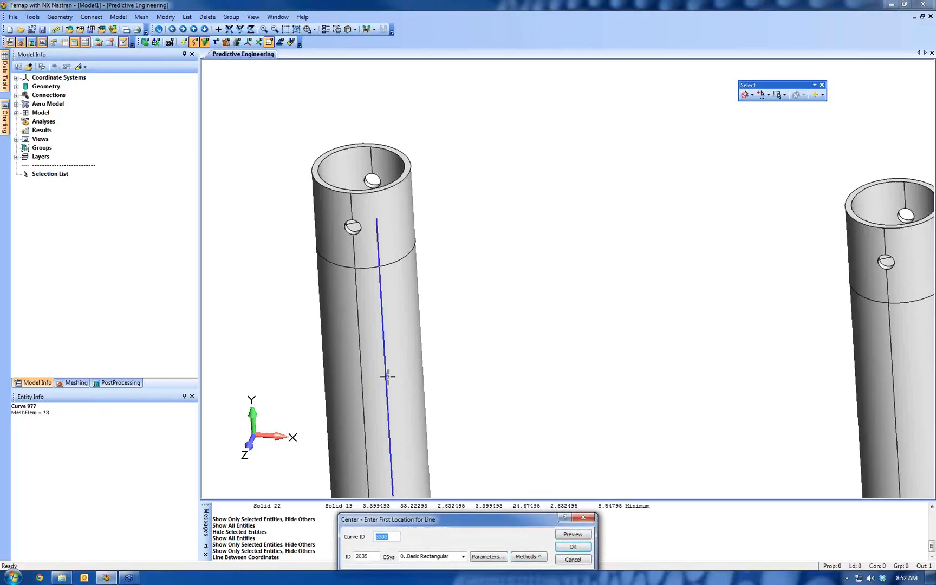
left_click(319, 146)
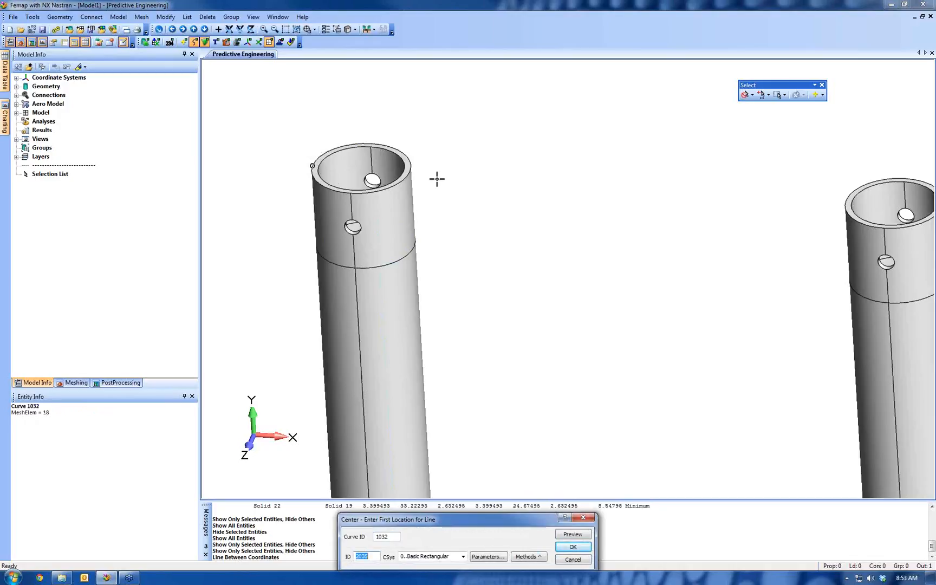
left_click(573, 548)
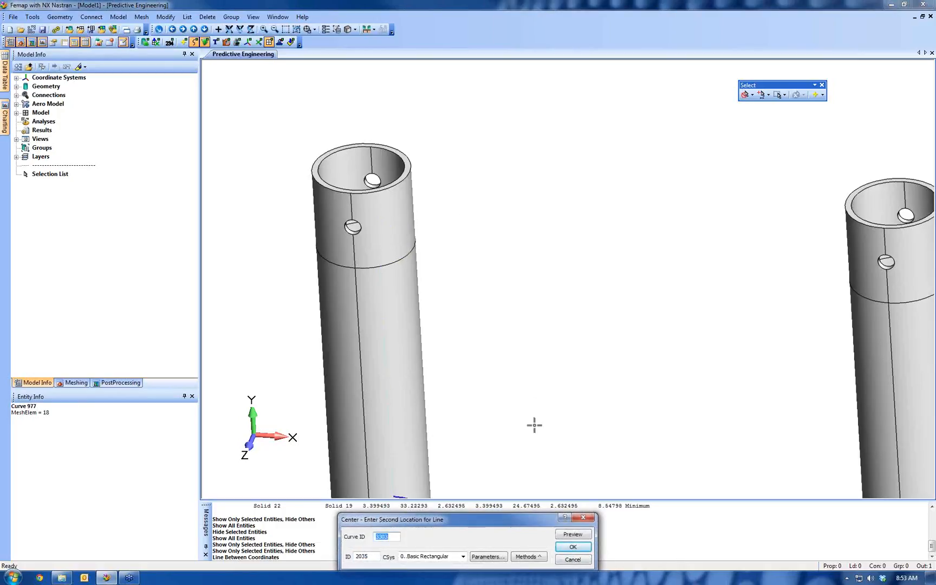
Place the line's second location at the center of the same tube's lower end edge, curve 1034
middle_click_drag(534, 425, 571, 159, "ctrl")
middle_click_drag(566, 387, 570, 65, "ctrl")
middle_click_drag(582, 442, 537, 109, "ctrl")
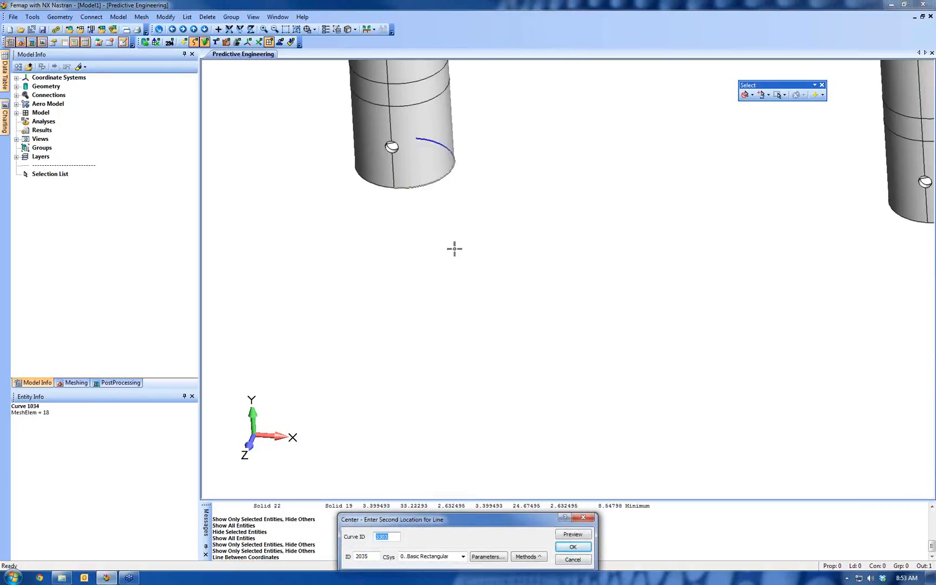
left_click(432, 184)
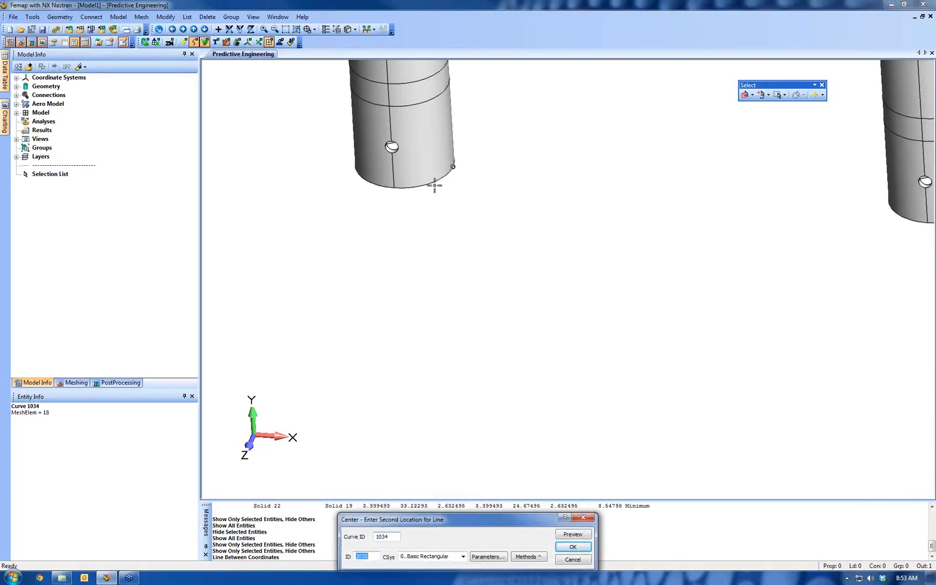
left_click(572, 547)
Place the first location of a second line at the center of the other tube's upper end edge, curve 1140
scroll(539, 480, "down", 5)
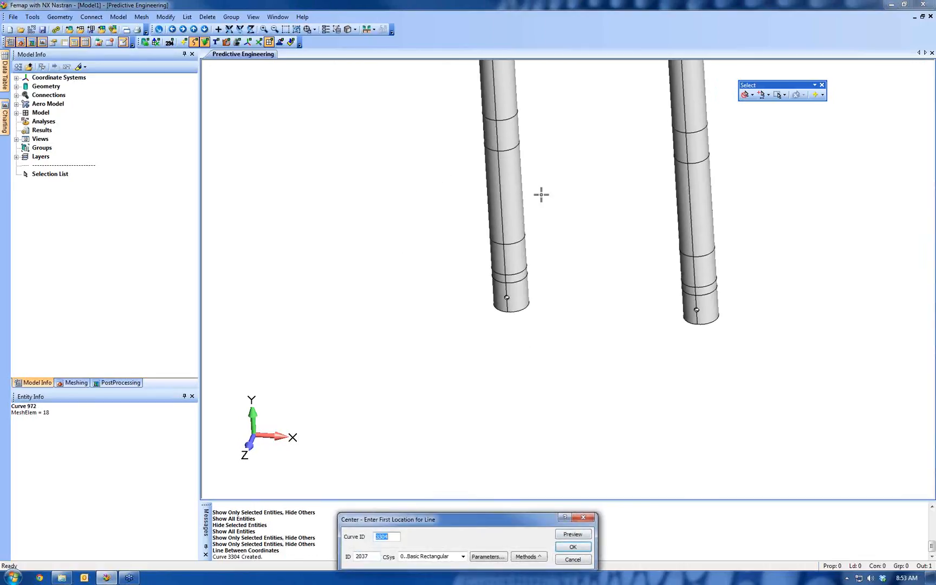
middle_click_drag(540, 222, 550, 296)
middle_click_drag(517, 433, 491, 279)
scroll(403, 415, "up", 4)
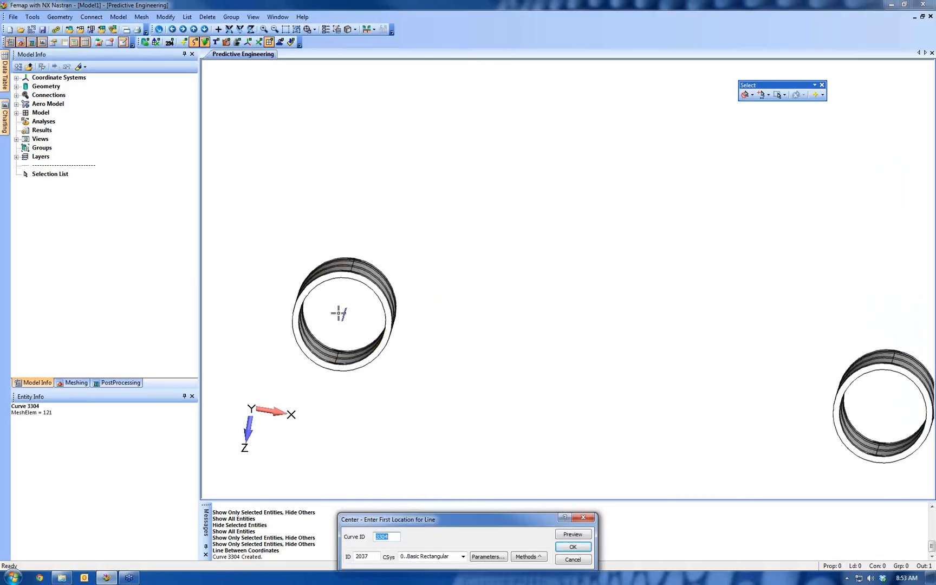
middle_click_drag(603, 369, 379, 230, "ctrl")
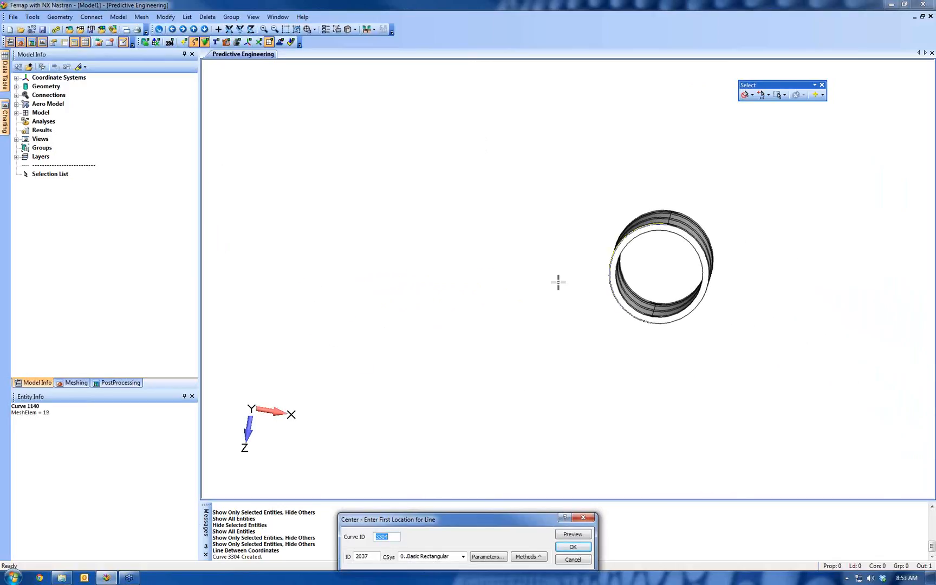
middle_click_drag(557, 282, 562, 329)
left_click(562, 329)
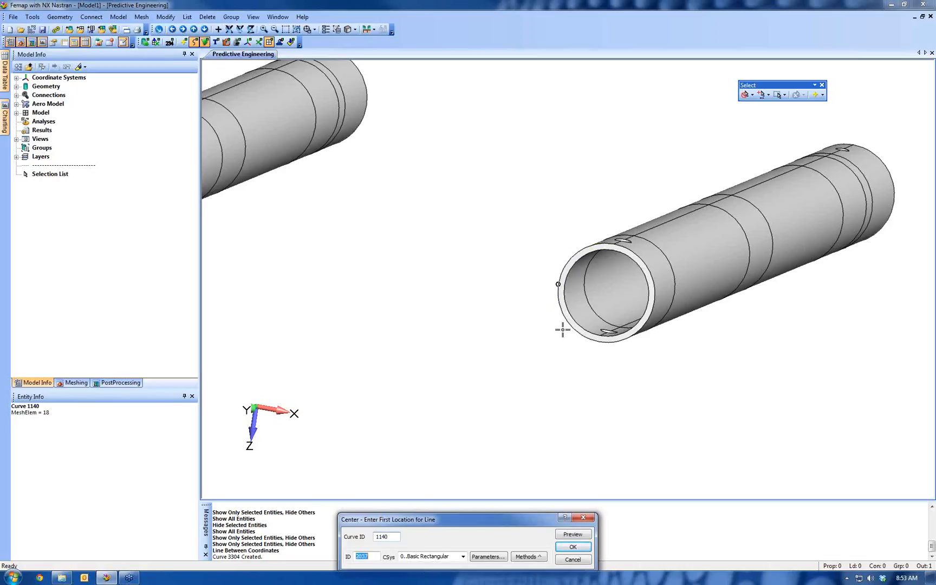
left_click(582, 548)
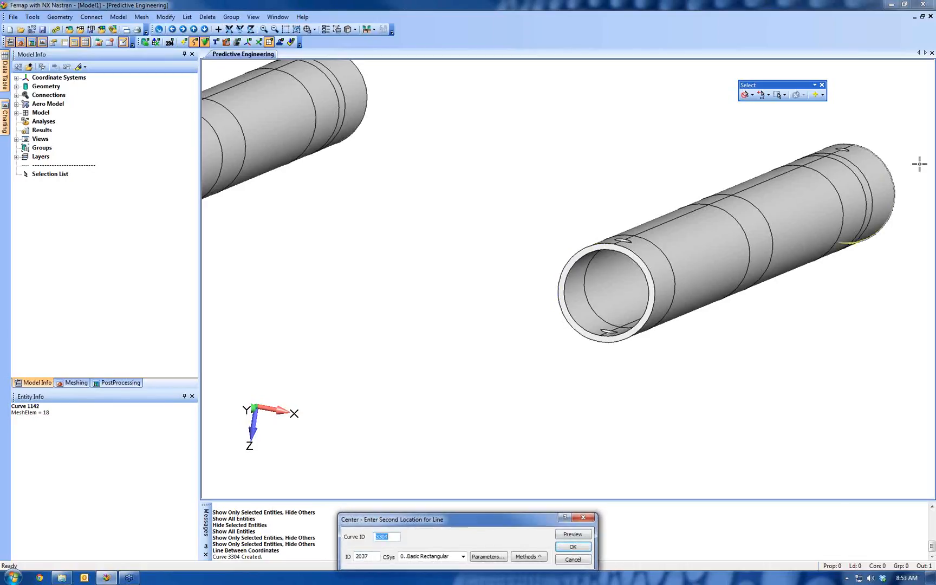
Place the second line's end at the center of that tube's far end edge, curve 1142, and end the line command
left_click(894, 165)
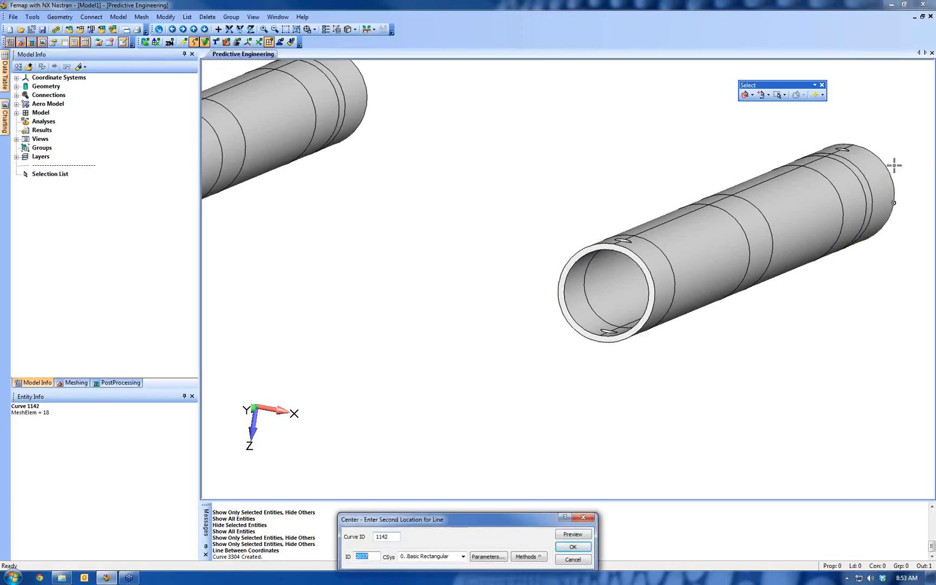
left_click(572, 546)
key("Escape")
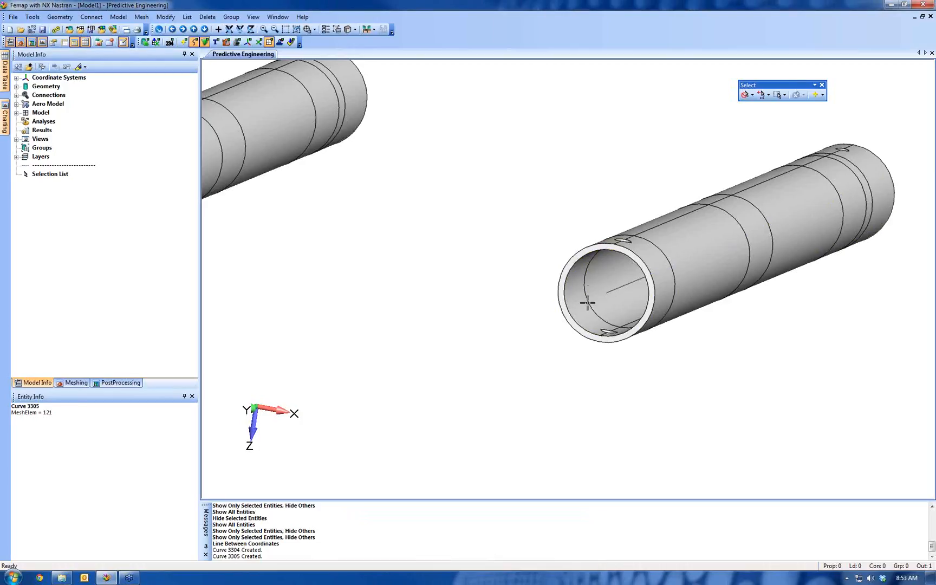
Set the selector to solids and show all entities of the model again
scroll(558, 273, "down", 5)
middle_click_drag(566, 260, 572, 212)
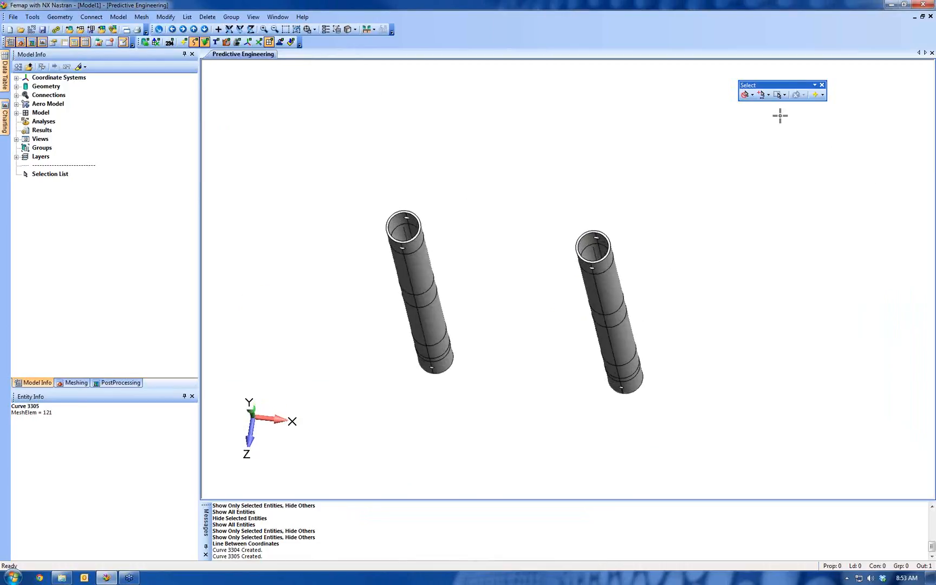
left_click(745, 95)
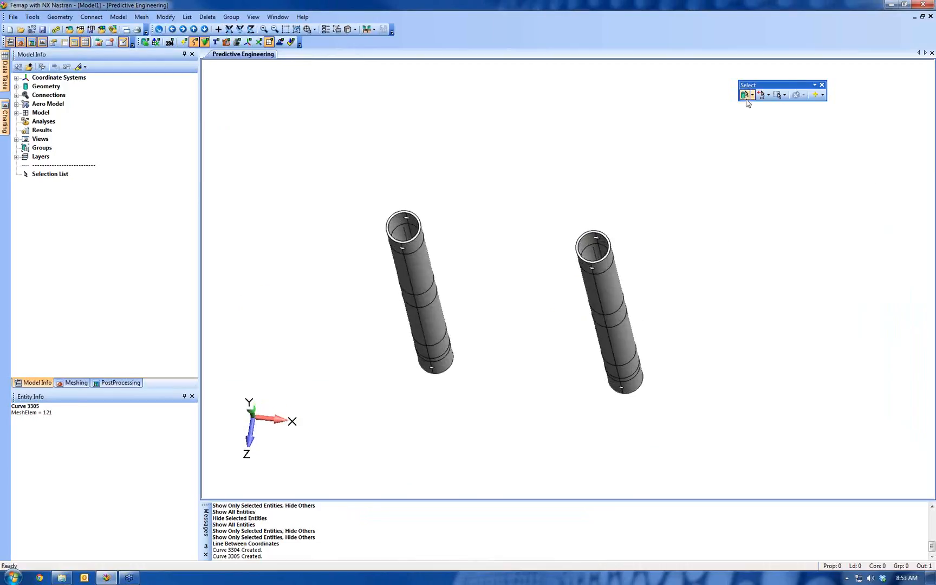
right_click(588, 111)
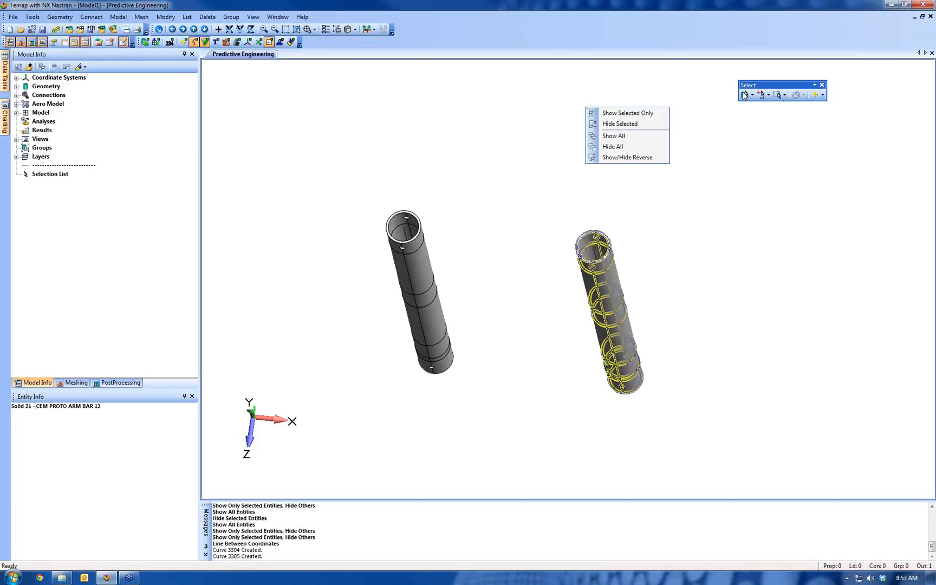
left_click(601, 136)
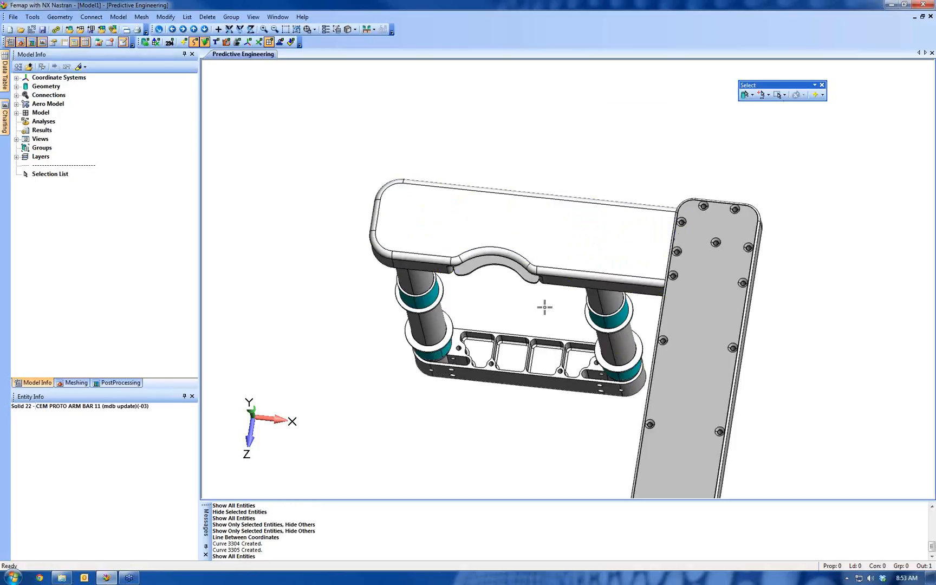
Select the two tube solids and hide them, leaving their centerline curves exposed, and turn off the solid selector
middle_click_drag(557, 265, 576, 222, "ctrl")
mouse_move(452, 275)
middle_mouse_down()
mouse_move(482, 238)
mouse_move(493, 171)
mouse_move(474, 176)
middle_mouse_up()
left_click(427, 257)
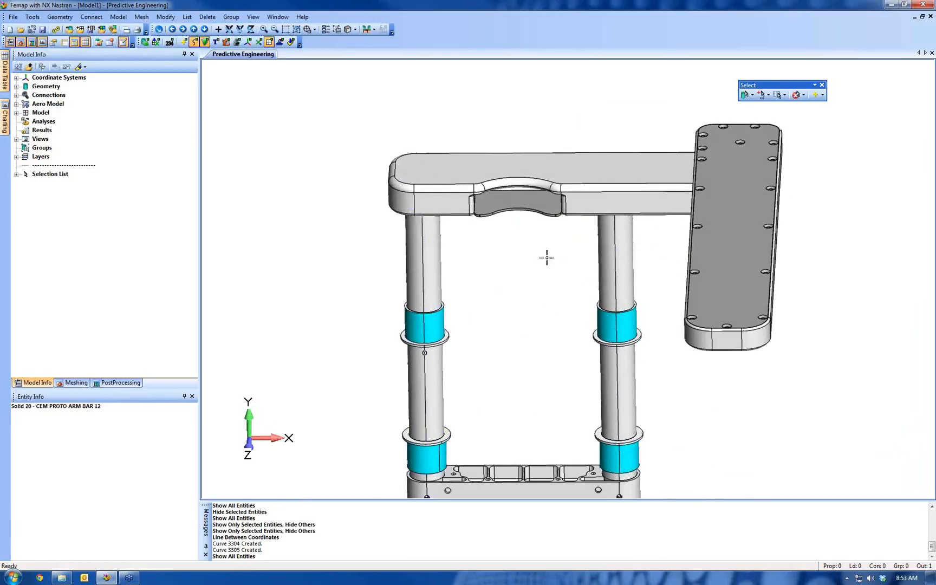
right_click(528, 264)
left_click(547, 280)
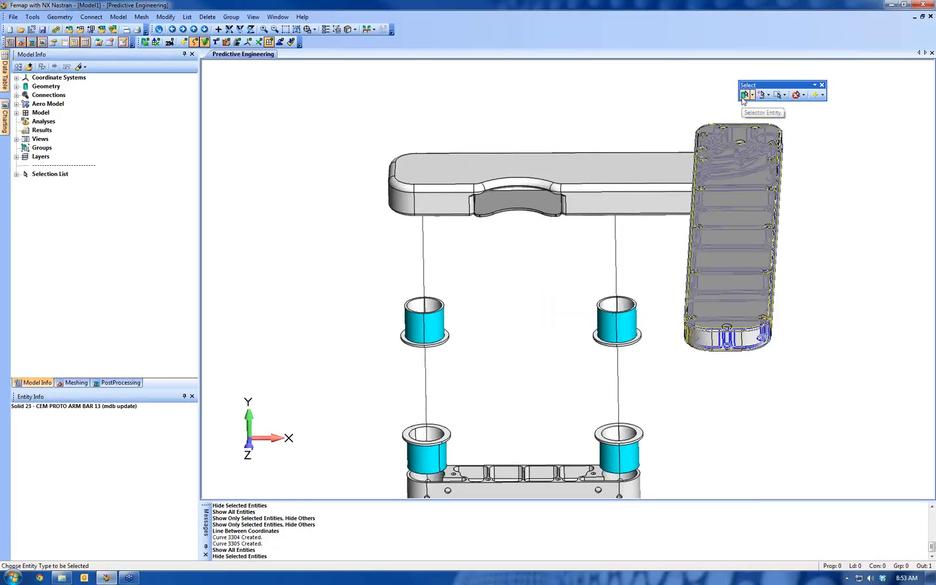
left_click(797, 96)
Start the Break command for curves and select both tube centerlines, curves 3304 and 3305, checking them with the selection highlight
middle_click_drag(474, 364, 454, 222, "ctrl")
scroll(484, 262, "down", 1)
scroll(484, 262, "down", 3)
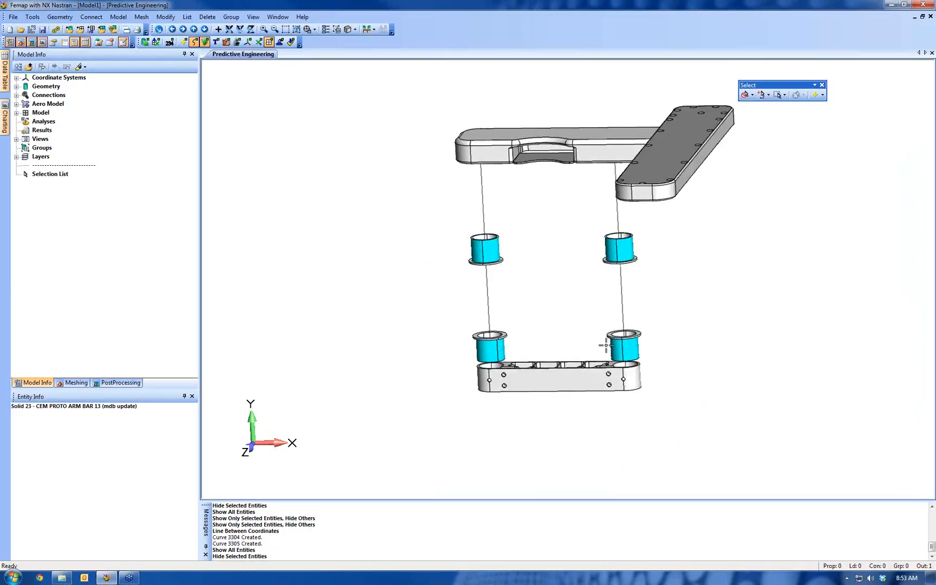
left_click(164, 17)
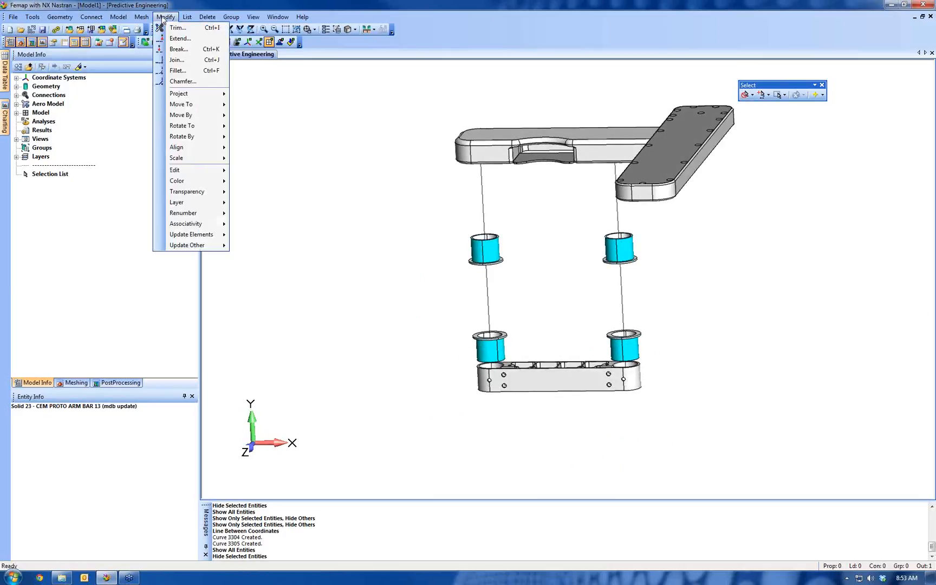
left_click(173, 50)
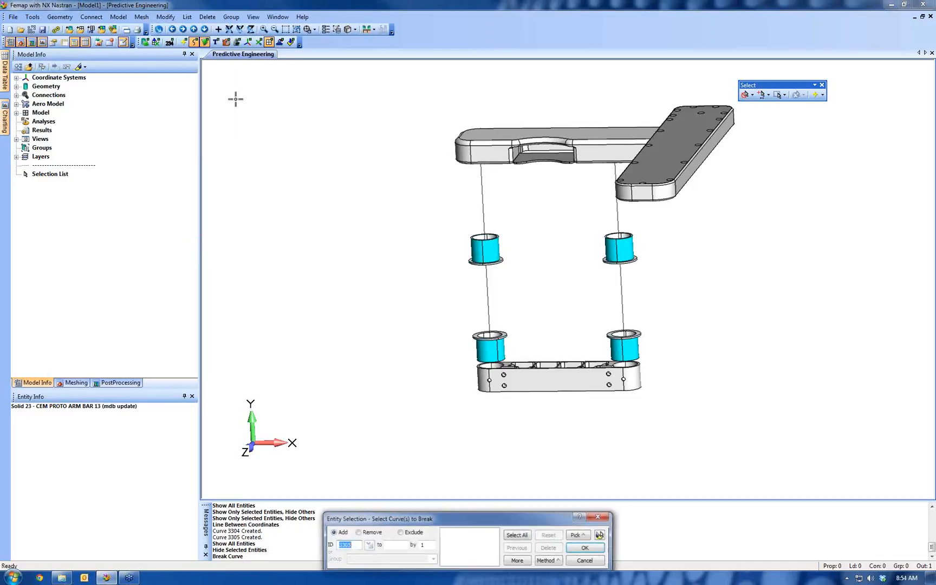
left_click(486, 198)
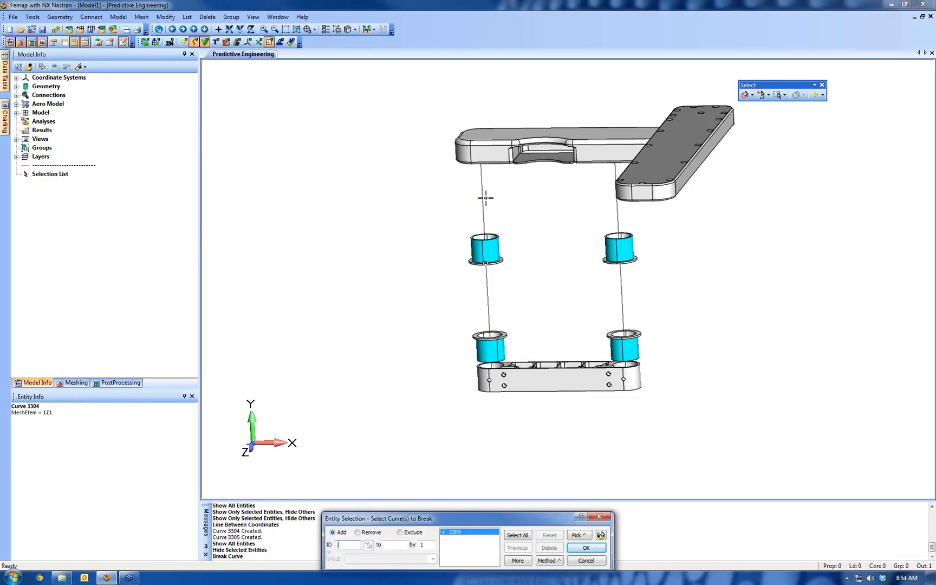
left_click(617, 211)
middle_click_drag(587, 338, 603, 456)
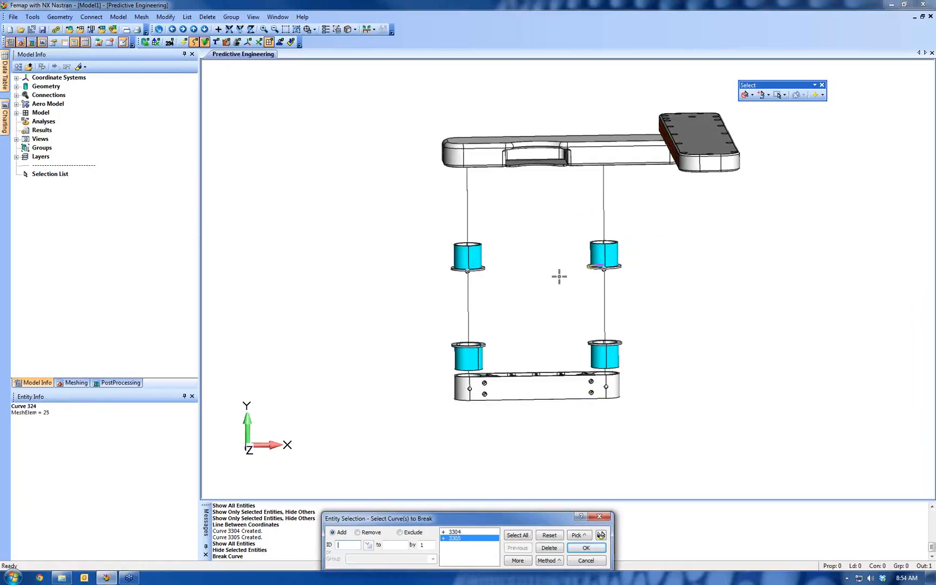
middle_click_drag(559, 276, 563, 347)
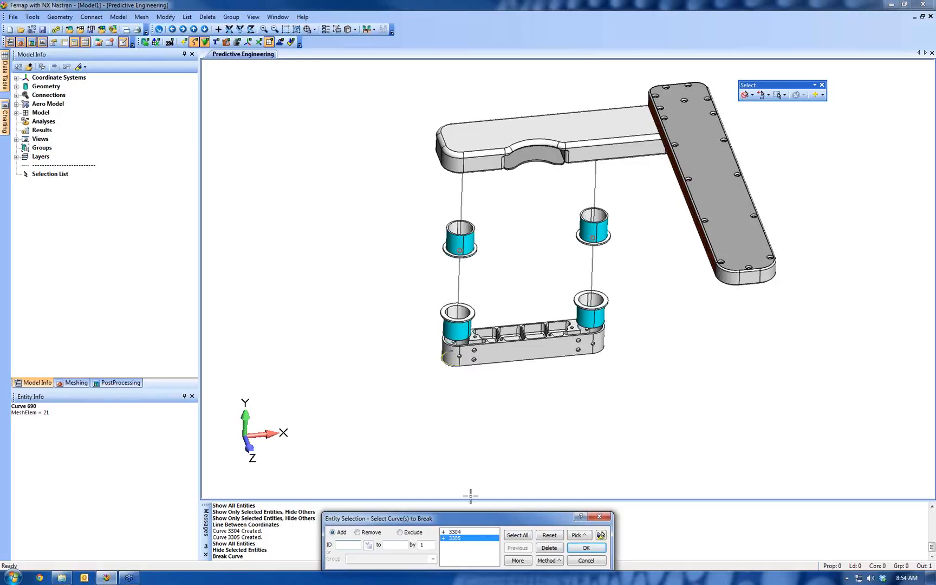
left_click(600, 535)
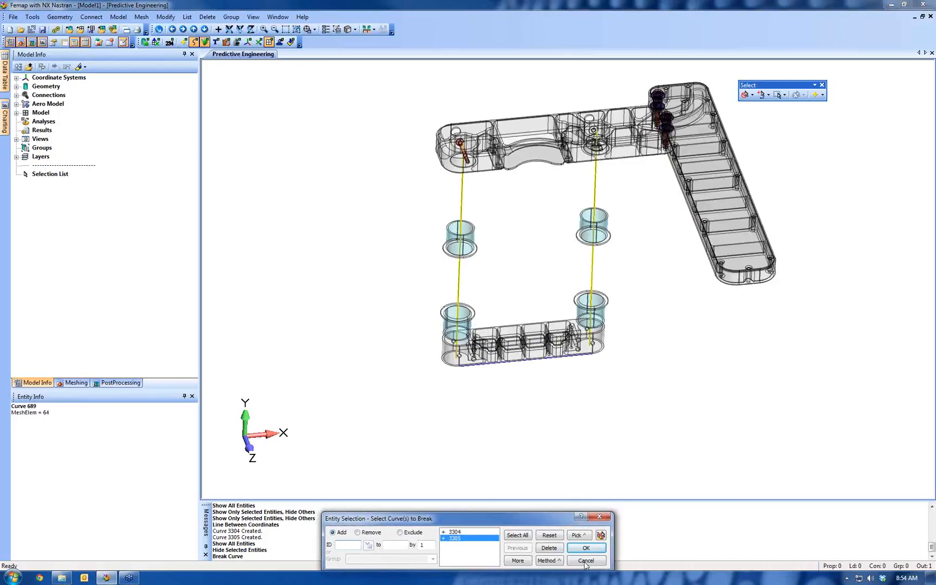
left_click(593, 548)
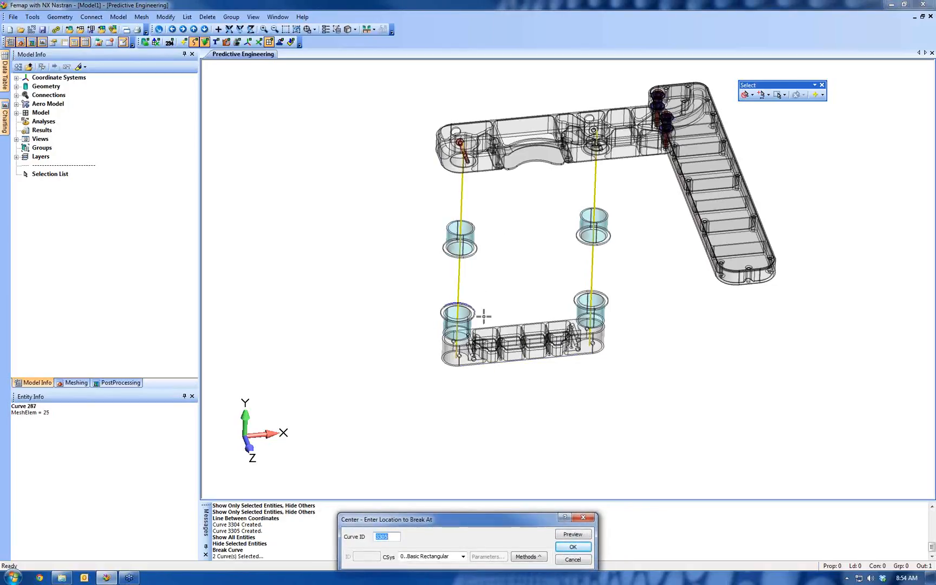
Break both centerlines with the Midpoint method at the midpoint of curve 258 on the left centerline's upper bushing
middle_click_drag(463, 311, 460, 274)
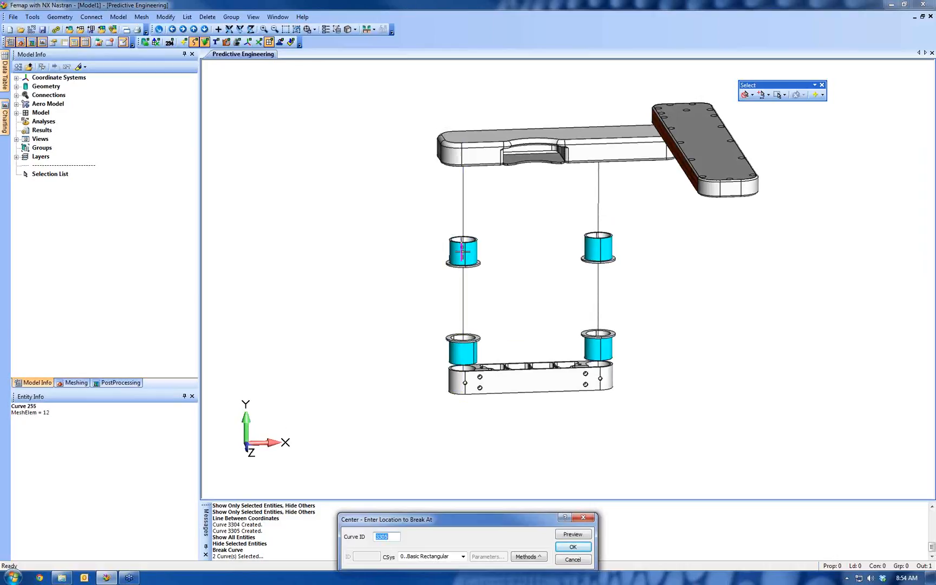
middle_click_drag(468, 256, 479, 276)
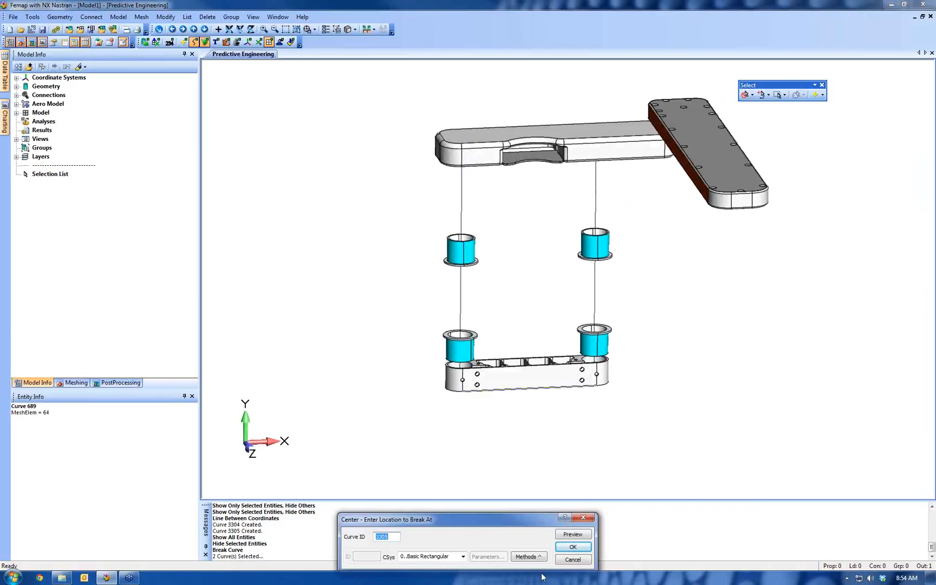
left_click(526, 557)
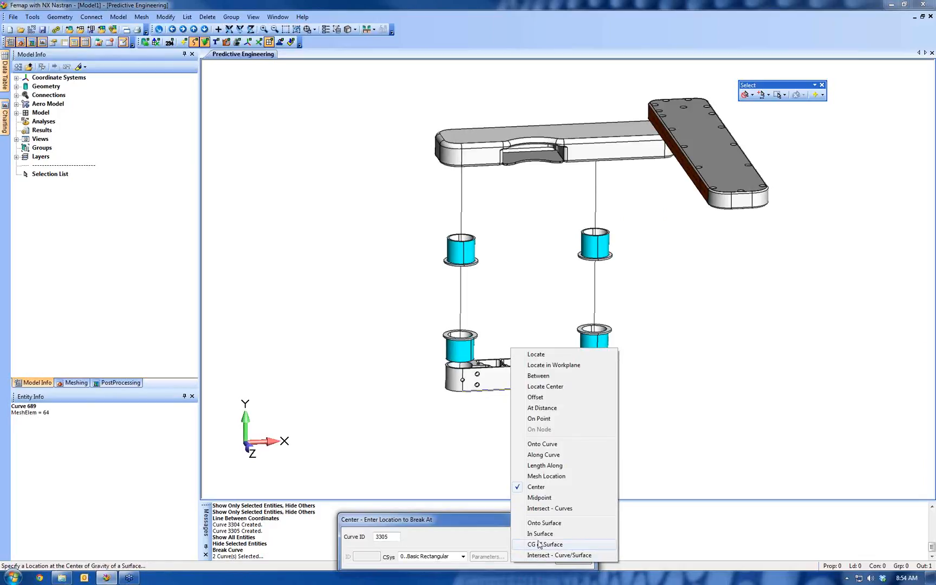
left_click(536, 497)
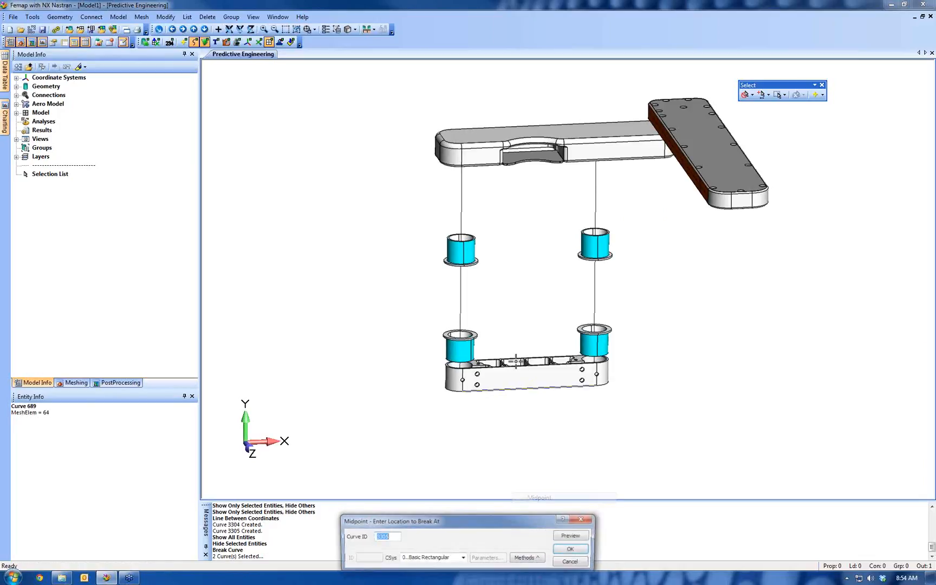
scroll(502, 203, "up", 5)
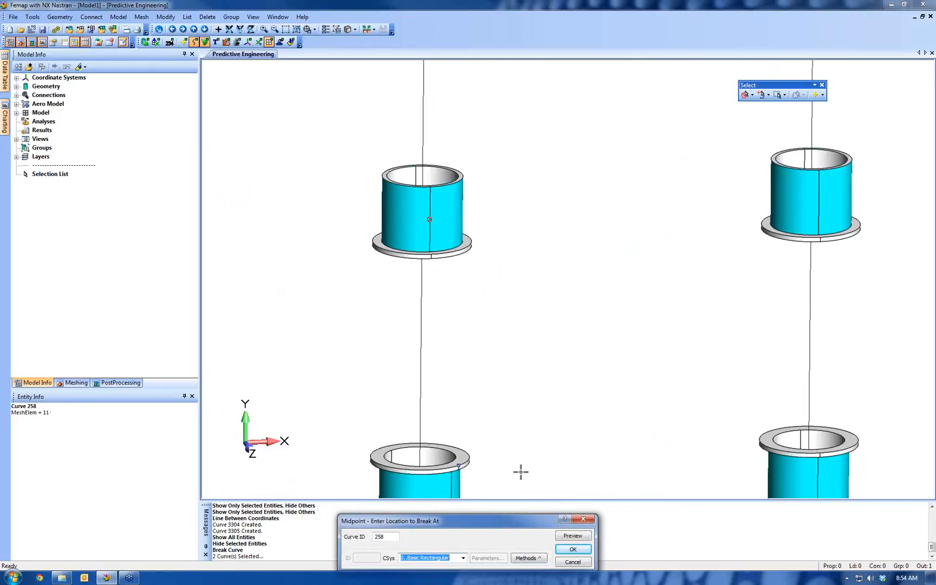
left_click(572, 548)
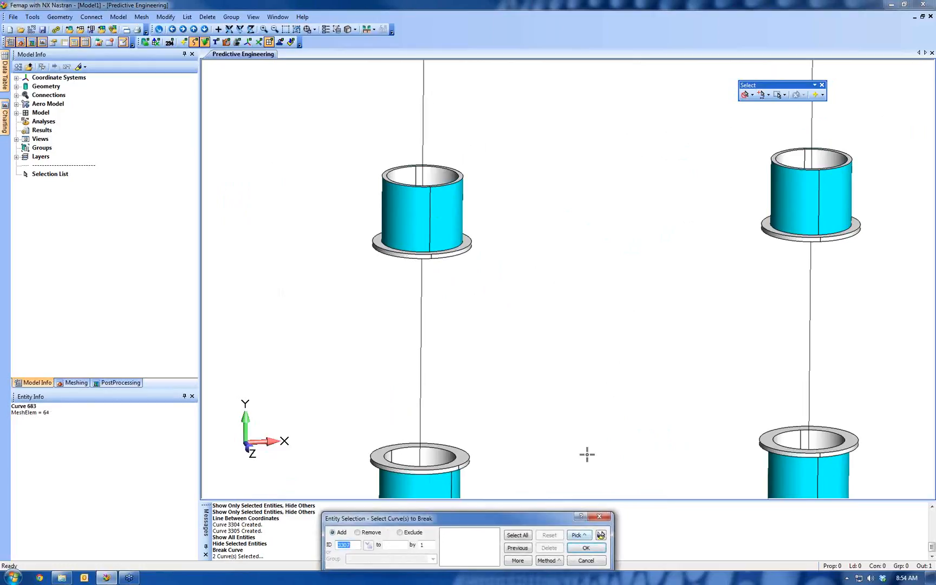
Break the two lower centerline segments, curves 3306 and 3307, at the midpoint of curve 275 on the lower left bushing, and end the command
scroll(585, 406, "down", 5)
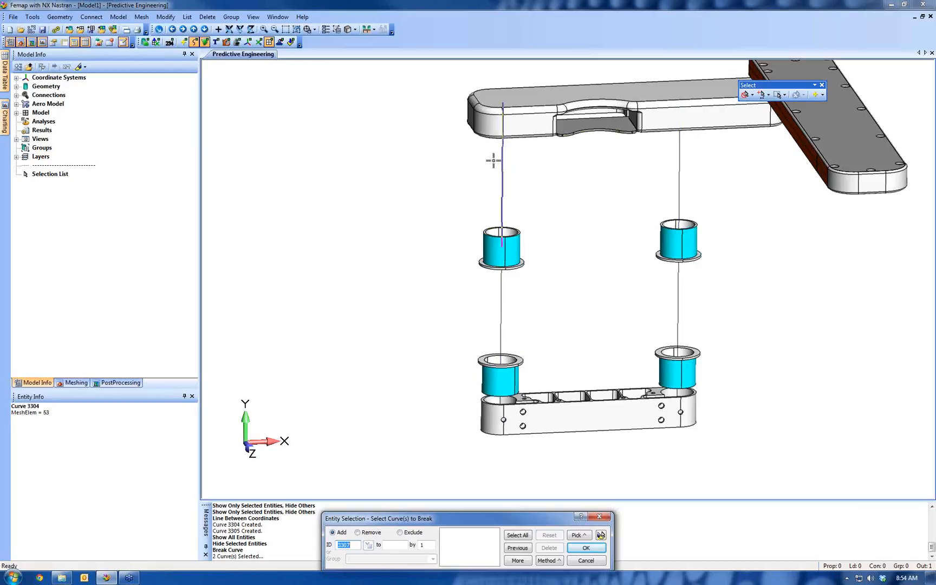
left_click(499, 303)
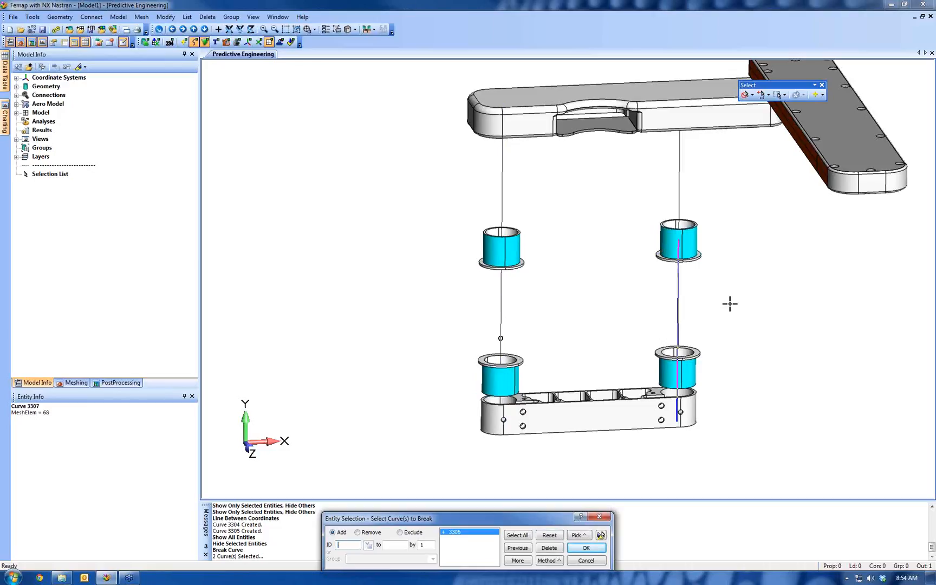
left_click(657, 321)
left_click(571, 548)
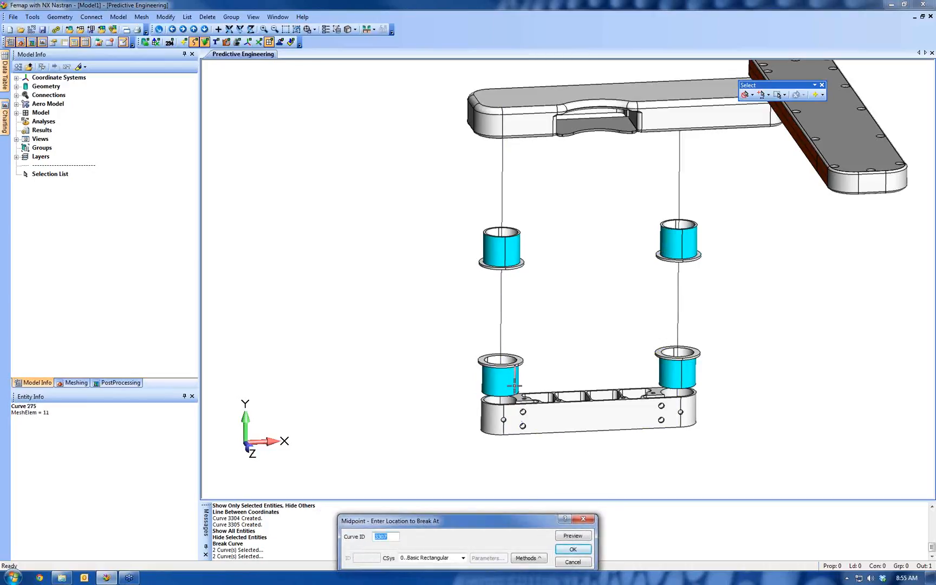
left_click(513, 385)
left_click(572, 549)
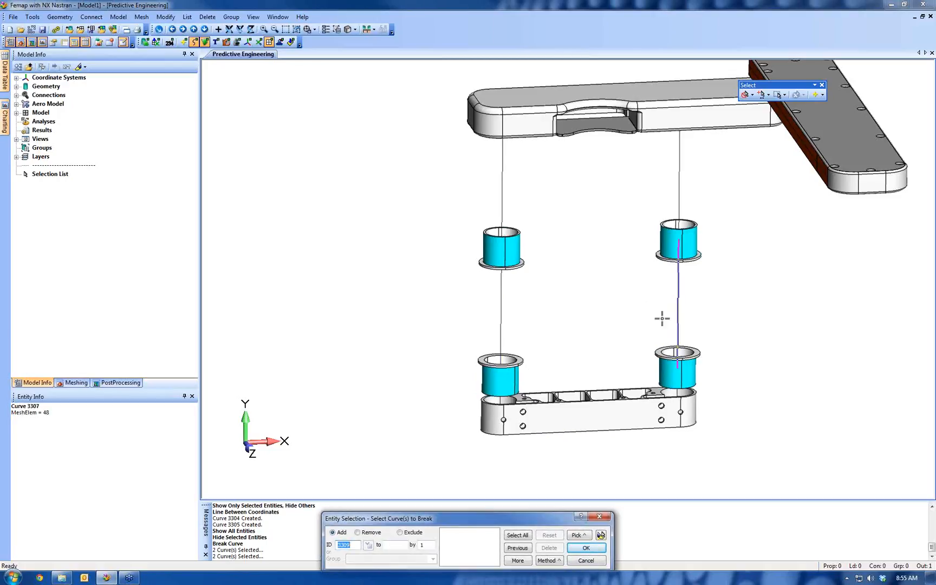
key("Escape")
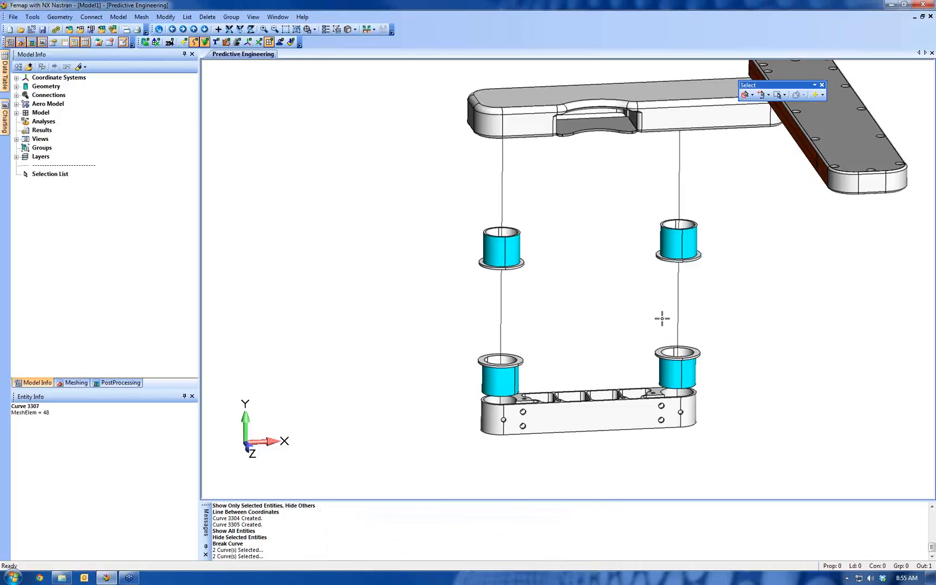
Open the Predictive Engineering technical seminar PDF, examine its Analysis Workflow page, and switch back to Femap
scroll(499, 227, "down", 3)
middle_click_drag(590, 238, 491, 259, "ctrl")
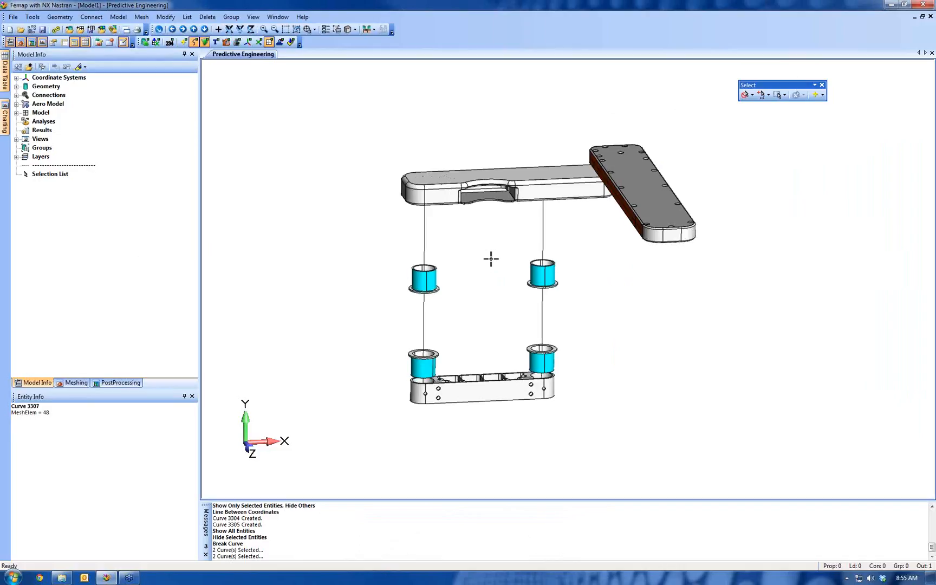
left_click(62, 577)
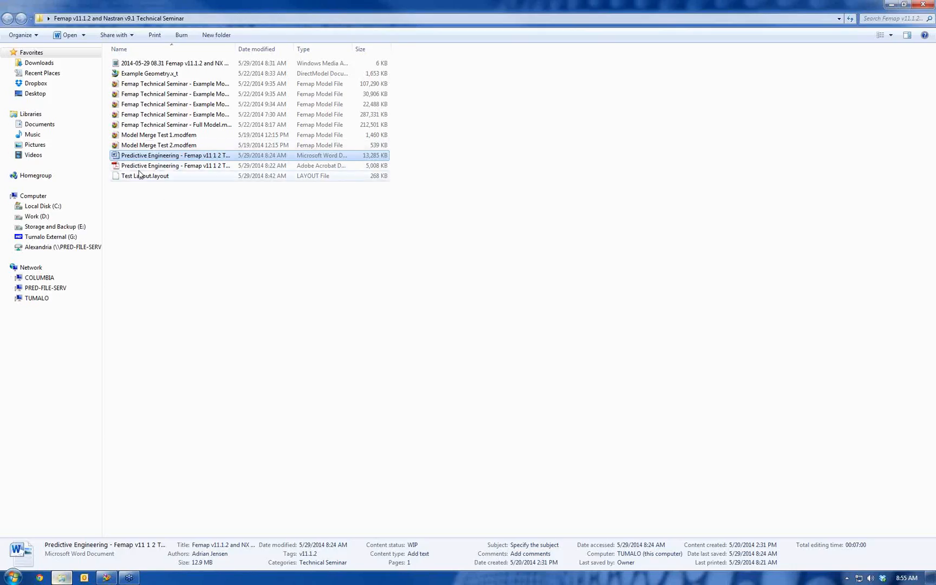
double_click(178, 165)
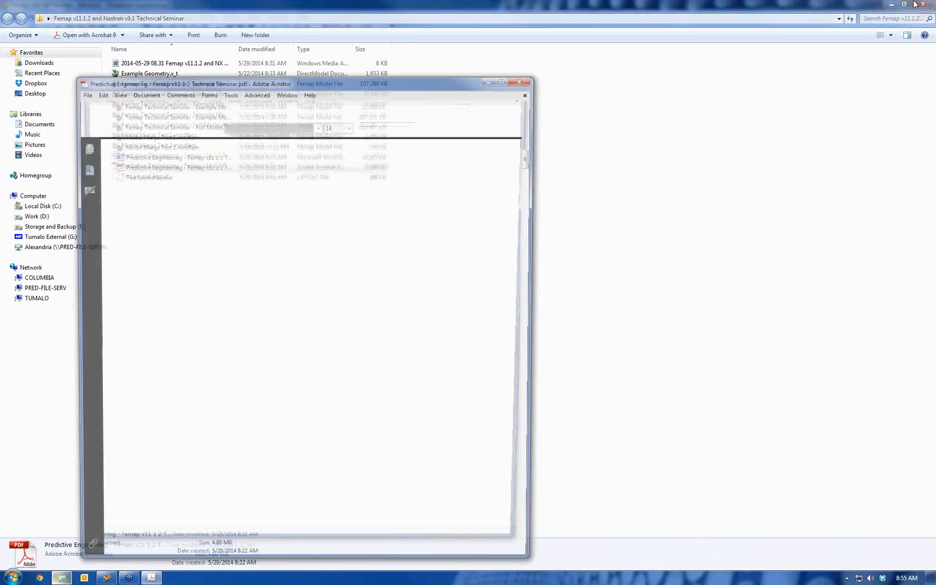
left_click(504, 79)
scroll(463, 143, "down", 1)
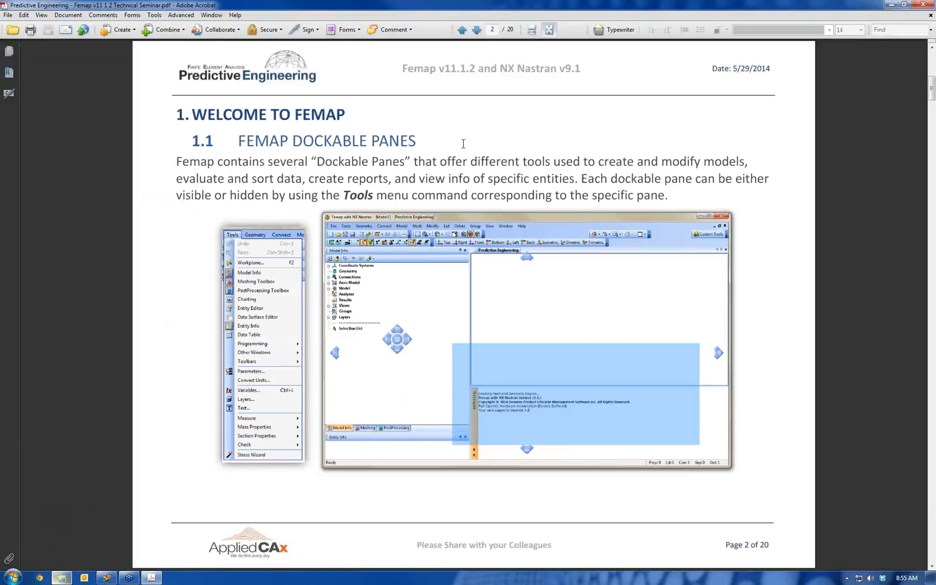
scroll(463, 143, "down", 3)
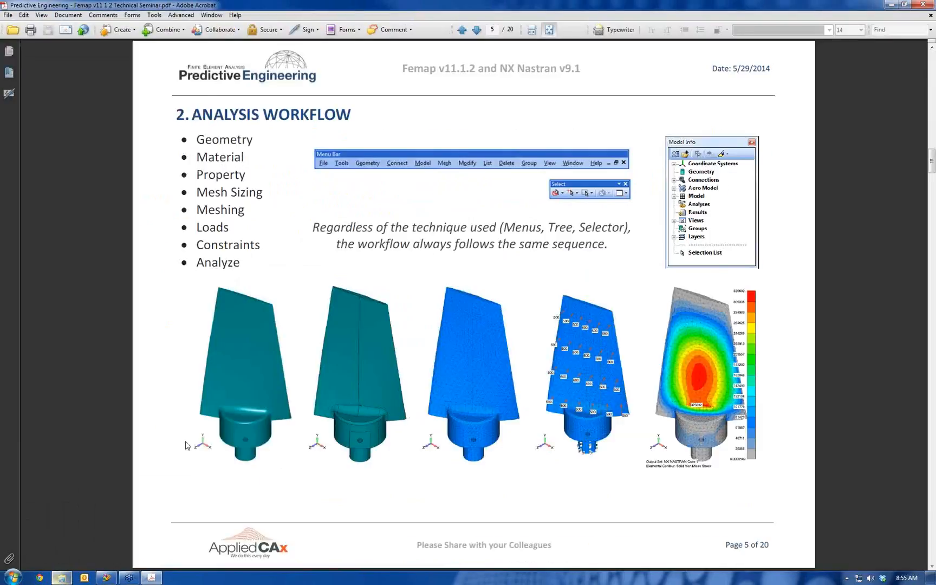
left_click(106, 578)
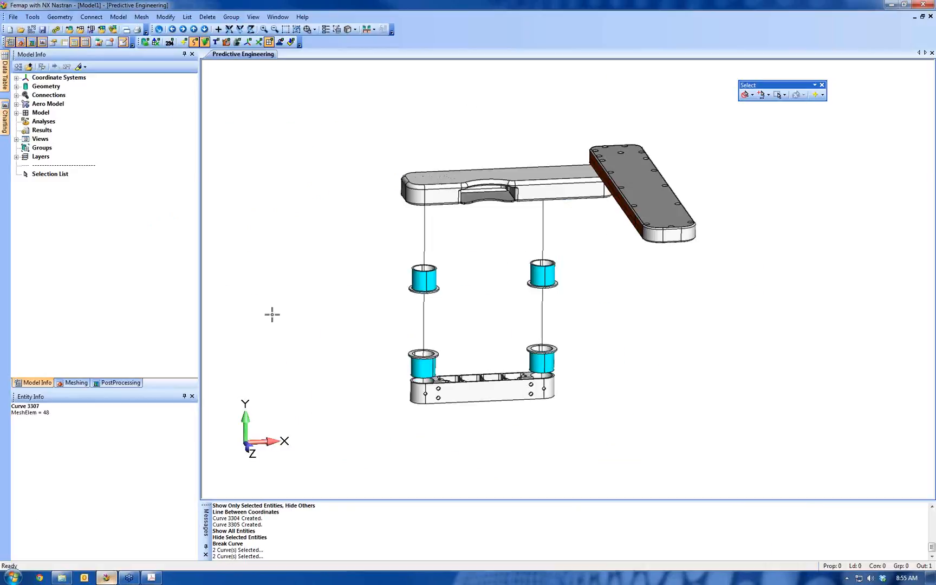
Start defining a new isotropic material and browse the material library's entries, selecting 2024-T351 Al Plate .25-.5
left_click(111, 18)
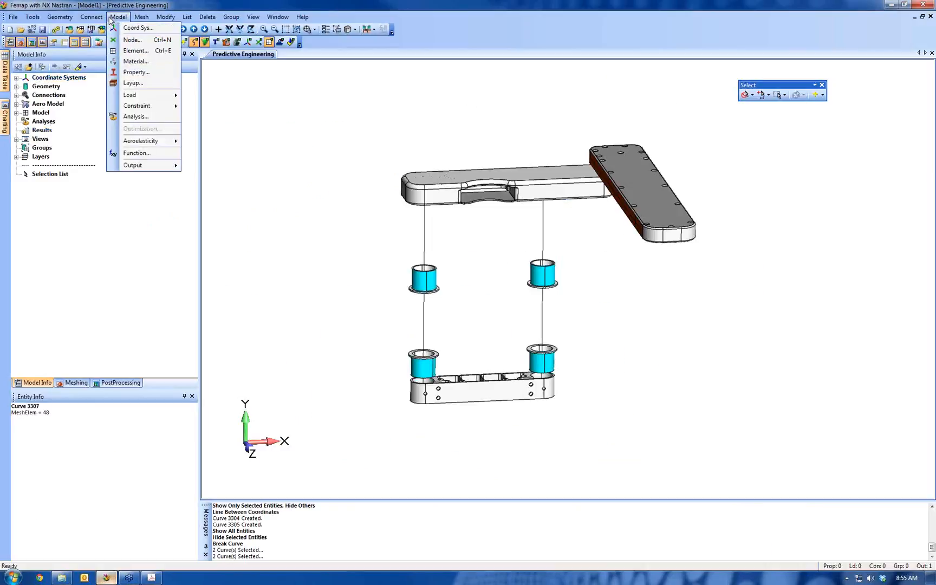
left_click(135, 61)
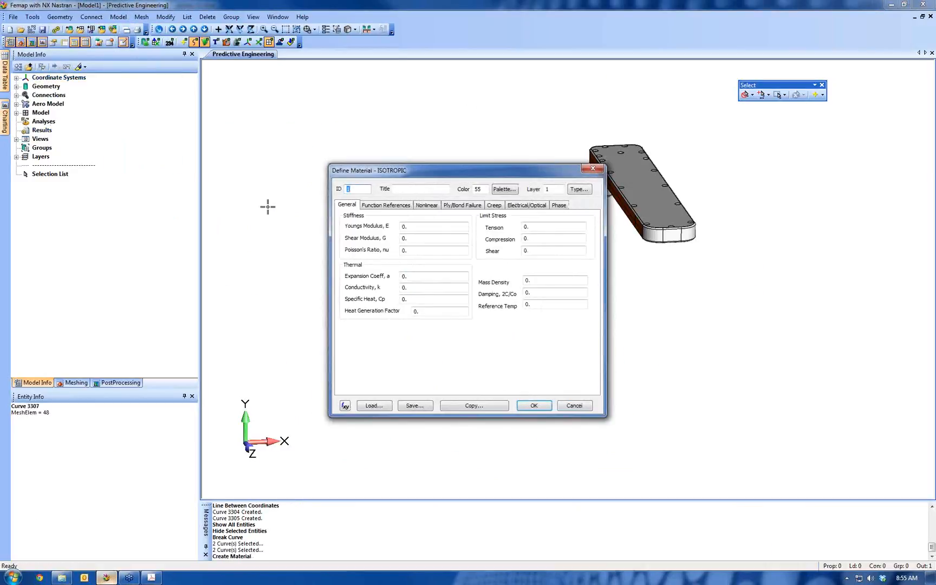
left_click(373, 406)
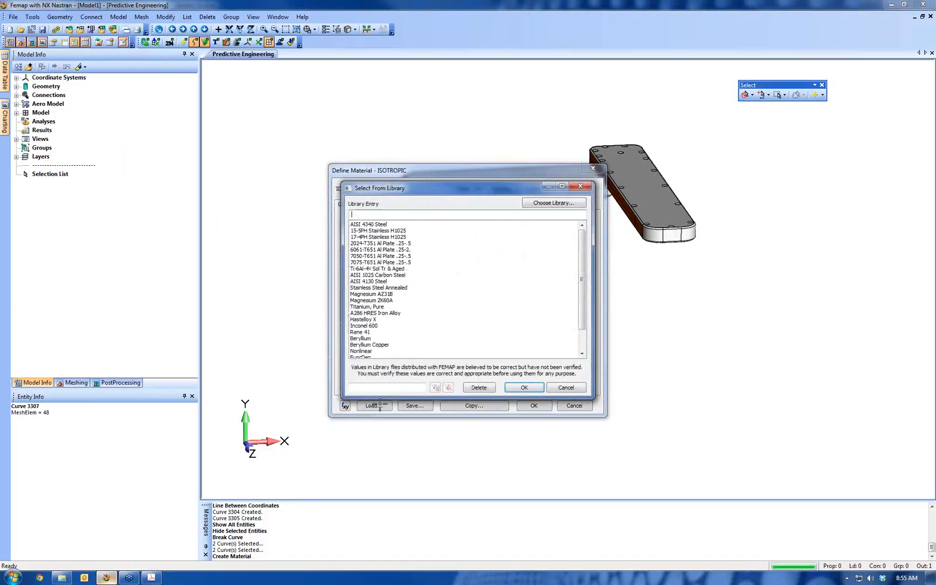
left_click(381, 244)
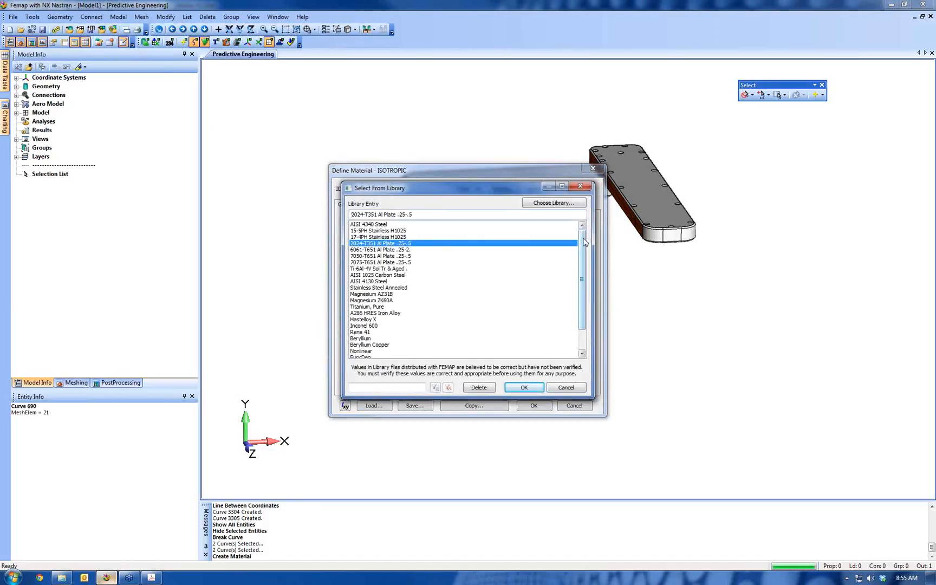
left_click_drag(585, 245, 584, 270)
scroll(581, 260, "up", 1)
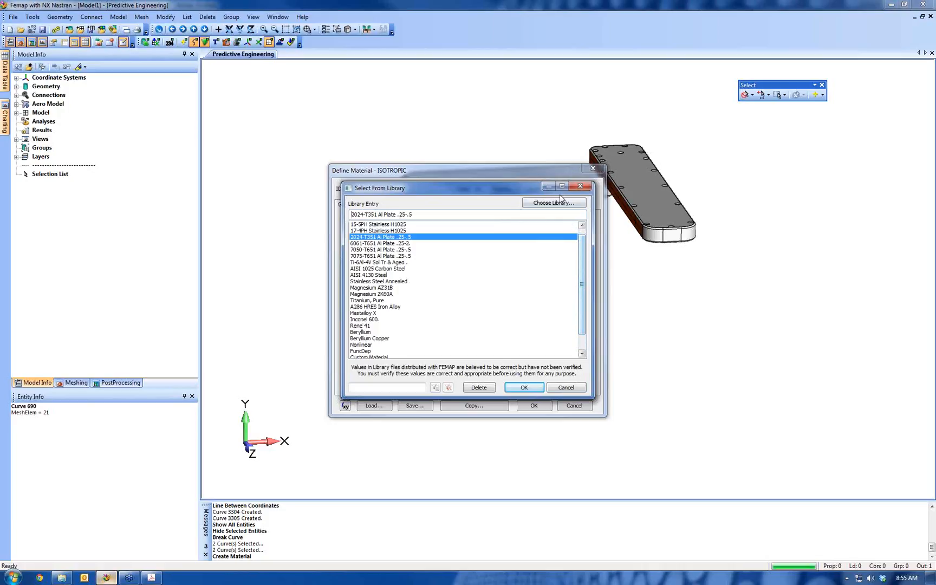
Look through the FEMAPv111 folder on the C: drive for other material library files, and return without switching libraries
left_click(564, 208)
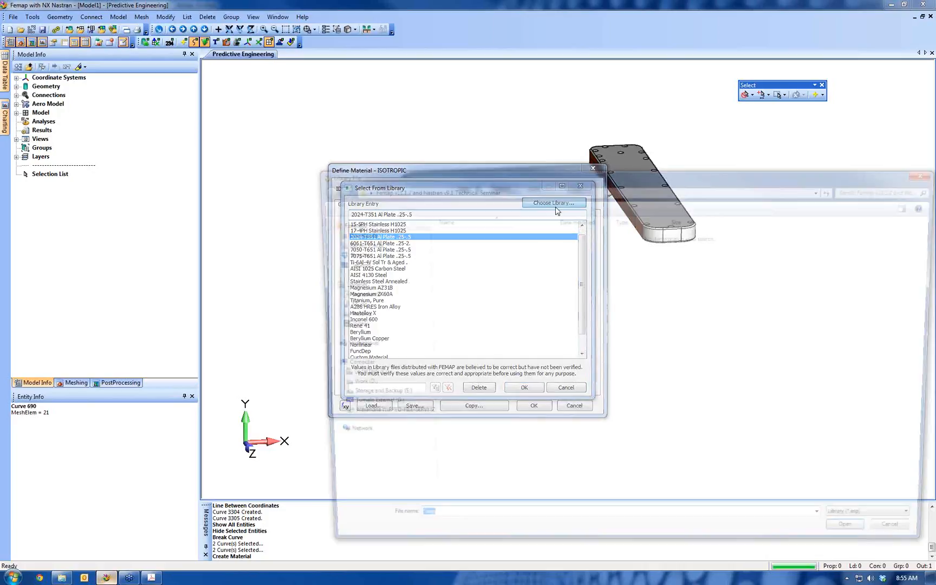
left_click(366, 377)
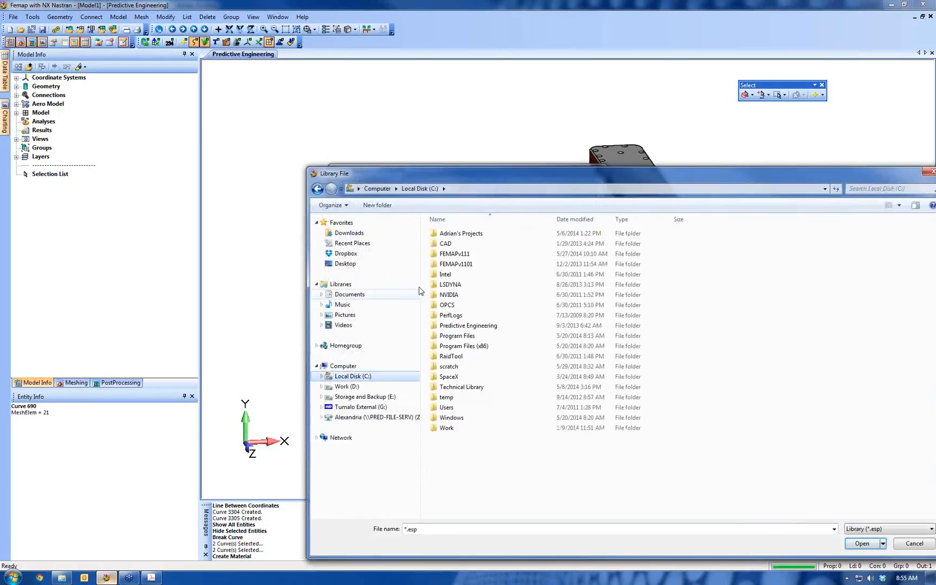
left_click(470, 255)
double_click(471, 257)
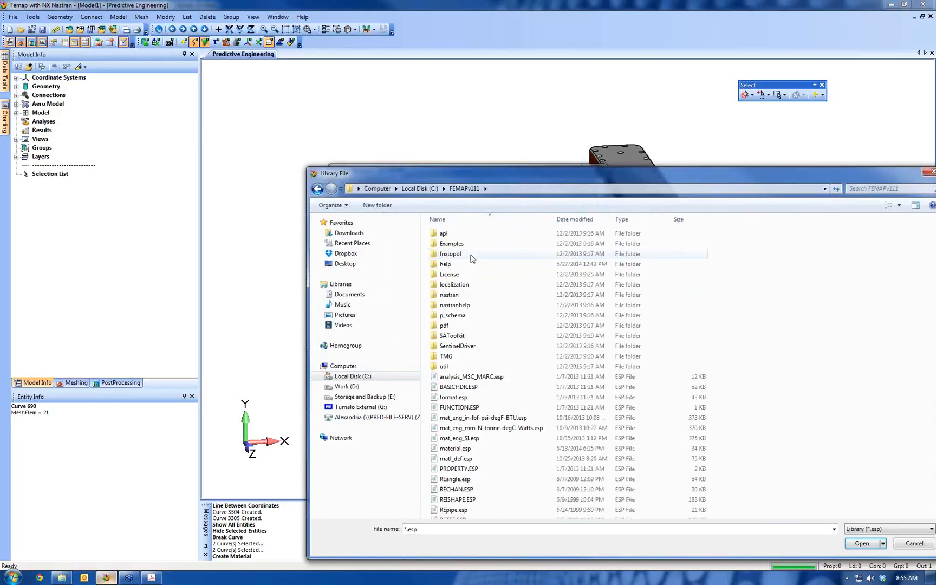
scroll(474, 325, "down", 1)
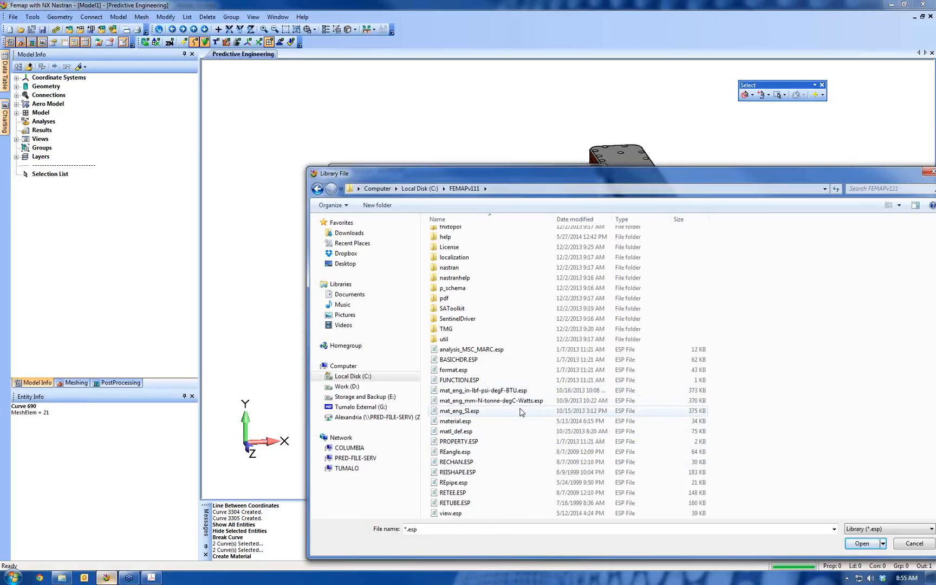
left_click(520, 412)
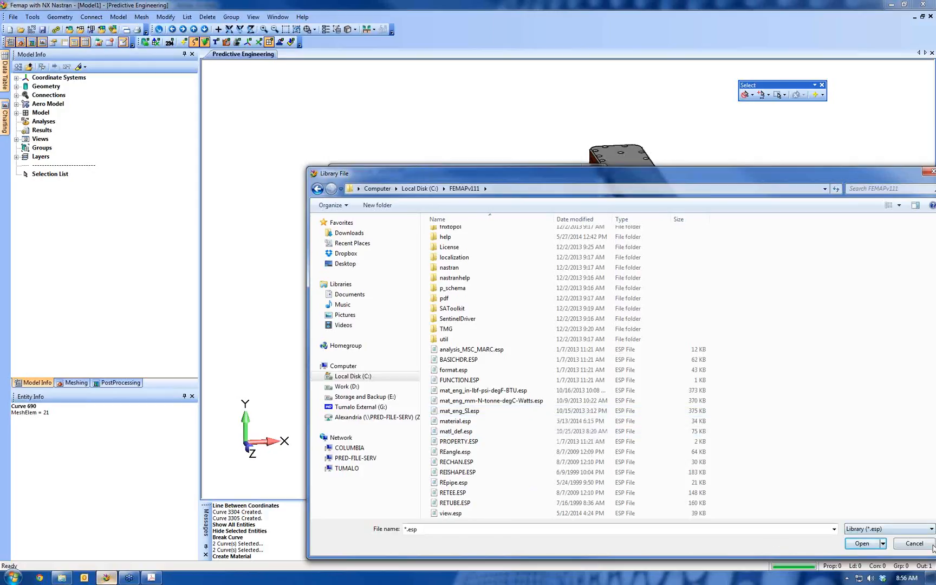
left_click(850, 543)
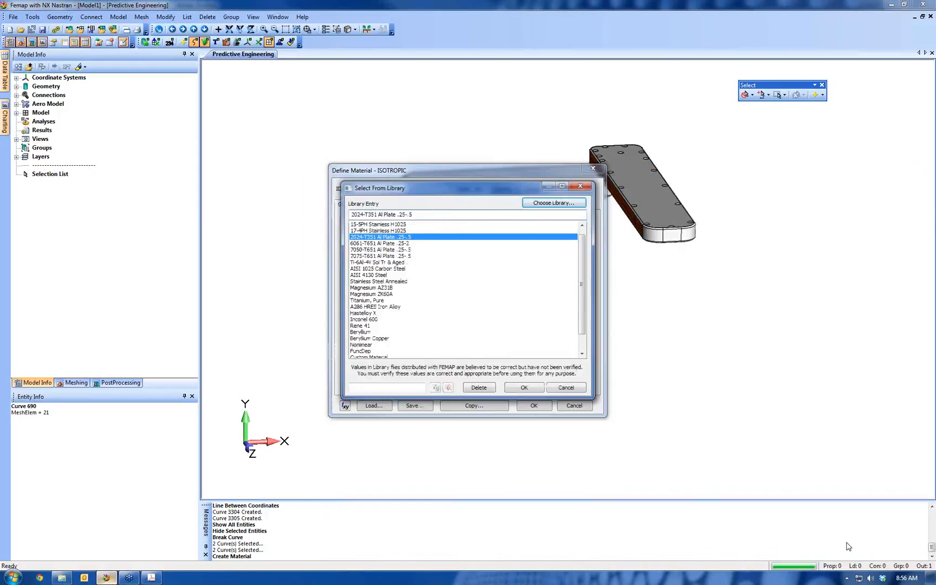
Load 2024-T351 Al Plate .25-.5 into the material definition, and check the option of saving to material.esp, declining the save
double_click(368, 238)
left_click(446, 225)
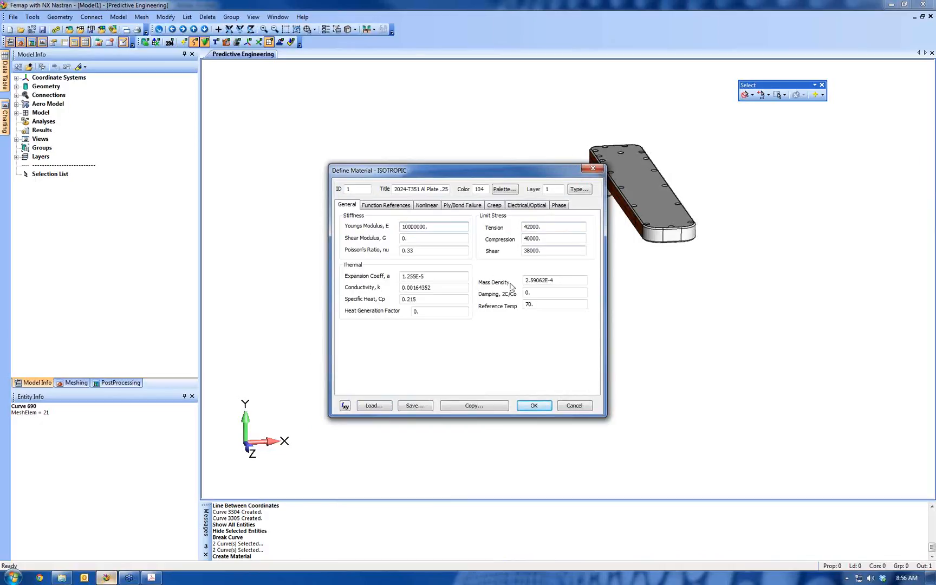
left_click(414, 406)
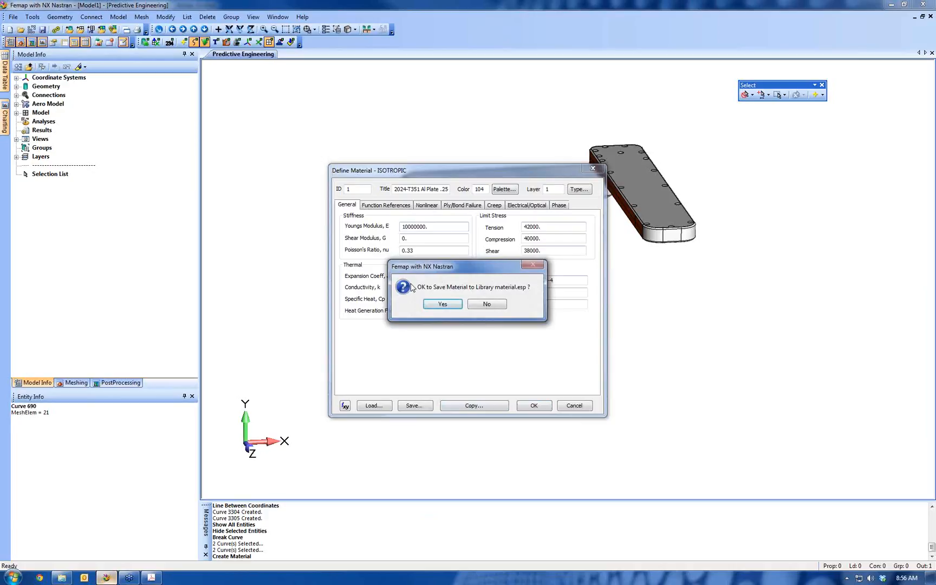
left_click(499, 304)
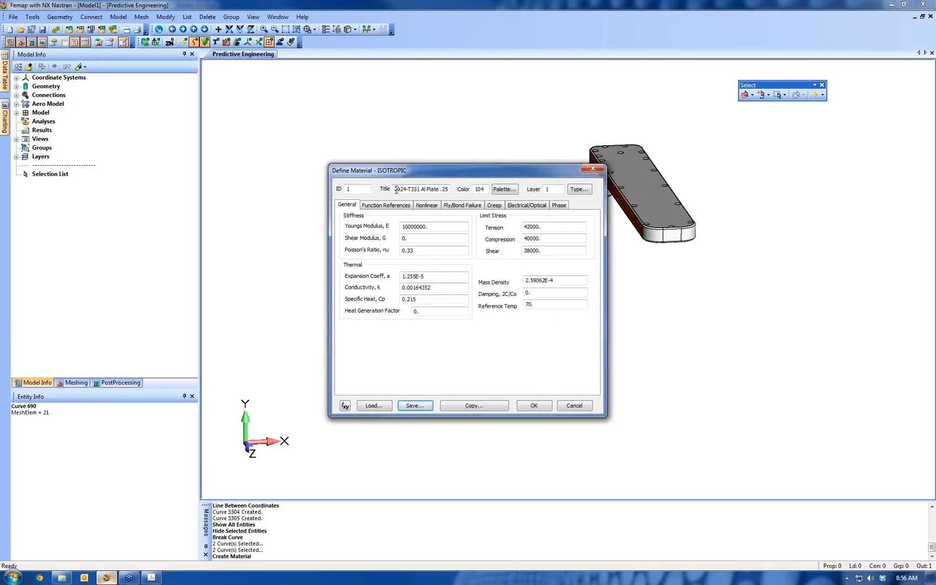
Clear the title of the loaded aluminum material
left_click_drag(394, 190, 449, 189)
key("Delete")
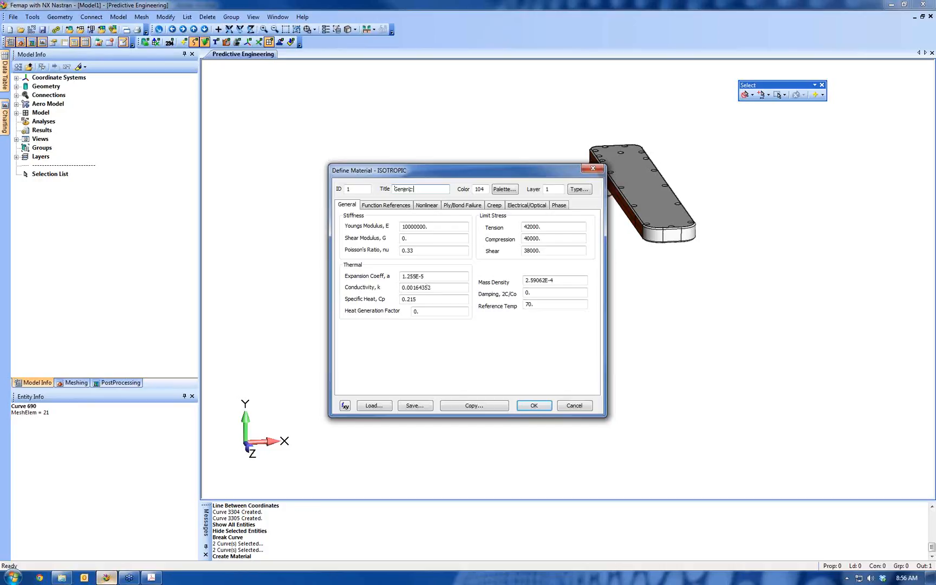
Clear the tension, compression and shear limit stresses of the Generic Al material
double_click(548, 228)
key("Delete")
key("Tab")
key("Delete")
key("Tab")
key("Delete")
Create the Generic Al material with its thermal, density, damping and reference temperature values cleared, and list the materials in the model tree
key("Tab")
key("Delete")
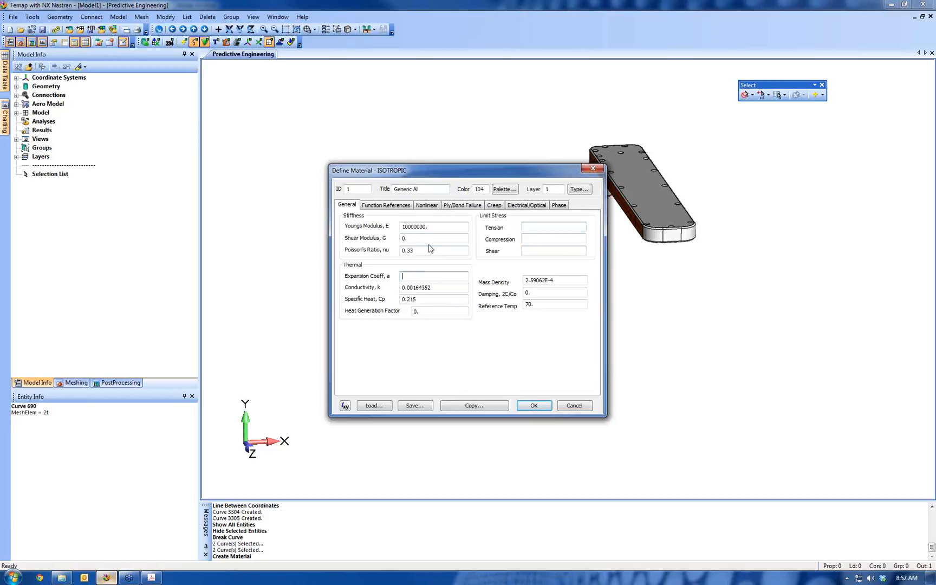
key("Tab")
key("Delete")
key("Tab")
key("Delete")
key("Tab")
key("Delete")
key("Tab")
key("Delete")
key("Tab")
key("Delete")
key("Tab")
key("Delete")
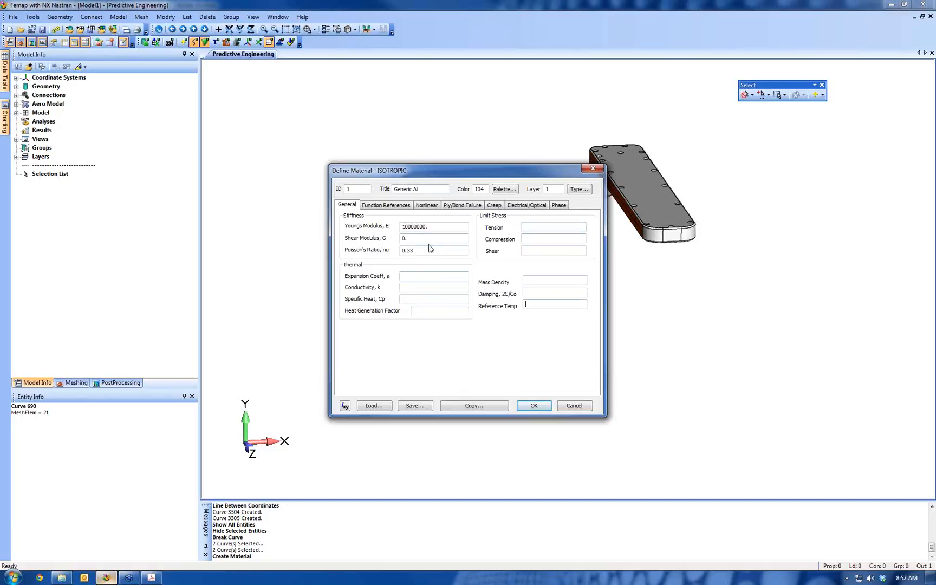
left_click(535, 405)
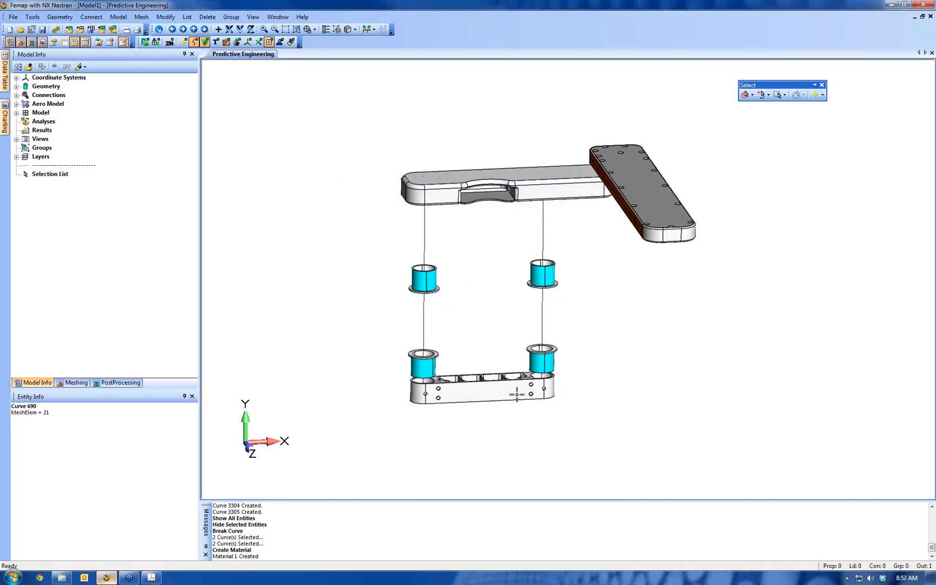
left_click(16, 113)
left_click(25, 131)
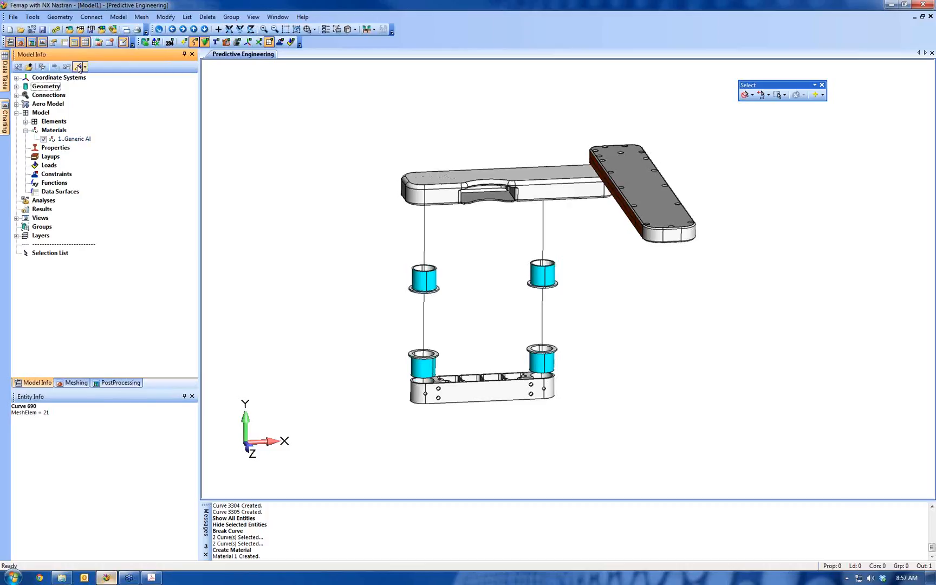
Start defining a new property and set its element type to Solid
left_click(117, 18)
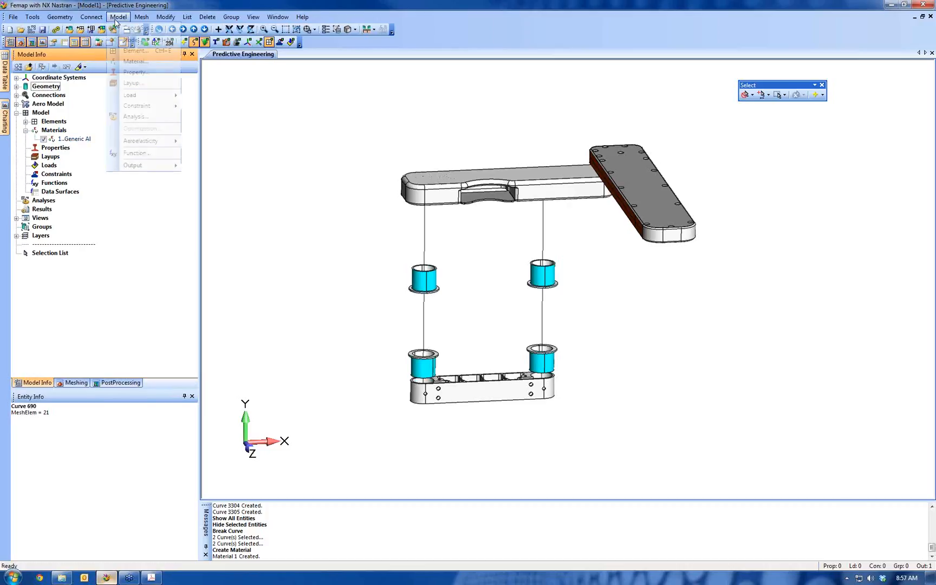
left_click(135, 72)
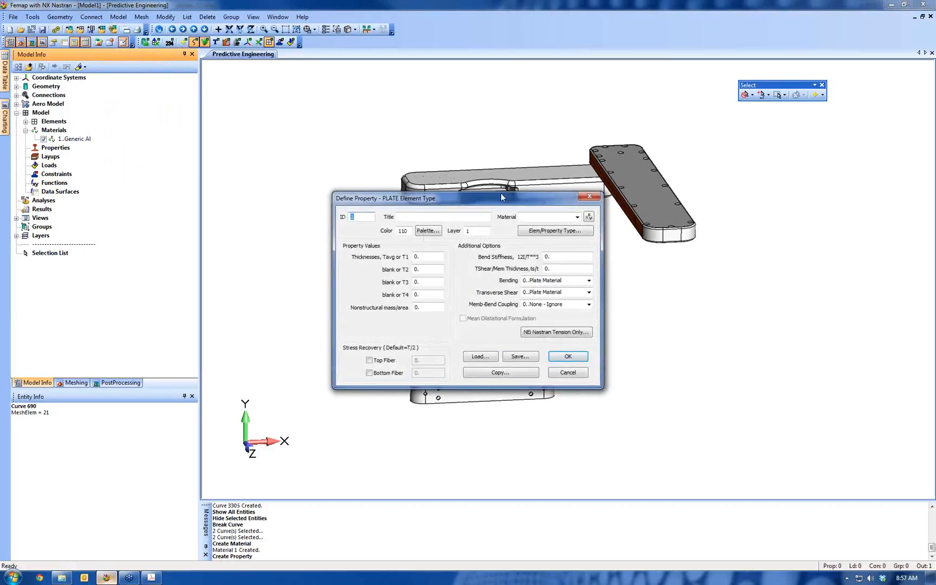
left_click_drag(502, 198, 288, 97)
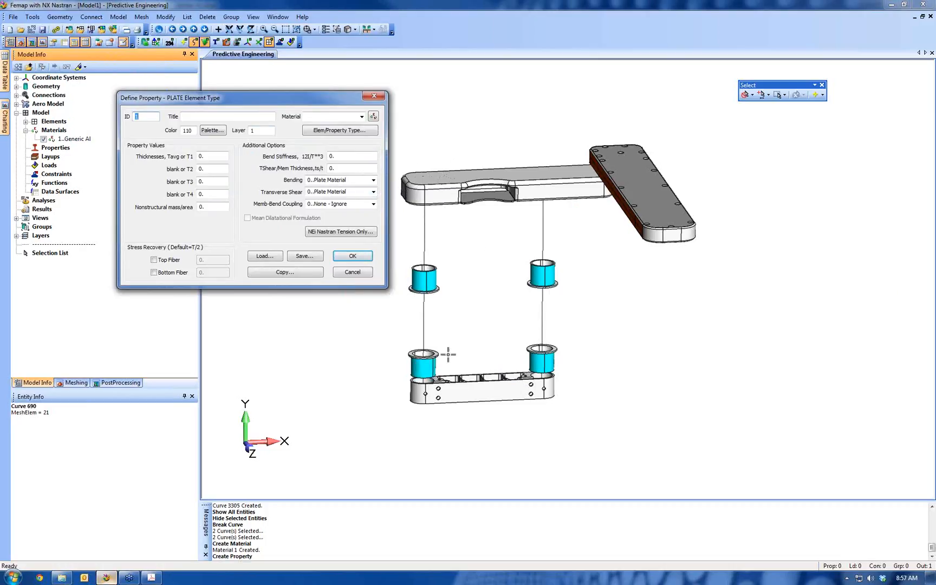
left_click(347, 130)
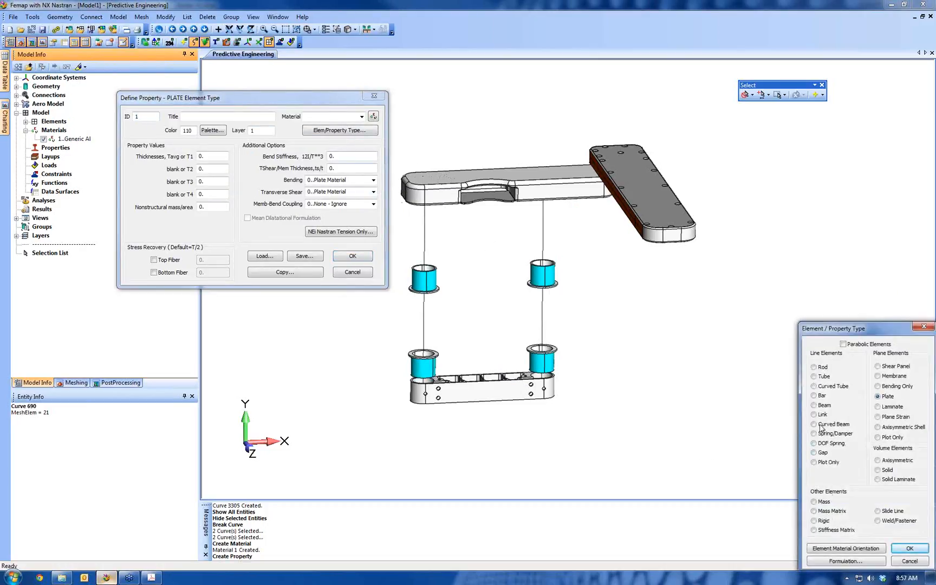
left_click(878, 469)
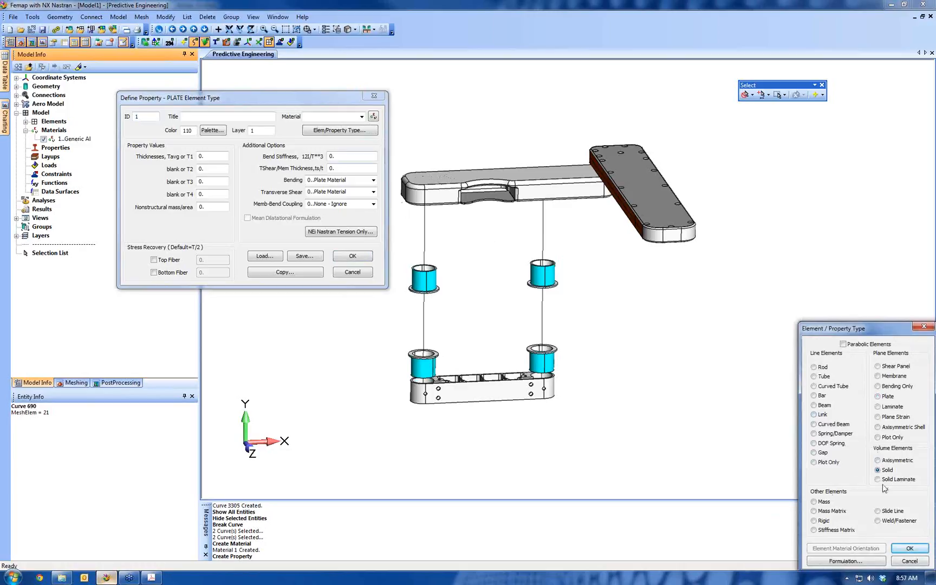
left_click(910, 548)
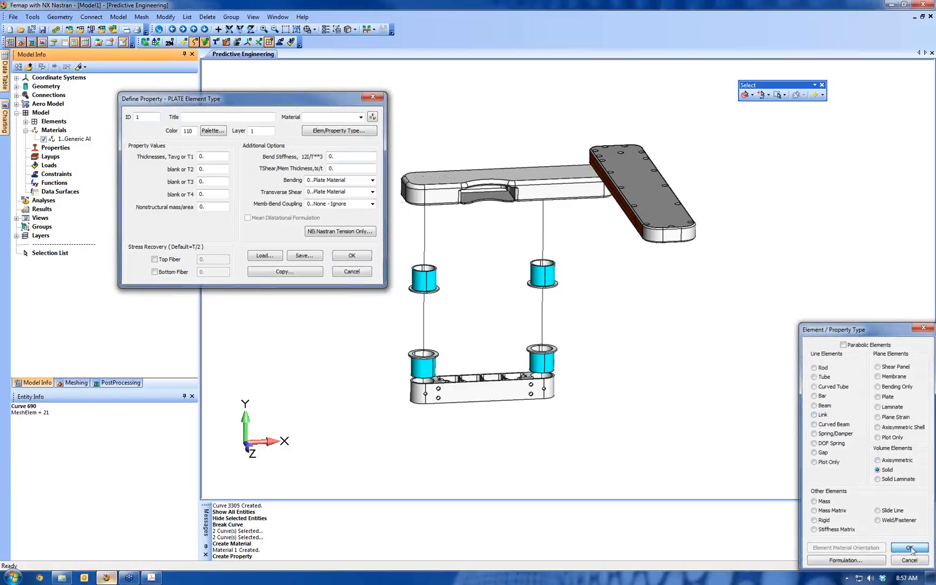
Create the solid property titled Machined Parts, using material 1..Generic Al and gray color 142
left_click(547, 265)
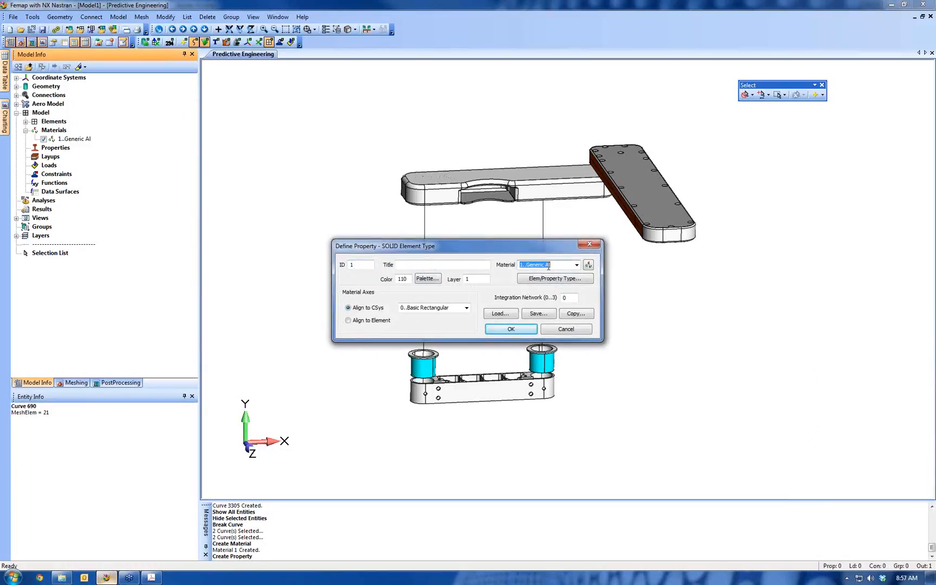
left_click(470, 265)
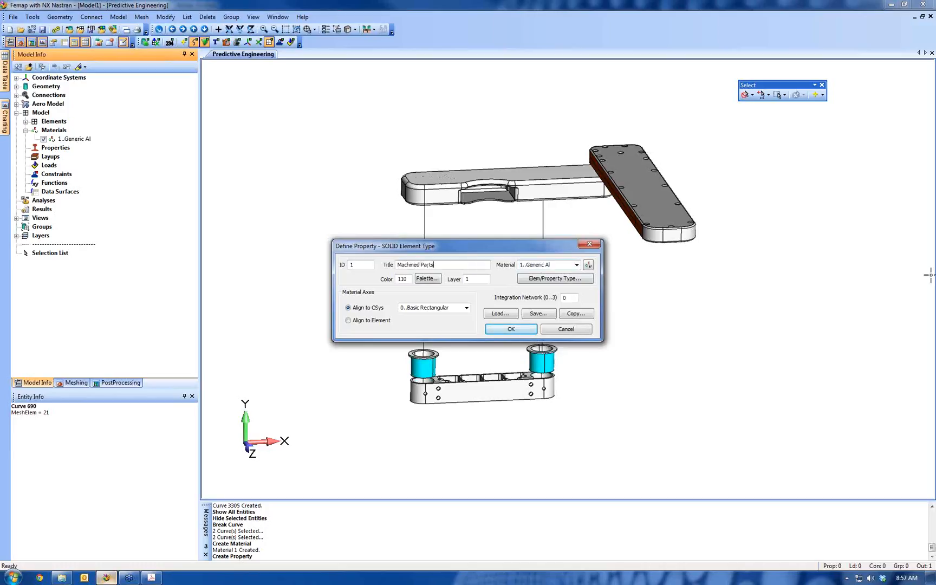
left_click(427, 278)
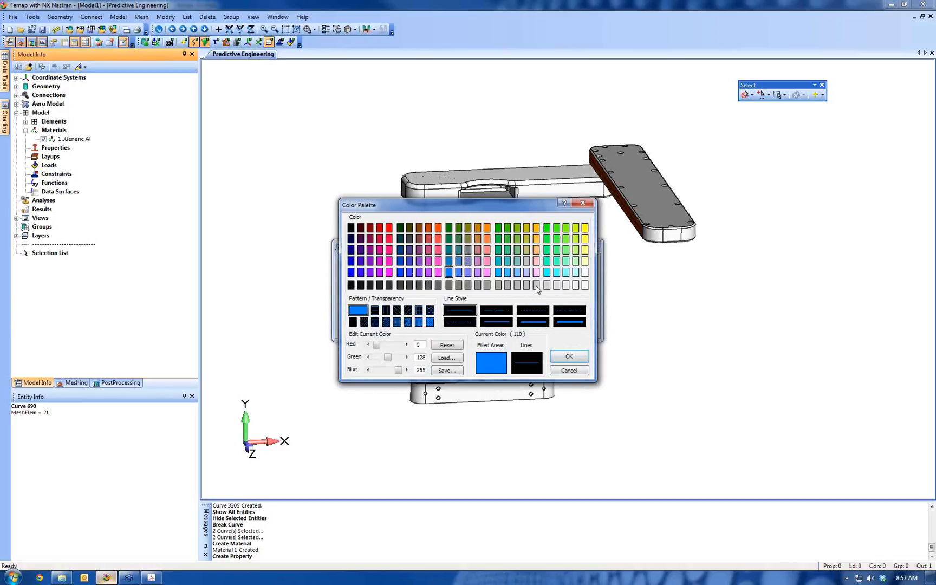
left_click(518, 285)
left_click(568, 356)
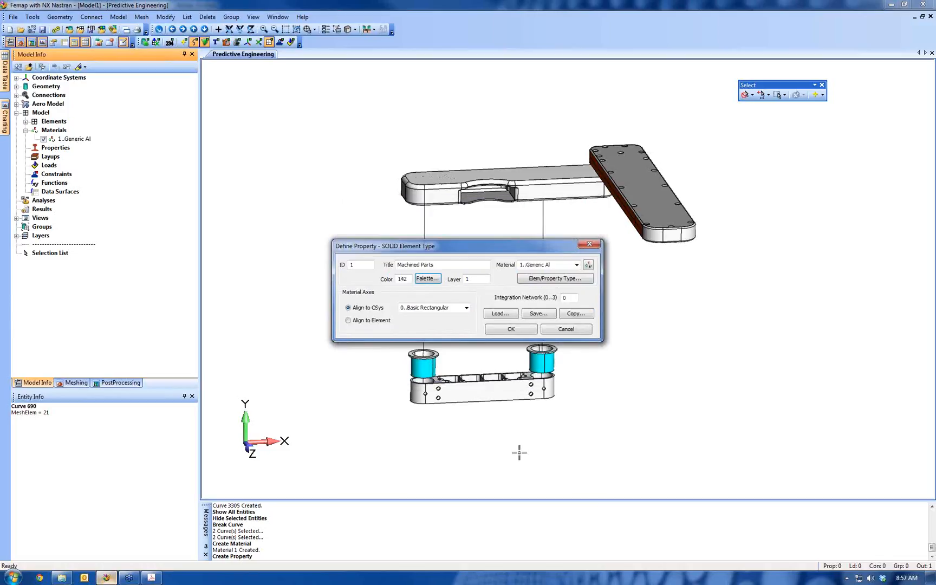
left_click(509, 331)
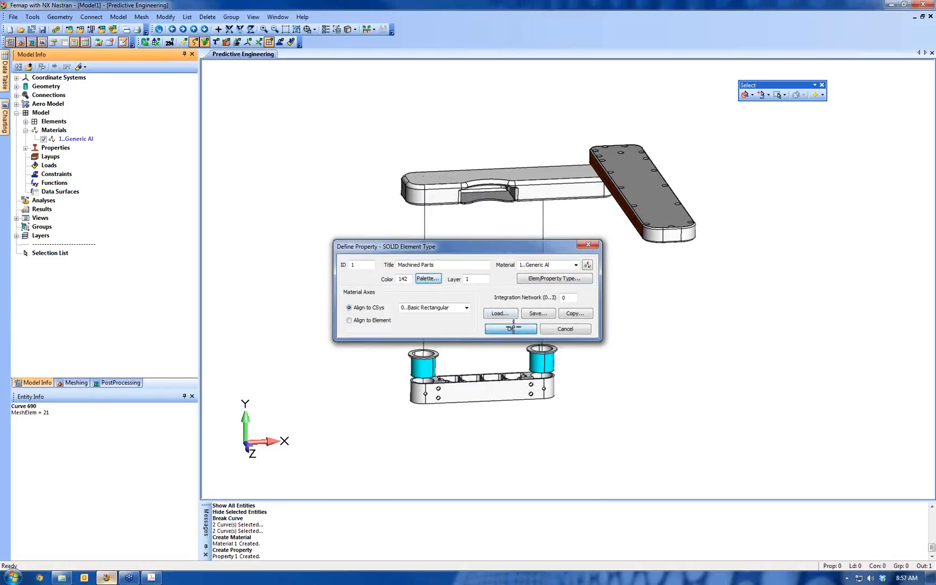
Change the element type of the next property definition to Beam
left_click(576, 283)
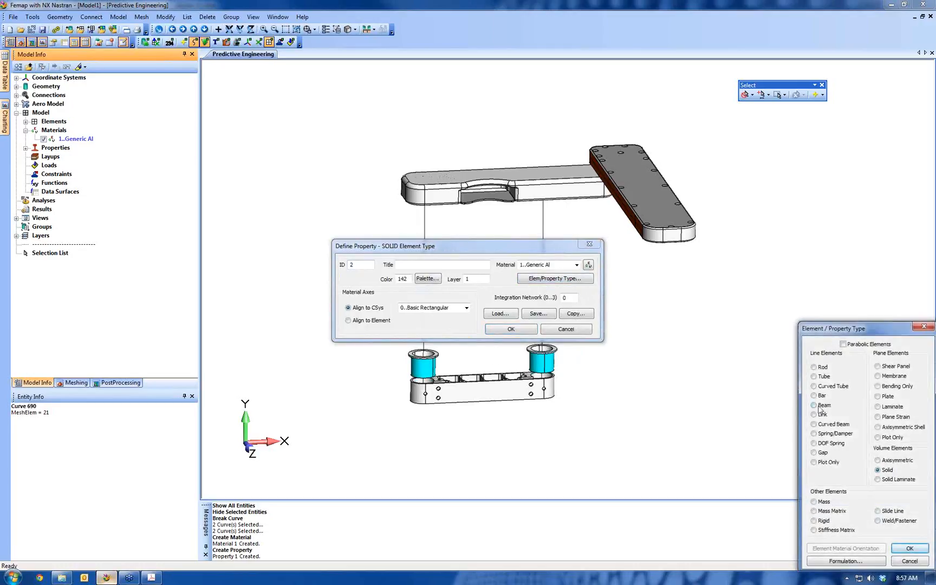
left_click(814, 405)
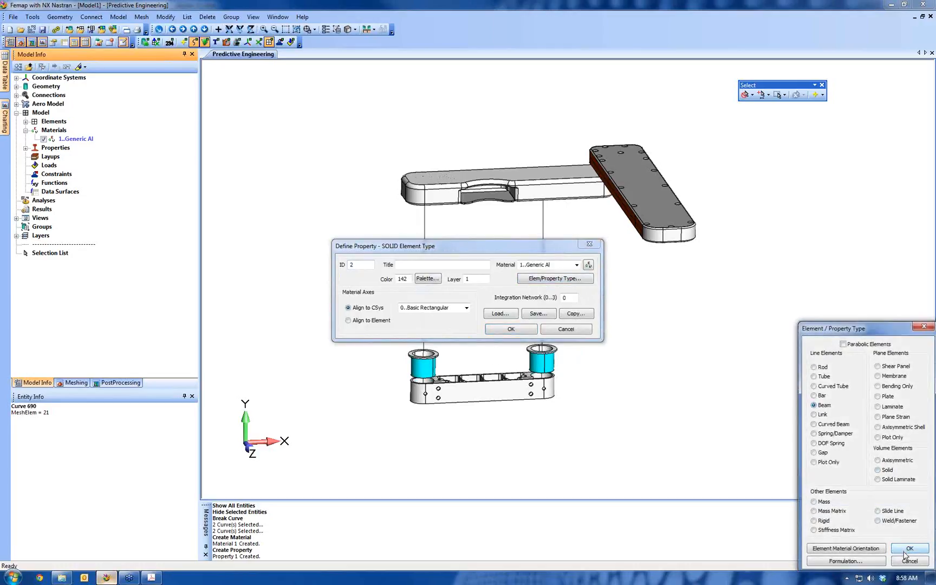
left_click(904, 551)
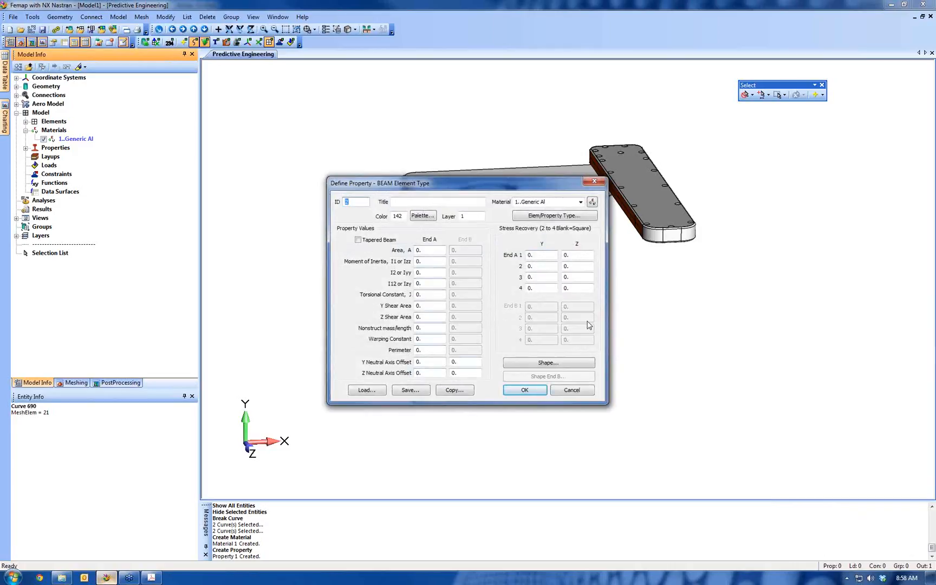
Define the beam's cross section as a Circular Tube with radius .5 and thickness 0.05, and preview the drawn section
left_click(524, 364)
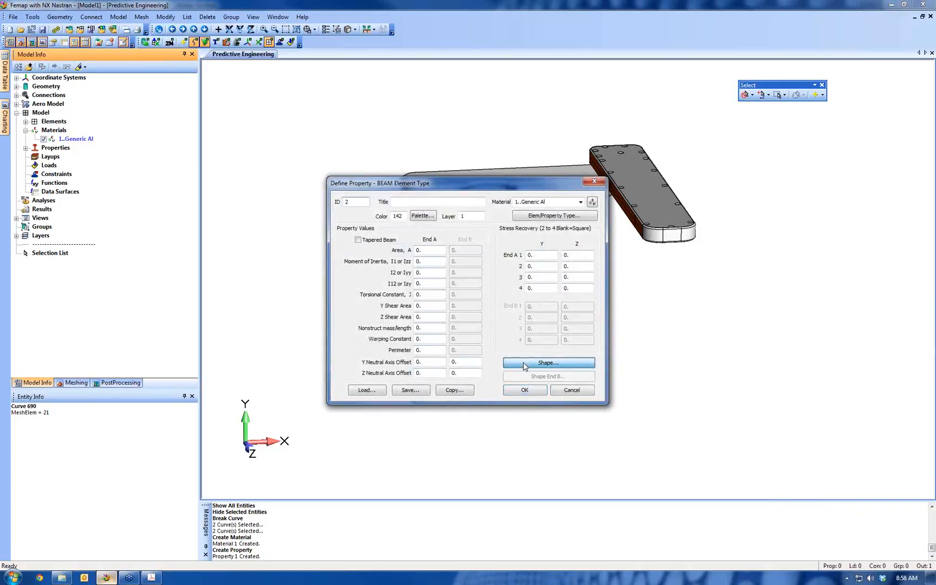
left_click_drag(490, 165, 355, 135)
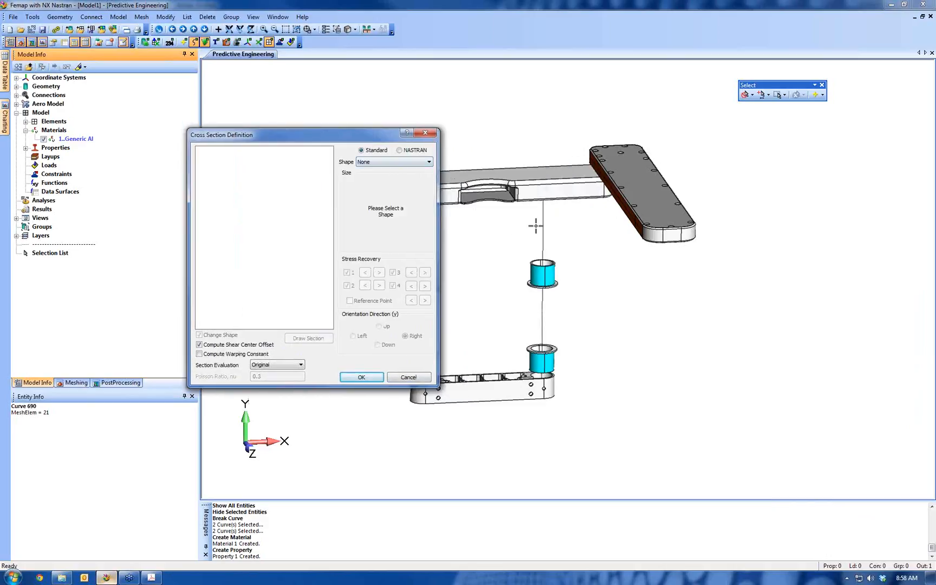
left_click(420, 163)
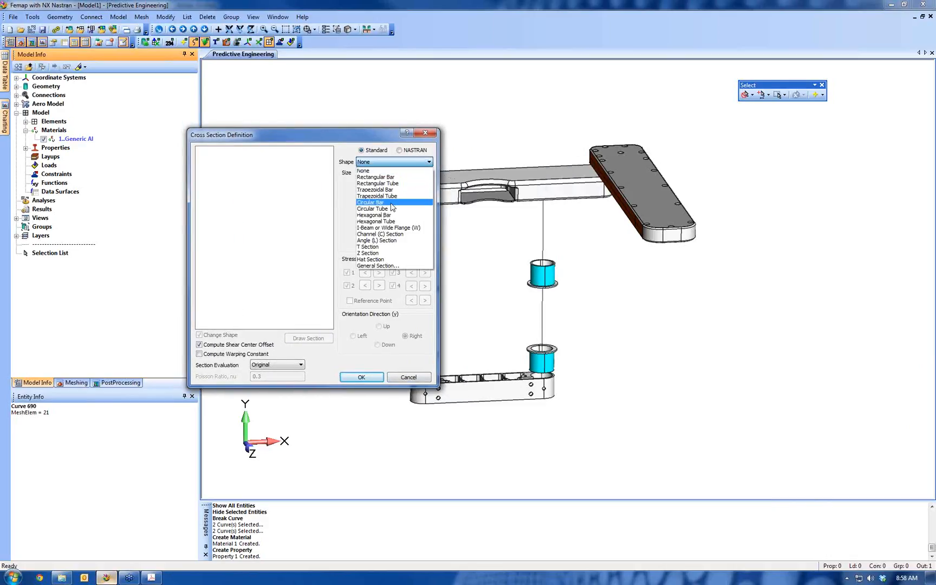
left_click(389, 211)
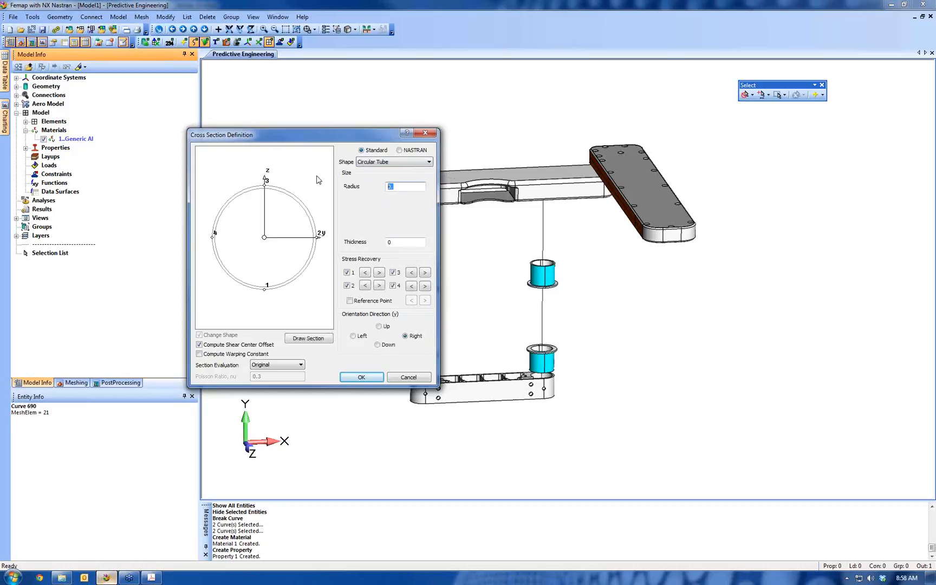
type("5")
left_click(317, 340)
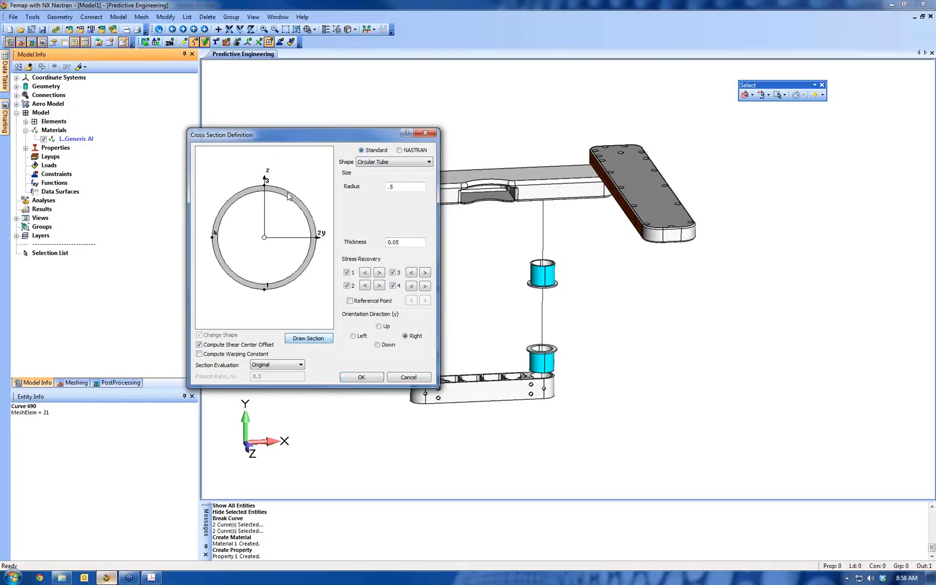
left_click(371, 378)
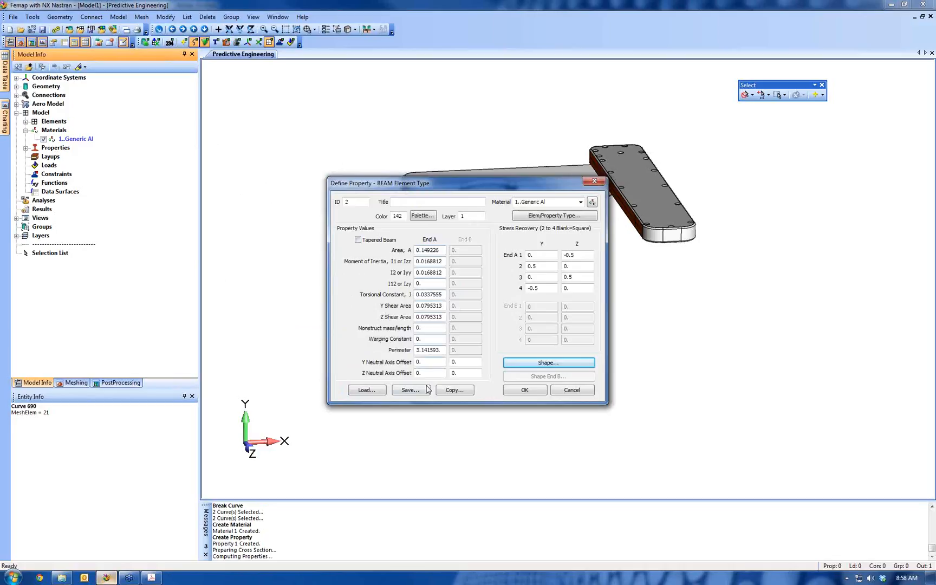
Create the beam property titled Tube with orange color 9, end property creation, and list the properties in the model tree
left_click(407, 201)
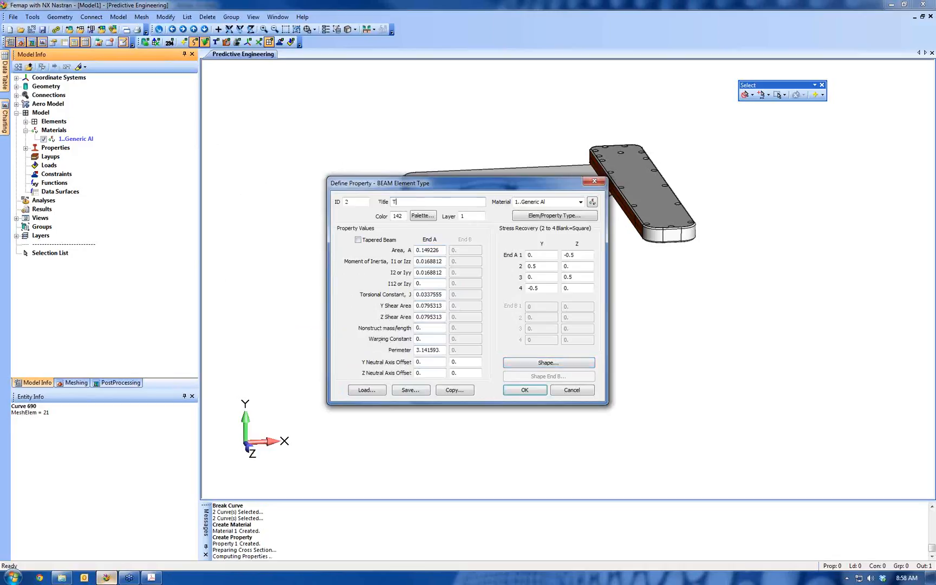
left_click(416, 216)
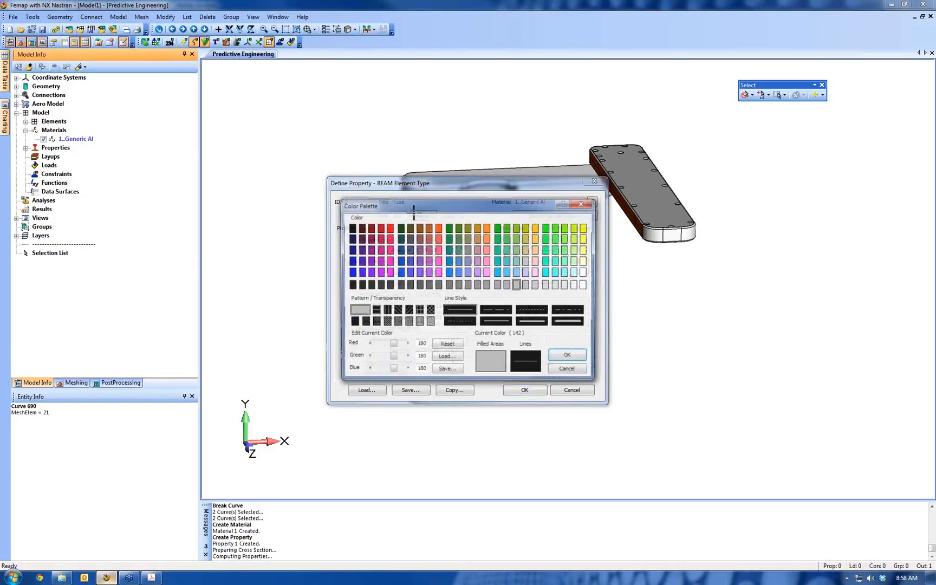
left_click(440, 230)
left_click(568, 356)
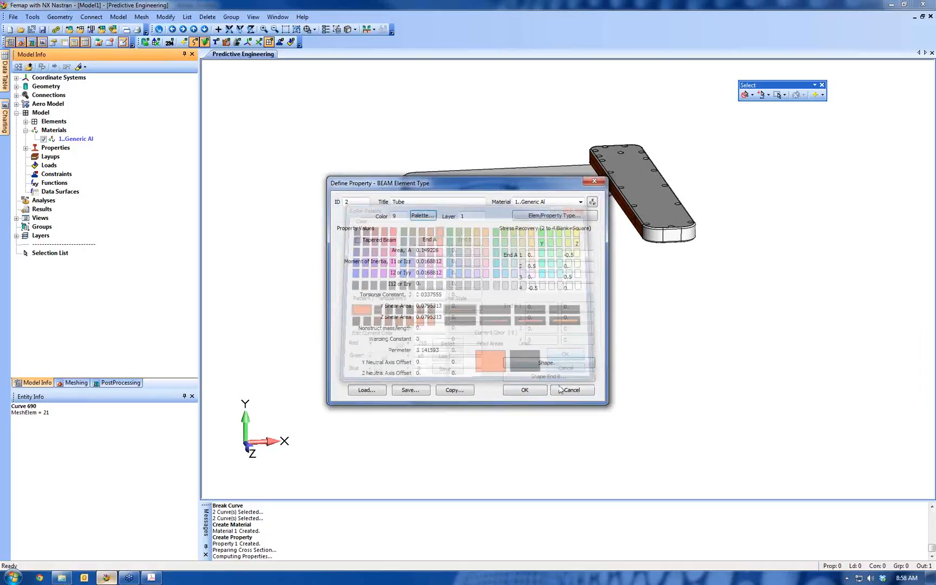
left_click(517, 393)
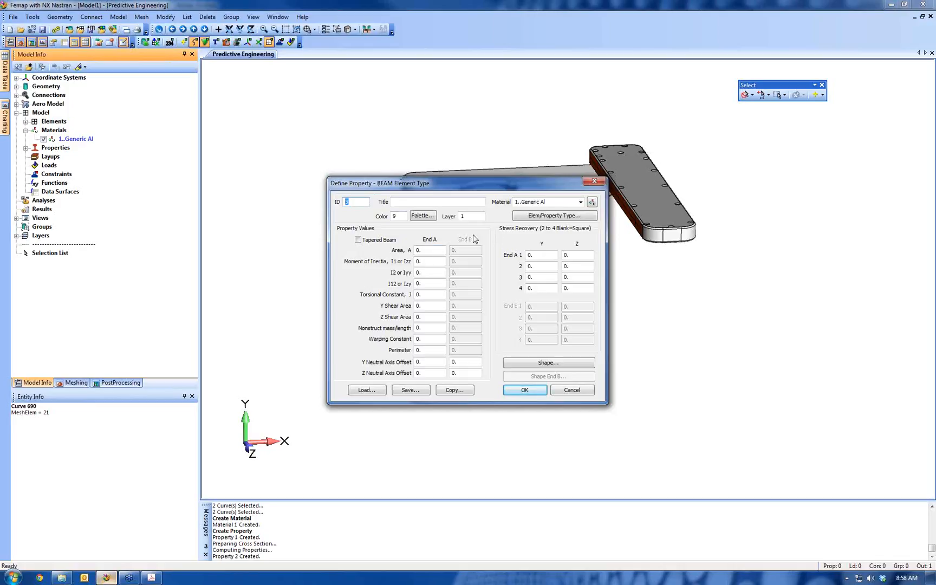
left_click(572, 390)
left_click(26, 147)
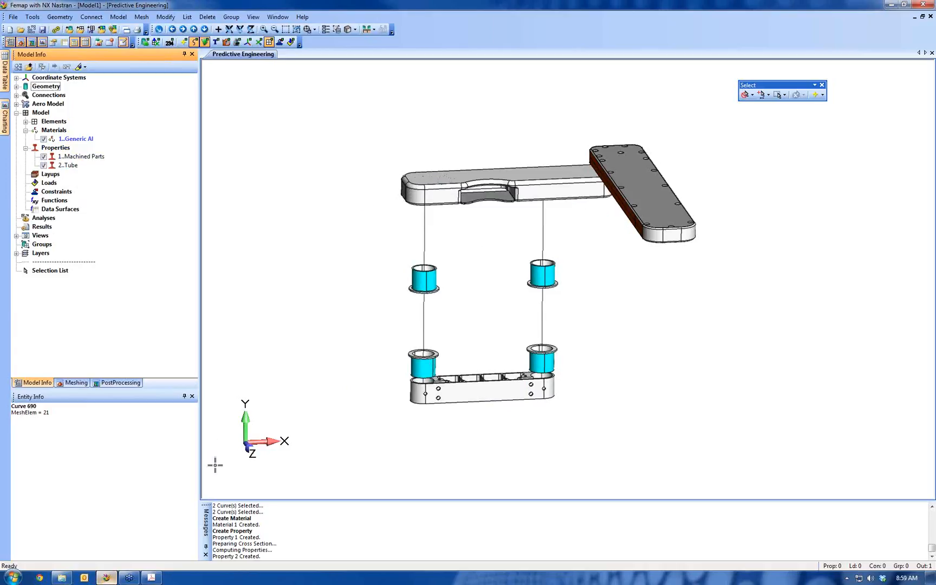
Switch to the seminar PDF in Adobe Acrobat to review the Analysis Workflow page, and return to Femap
left_click(154, 579)
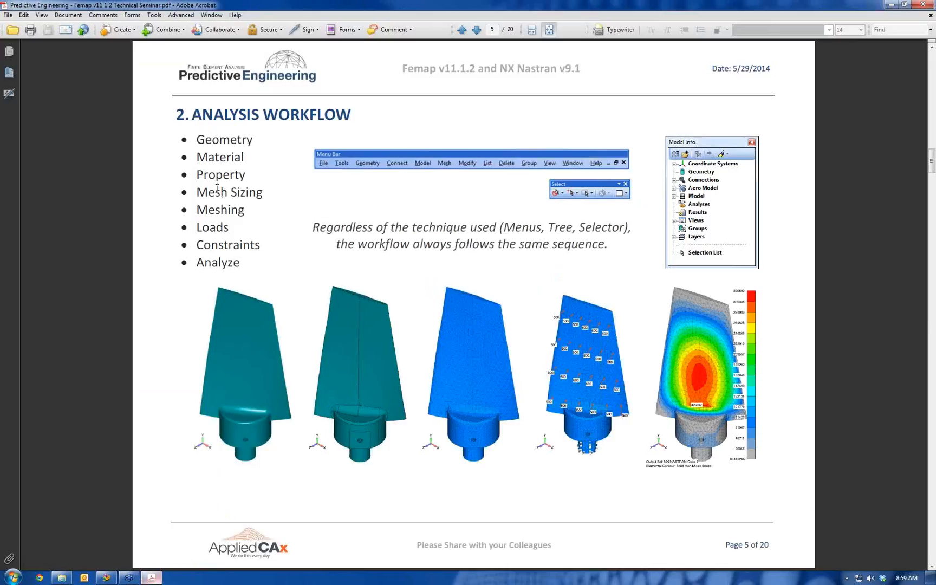
left_click(106, 578)
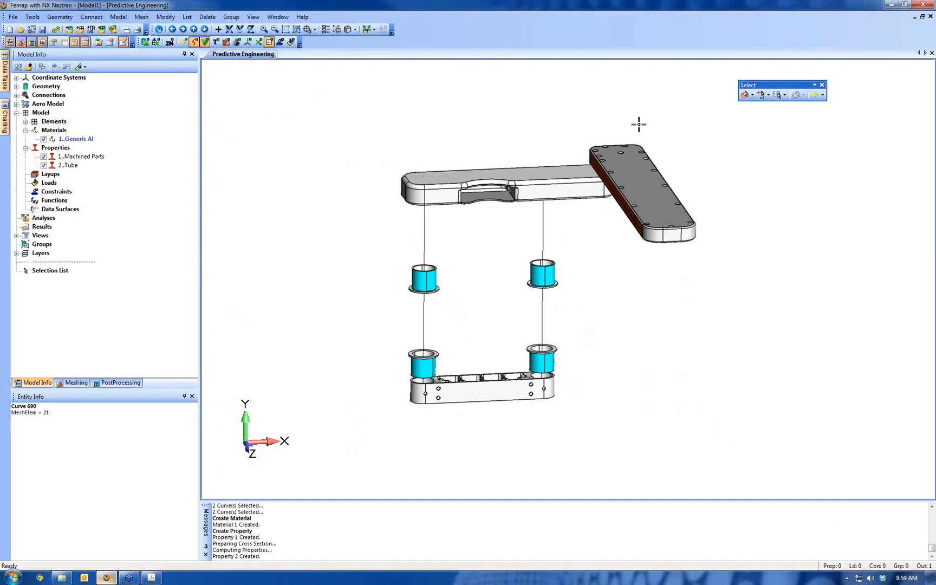
Activate solid selection, hide all solids in the model view, and turn solid selection off again
left_click(746, 95)
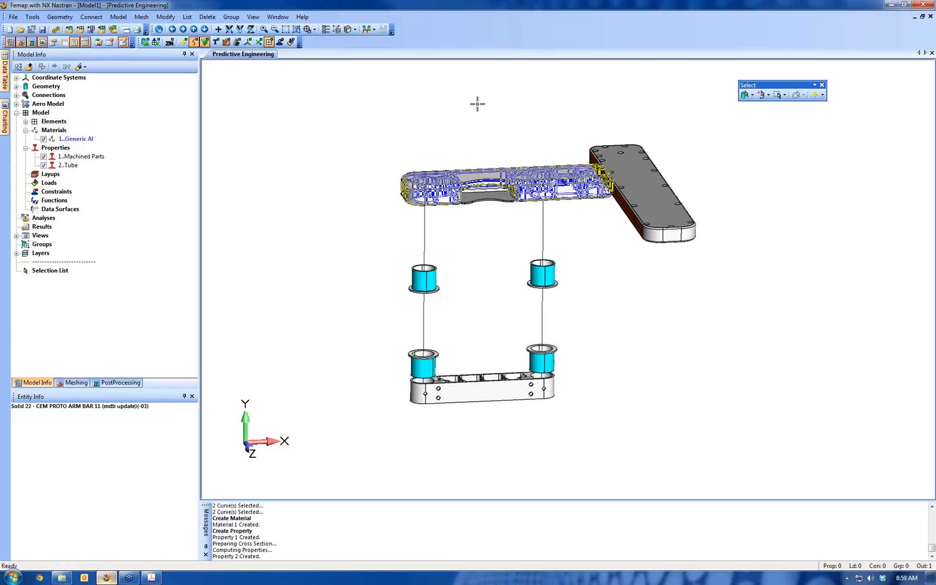
right_click(514, 101)
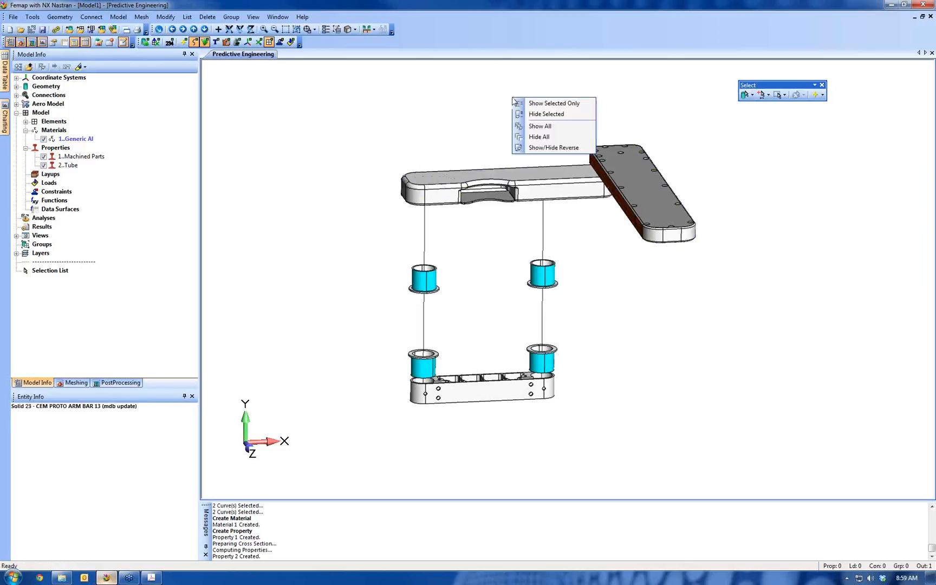
left_click(518, 136)
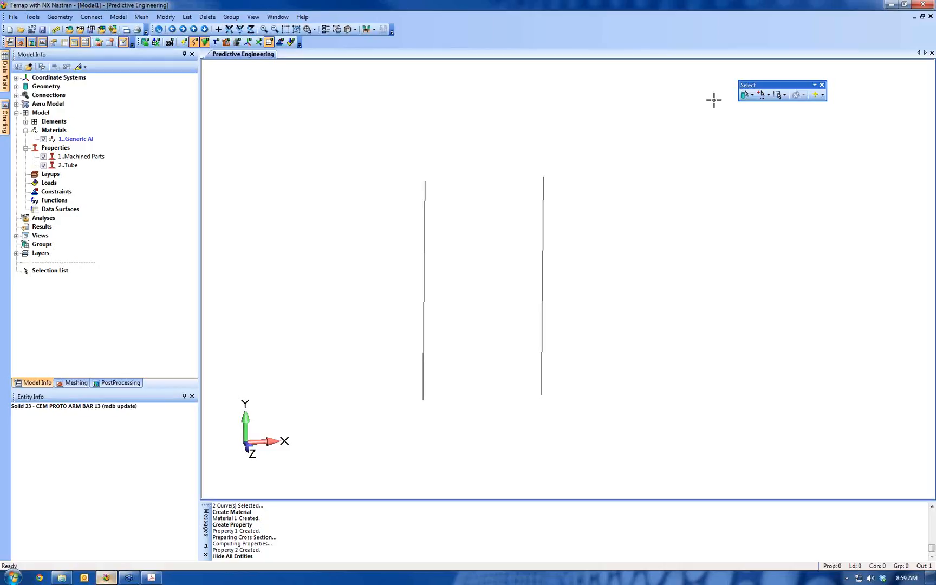
left_click(745, 95)
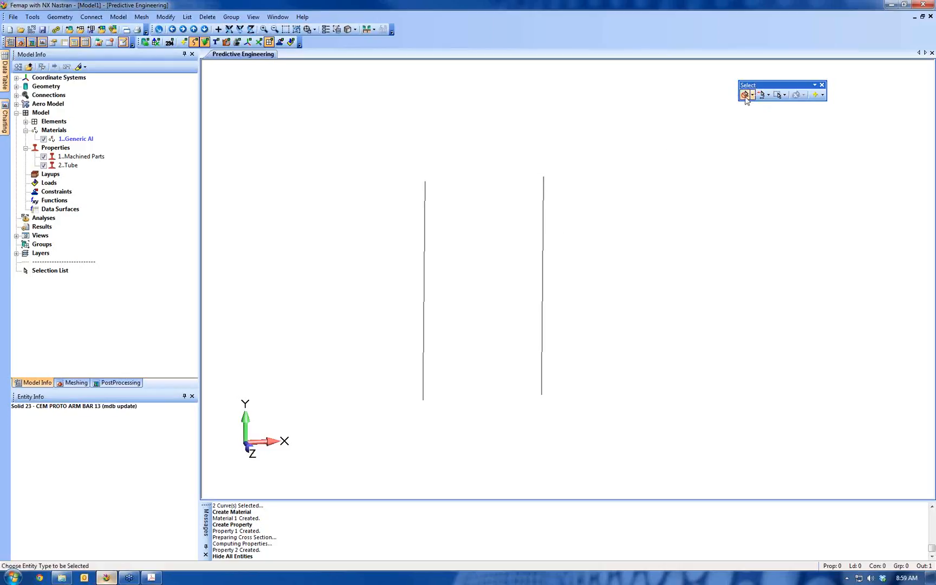
Set the mesh size along all six tube centerline curves to 4 elements each, and end curve mesh sizing
left_click(142, 17)
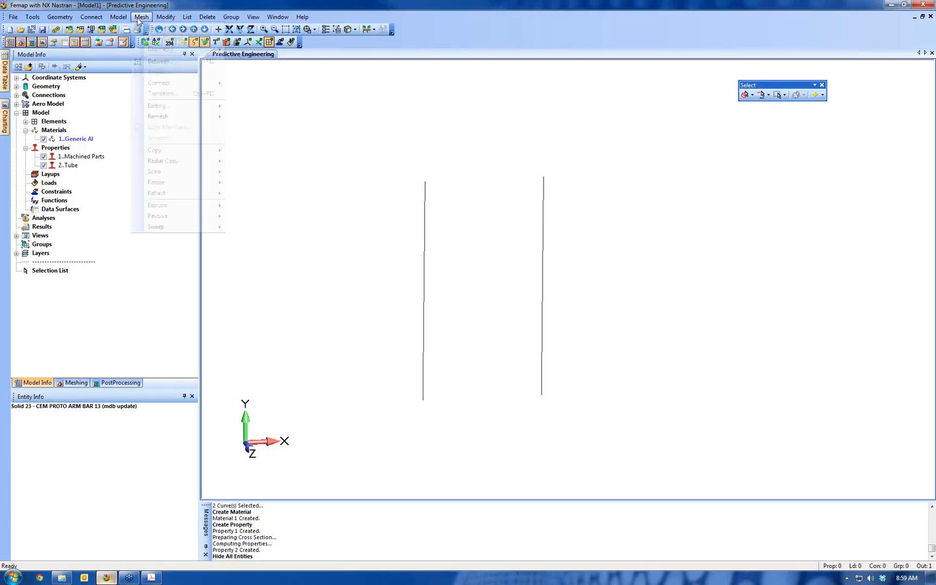
mouse_move(152, 41)
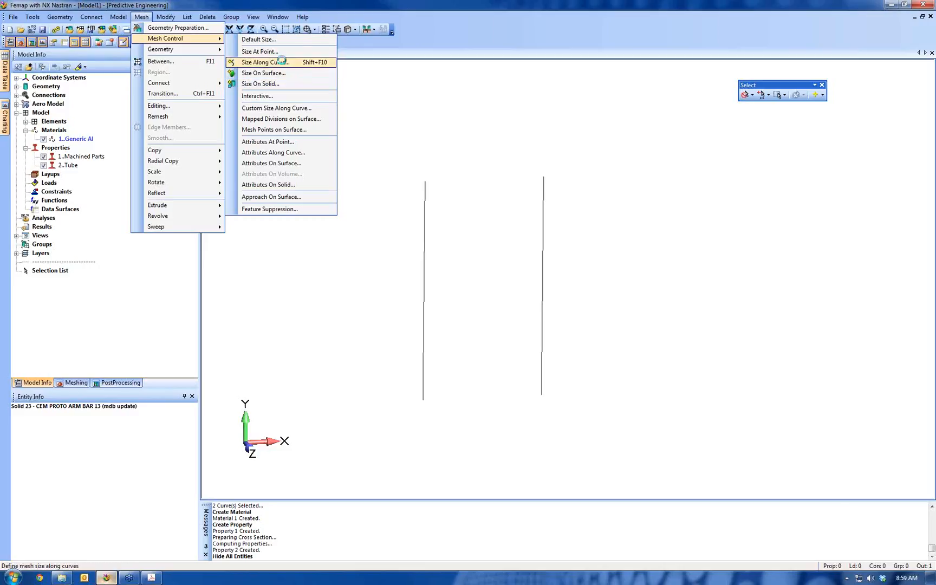
left_click(283, 63)
left_click(418, 196)
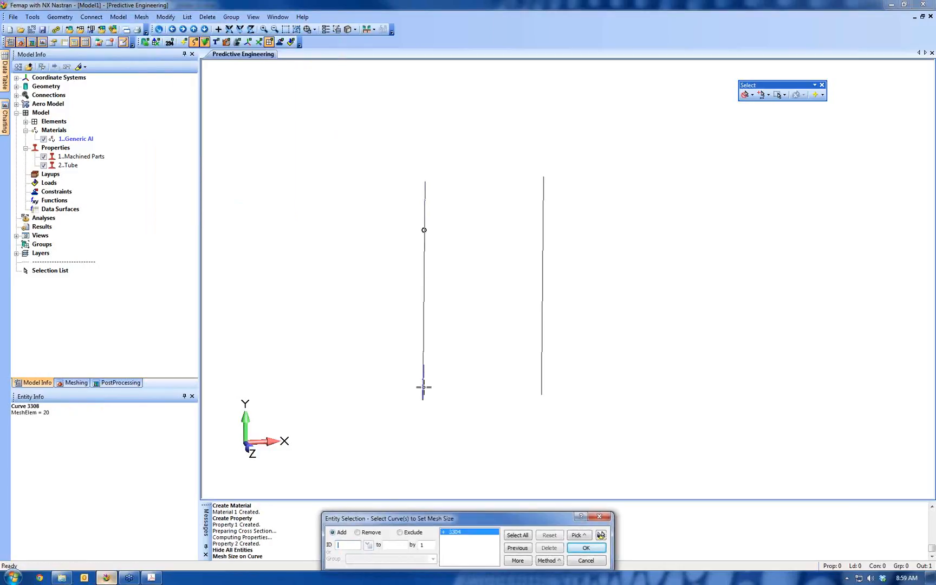
left_click(424, 333)
left_click(423, 382)
left_click(521, 367)
left_click(530, 332)
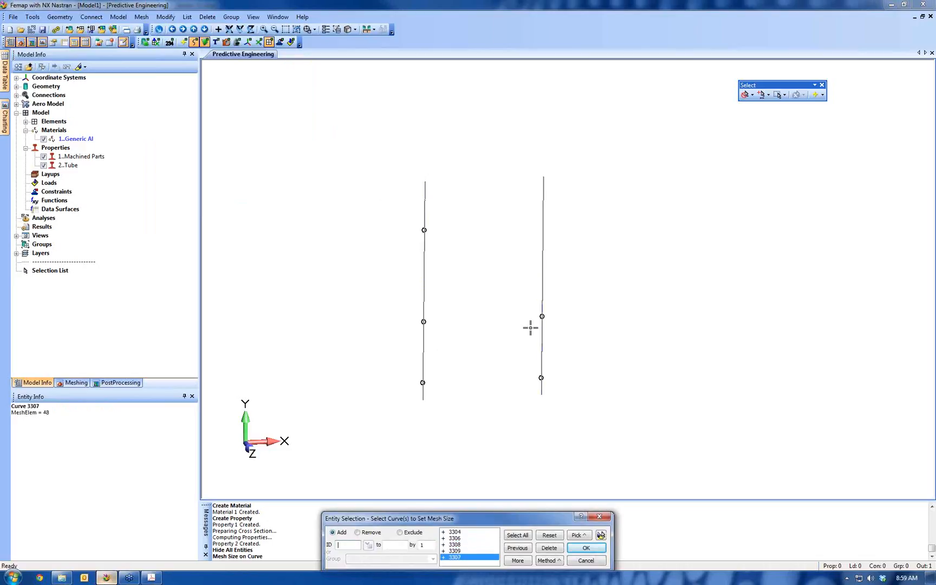
left_click(531, 238)
left_click(601, 535)
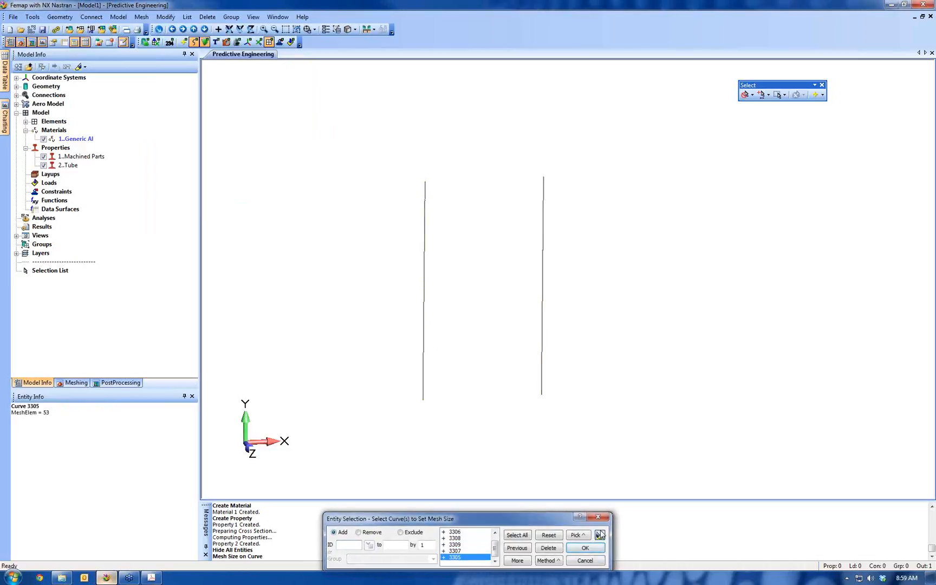
left_click(586, 549)
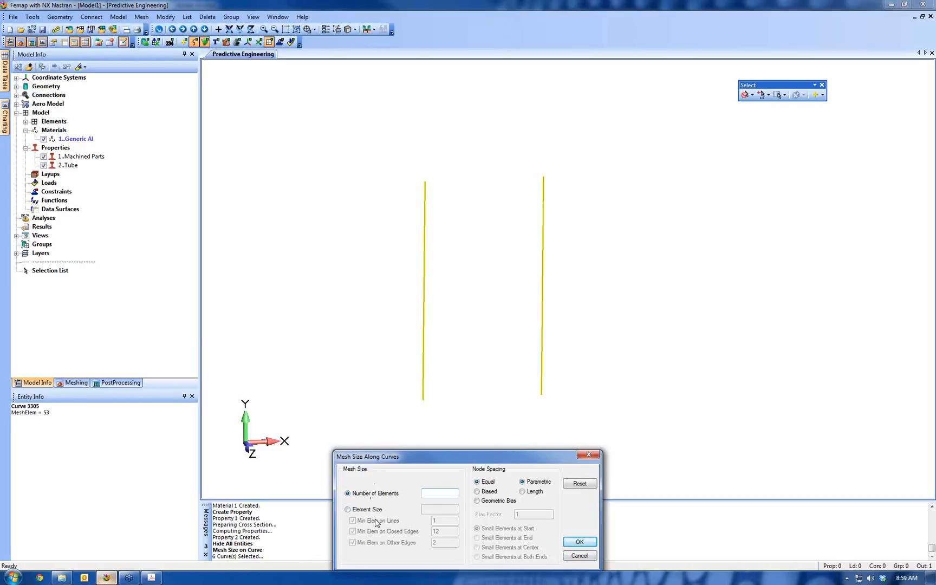
type("4")
left_click(584, 542)
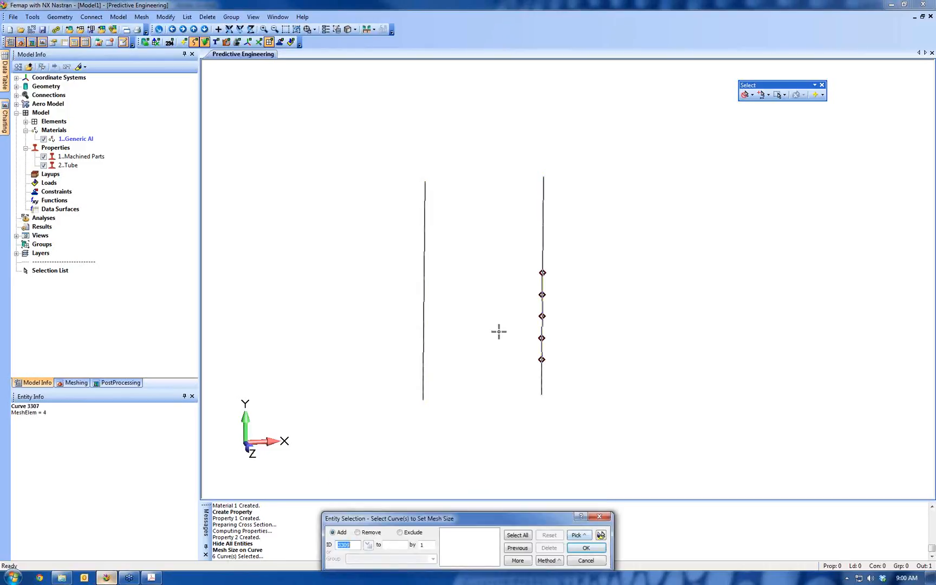
key("Escape")
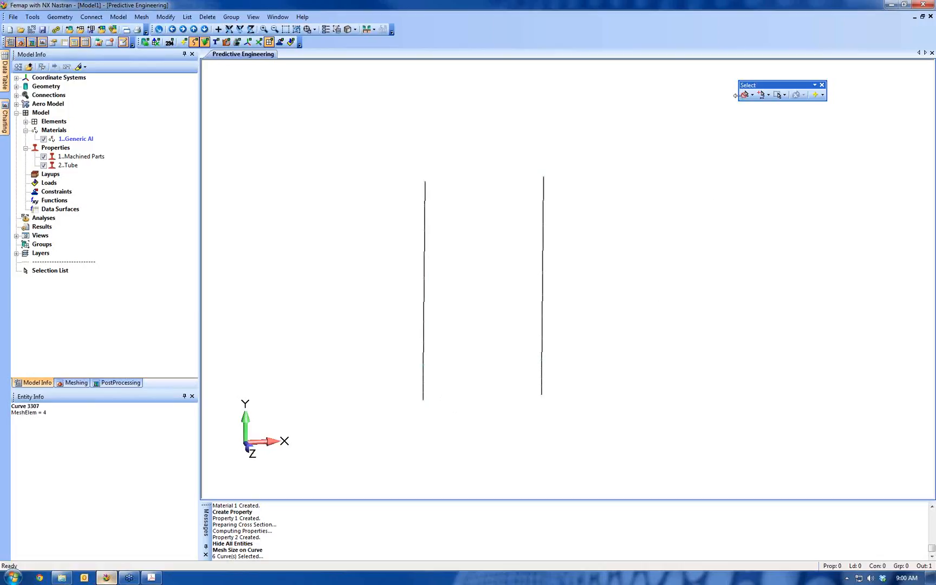
Activate solid selection and show all hidden solids in the model view
left_click(753, 96)
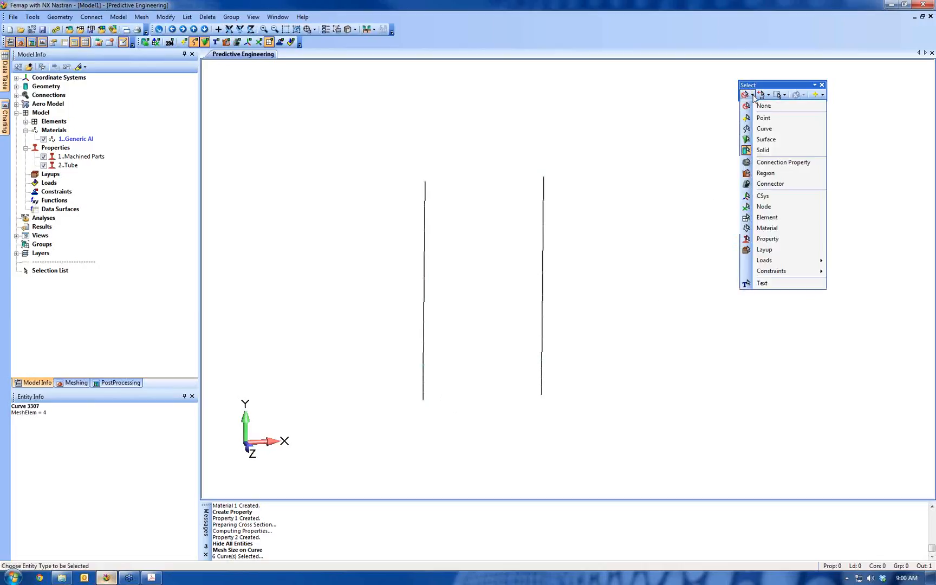
left_click(763, 150)
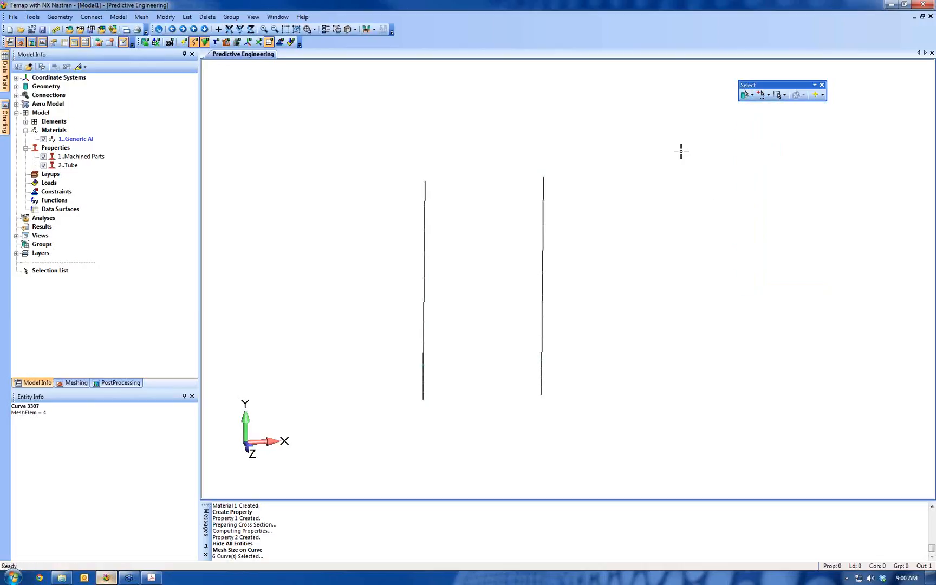
right_click(458, 118)
left_click(488, 147)
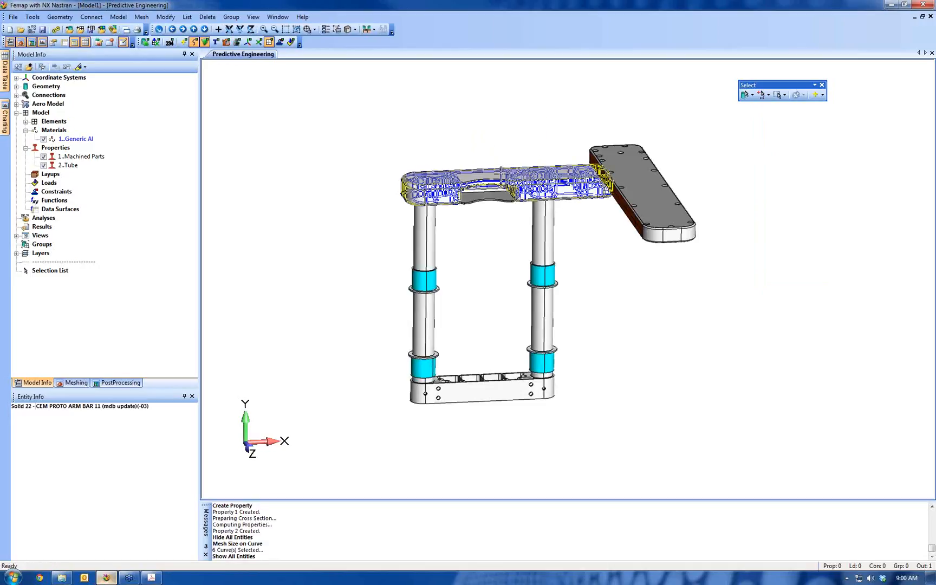
Show only the upper arm bar and the lower tube brace solids, then clear the selection and turn off solid selection
left_click(539, 173)
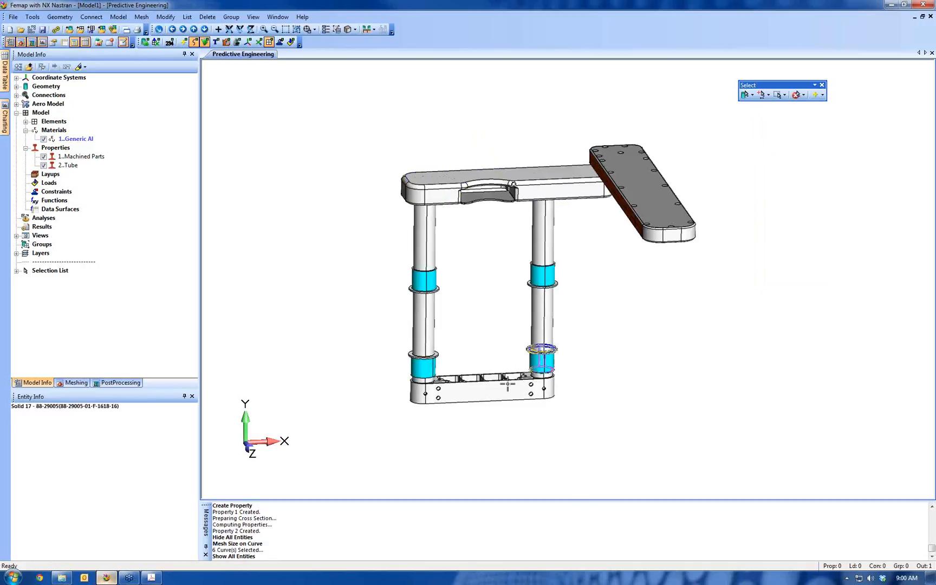
left_click(505, 384)
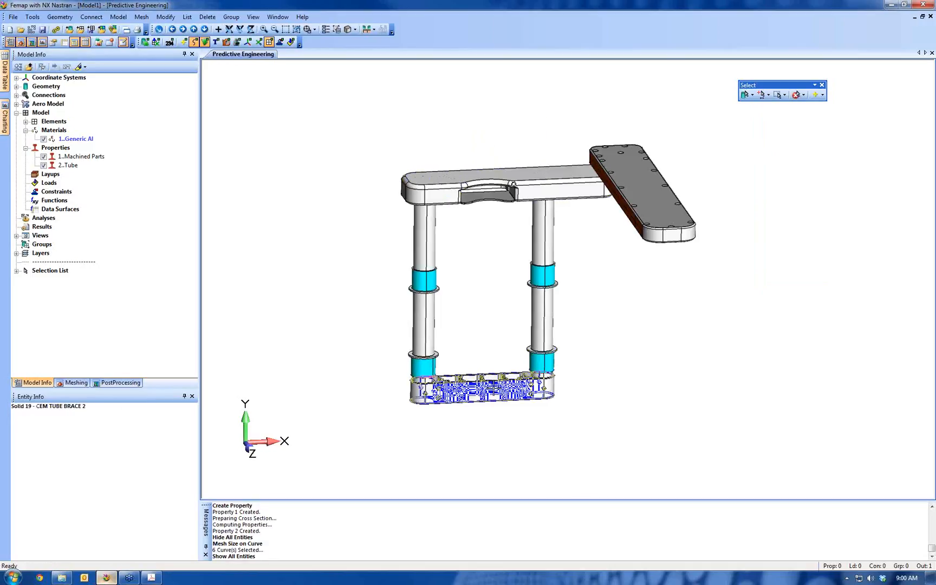
right_click(307, 167)
left_click(333, 175)
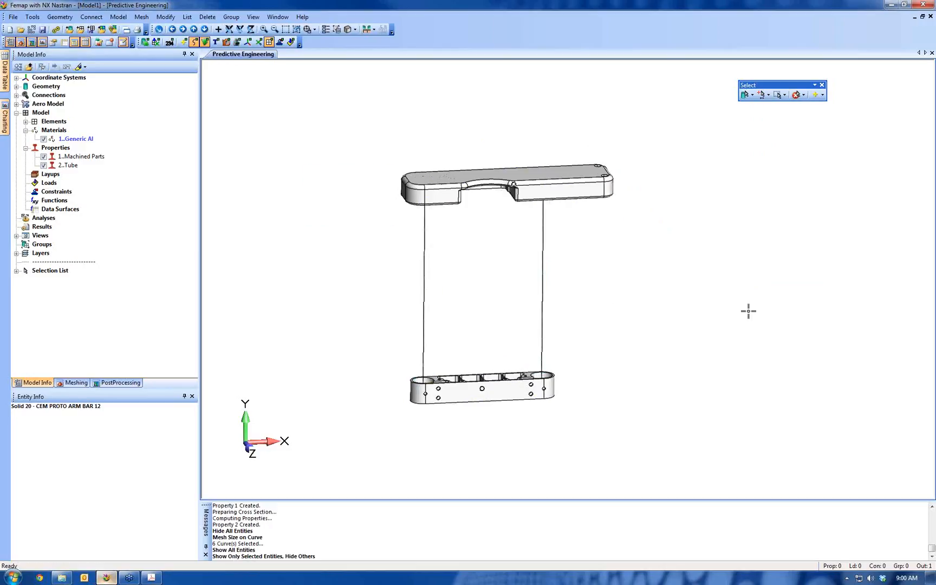
middle_click_drag(748, 312, 759, 160)
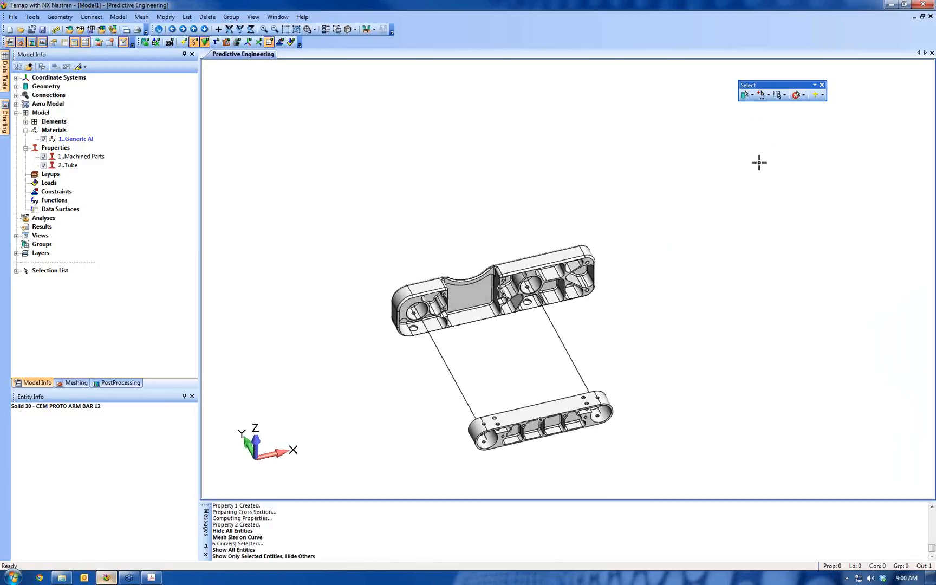
left_click(796, 96)
left_click(795, 96)
Run Geometry Preparation on the arm bar and tube brace solids with preparation and mesh sizing both at .1
left_click(141, 16)
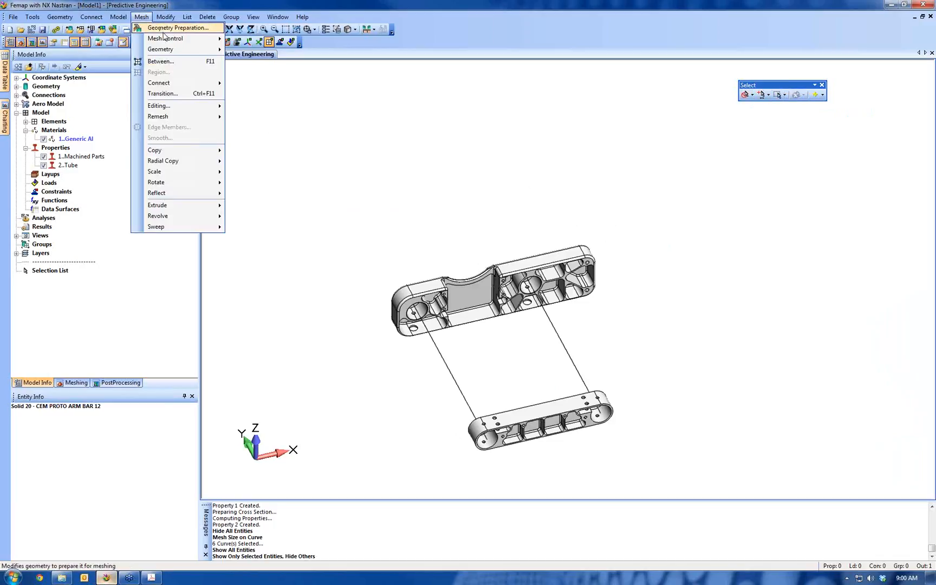
mouse_move(168, 39)
left_click(179, 27)
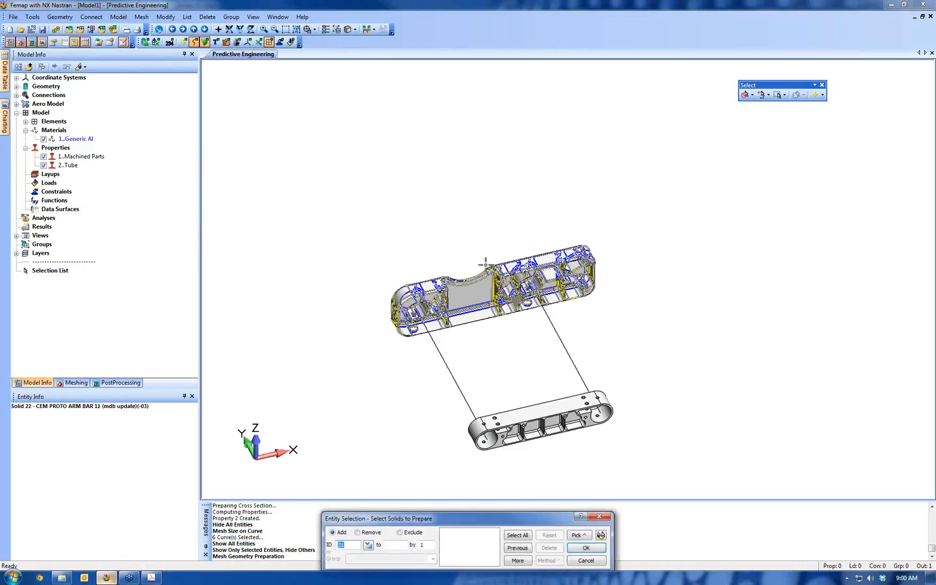
left_click(488, 290)
left_click(549, 433)
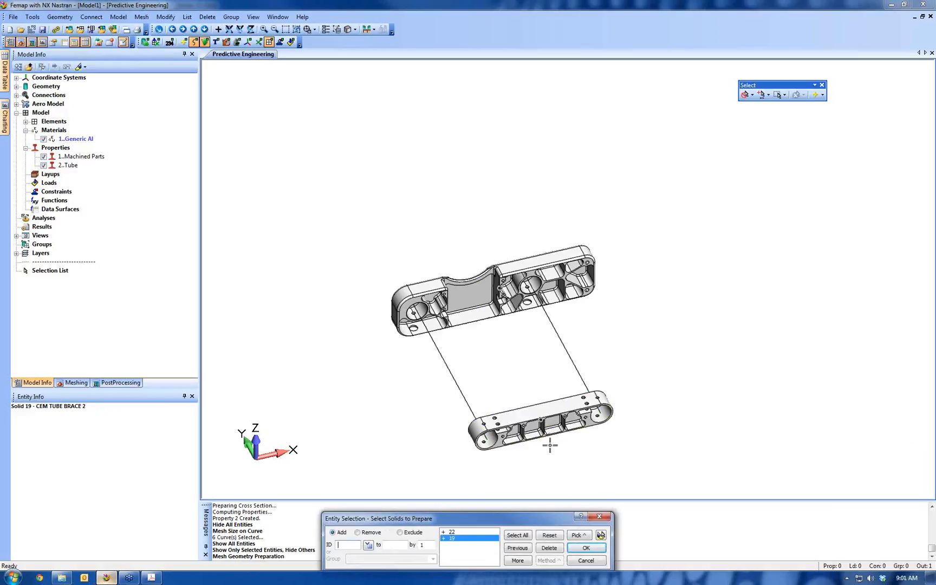
left_click(587, 547)
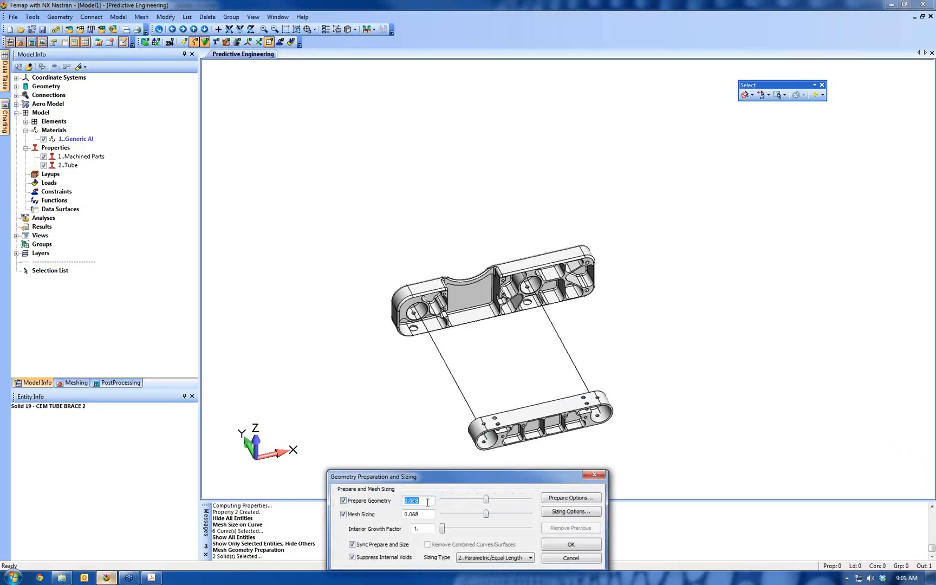
type(".1")
key("Tab")
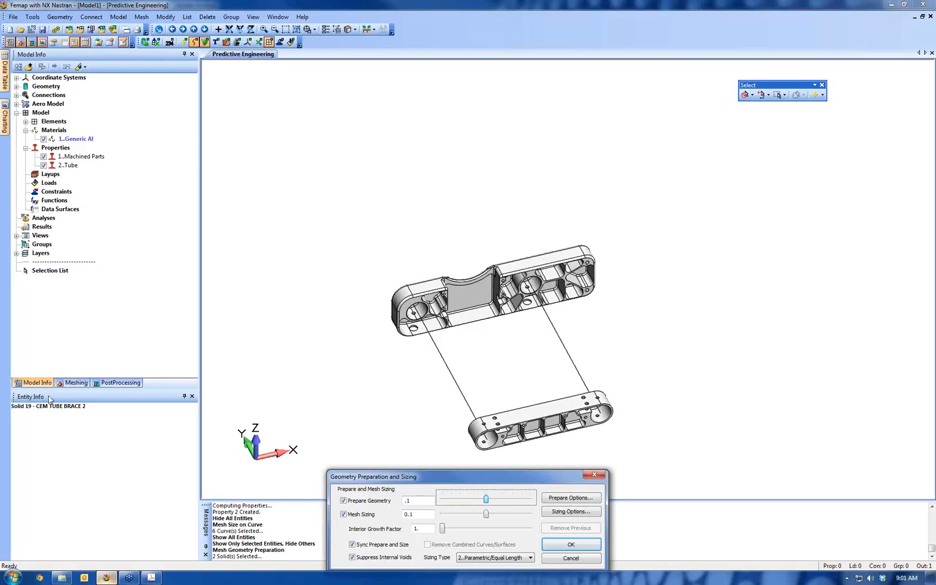
left_click(572, 545)
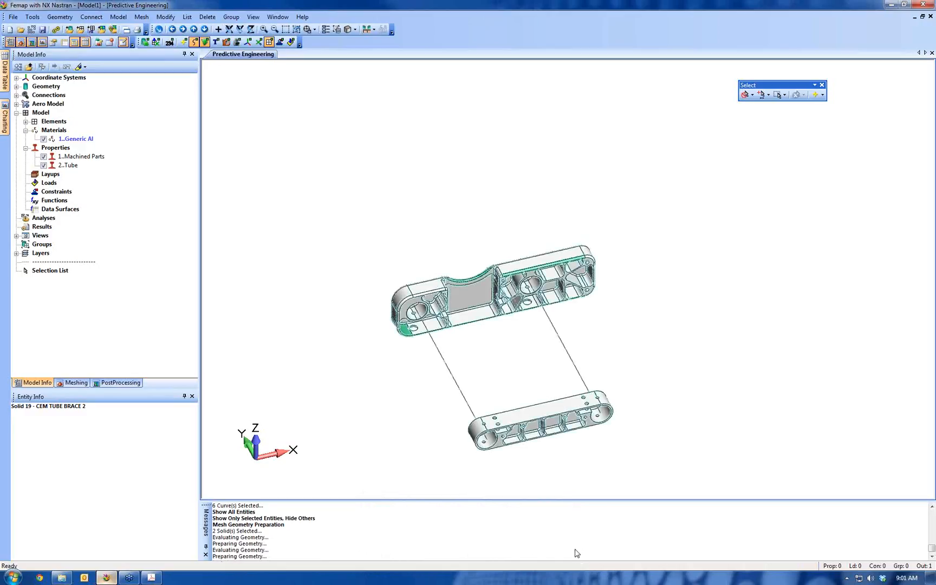
Tetrahedral-mesh the arm bar and tube brace solids with the Machined Parts property, keeping midside nodes on
scroll(493, 431, "up", 5)
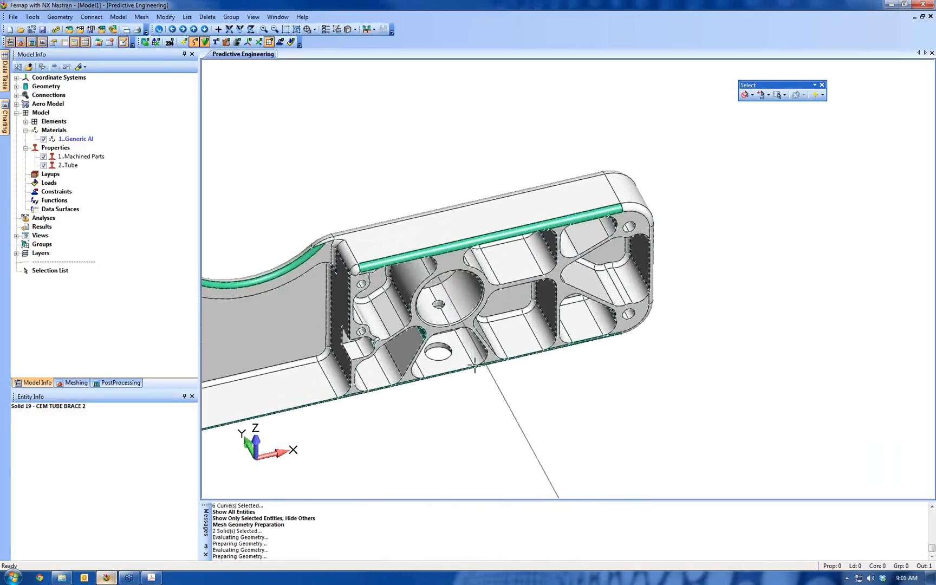
middle_click_drag(621, 258, 670, 246, "ctrl")
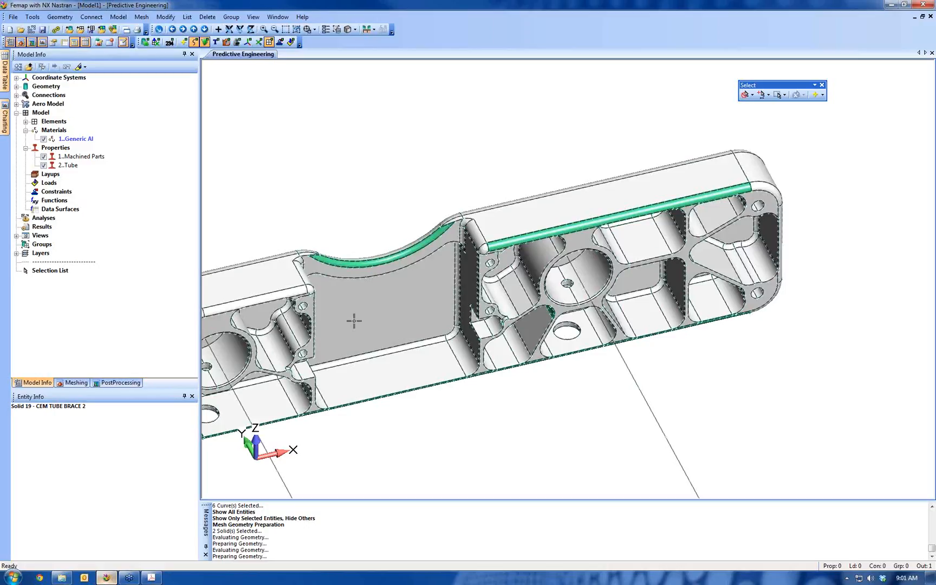
middle_click_drag(316, 358, 561, 256, "ctrl")
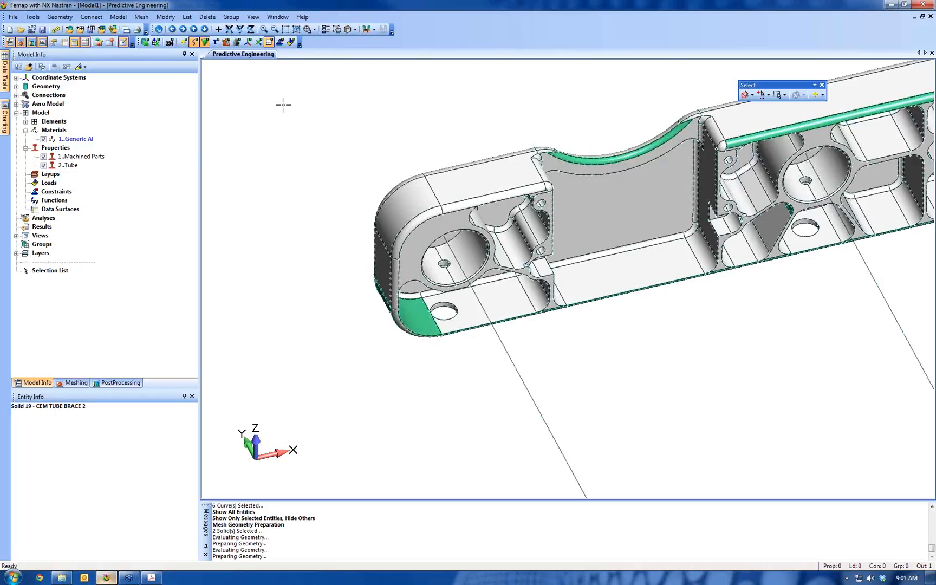
left_click(144, 17)
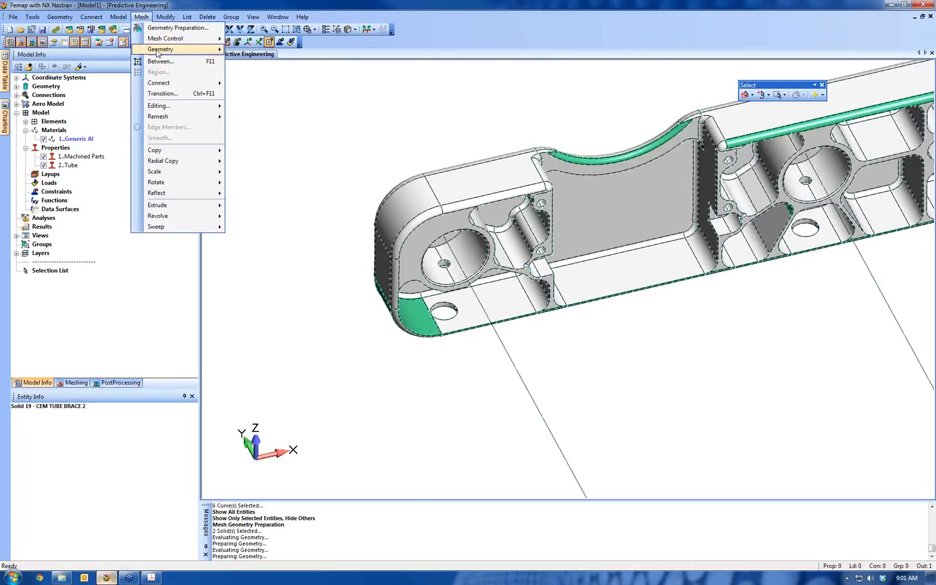
mouse_move(175, 53)
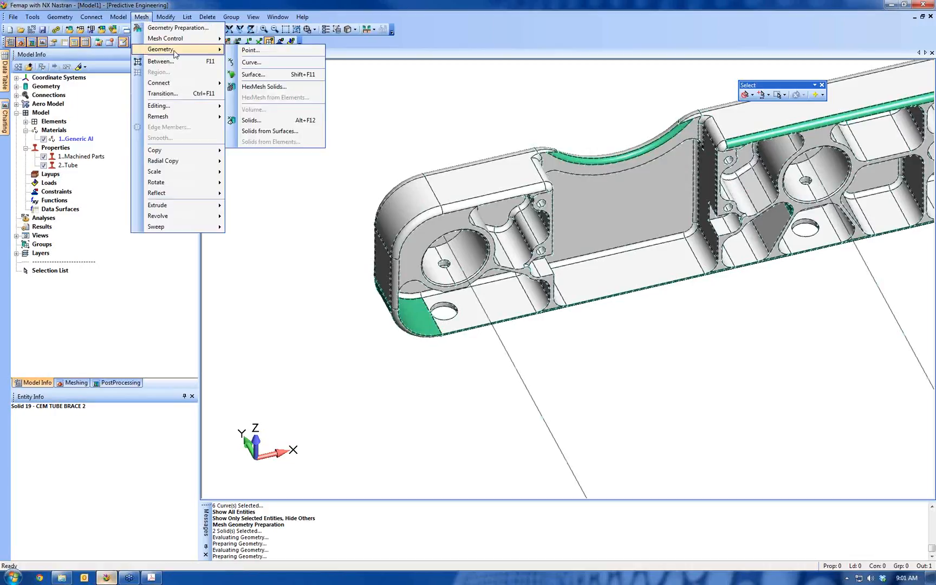
left_click(246, 124)
left_click(558, 265)
scroll(607, 279, "down", 4)
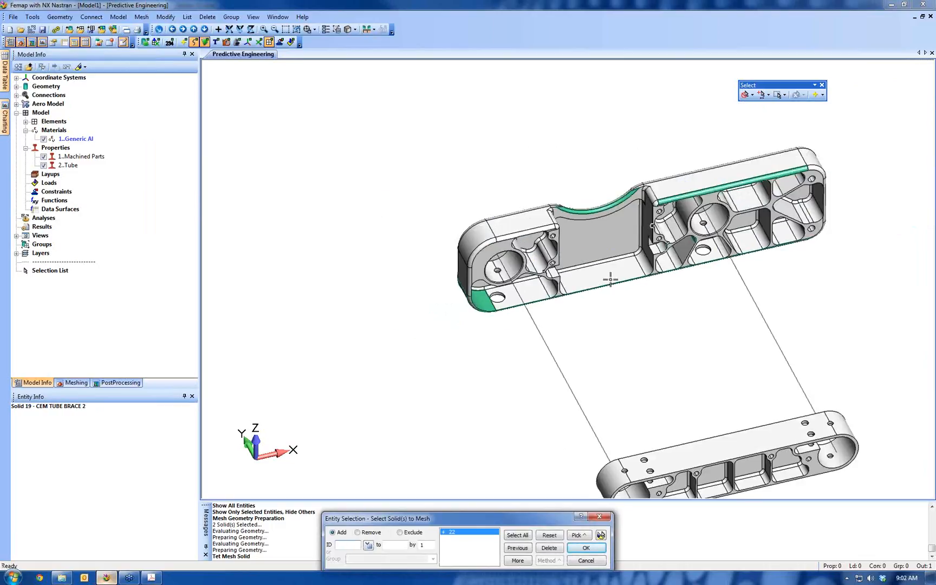
scroll(610, 279, "down", 2)
left_click(657, 401)
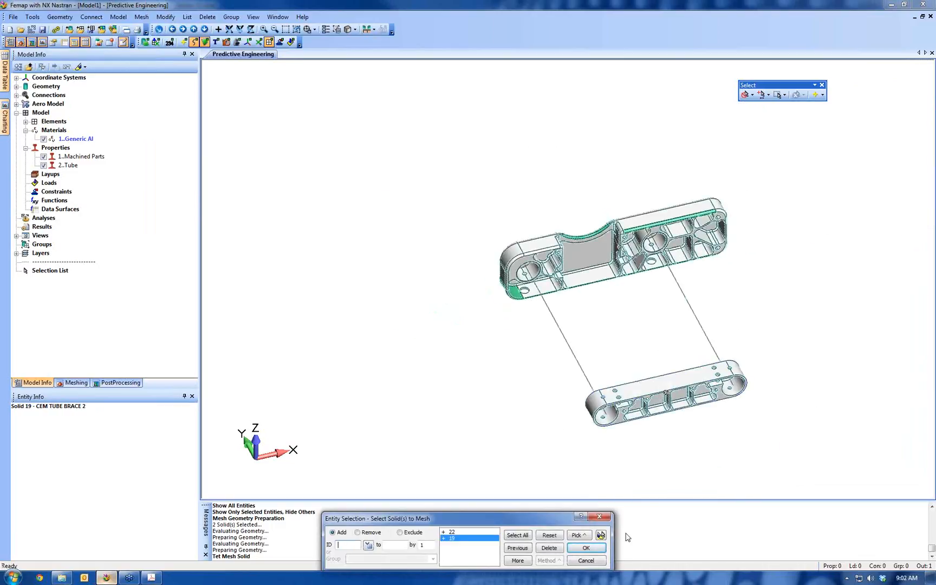
left_click(586, 548)
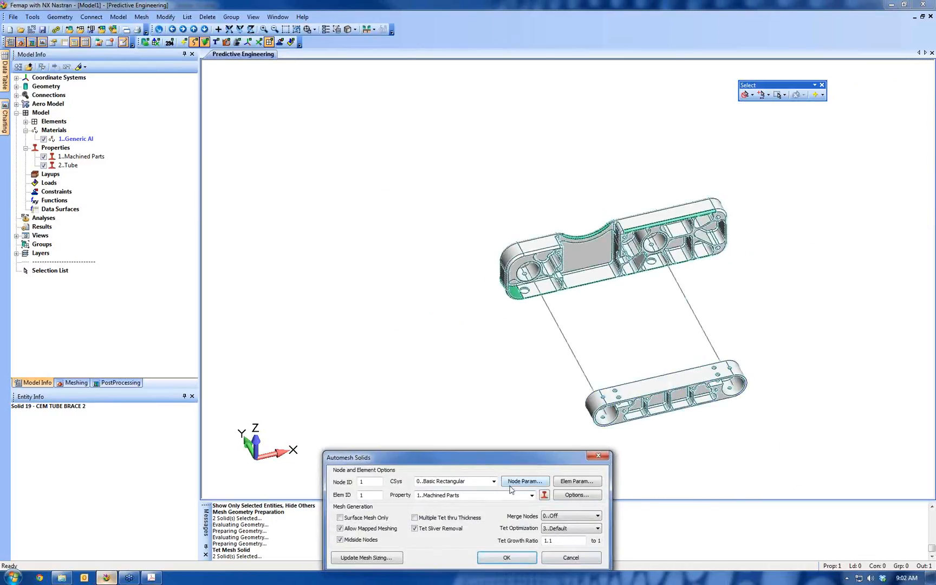
left_click(507, 557)
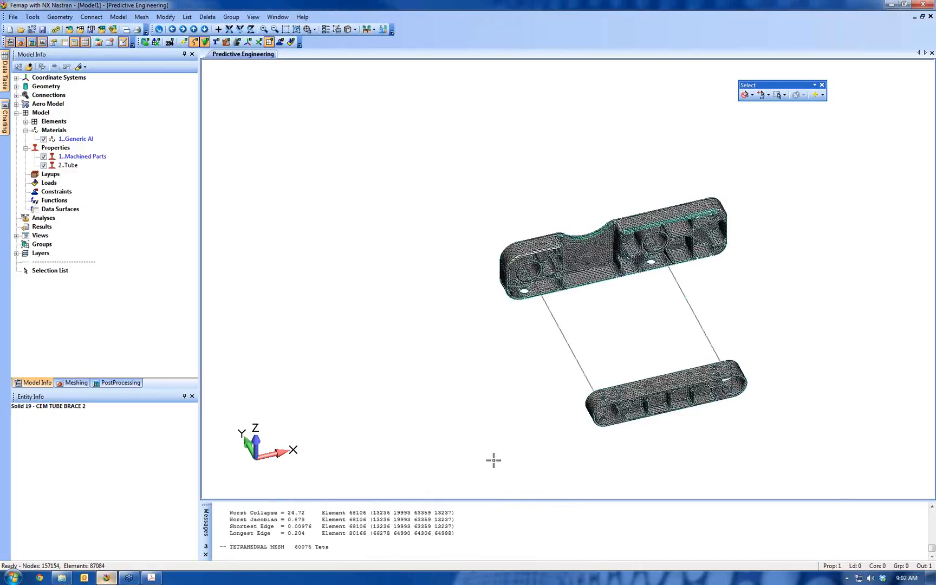
scroll(545, 190, "up", 5)
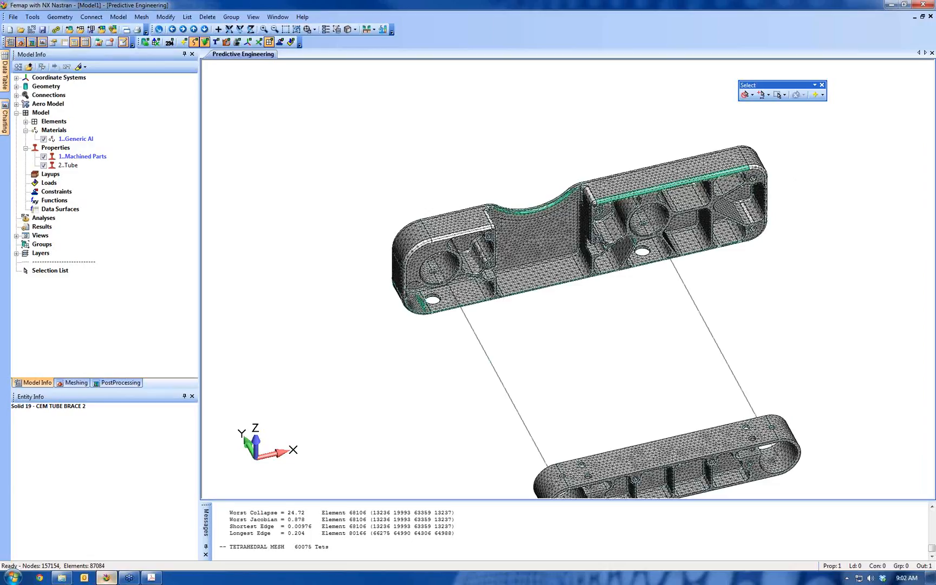
scroll(540, 303, "up", 5)
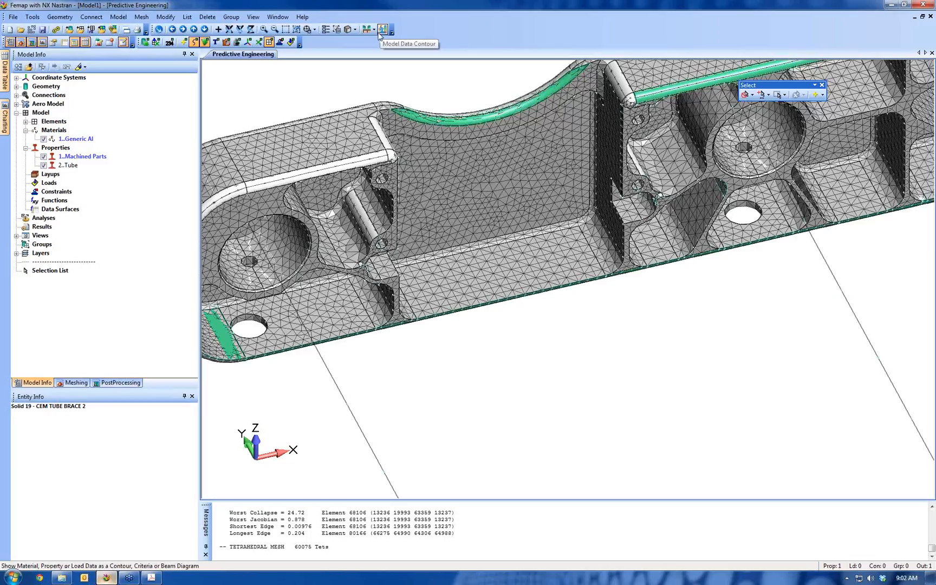
left_click(253, 18)
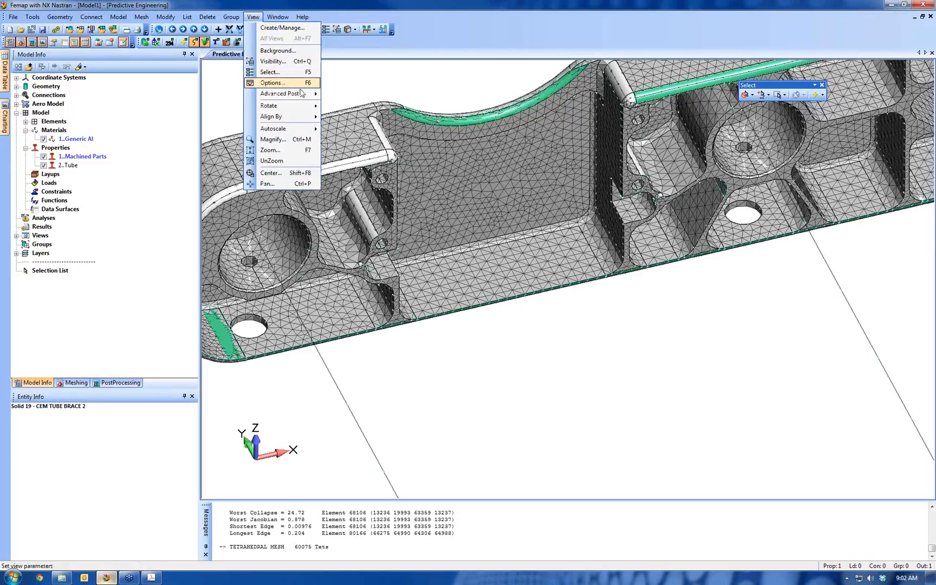
mouse_move(295, 94)
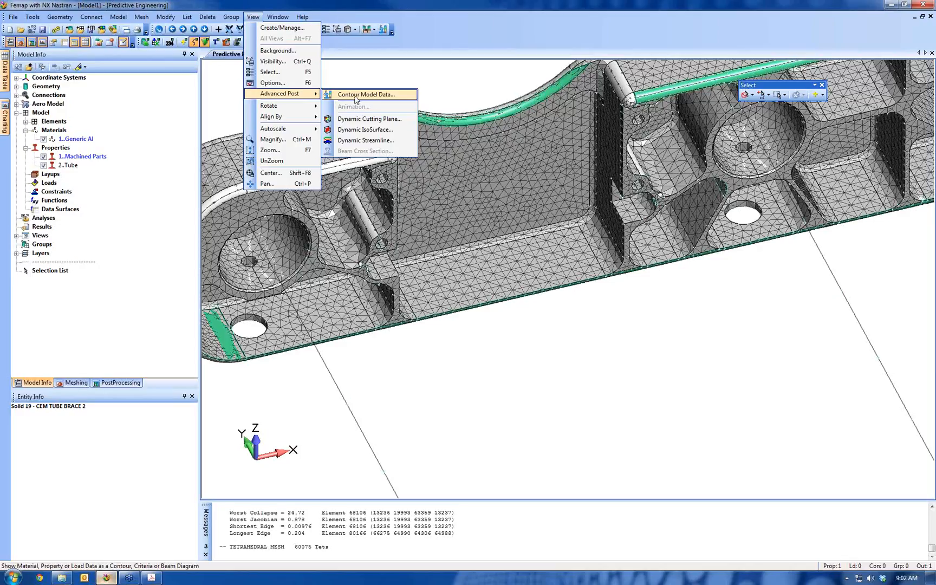
left_click(372, 428)
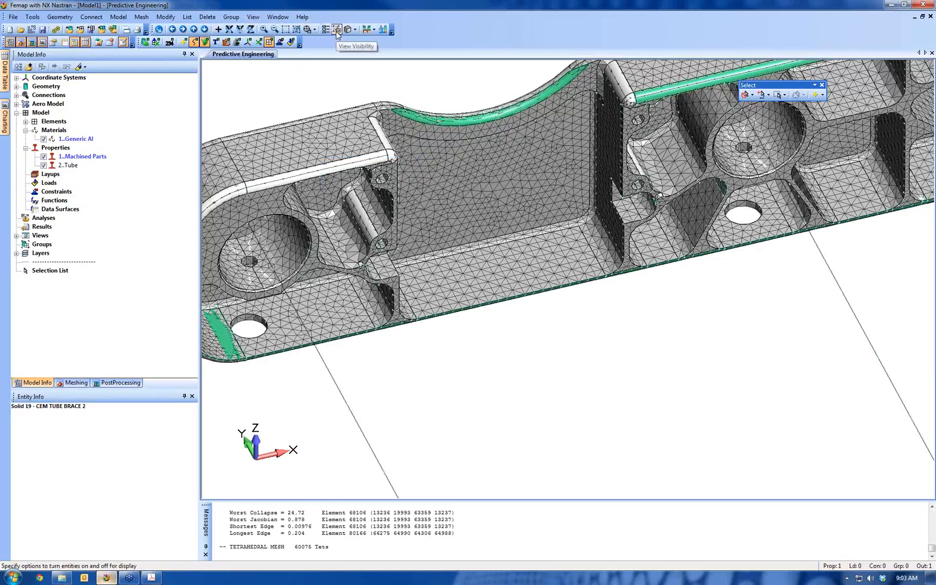
Turn off the display of all entities except elements so only the mesh is shown
left_click(254, 17)
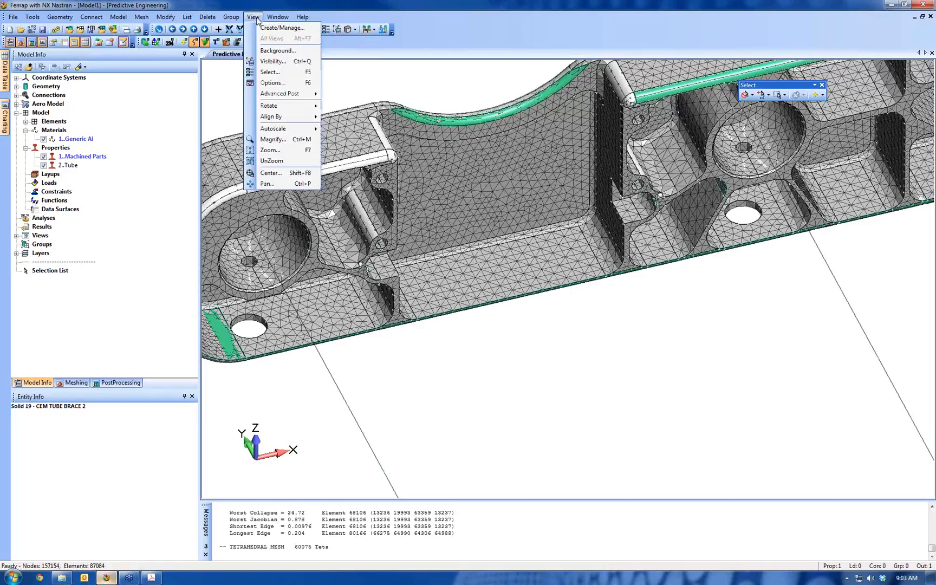
left_click(287, 61)
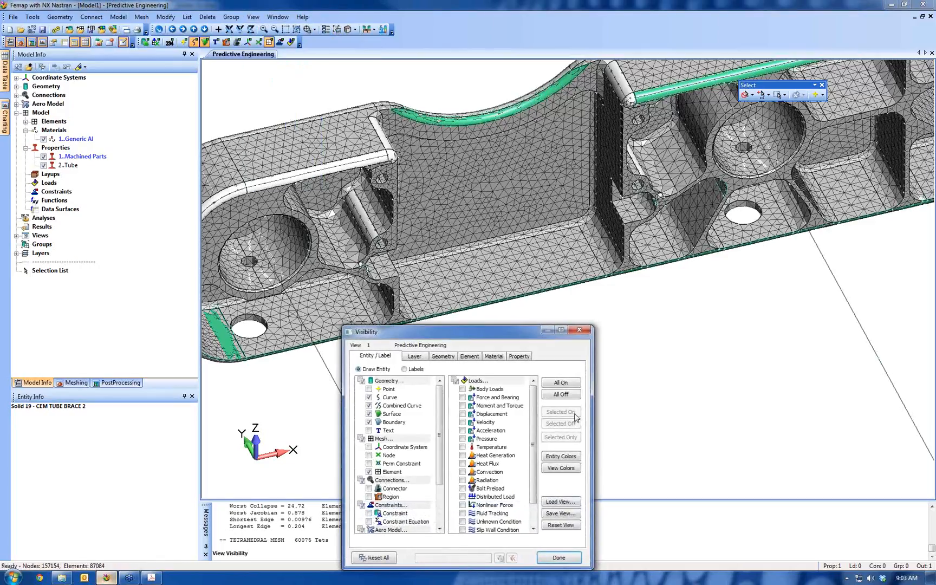
left_click(568, 400)
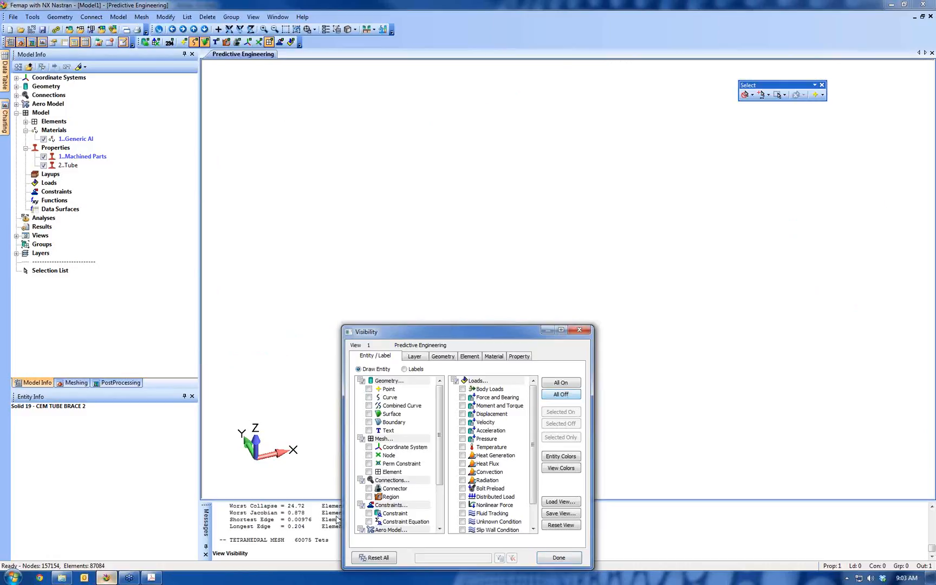
left_click(370, 472)
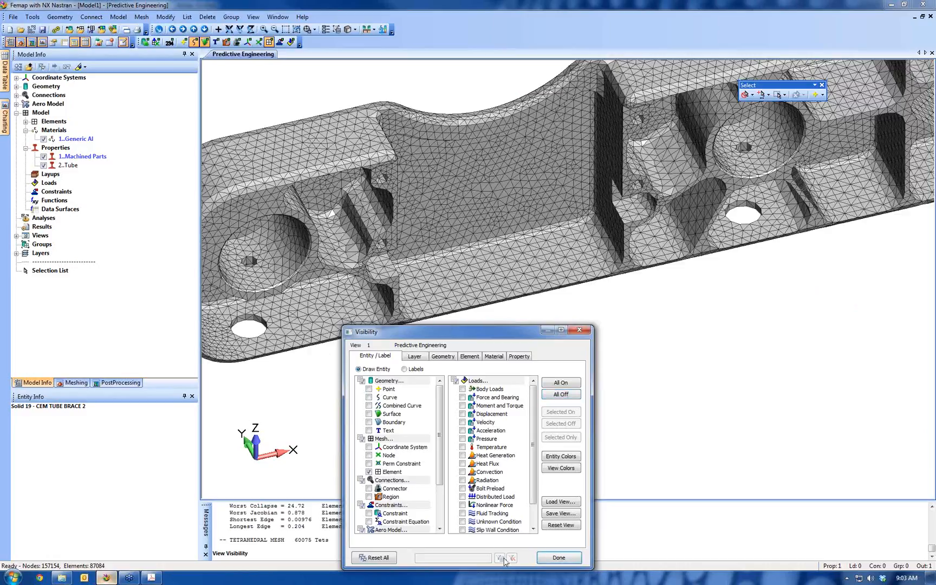
left_click(558, 557)
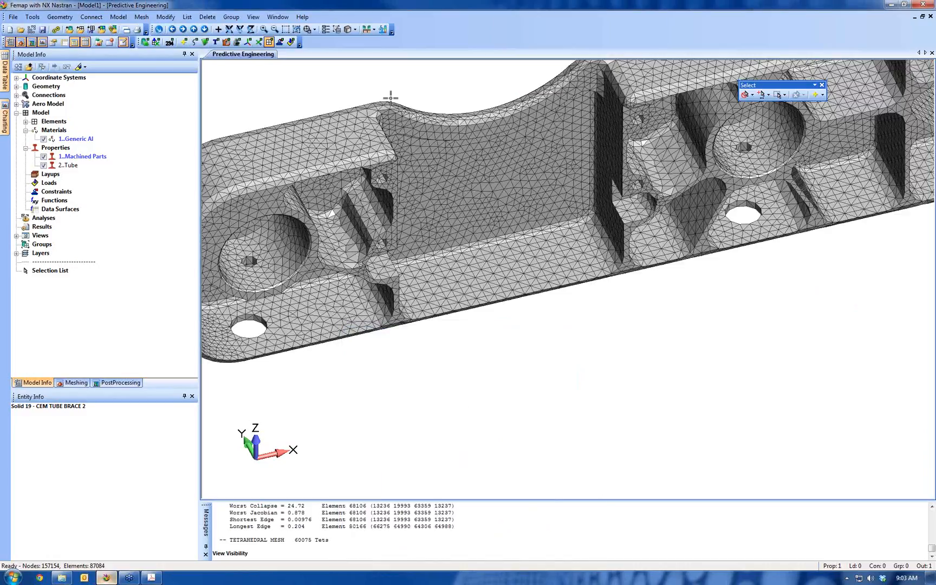
Contour the model data by the Jacobian element quality measure with labels allowed, showing it on all elements
left_click(382, 29)
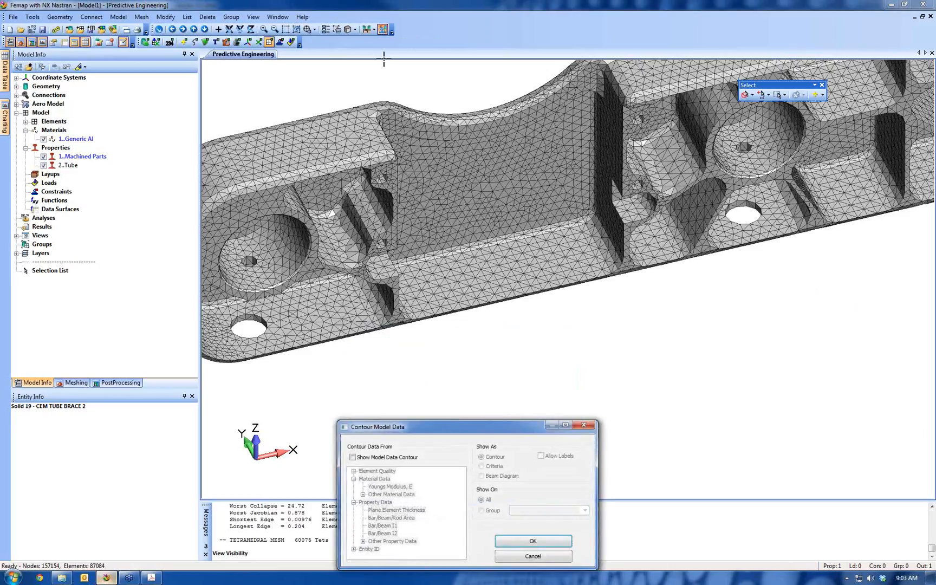
left_click_drag(551, 344, 587, 325)
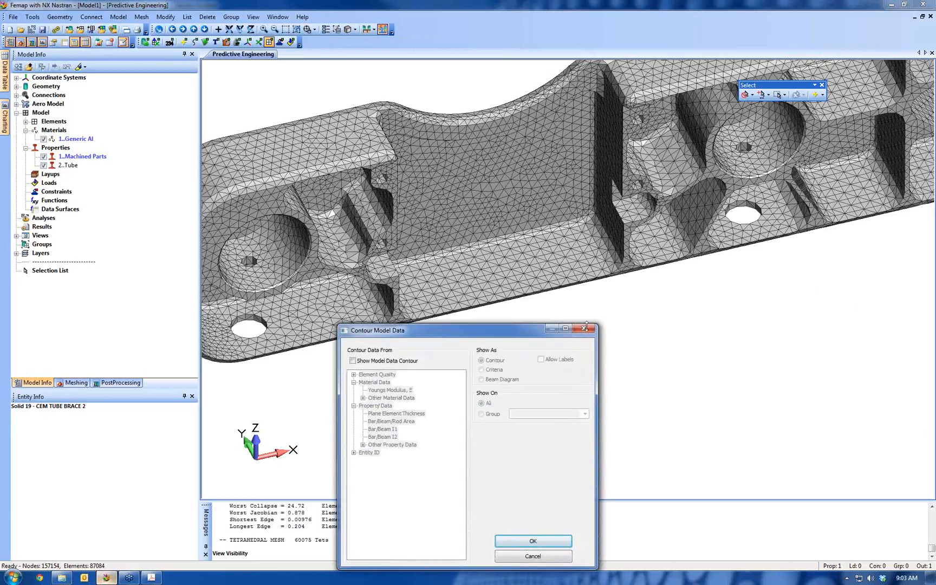
left_click(398, 364)
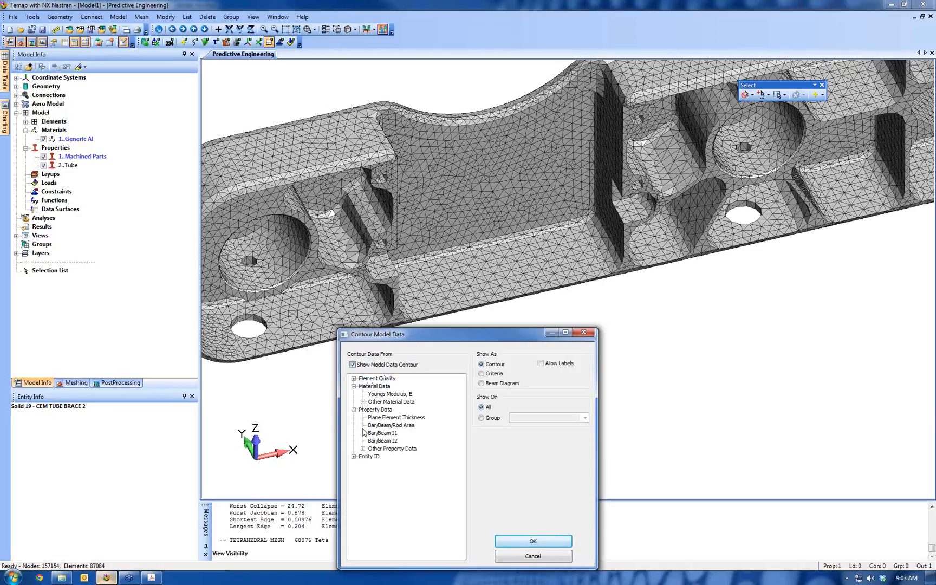
left_click(374, 379)
left_click(353, 378)
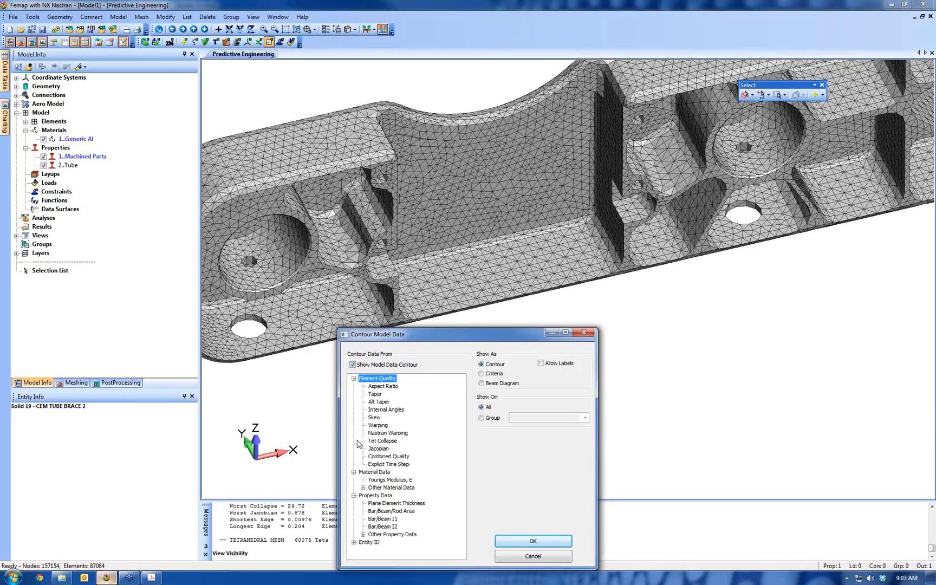
left_click(379, 450)
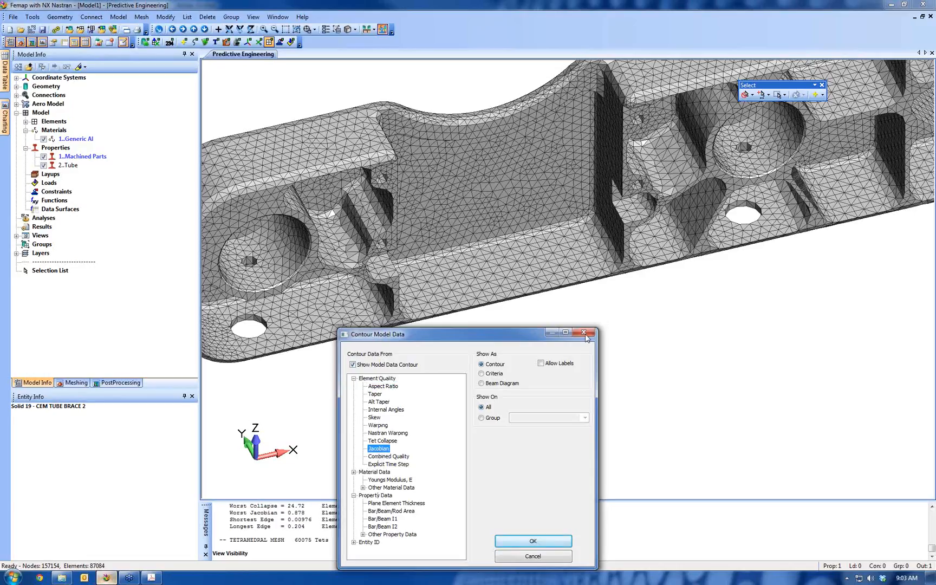
left_click(542, 364)
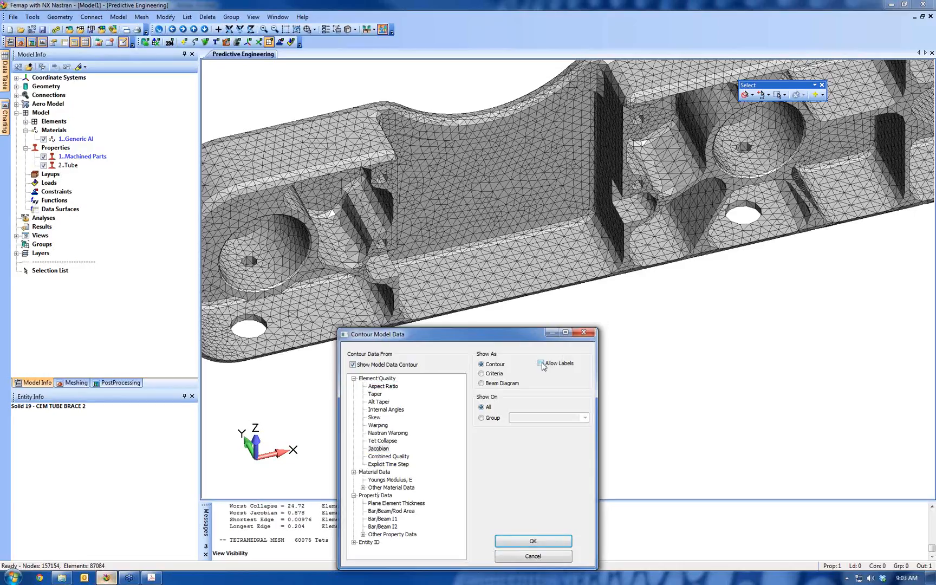
left_click(378, 450)
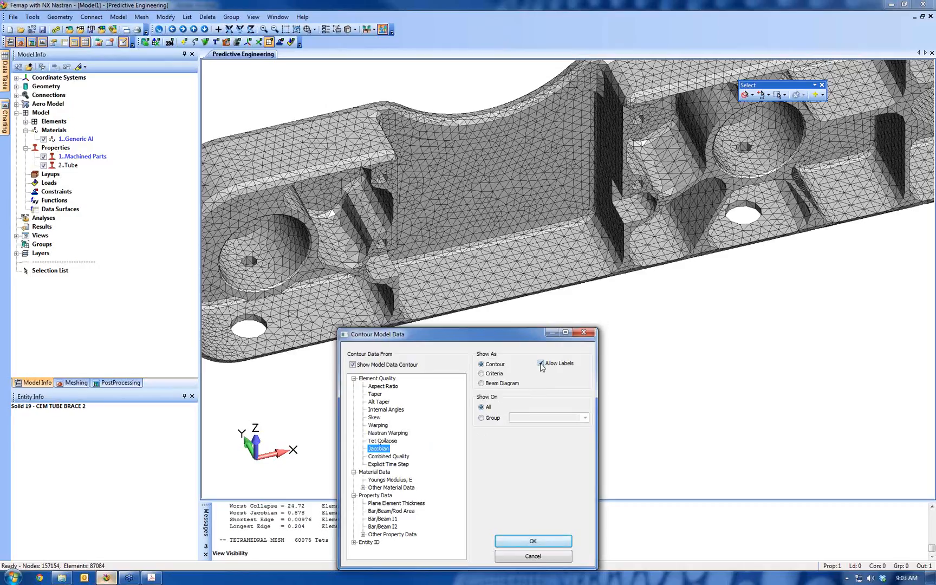
left_click(533, 540)
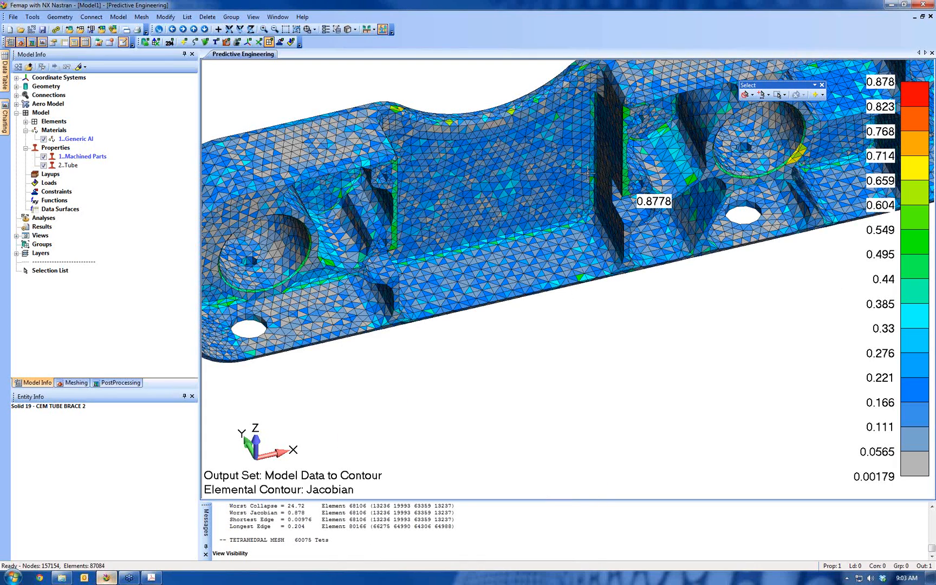
Turn on curve display over the contoured mesh around the element labelled with the highest Jacobian
scroll(585, 247, "up", 10)
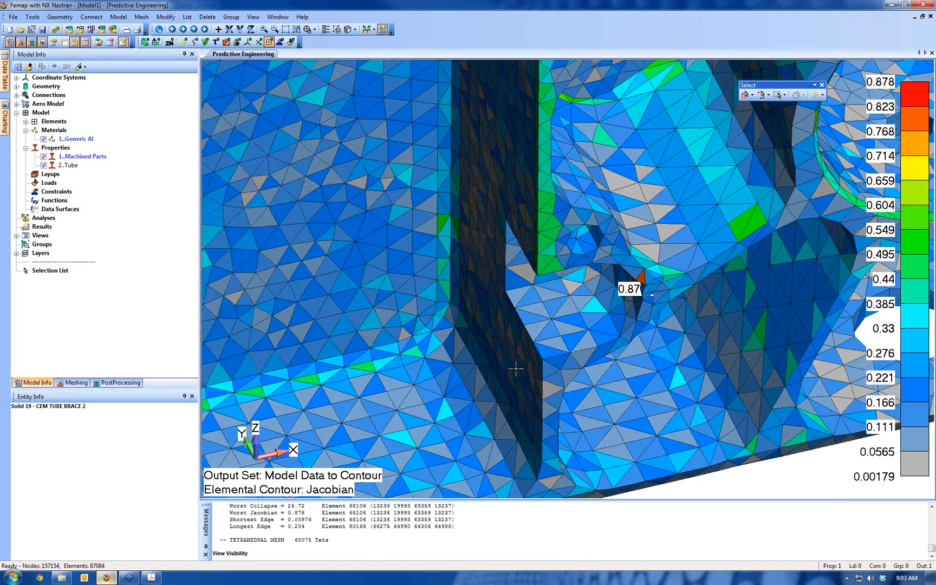
middle_click_drag(515, 369, 386, 417, "ctrl")
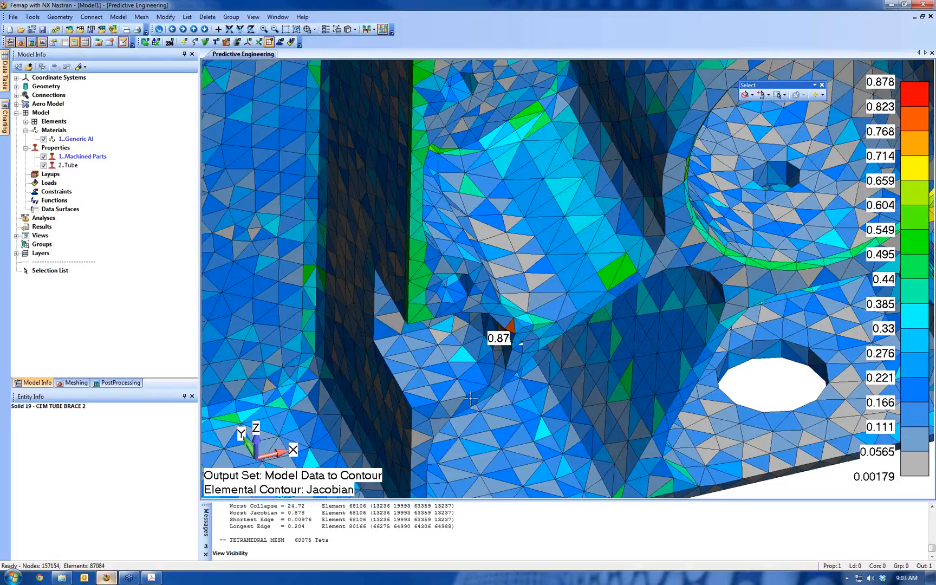
scroll(584, 335, "down", 5)
middle_click_drag(585, 335, 620, 175)
scroll(676, 323, "up", 8)
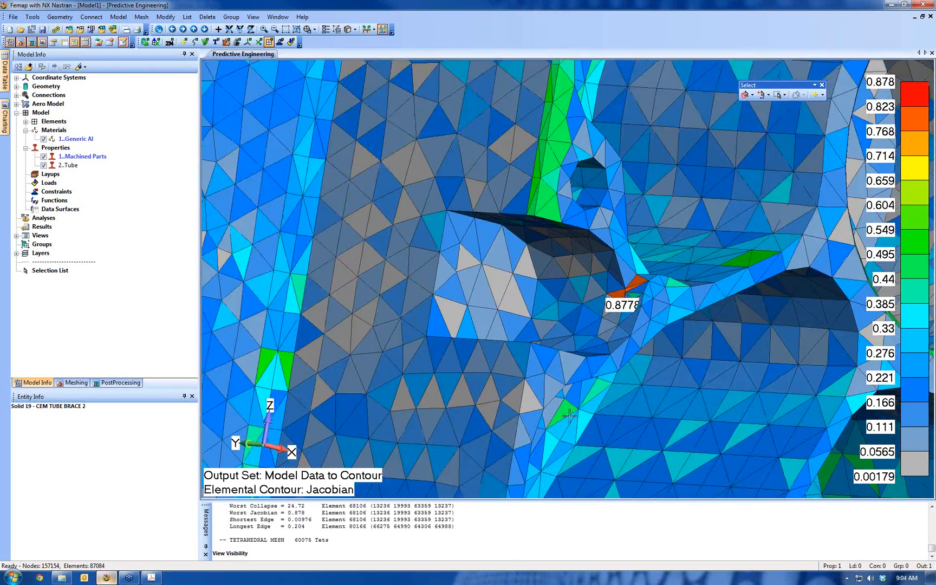
scroll(675, 323, "up", 10)
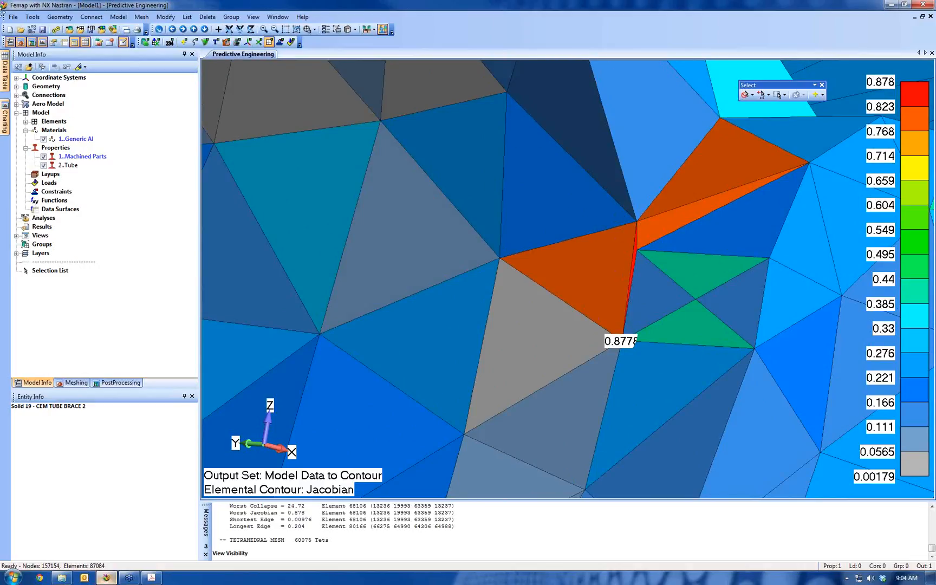
key("ctrl+q")
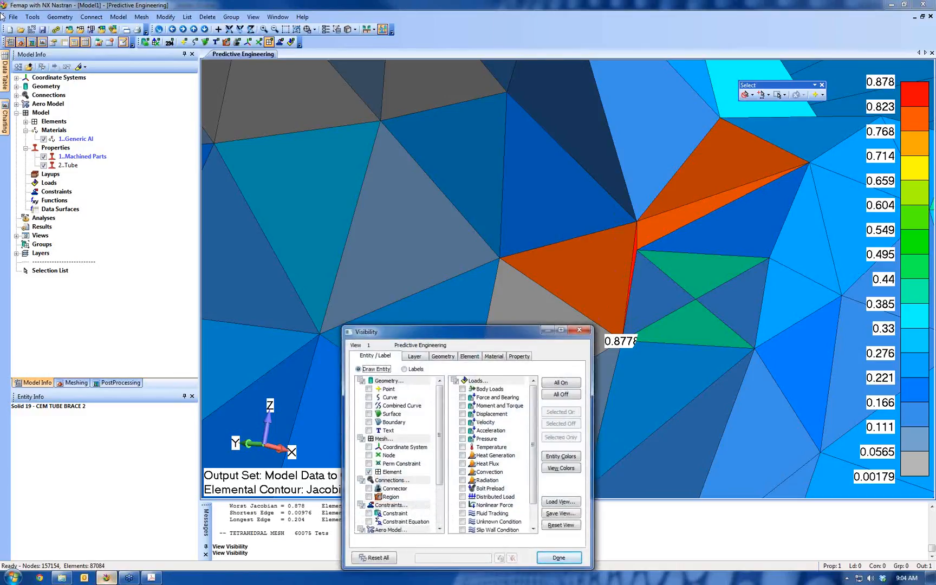
left_click(369, 398)
left_click(548, 557)
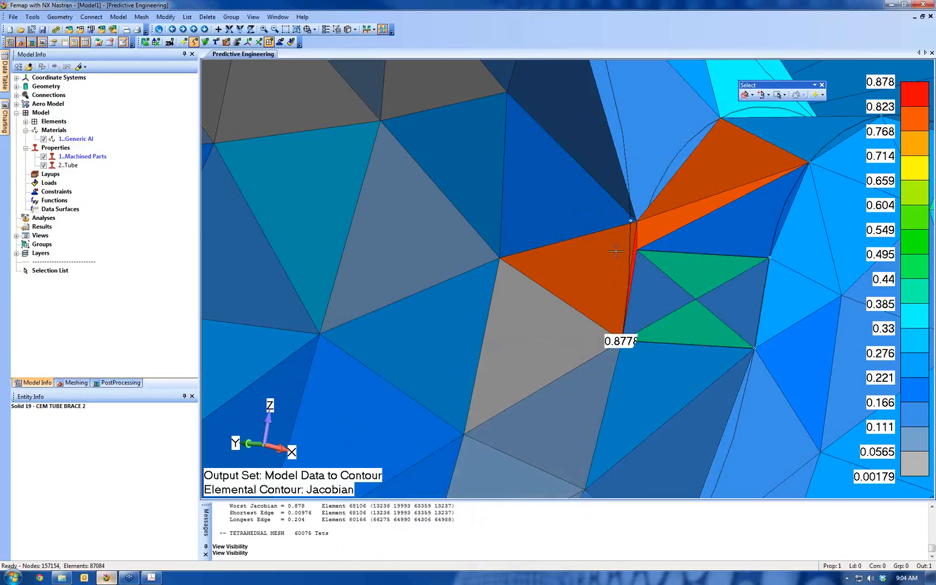
Activate picking for the Combined / Composite Curves meshing tool with Add By Point and Combine Surfaces enabled
left_click(76, 384)
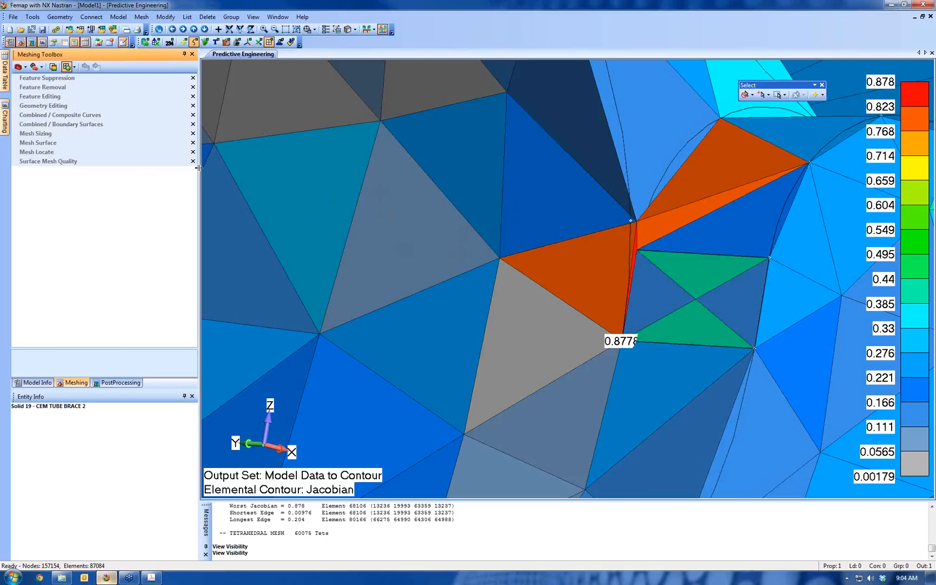
left_click(31, 115)
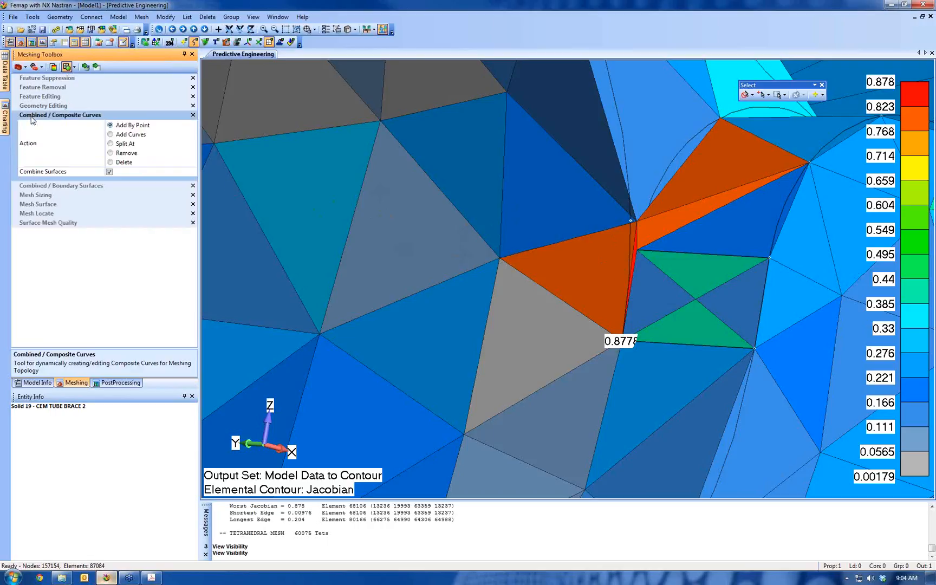
left_click(87, 67)
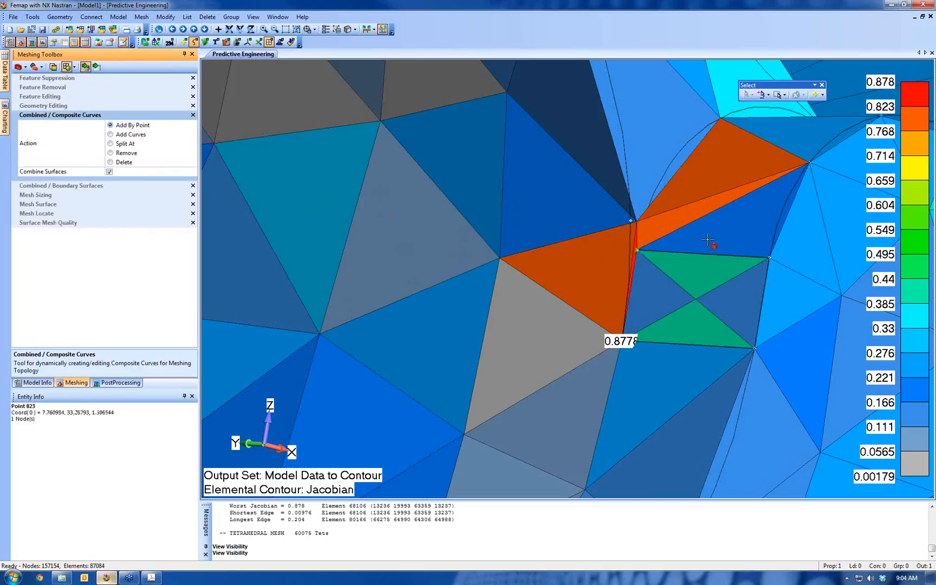
Try combining curves at the point atop the sliver beside the worst element, review the mesh quality report, and undo the combination
left_click(644, 227)
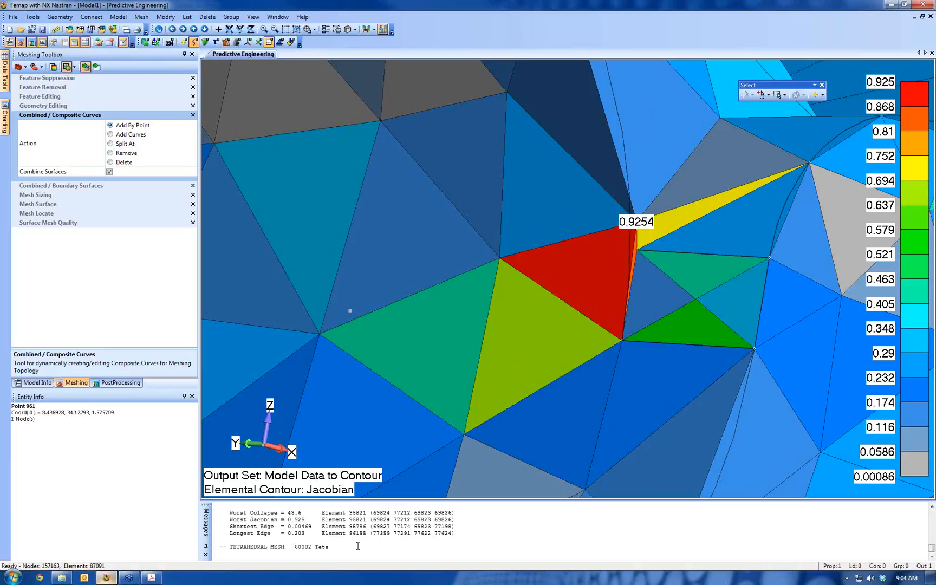
left_click(504, 530)
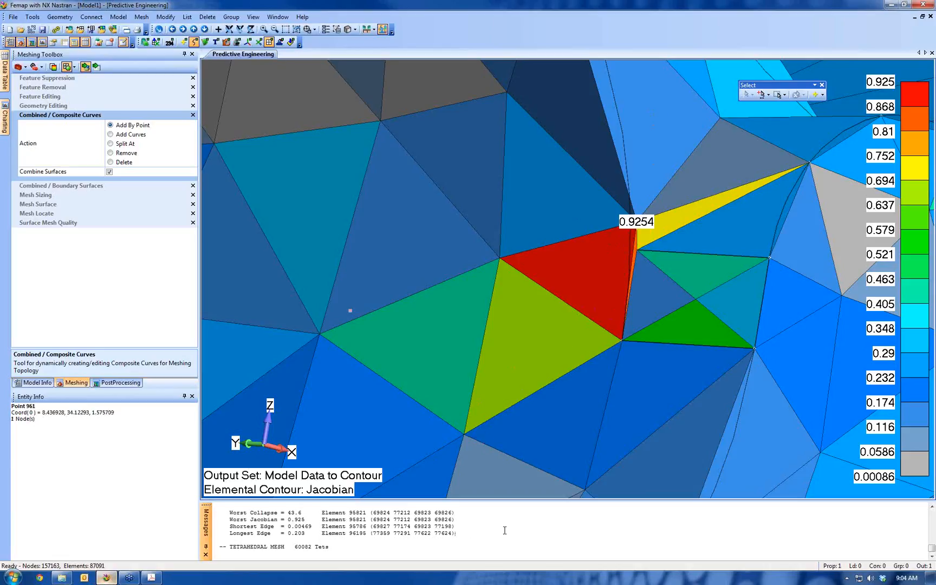
scroll(504, 530, "up", 2)
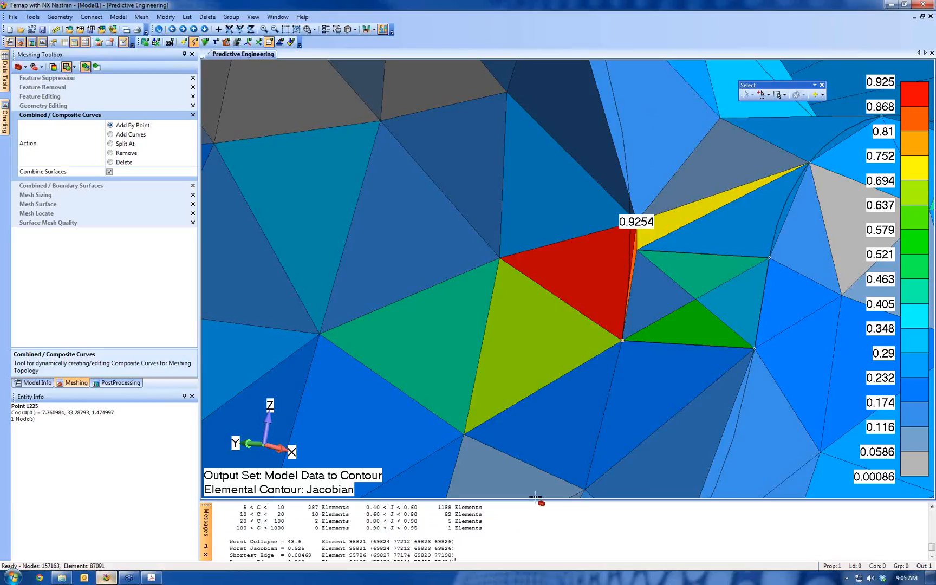
left_click_drag(534, 500, 535, 394)
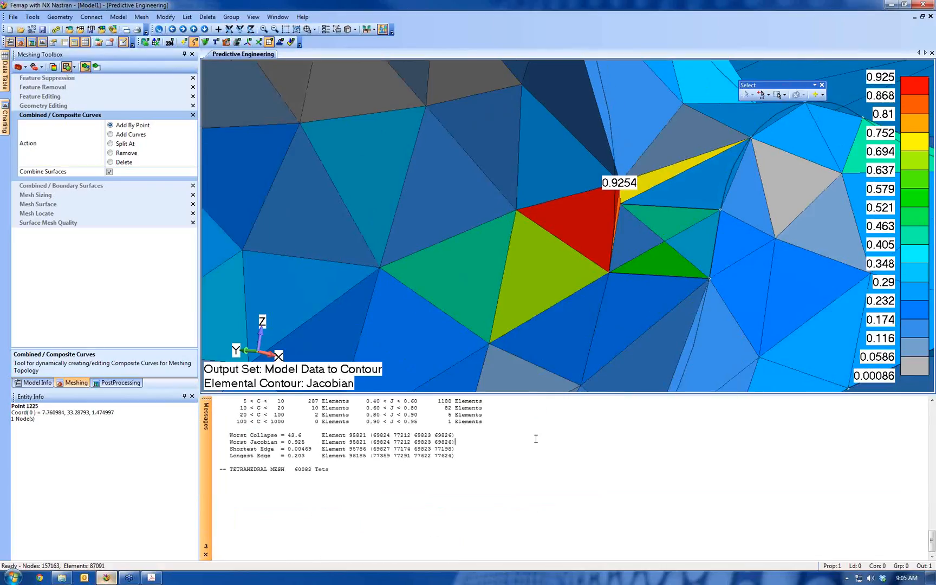
scroll(511, 443, "up", 1, "ctrl")
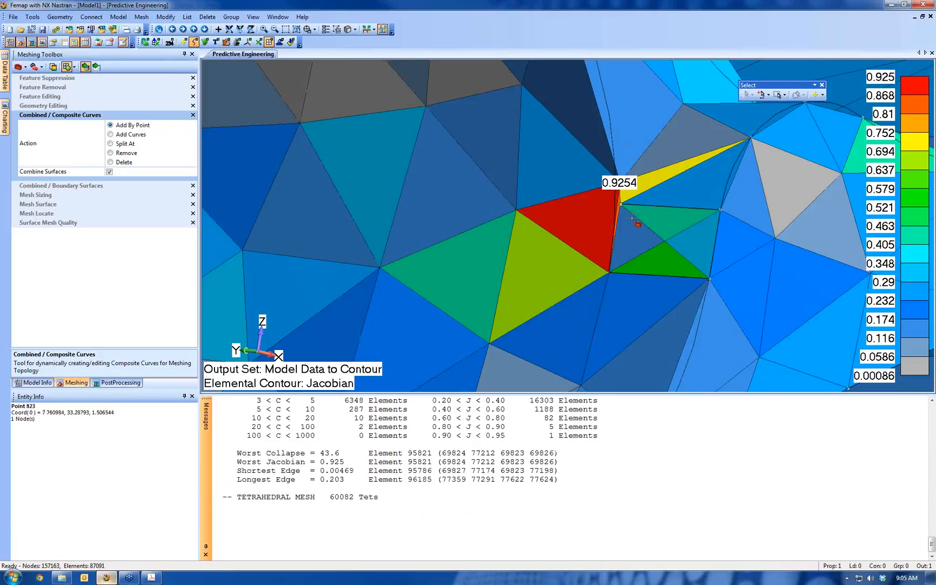
key("ctrl+z")
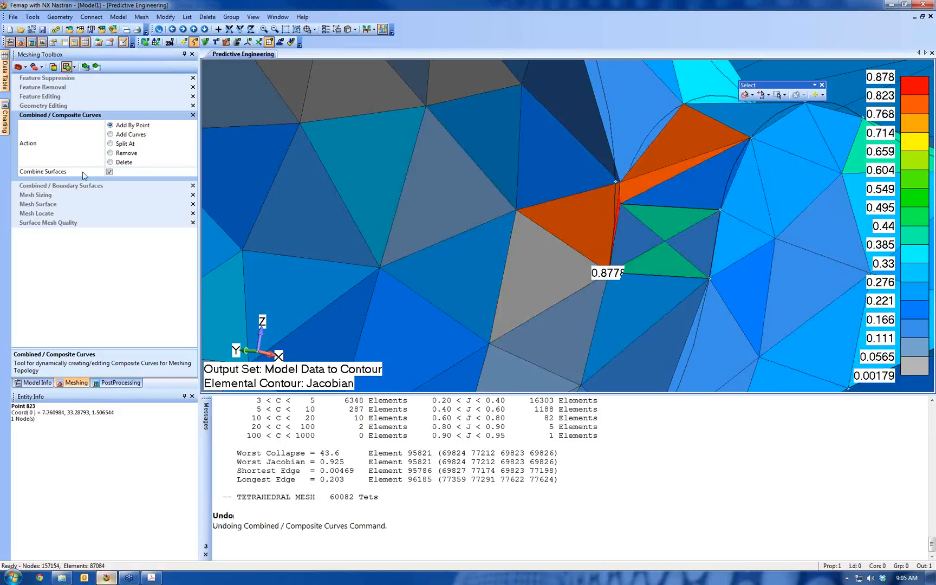
Combine the curves and surfaces at the upper corner point of the small four-sided face beside the sliver
left_click(85, 67)
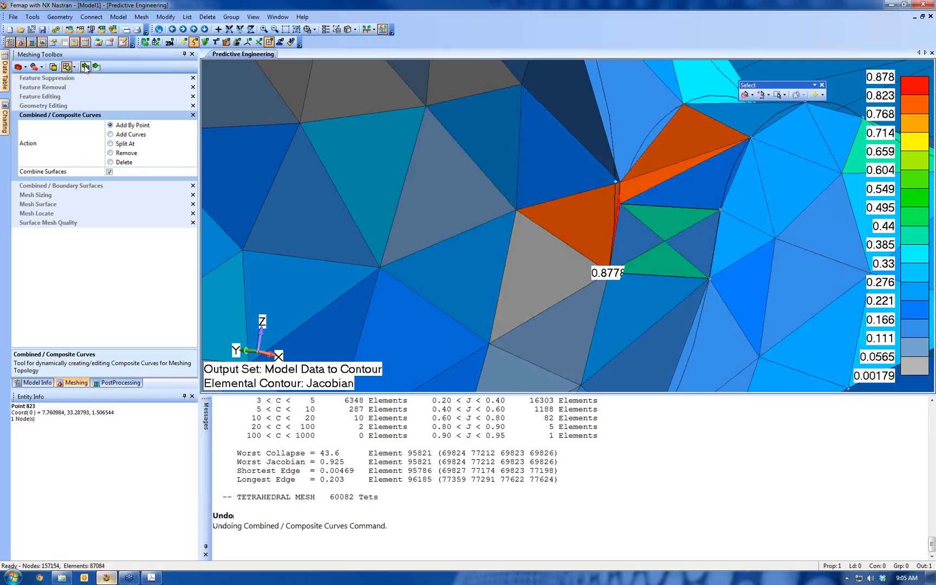
left_click(627, 214)
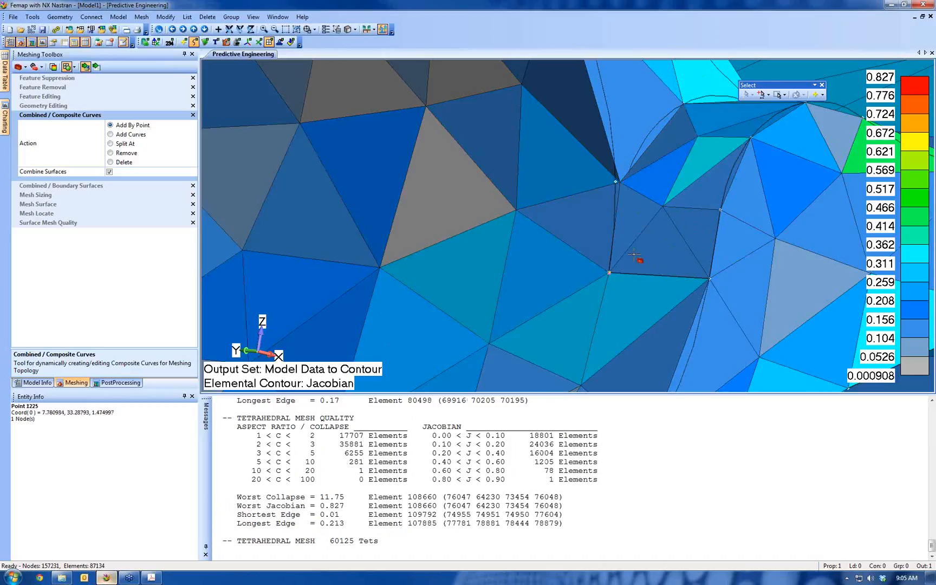
Increase the mesh sizing by 1 element on the short curve bordering the arm bar's highest-Jacobian element near its end pocket
scroll(644, 209, "down", 5)
scroll(646, 174, "down", 8)
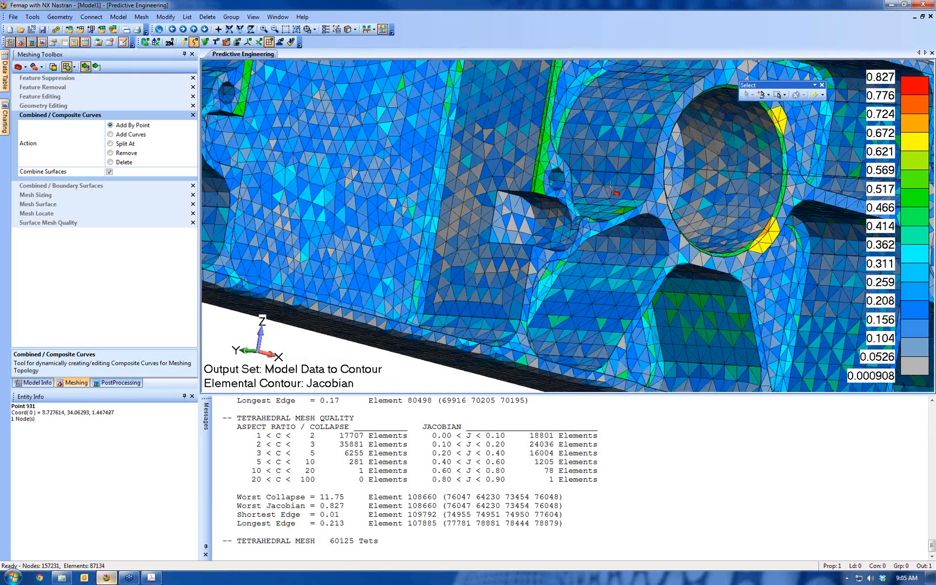
middle_click_drag(699, 275, 596, 286)
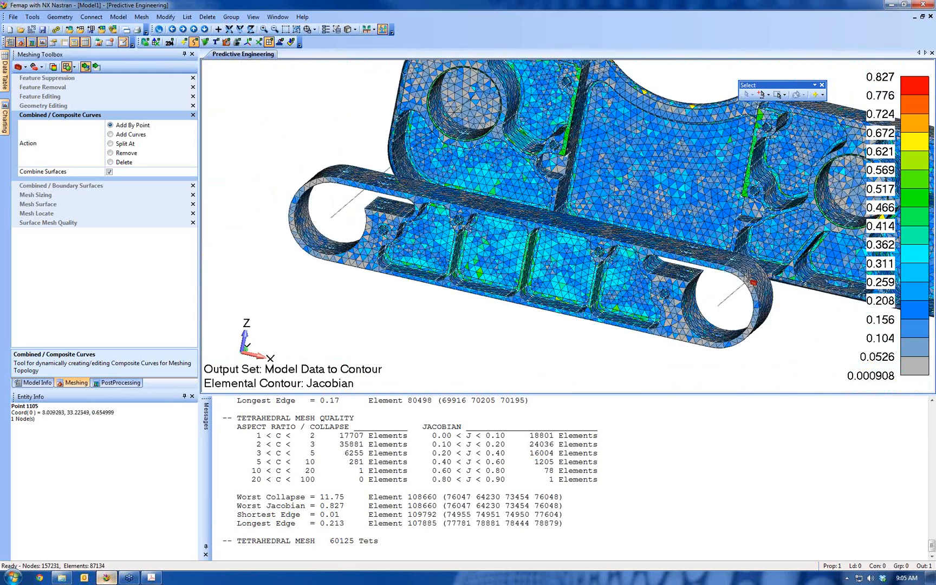
middle_click_drag(725, 295, 253, 266, "ctrl")
scroll(612, 285, "up", 5)
scroll(574, 379, "up", 8)
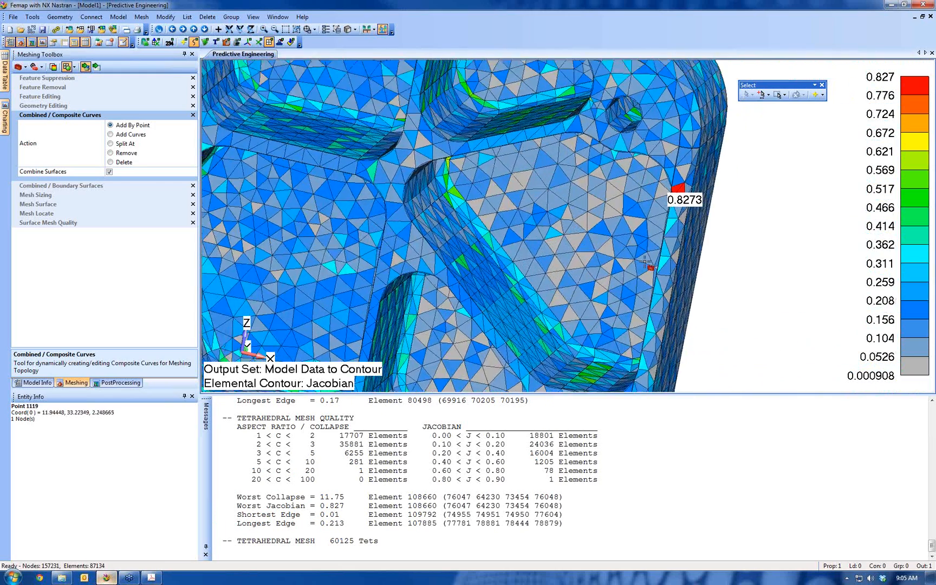
middle_click_drag(575, 358, 451, 298, "ctrl")
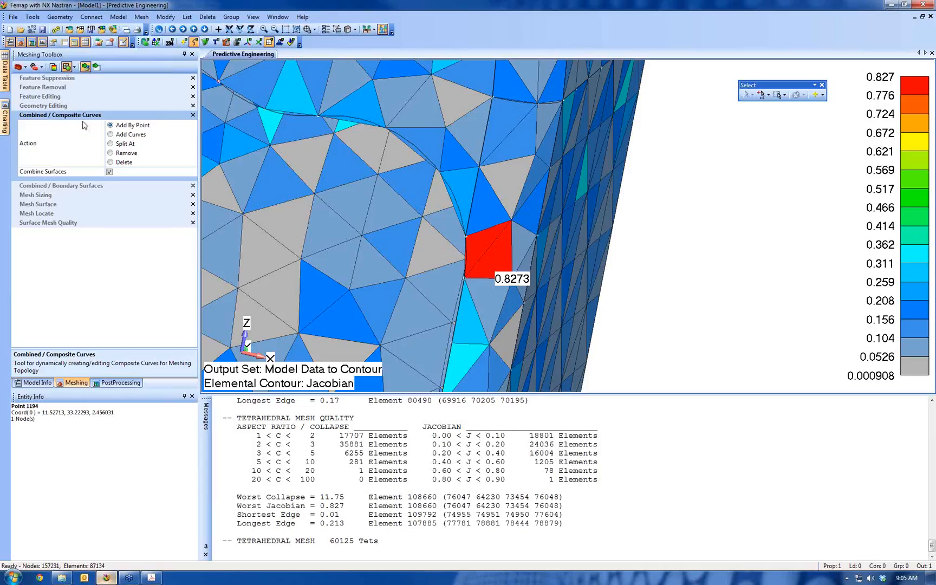
left_click(28, 195)
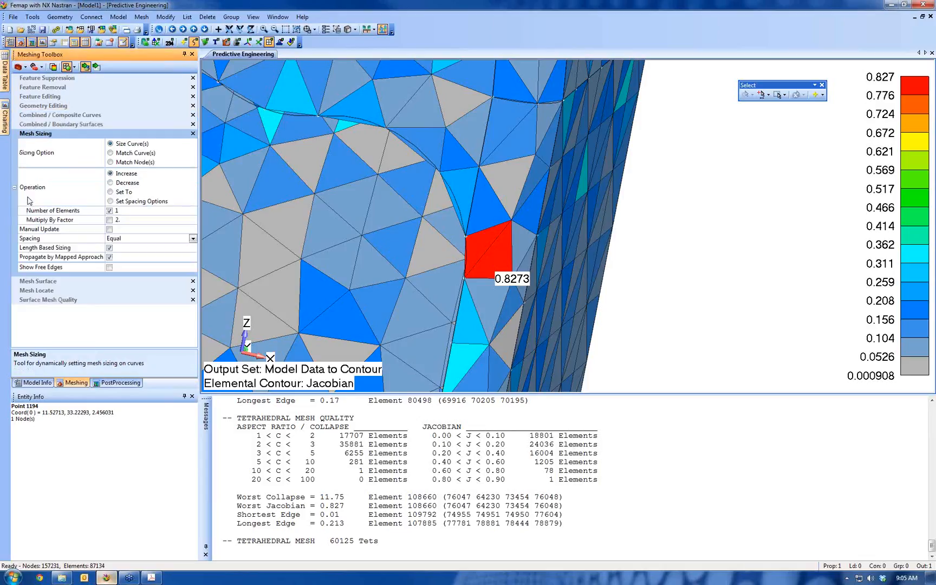
left_click(460, 260)
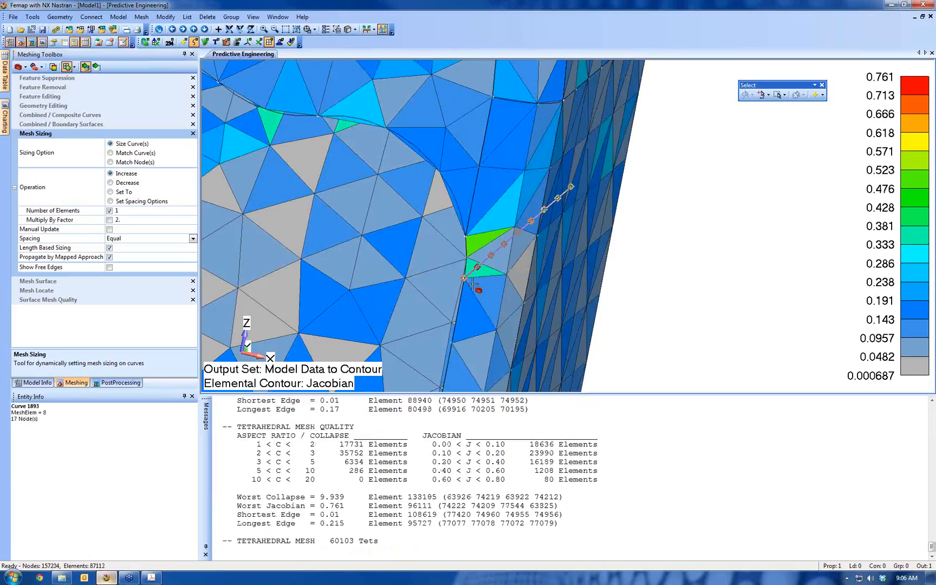
middle_click_drag(492, 277, 507, 278)
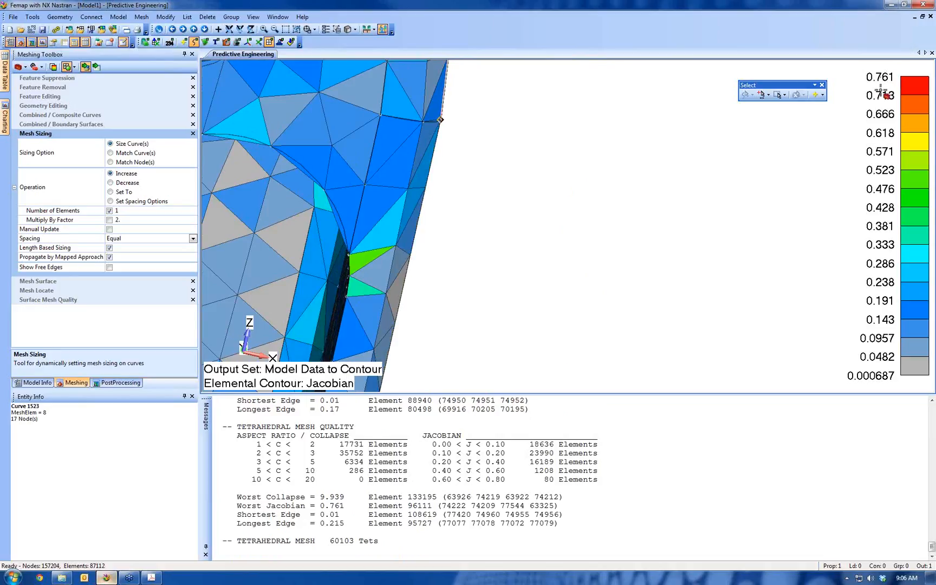
scroll(564, 227, "down", 6)
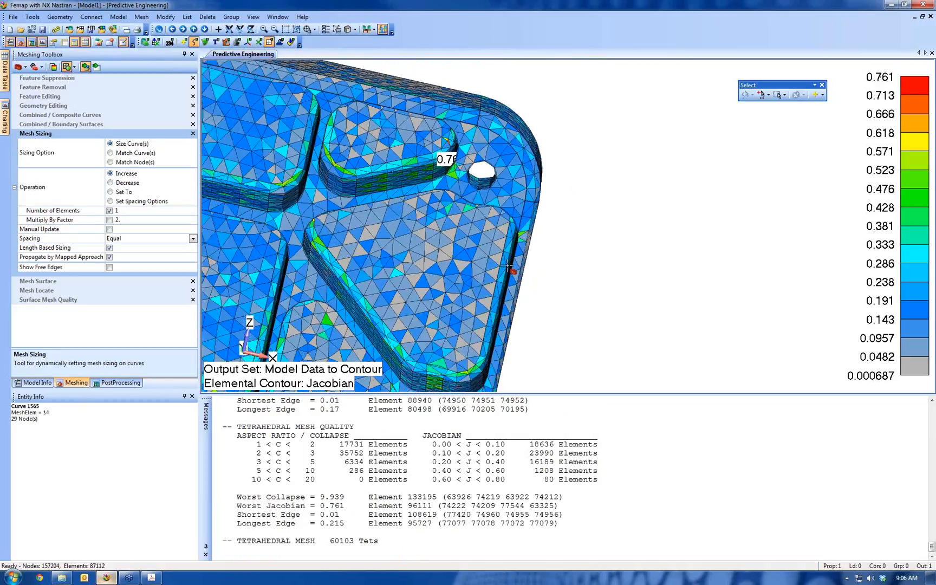
scroll(509, 266, "down", 8)
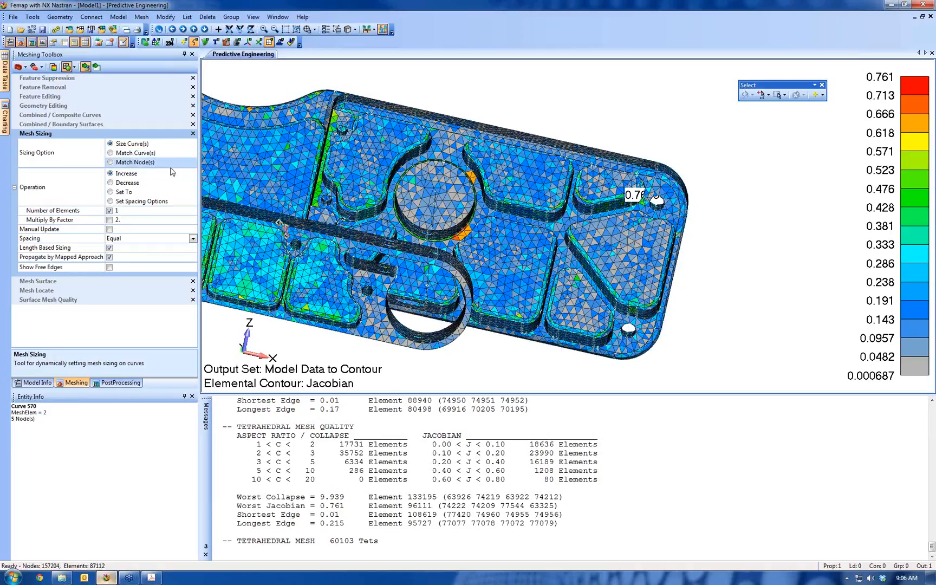
Turn off the Jacobian model data contour and deactivate the Meshing Toolbox's entity picking
left_click(383, 30)
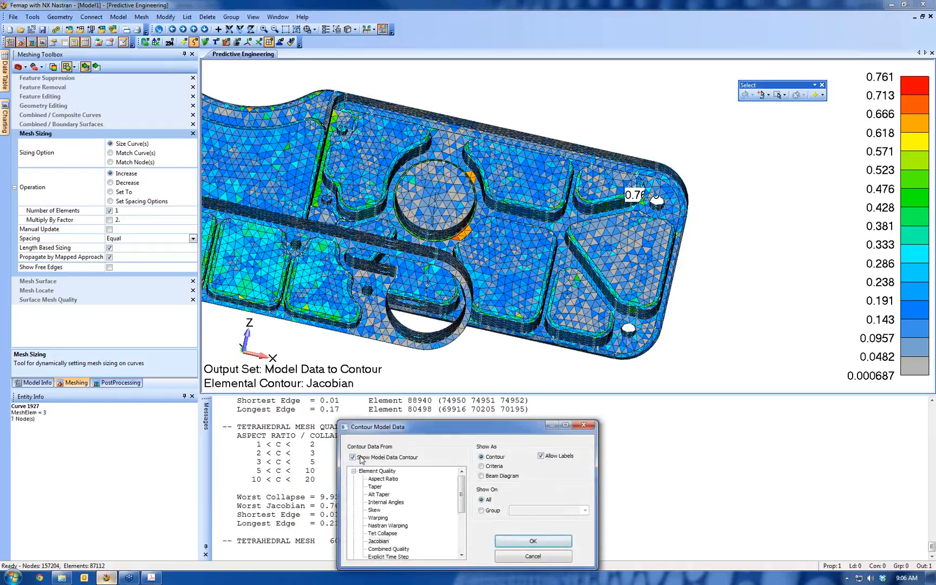
left_click(515, 540)
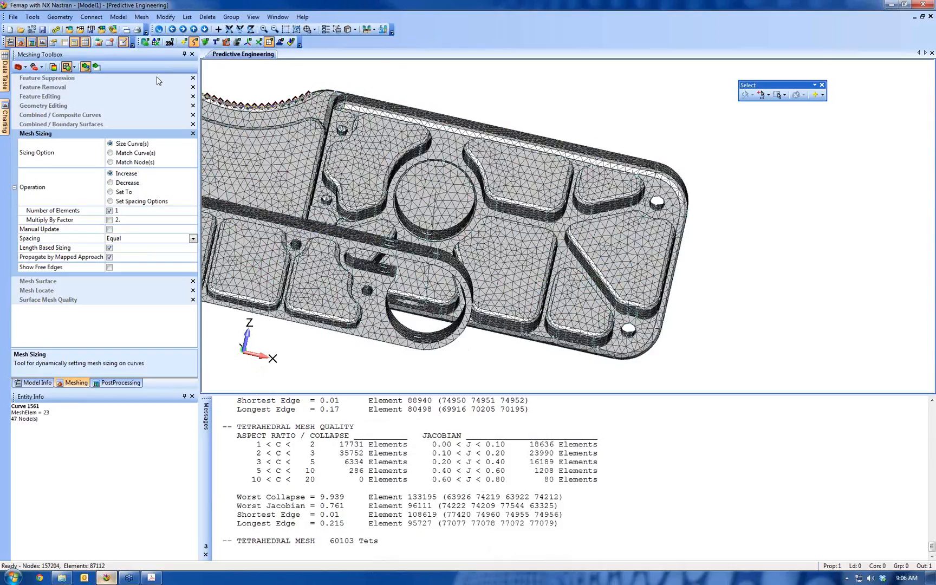
left_click(86, 67)
Select the six line segments of the two tube centrelines joining the machined parts for curve meshing
scroll(410, 253, "down", 5)
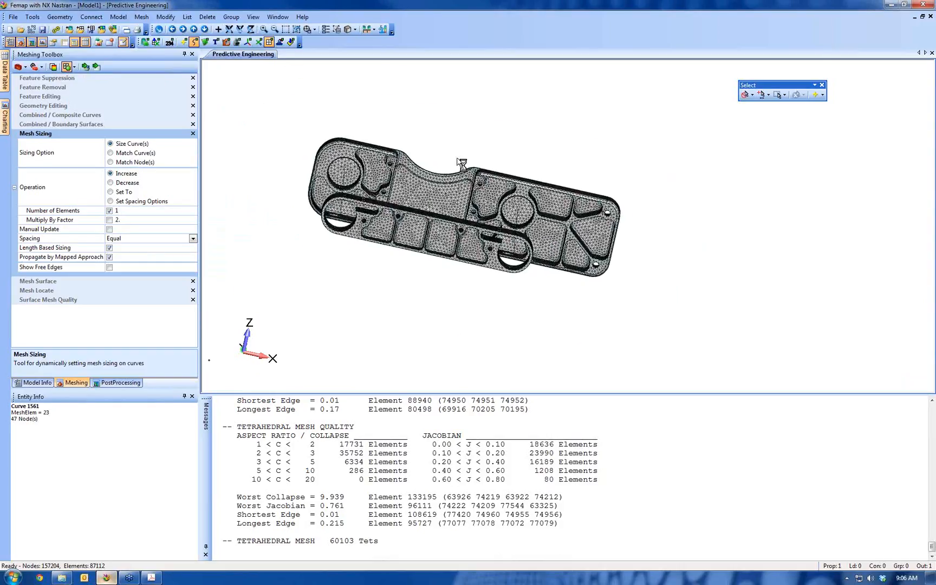
middle_click_drag(460, 161, 500, 223)
middle_click_drag(526, 253, 527, 225, "ctrl")
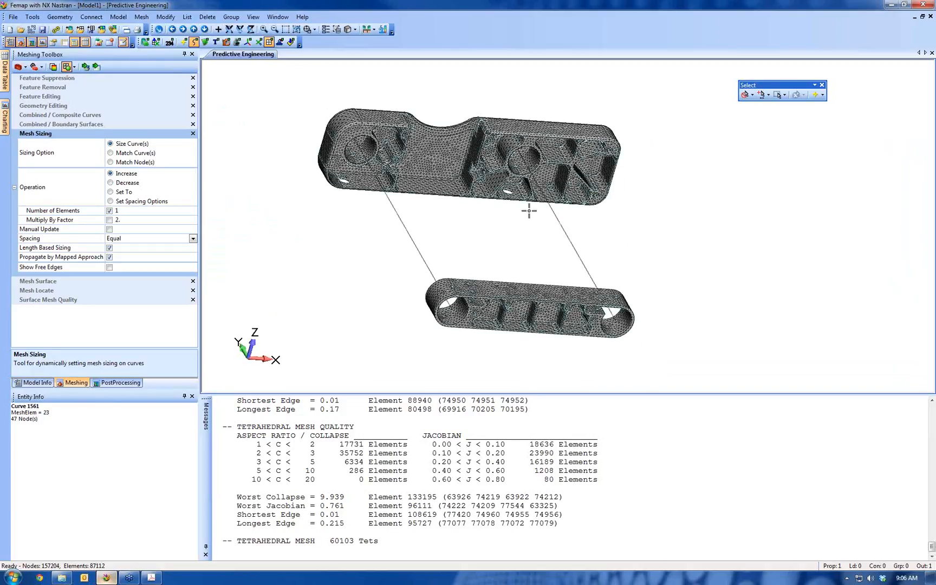
left_click(141, 17)
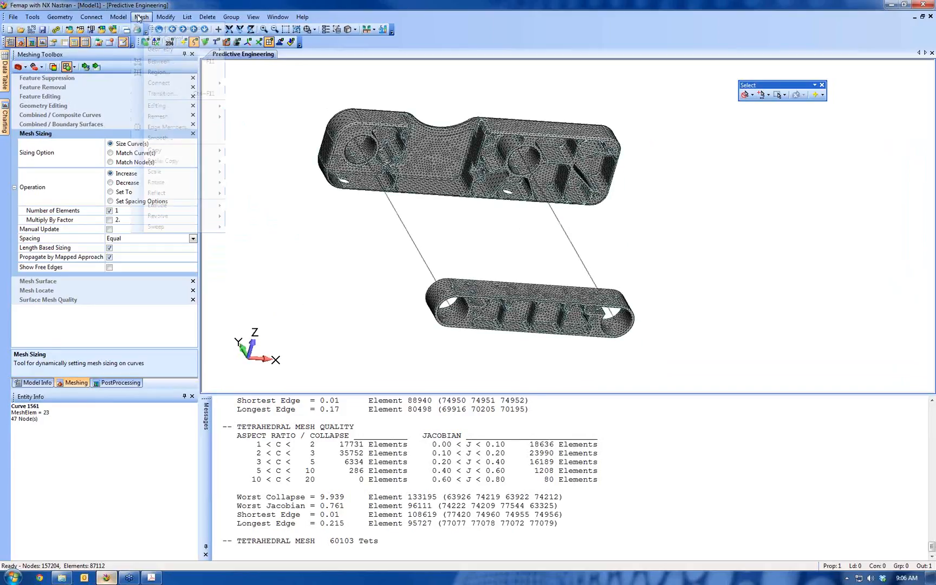
mouse_move(190, 55)
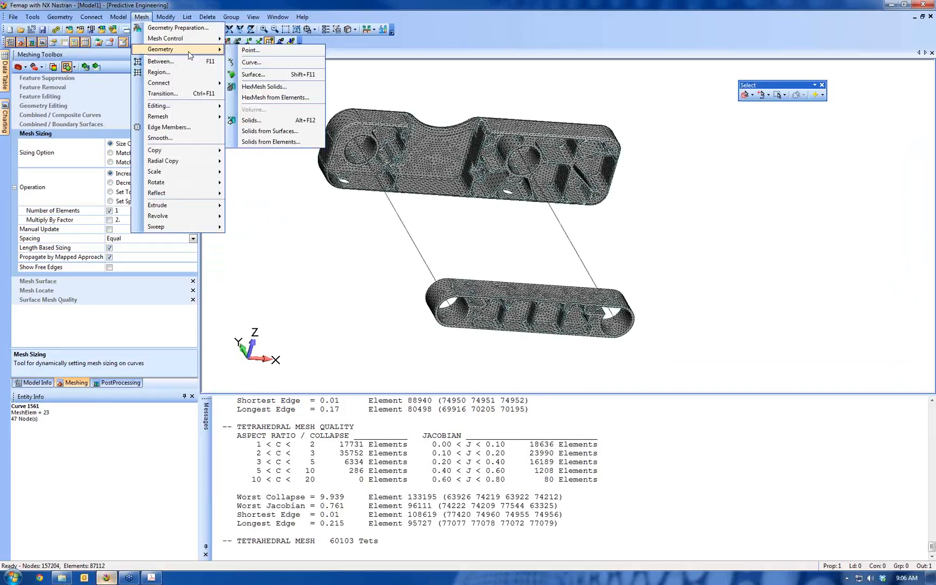
left_click(249, 62)
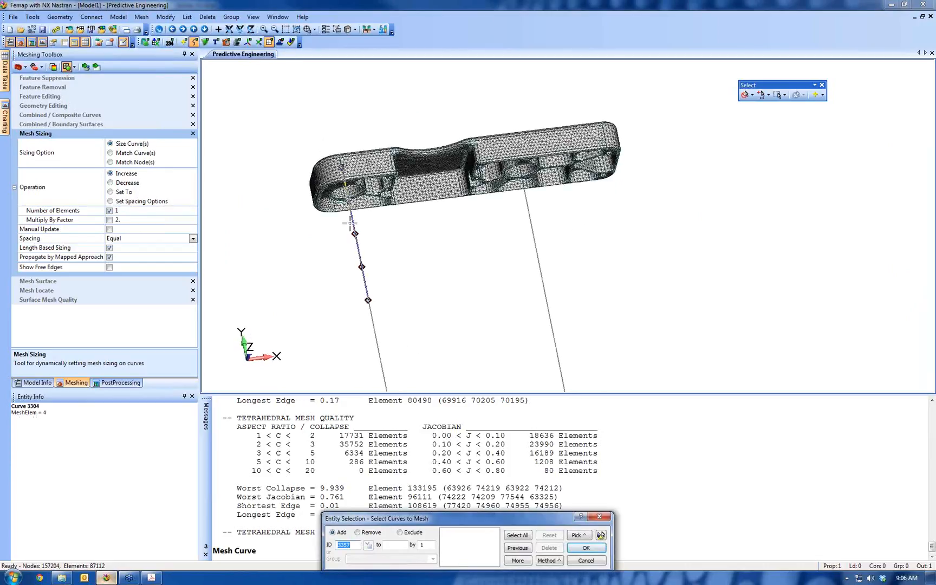
left_click(351, 224)
left_click(362, 338)
middle_click_drag(395, 360, 373, 203, "ctrl")
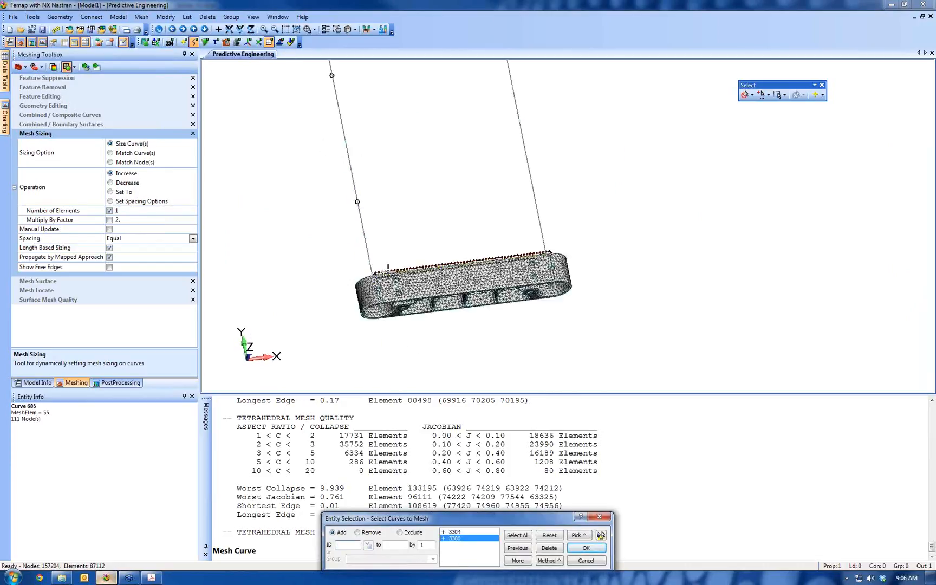
left_click(374, 265)
left_click(543, 244)
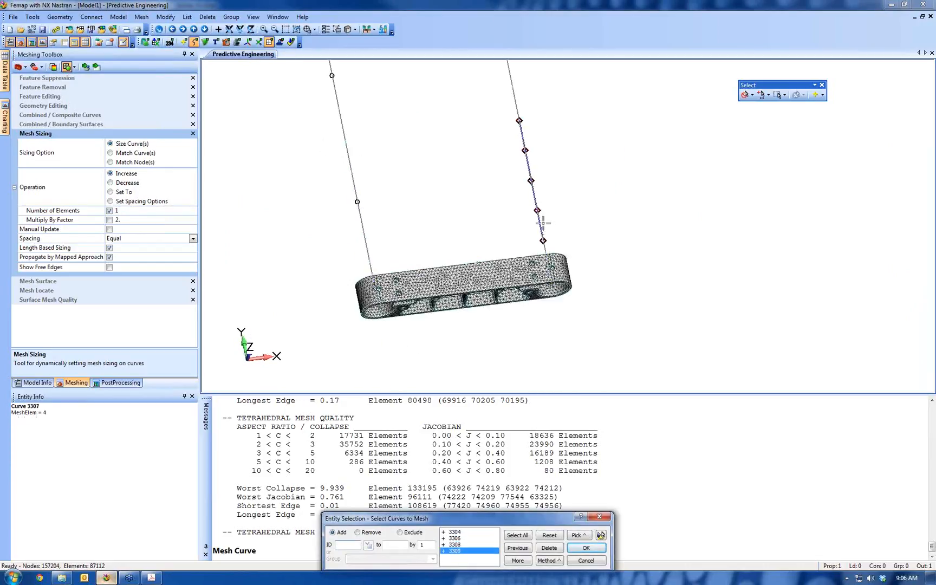
left_click(544, 223)
left_click(512, 86)
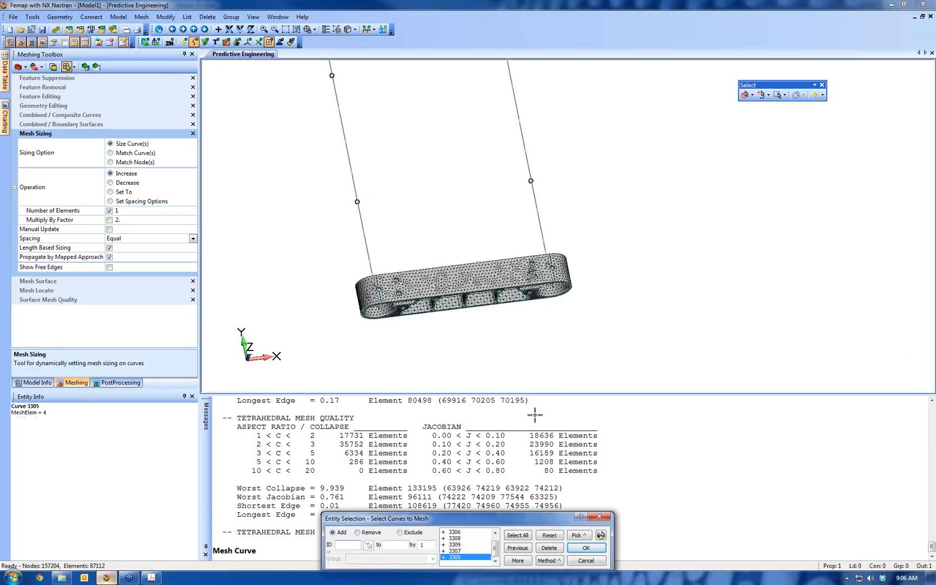
left_click(591, 547)
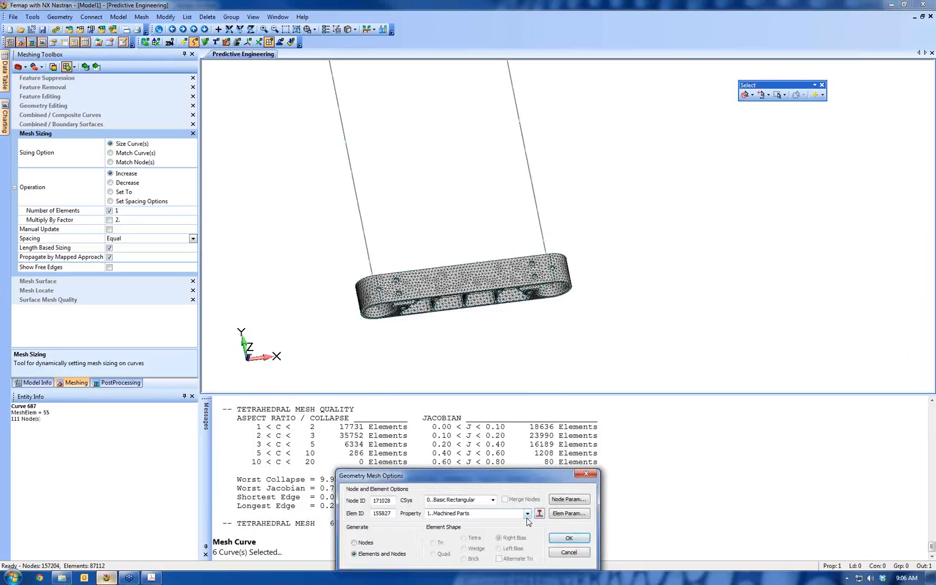
Assign the 2..Tube property to the elements and nodes generated on the selected curves
left_click(527, 513)
left_click(436, 530)
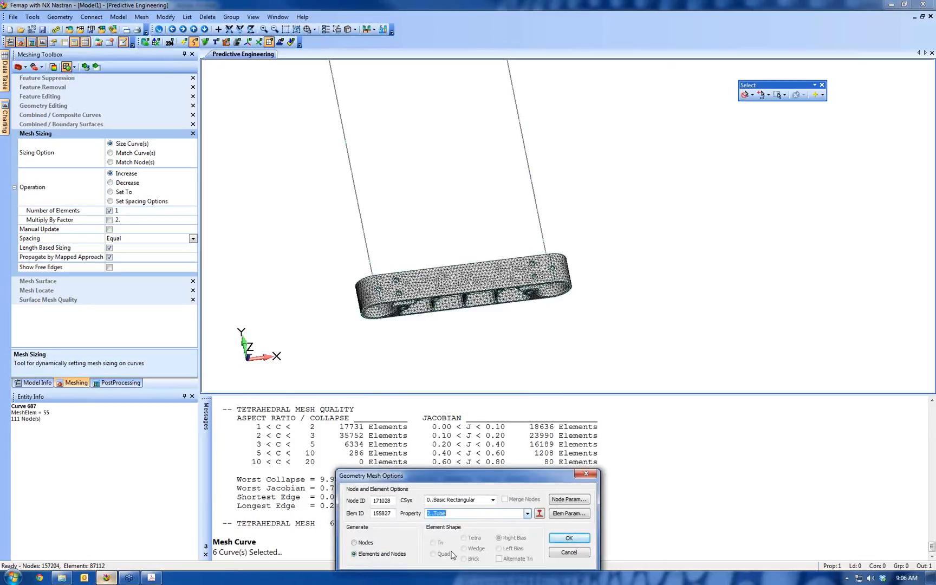
left_click(564, 539)
Mesh the tube curves with an element orientation vector from base 0, 0, 0 to tip 1, 0, 0
scroll(607, 221, "down", 5)
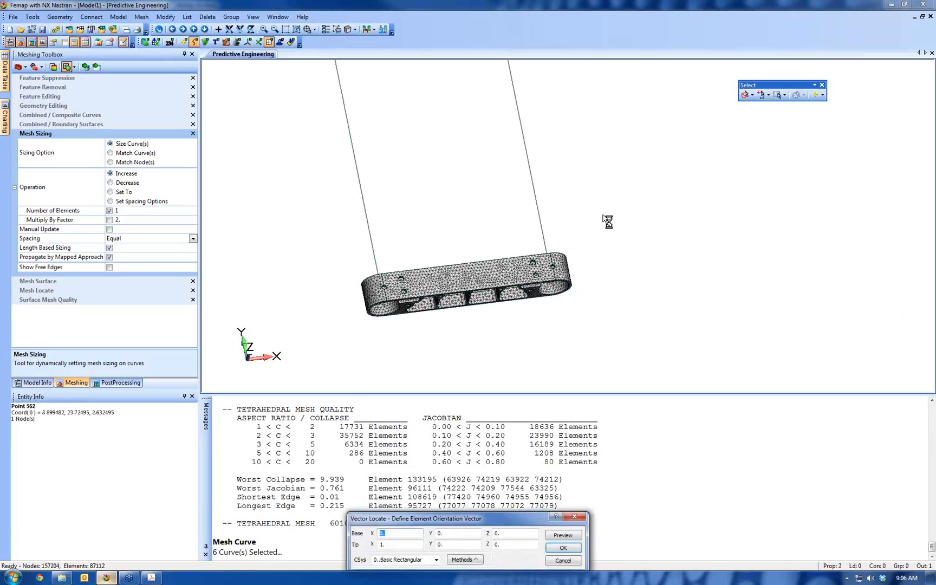
middle_click_drag(608, 221, 601, 243)
middle_click_drag(562, 287, 619, 340)
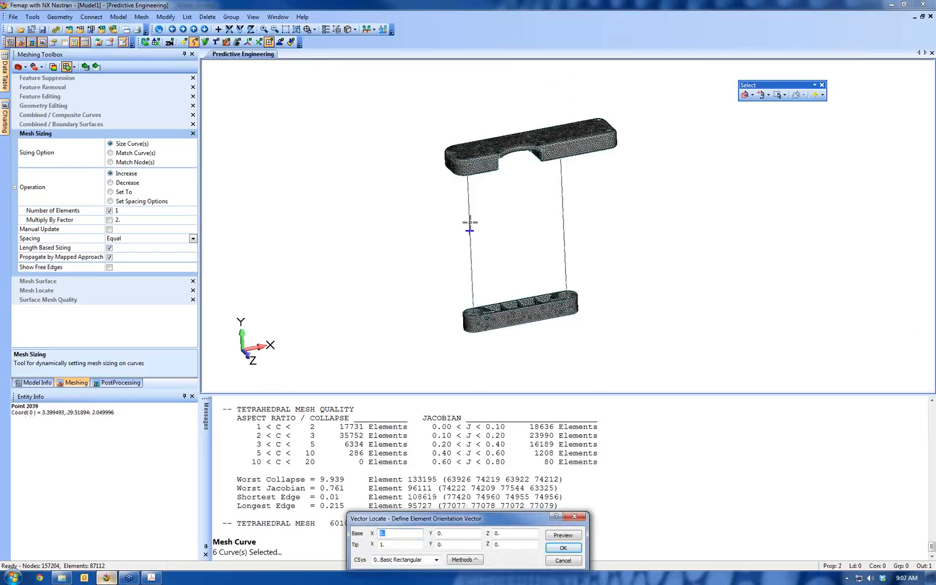
type("0")
key("Tab")
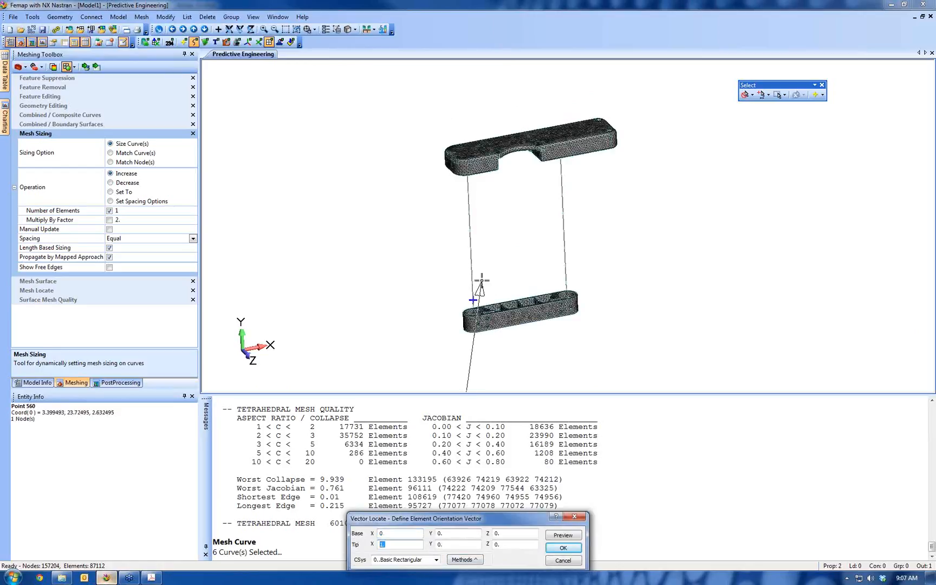
left_click(564, 548)
middle_click_drag(680, 370, 611, 248)
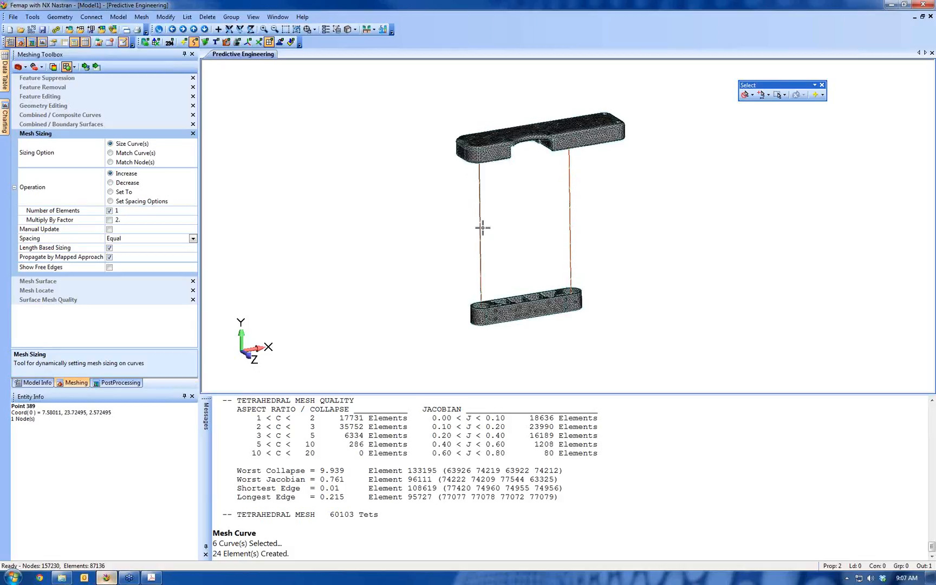
Hide the curve mesh size markers and display the thickness/cross section of the tube beams
left_click(355, 31)
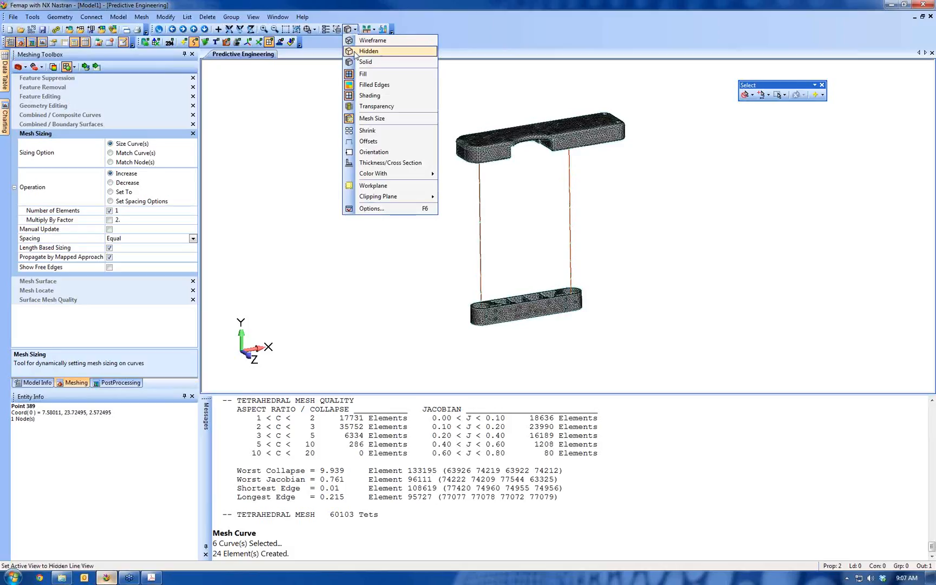
left_click(373, 118)
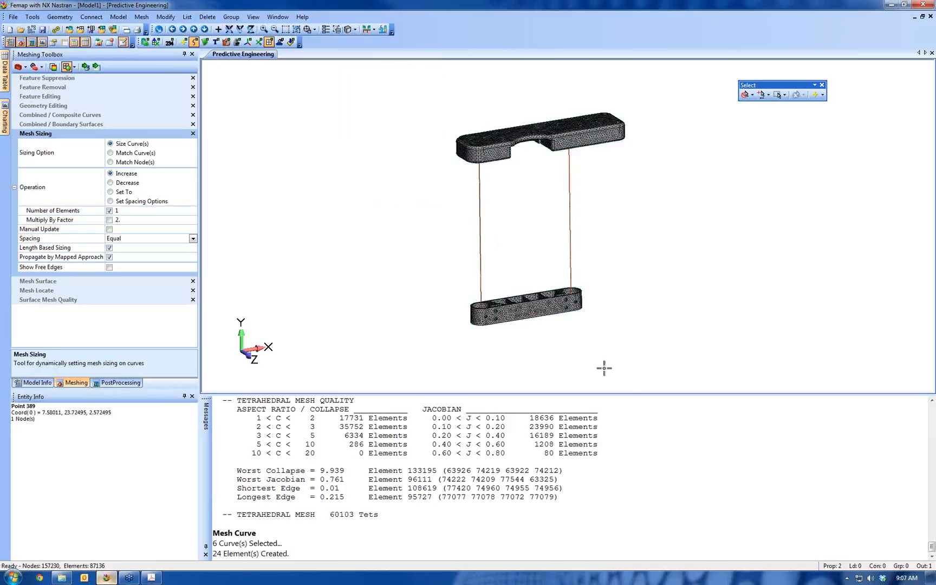
left_click(355, 29)
left_click(374, 162)
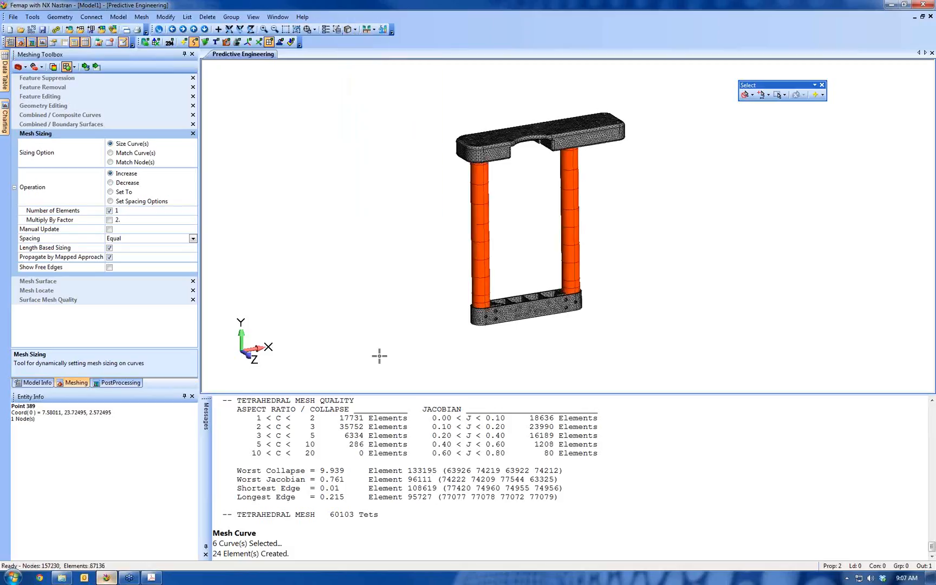
left_click(355, 29)
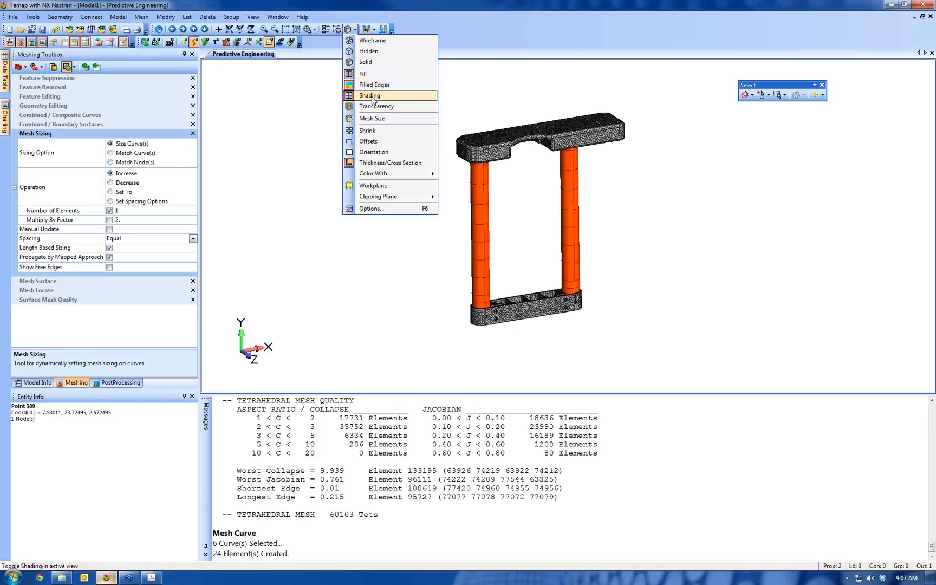
middle_click_drag(508, 248, 567, 192)
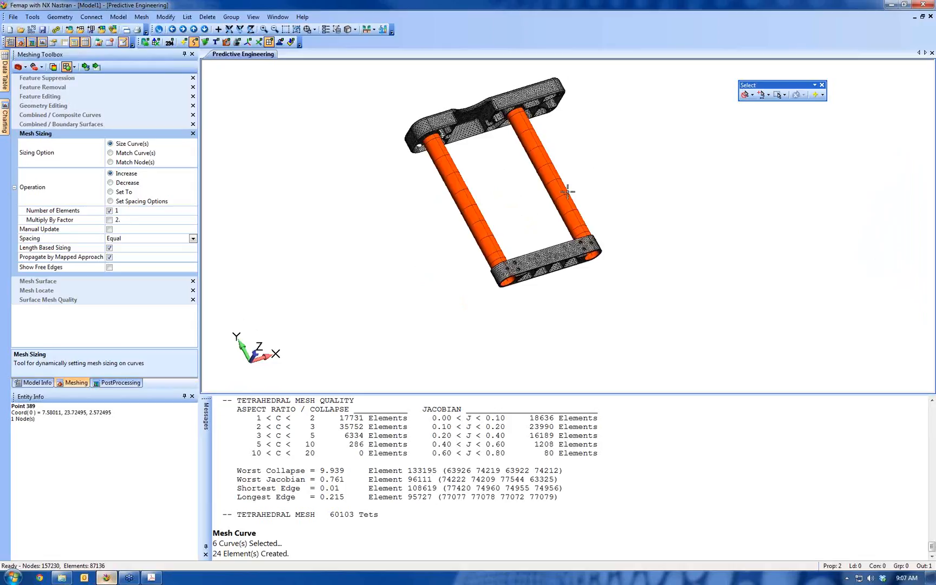
Turn off the thickness/cross section display so the tubes are drawn as line elements
left_click(349, 30)
left_click(390, 163)
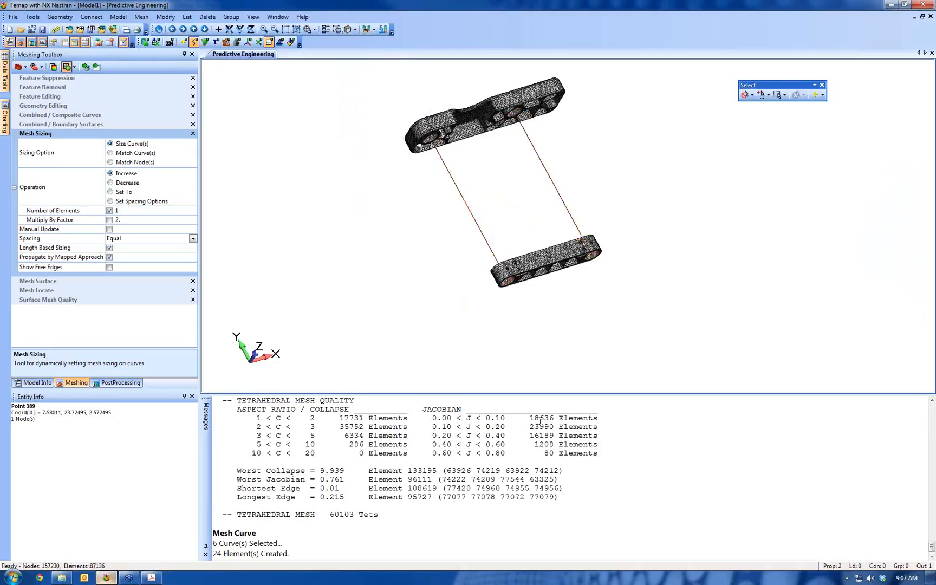
middle_click_drag(615, 175, 604, 273, "ctrl")
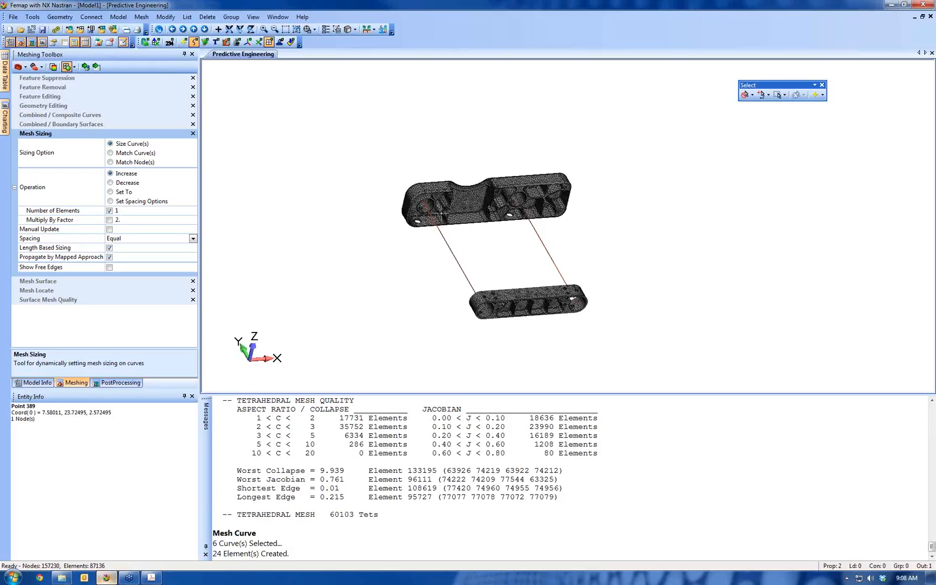
Start creating a new element and change its type from Beam to Rigid
left_click(113, 18)
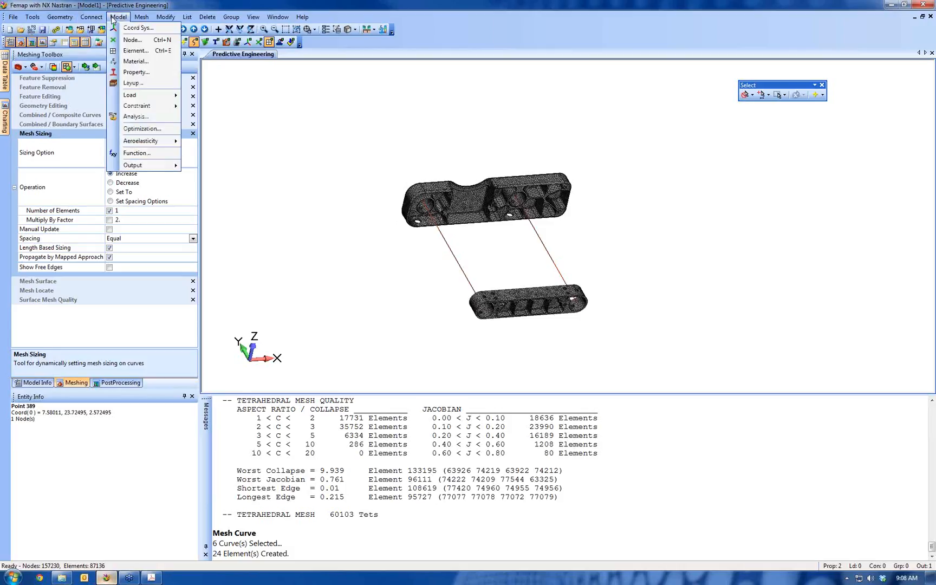
left_click(130, 51)
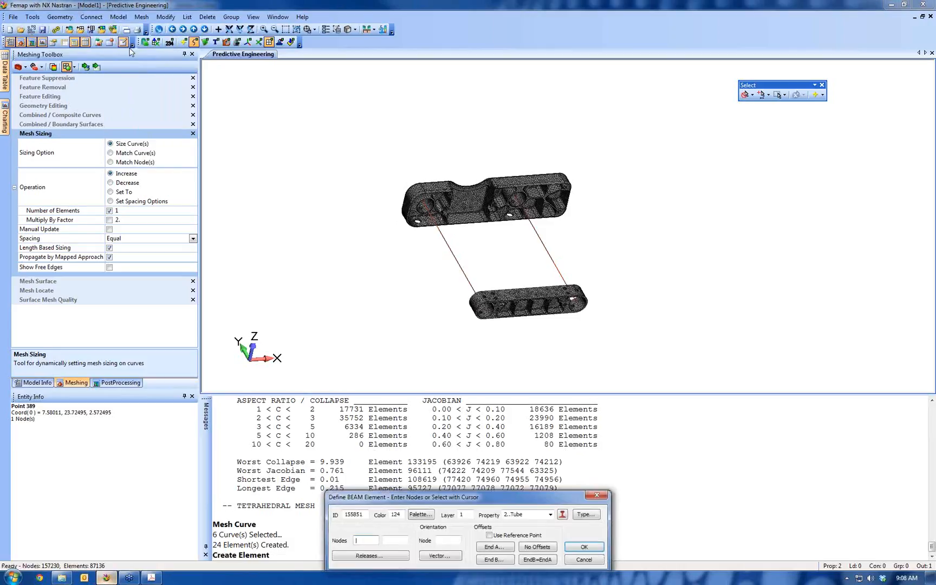
left_click(594, 517)
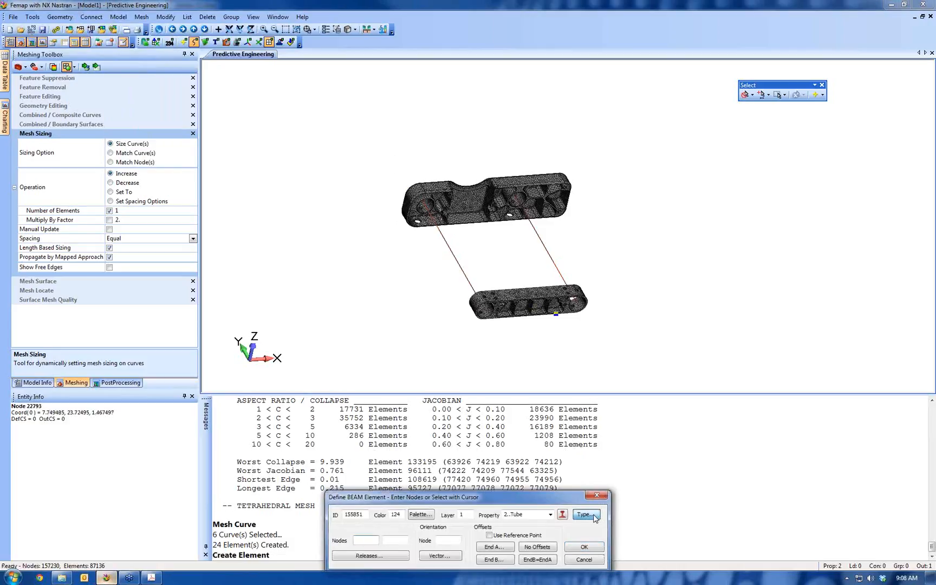
left_click(595, 518)
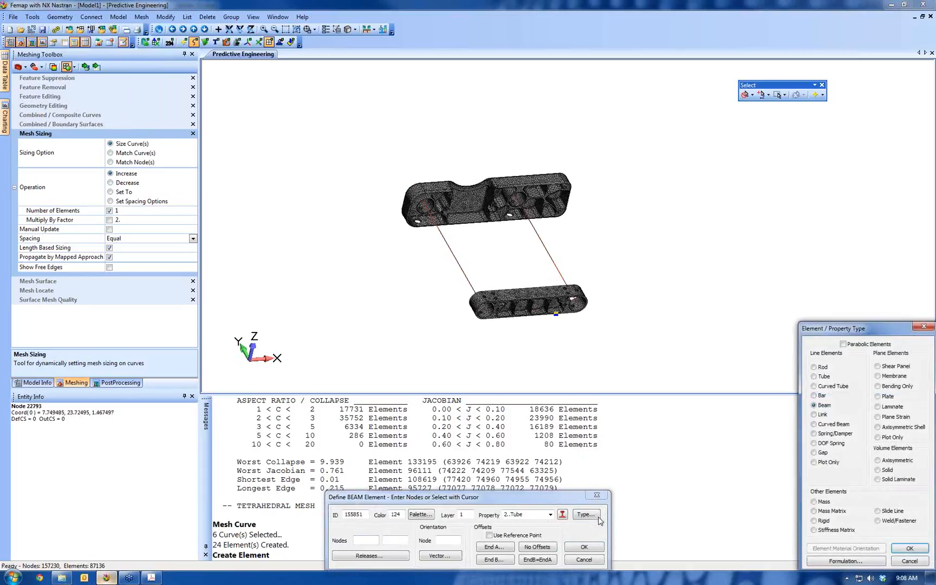
left_click(821, 522)
left_click(909, 549)
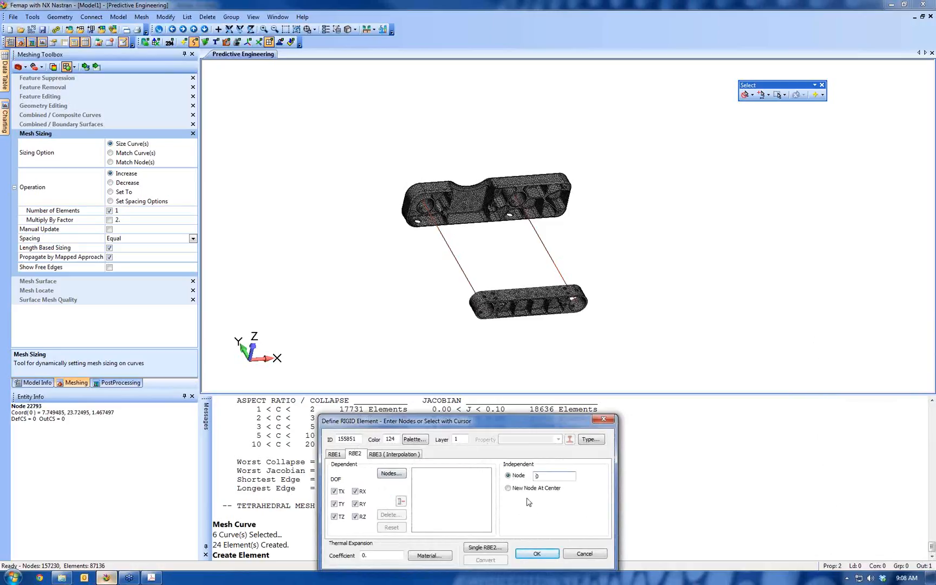
Set the RBE2's independent node to the tube beam's end node inside the smaller part's end bore
middle_click_drag(420, 274, 412, 230)
middle_click_drag(413, 308, 407, 401, "shift")
middle_click_drag(424, 278, 458, 179, "ctrl")
middle_click_drag(450, 287, 334, 307, "shift")
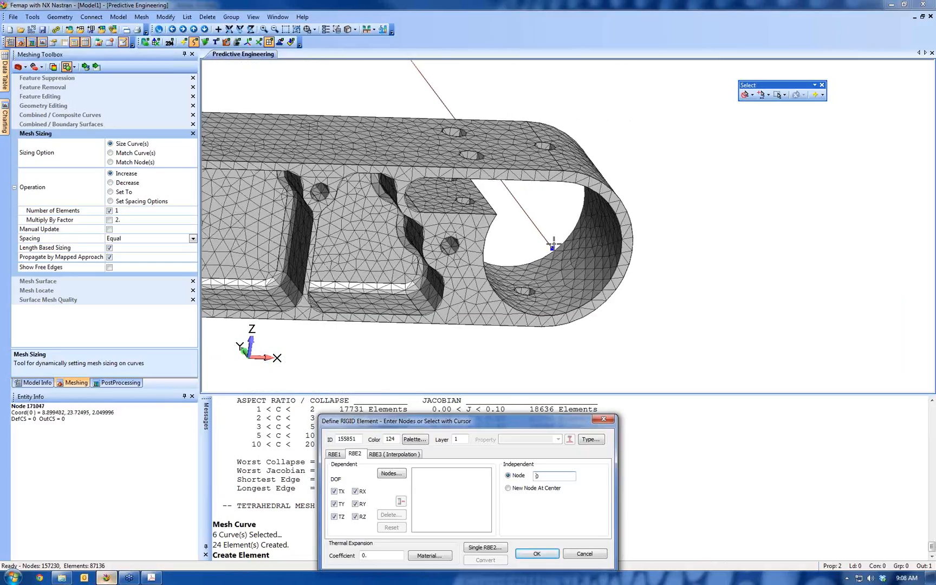
left_click(552, 245)
Limit the RBE2's dependent degrees of freedom to TX, TY and TZ, excluding all rotations
left_click(355, 504)
left_click(355, 517)
left_click(334, 516)
Select the dependent nodes on the smaller part's end bore surface and create the RBE2 to the tube's end node
middle_click_drag(565, 206, 556, 213)
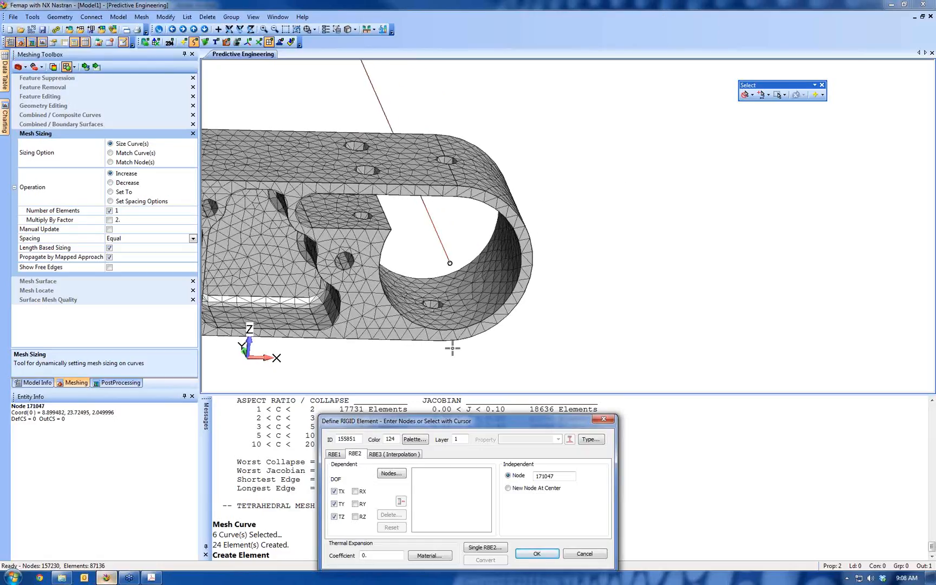
left_click(391, 473)
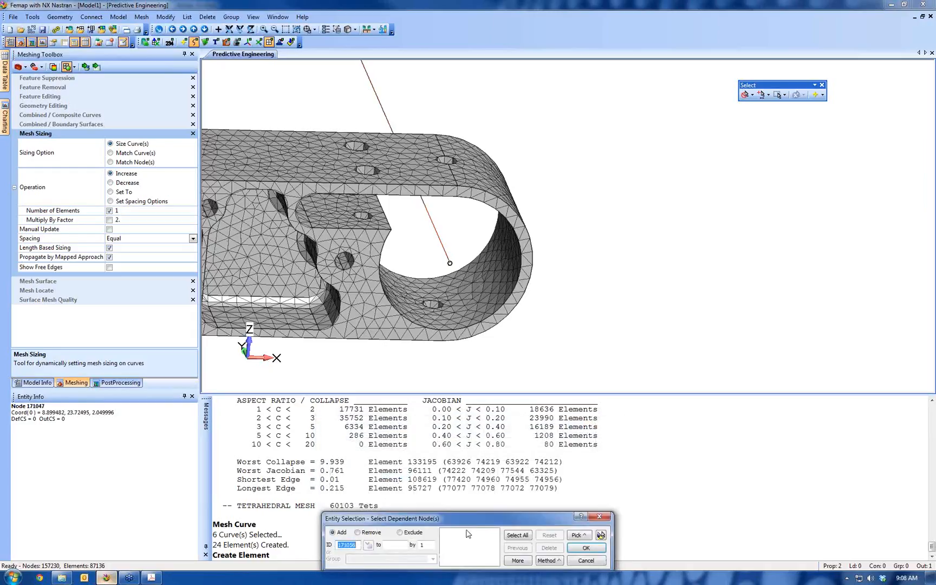
left_click(558, 562)
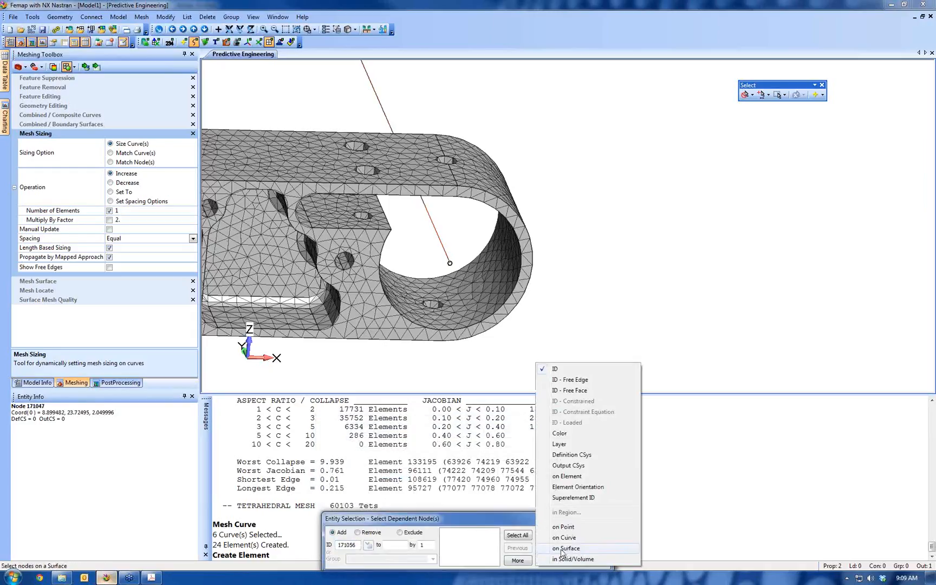
left_click(562, 548)
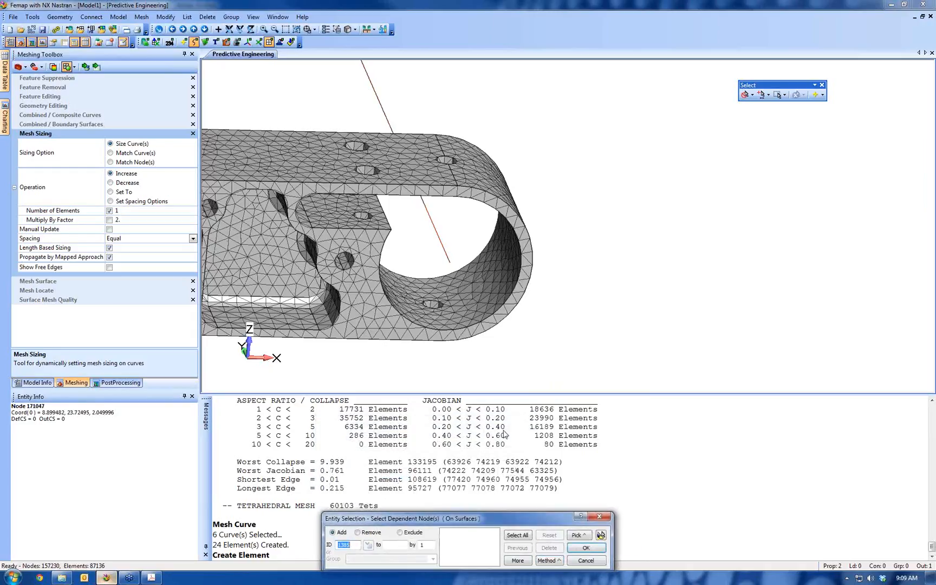
left_click(477, 299)
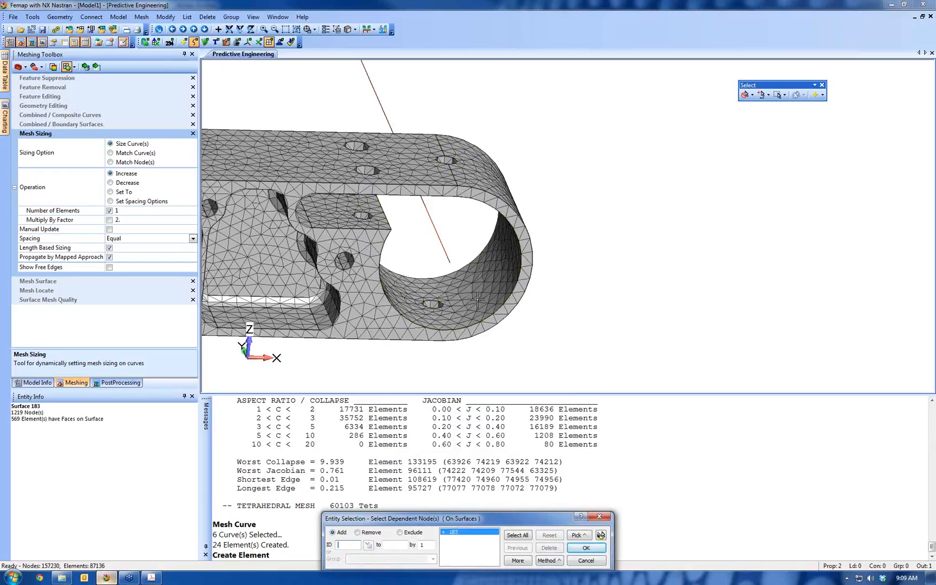
left_click(600, 535)
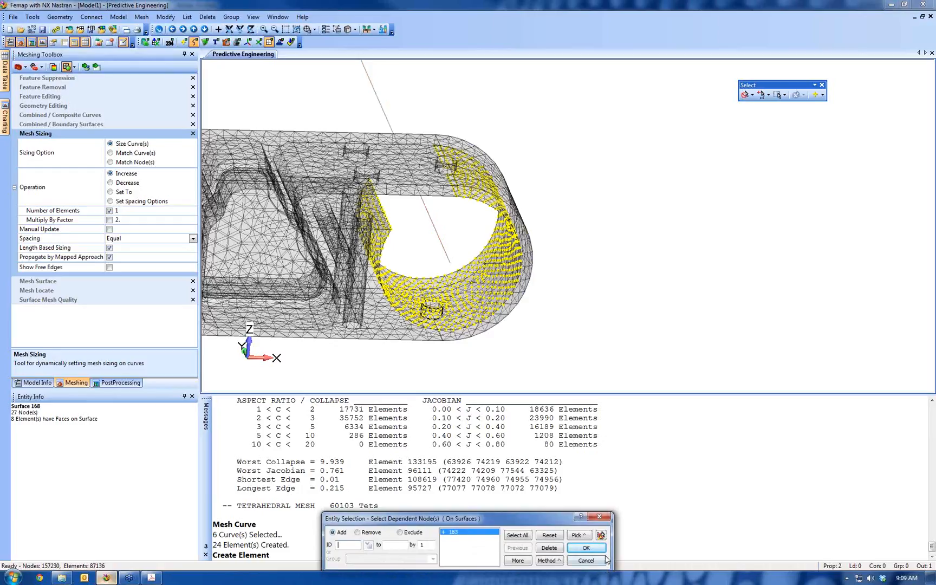
left_click(586, 548)
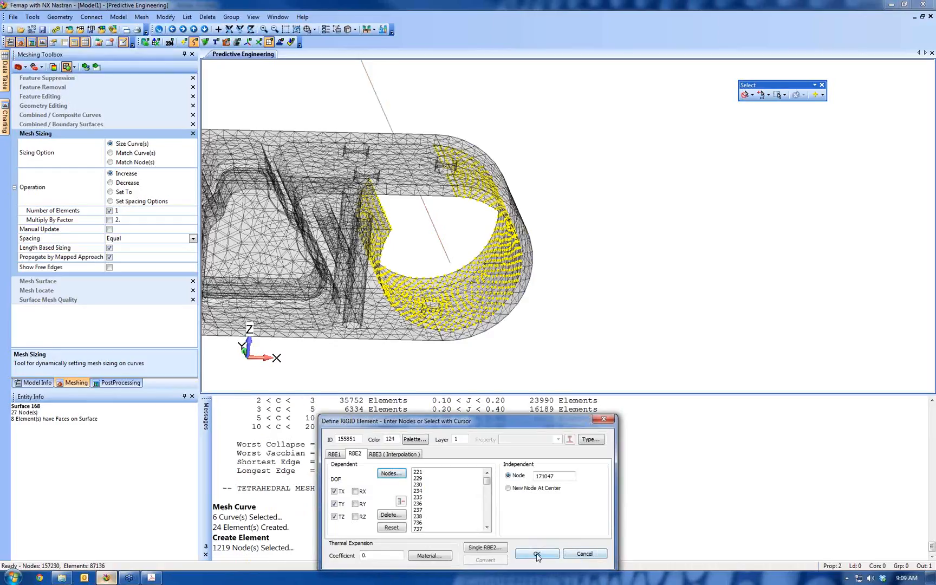
left_click(537, 553)
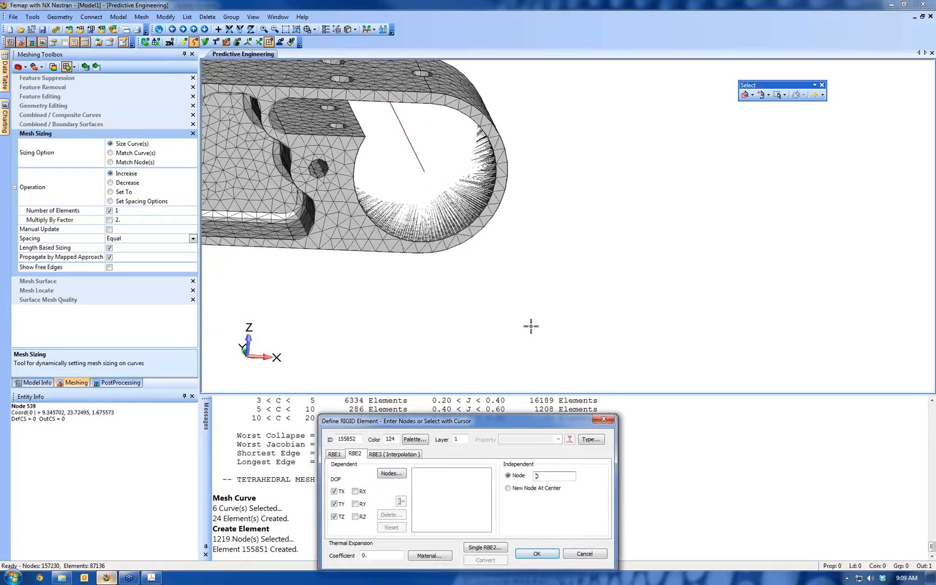
Set the next RBE2's independent node to the other tube's end node inside the smaller part's opposite end bore
middle_click_drag(530, 326, 571, 349)
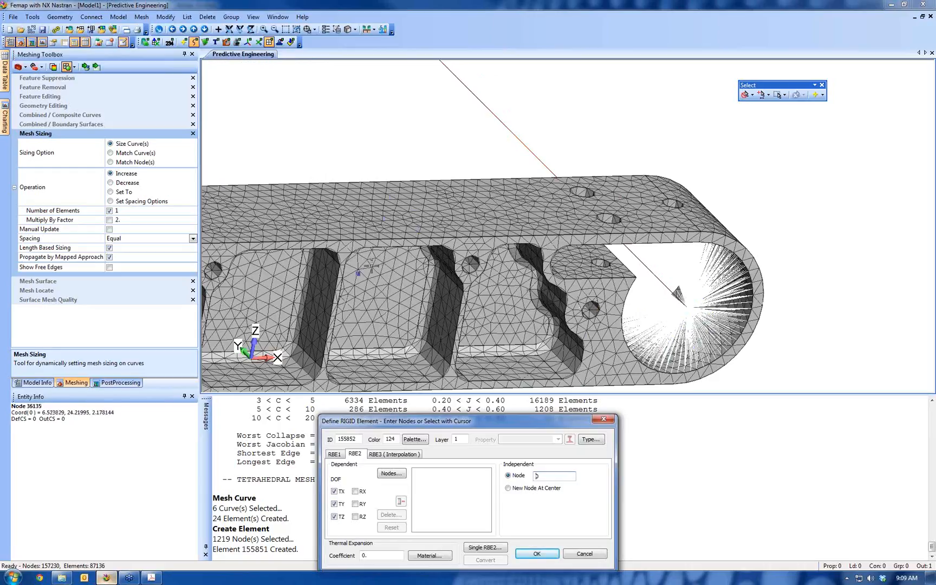
middle_click_drag(427, 244, 745, 170, "ctrl")
mouse_move(265, 204)
middle_mouse_down("ctrl")
mouse_move(501, 247)
mouse_move(401, 186)
mouse_move(359, 192)
middle_mouse_up("ctrl")
left_click(358, 196)
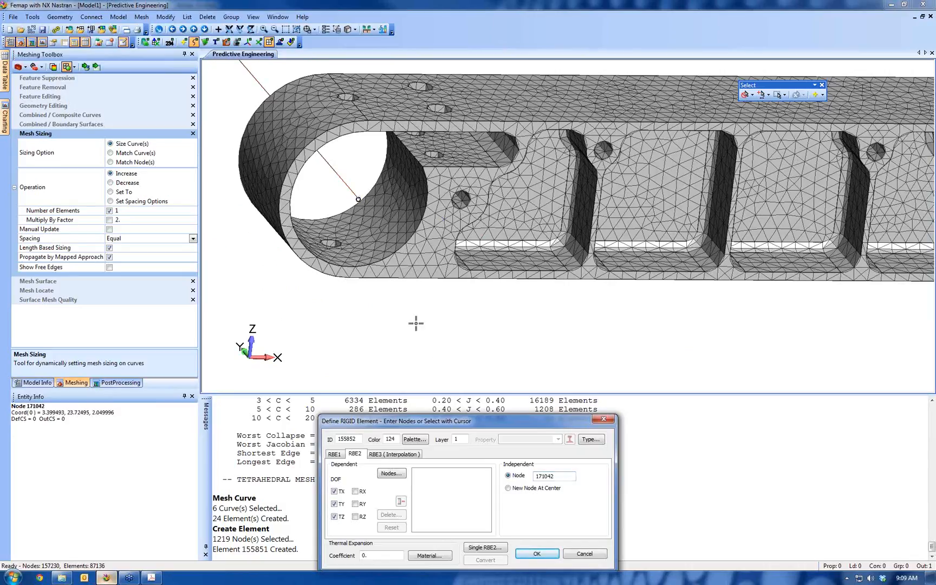
Start selecting the dependent nodes by surface, with picking set to the front-most entity
left_click(391, 474)
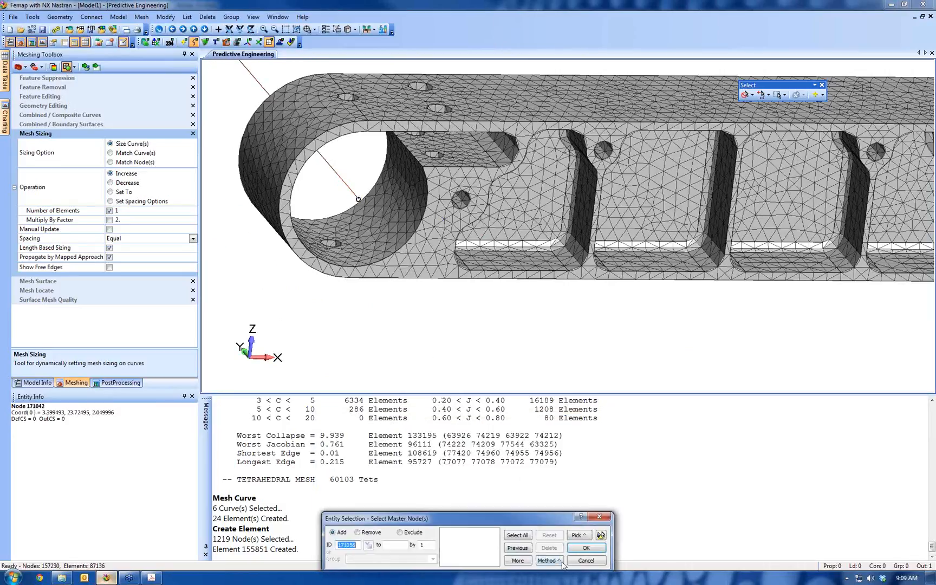
left_click(561, 564)
left_click(558, 550)
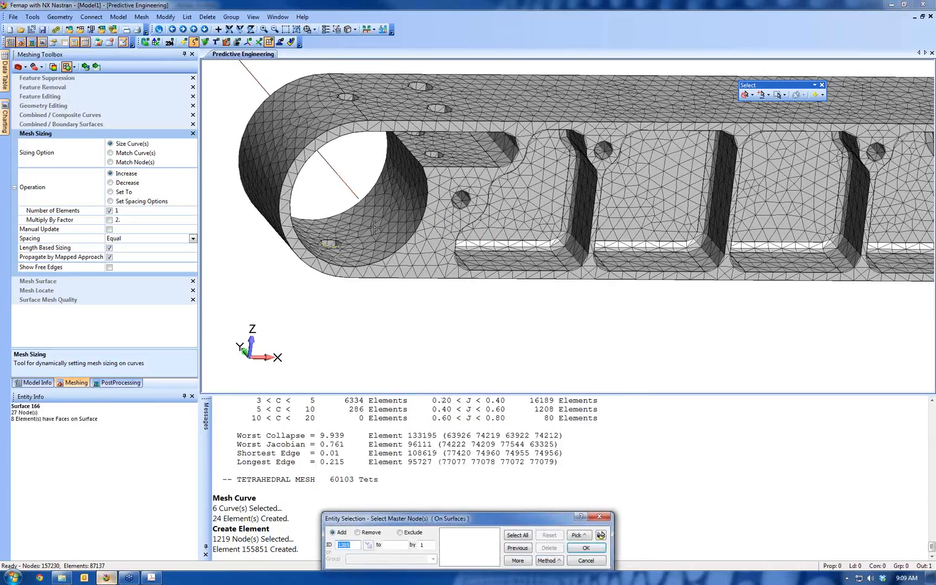
right_click(376, 228)
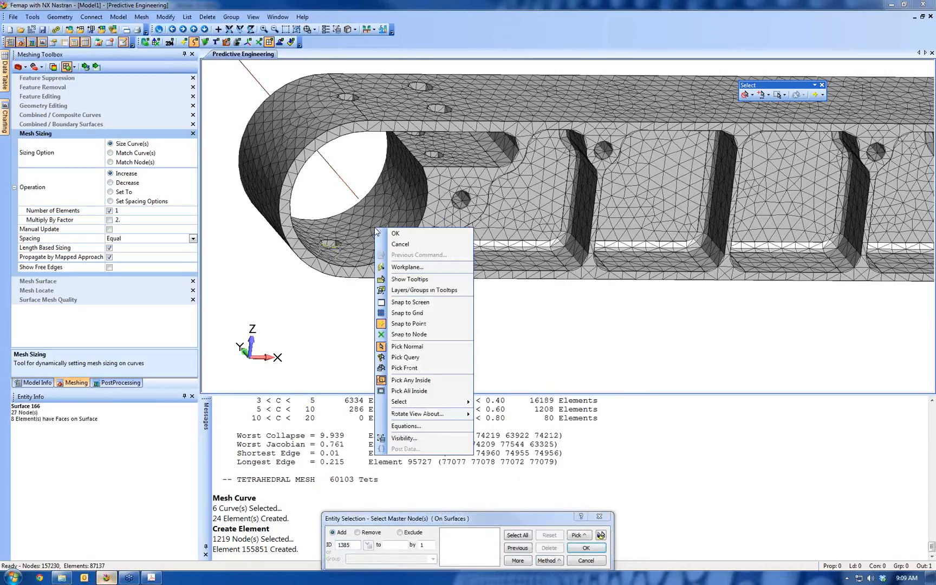
left_click(334, 293)
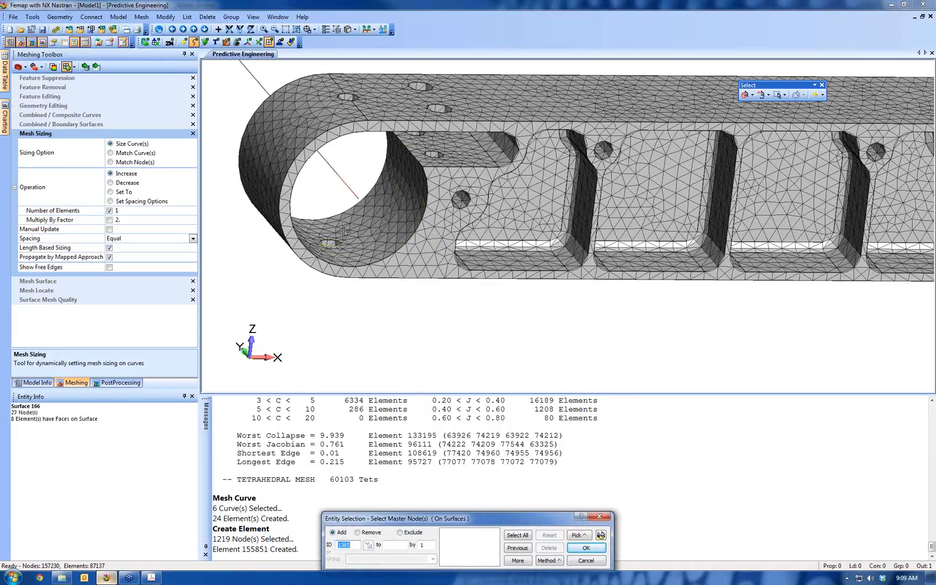
right_click(371, 201)
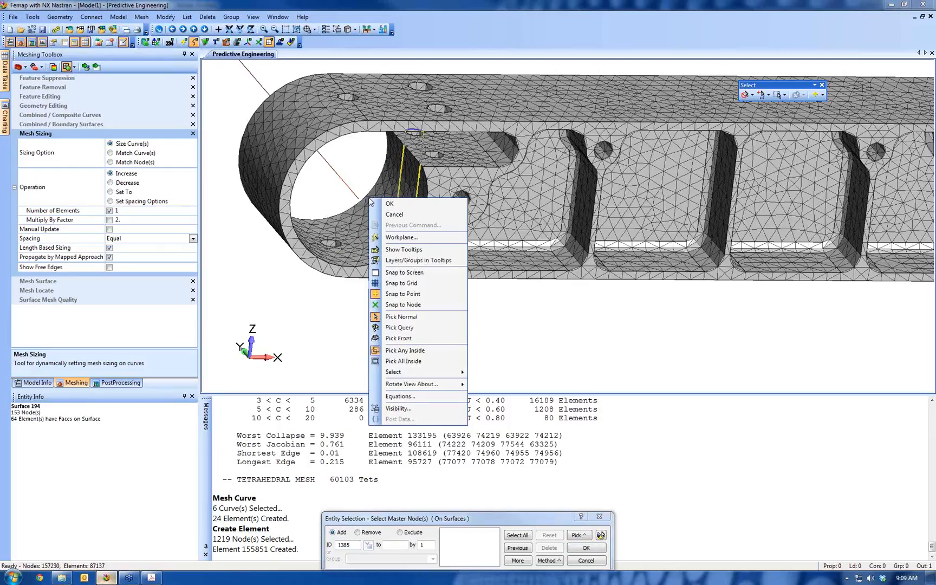
left_click(401, 338)
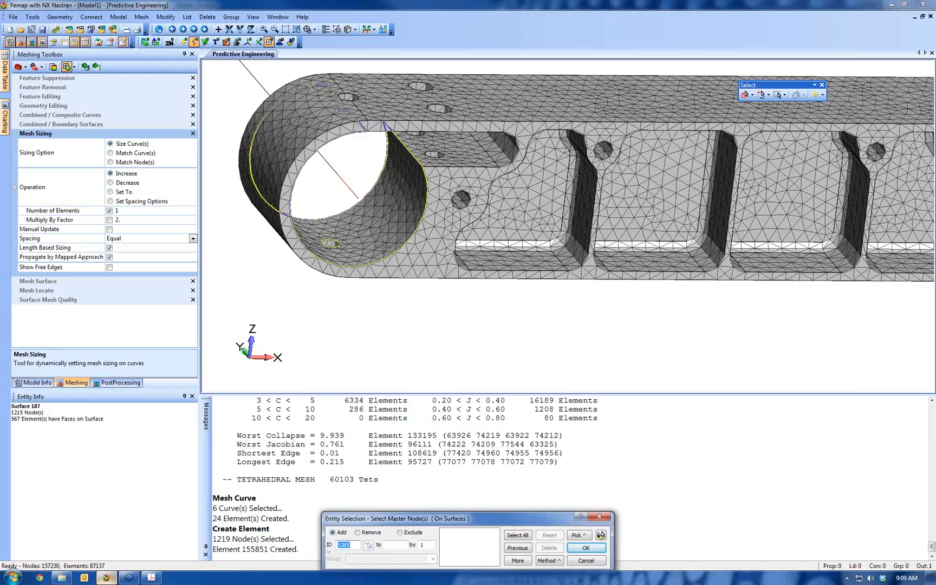
Select the nodes on the smaller part's opposite end bore surface and create the second RBE2
left_click(382, 247)
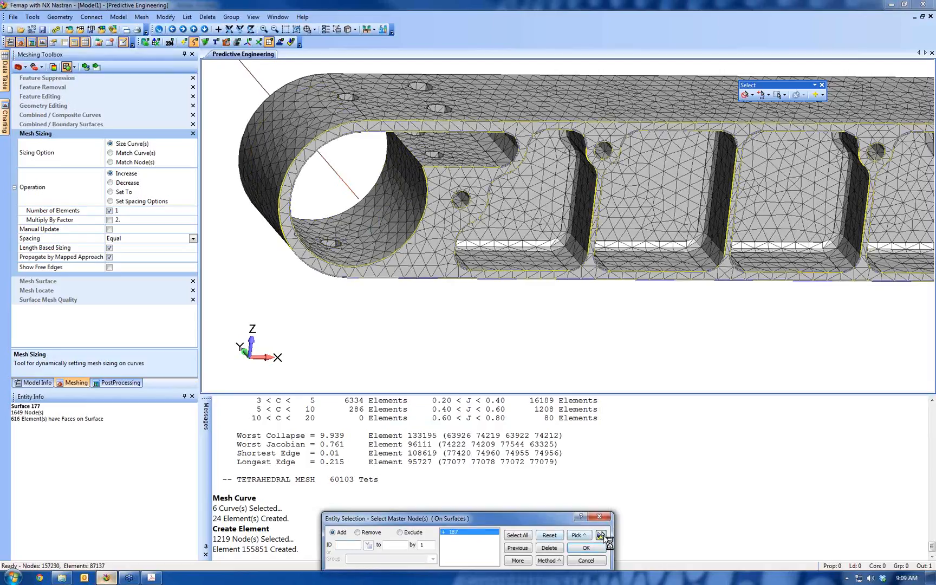
left_click(586, 548)
left_click(586, 548)
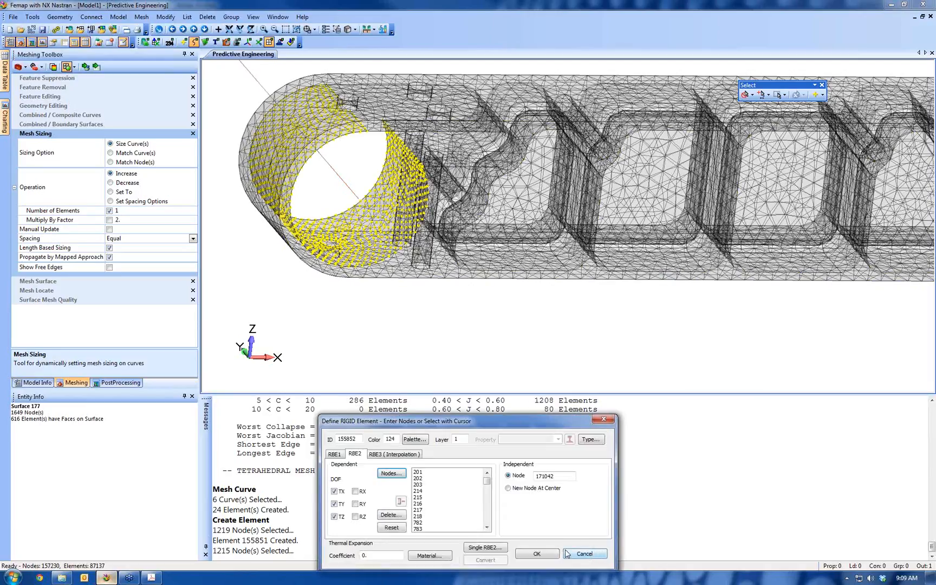
left_click(536, 553)
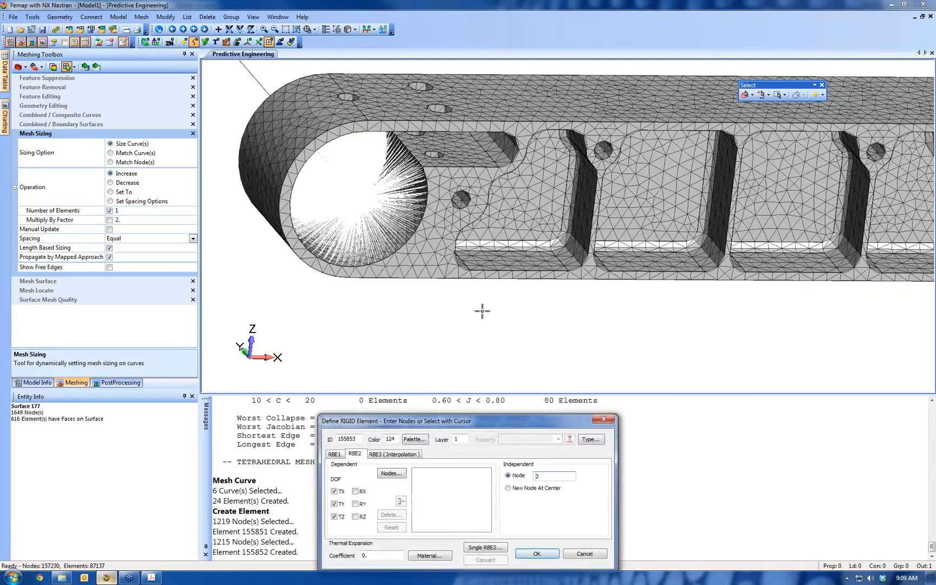
Set the third RBE2's independent node to the tube's end node inside the larger part's end bore
scroll(618, 310, "down", 5)
scroll(618, 311, "up", 10)
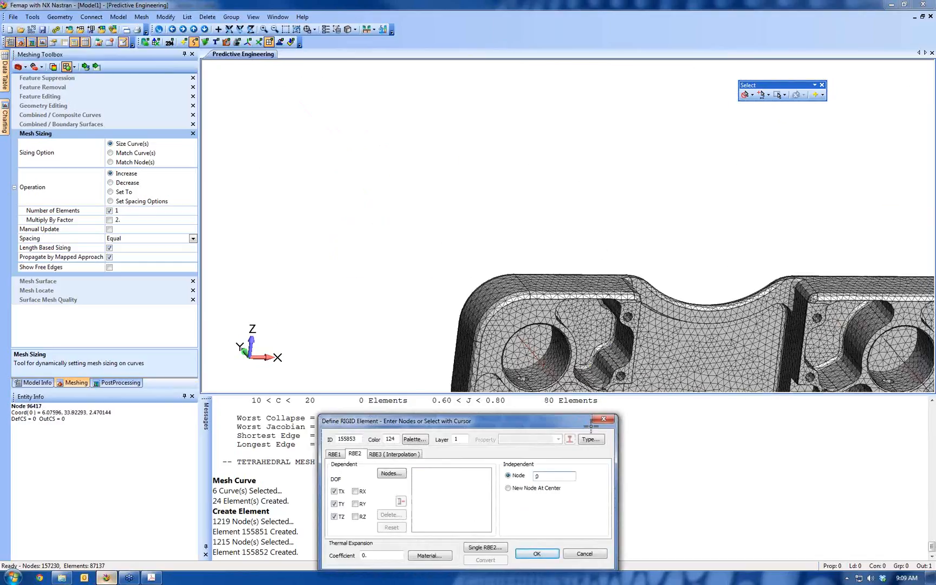
scroll(516, 249, "up", 4)
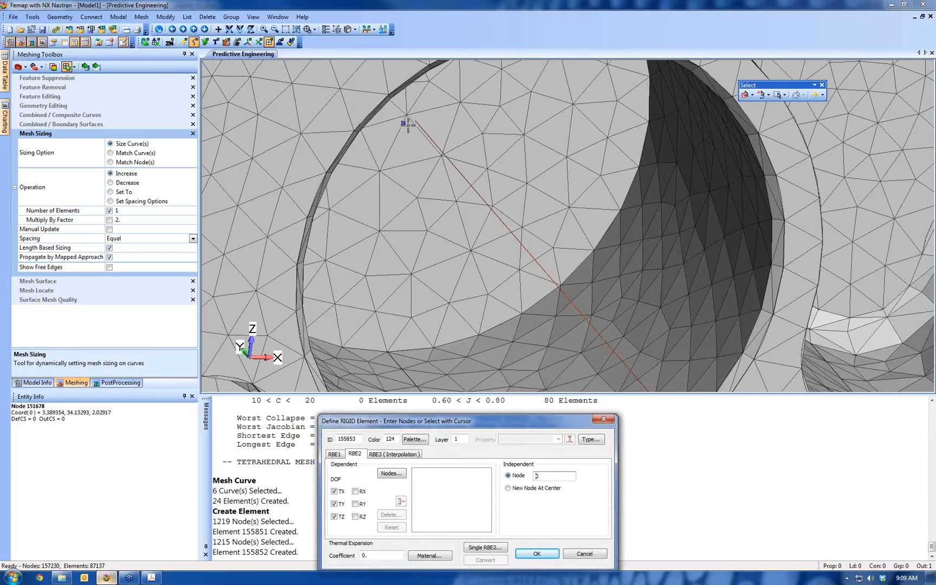
Set the rigid element's color to black with the thickest solid line style and a mid-level transparency pattern
left_click(413, 439)
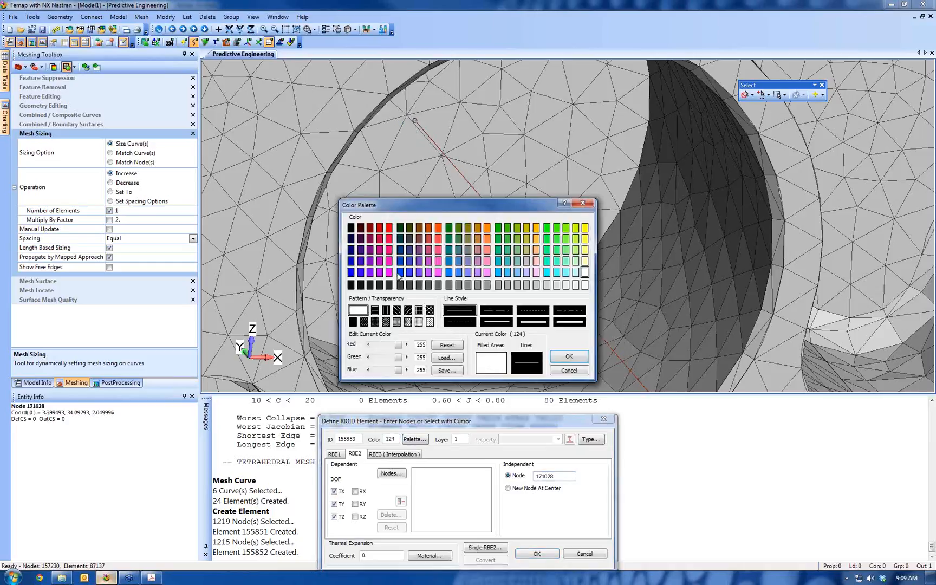
left_click(351, 228)
left_click(570, 323)
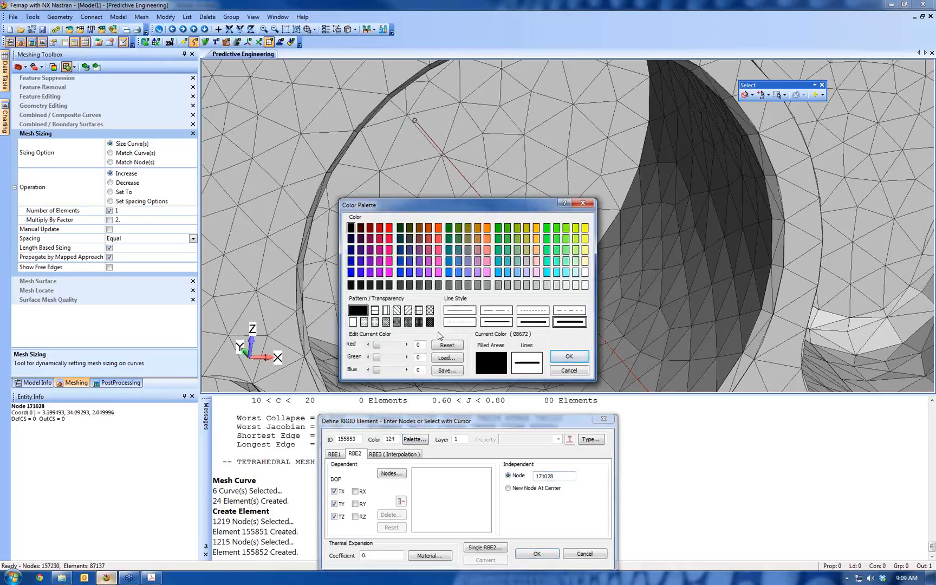
left_click(397, 322)
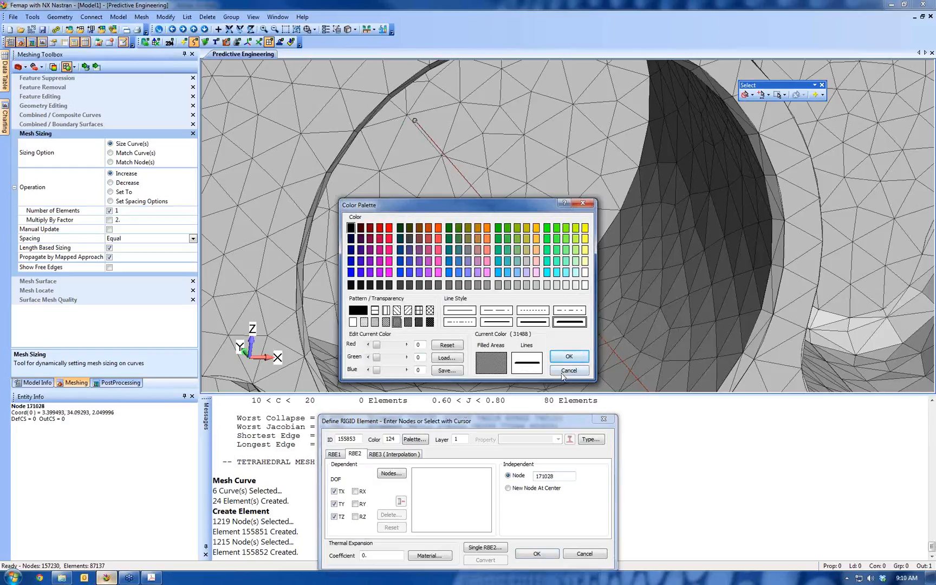
left_click(568, 356)
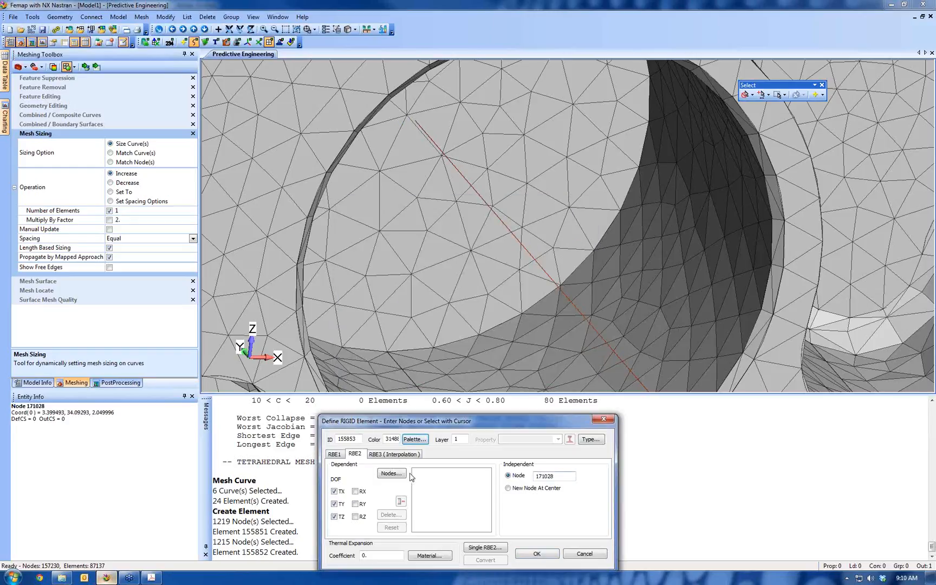
Select the dependent nodes on both half surfaces of the larger part's end bore and create the third RBE2
left_click(399, 473)
left_click(548, 560)
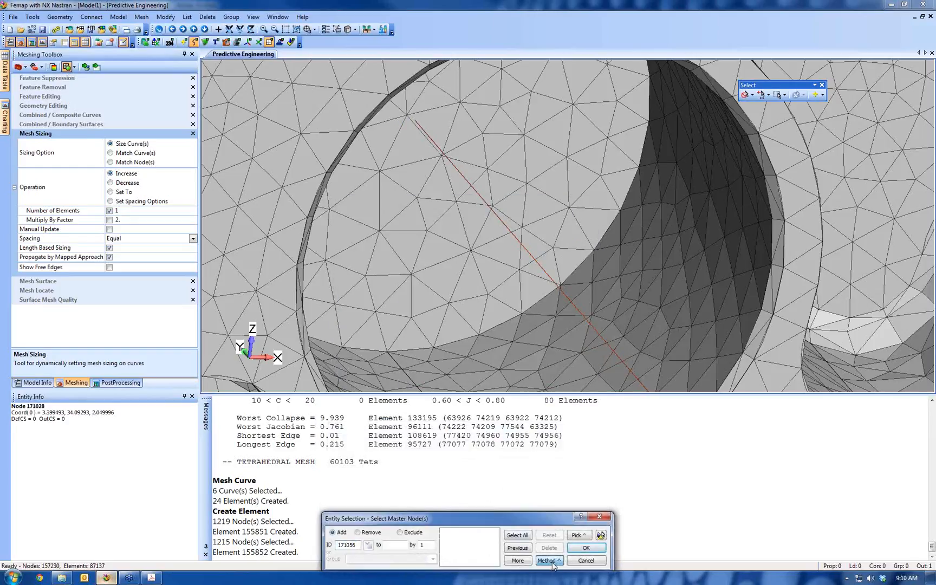
left_click(574, 558)
scroll(635, 234, "down", 3)
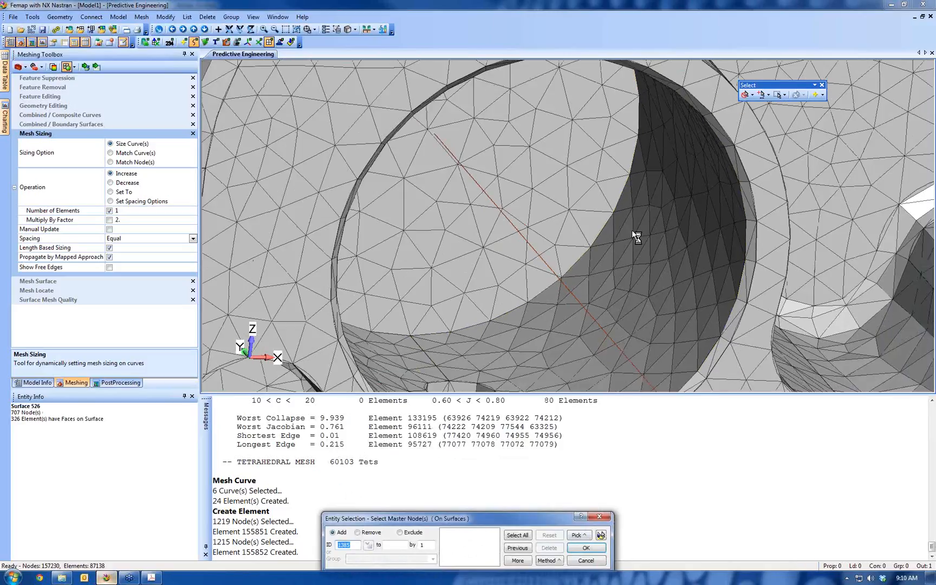
left_click(635, 210)
left_click(411, 209)
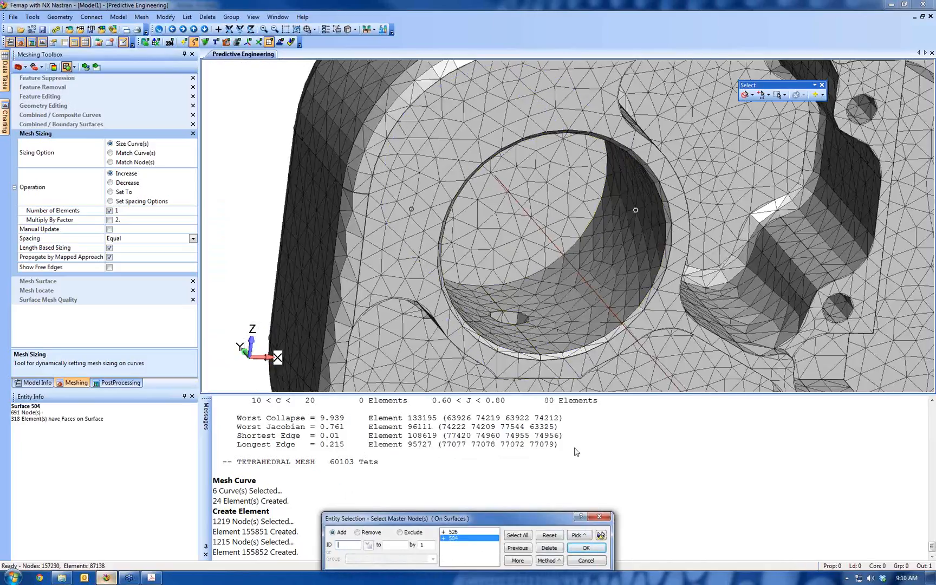
left_click(600, 535)
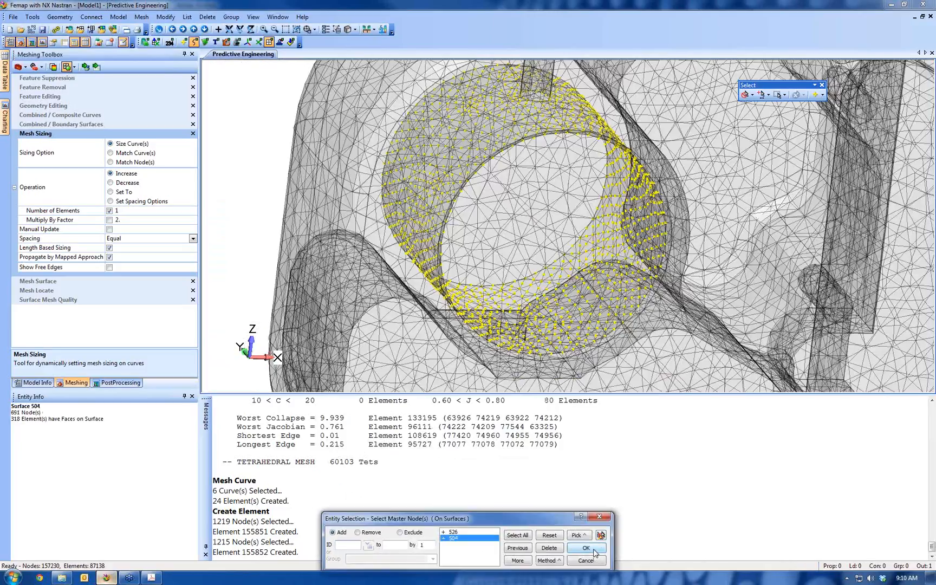
left_click(593, 549)
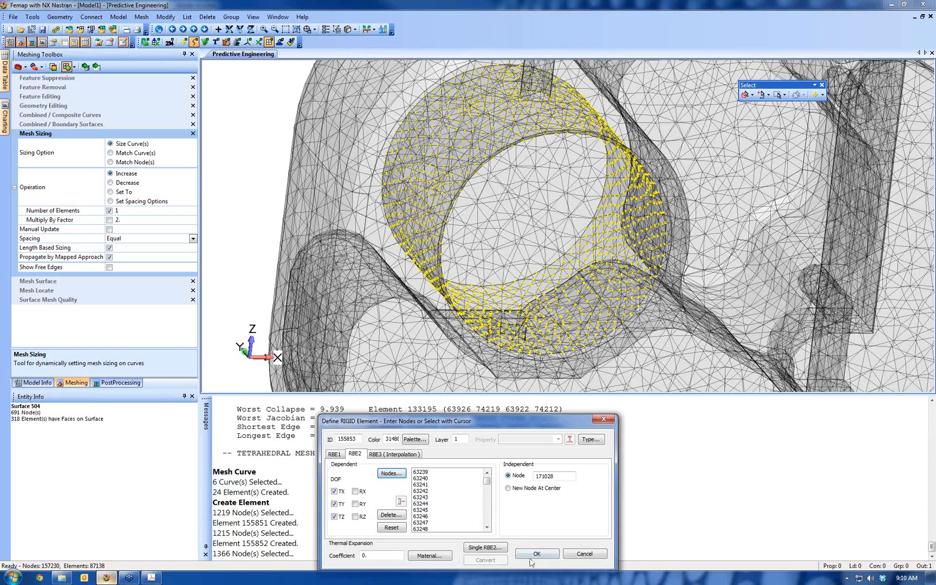
left_click(536, 552)
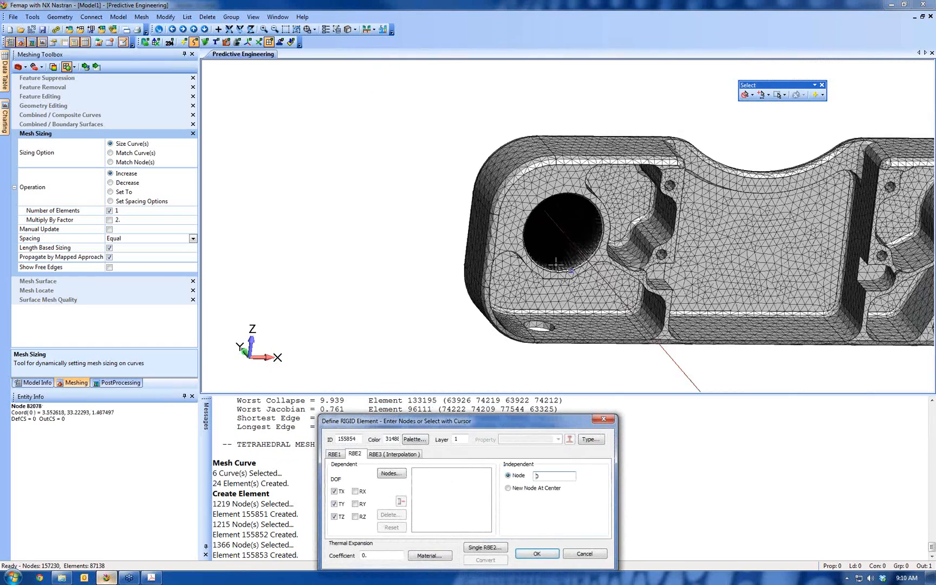
Set the fourth RBE2's independent node to the other tube's end node inside the larger part's second tube bore
middle_click_drag(532, 257, 836, 188)
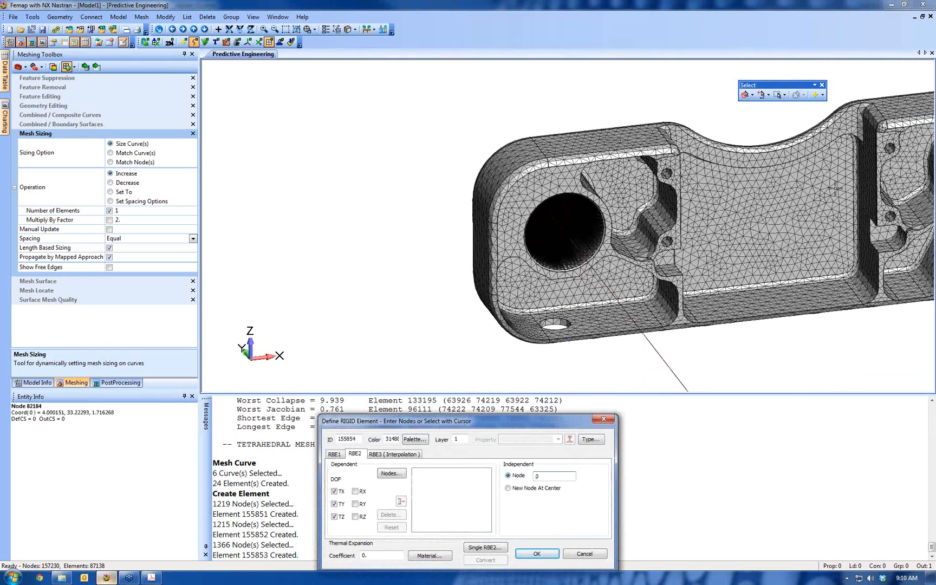
middle_click_drag(524, 236, 211, 298, "ctrl")
scroll(467, 170, "up", 6)
middle_click_drag(282, 257, 537, 242, "ctrl")
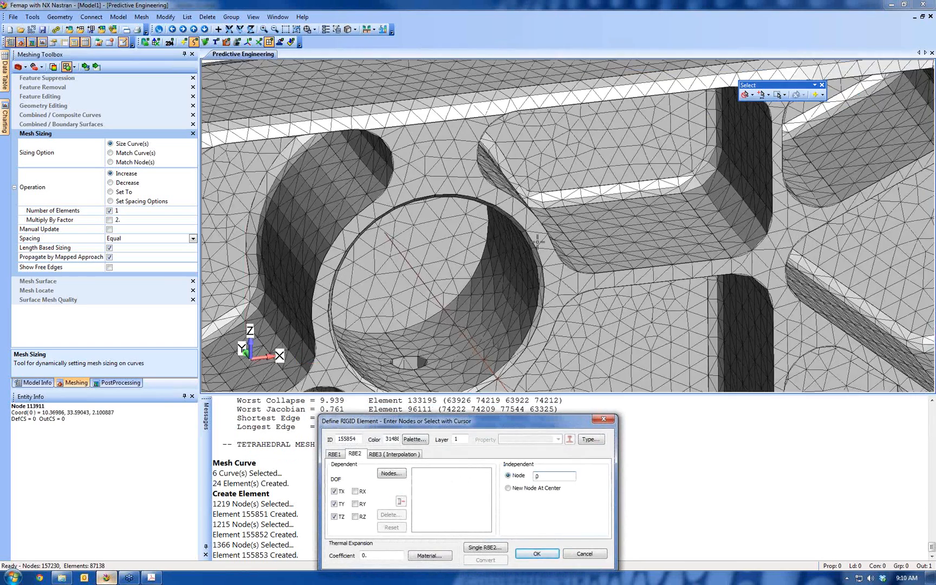
scroll(393, 230, "up", 8)
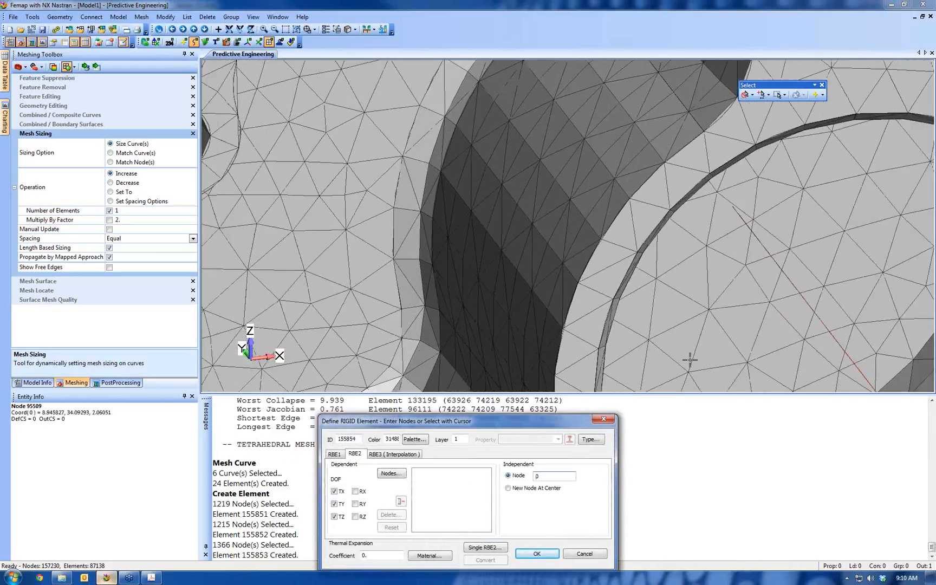
left_click(739, 205)
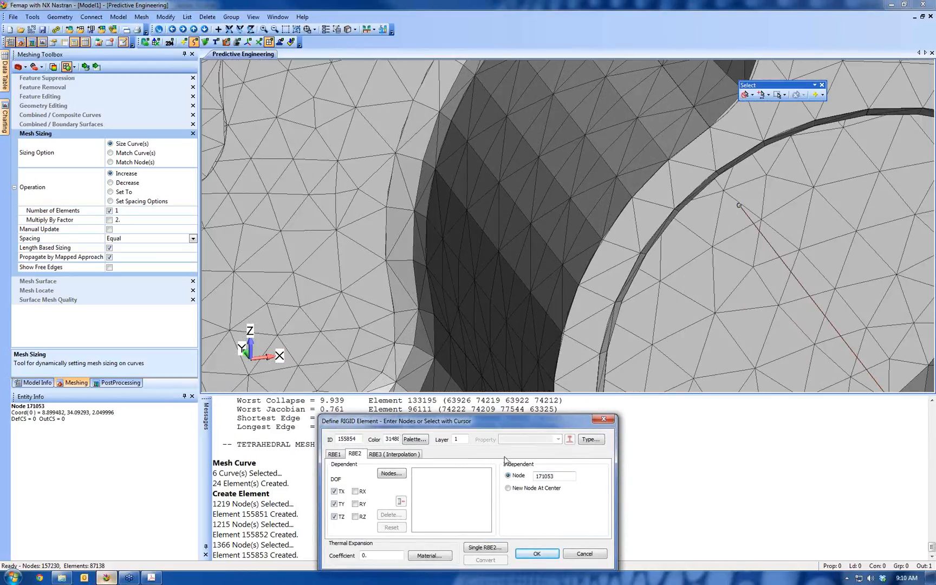
Select the dependent nodes on both half surfaces of the larger part's second tube bore and create the fourth RBE2
left_click(399, 475)
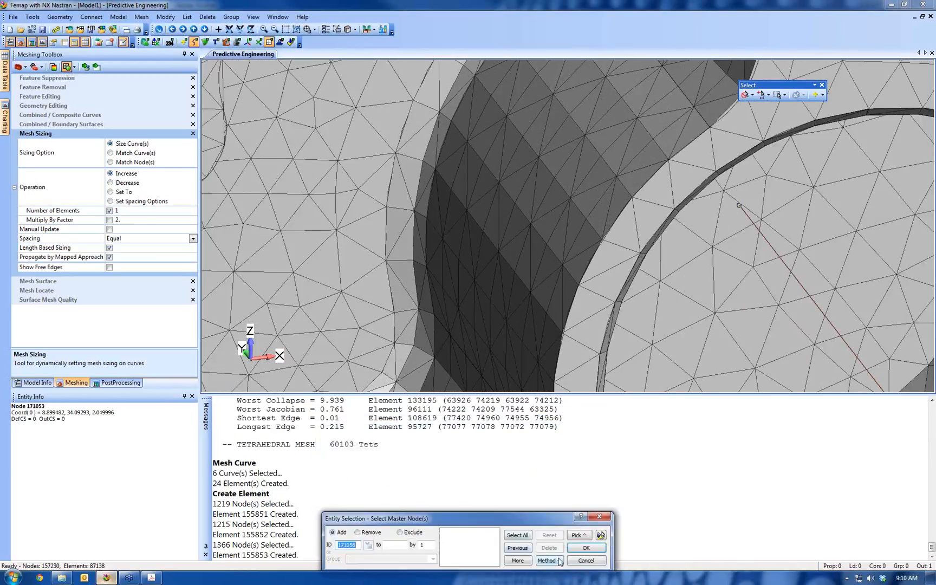
left_click(559, 561)
left_click(566, 542)
scroll(648, 323, "down", 6)
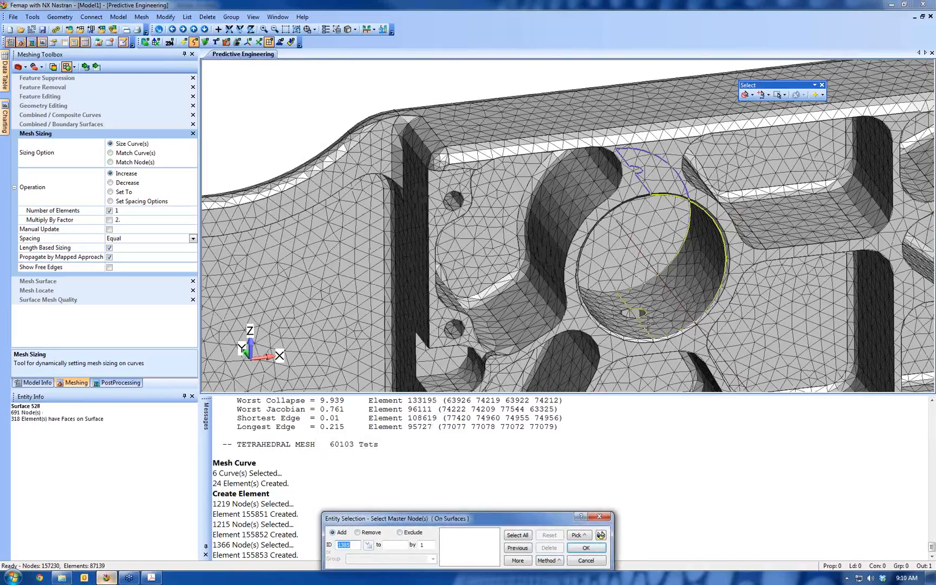
left_click(650, 324)
left_click(632, 325)
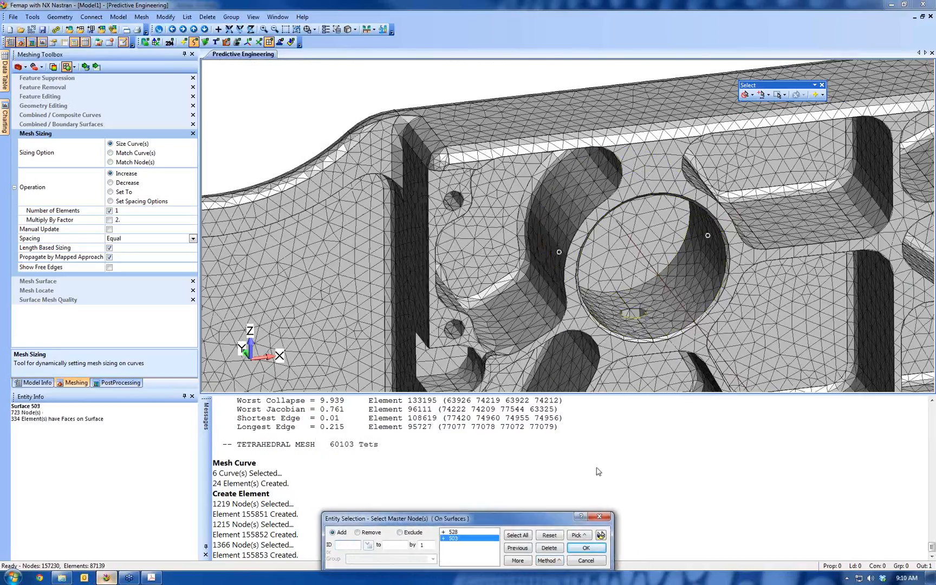
left_click(586, 548)
left_click(542, 556)
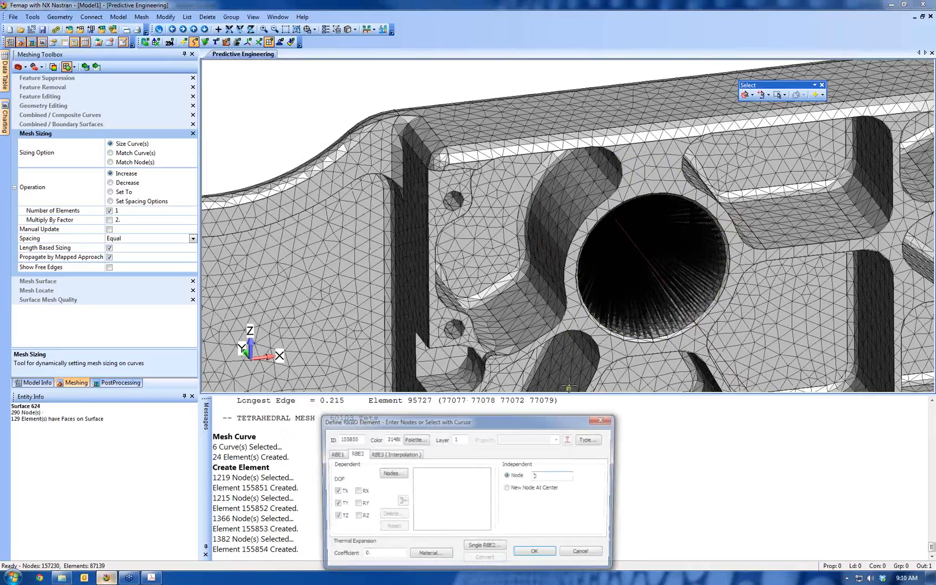
key("Escape")
scroll(637, 240, "down", 10)
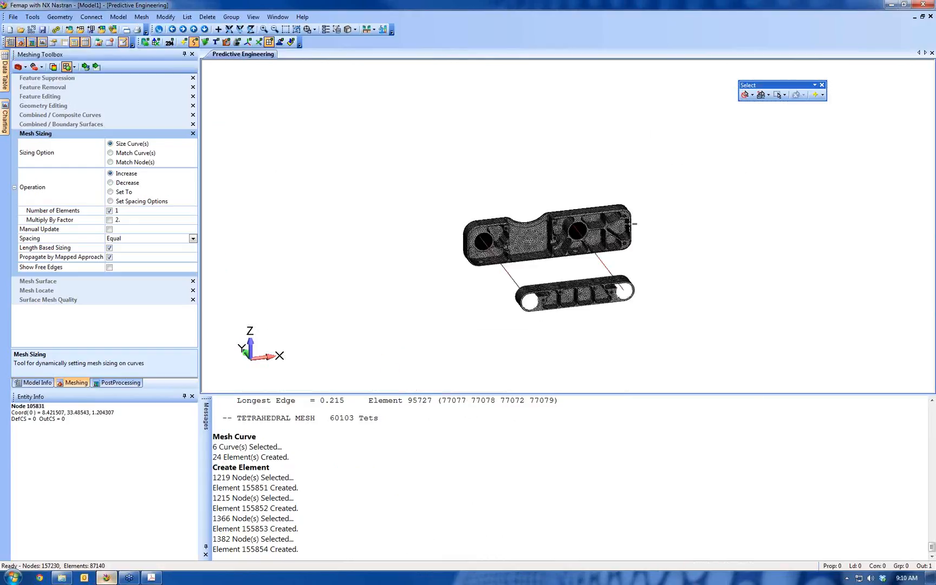
Set the selection entity to solids and display all solids in the model
middle_click_drag(634, 221, 616, 264)
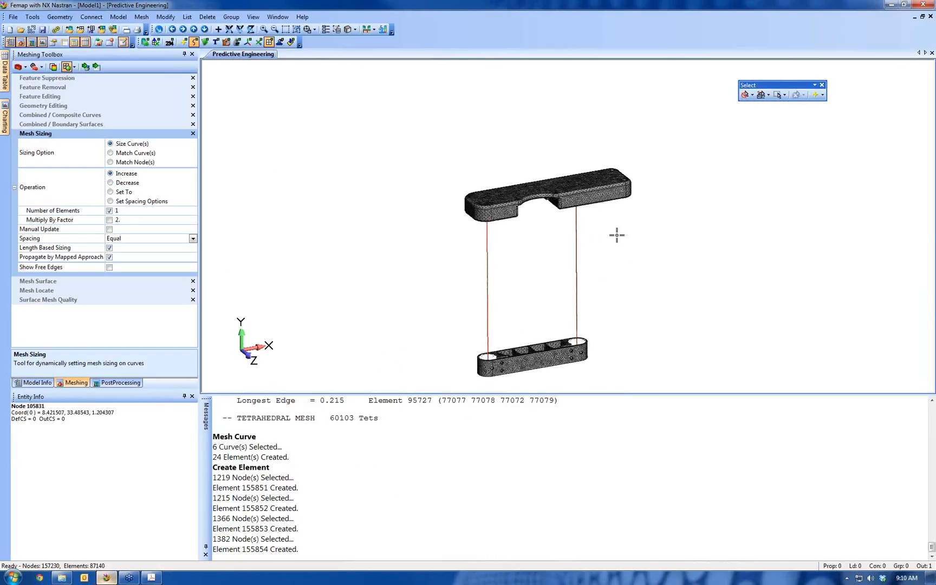
left_click(749, 96)
left_click(762, 150)
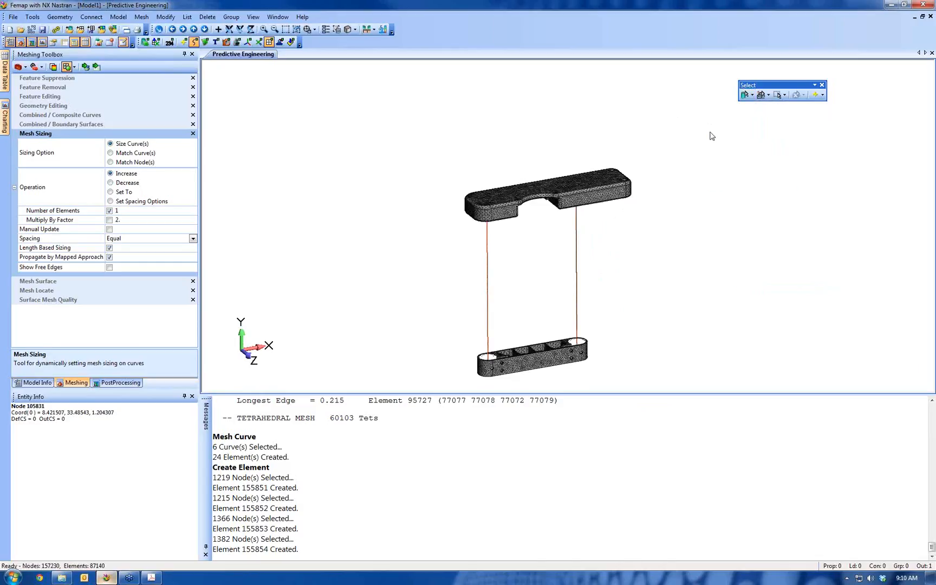
right_click(711, 135)
left_click(737, 160)
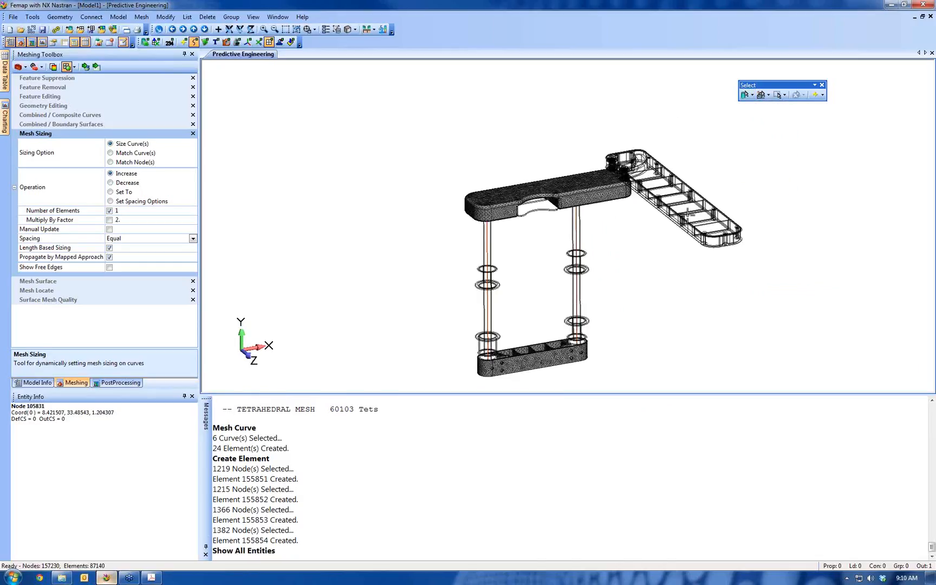
Show only the long ribbed arm solid and the larger meshed part's solid, and clear the selection and entity selector
middle_click_drag(633, 295, 655, 201)
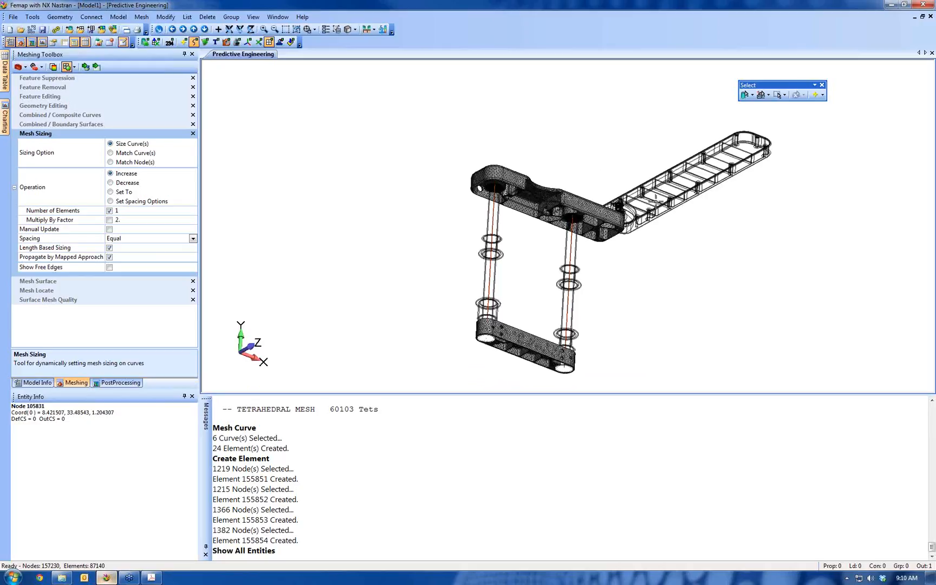
left_click(691, 173)
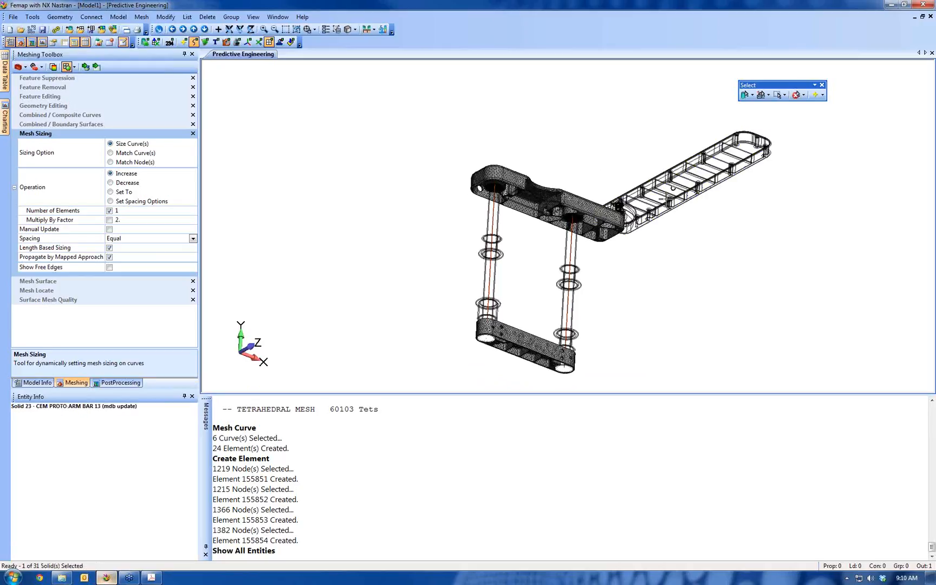
left_click(600, 200)
right_click(584, 126)
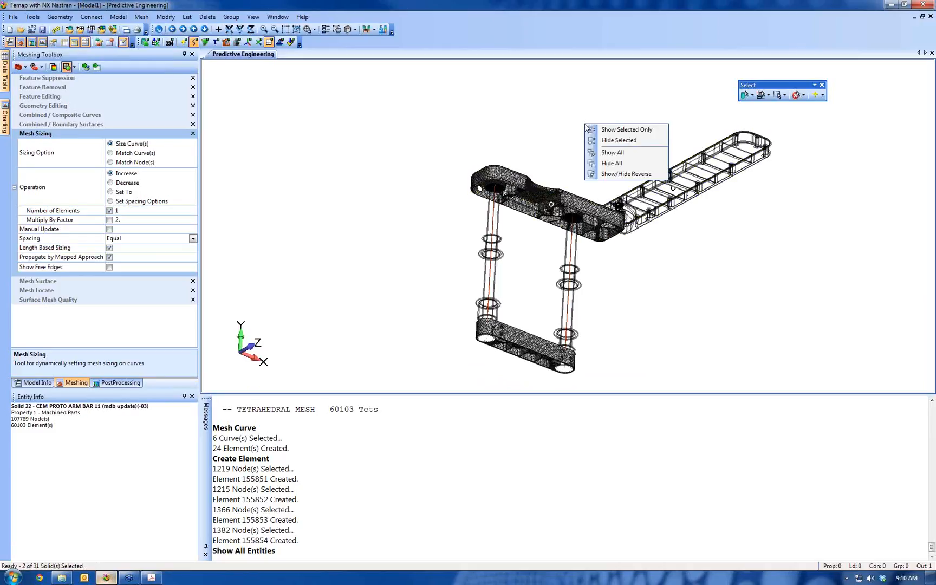
left_click(610, 130)
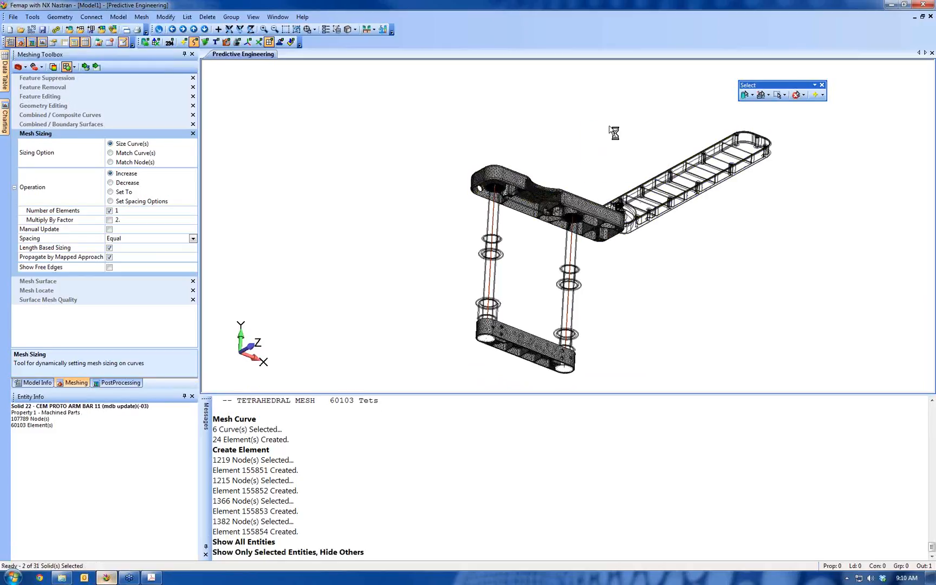
left_click(795, 96)
left_click(746, 96)
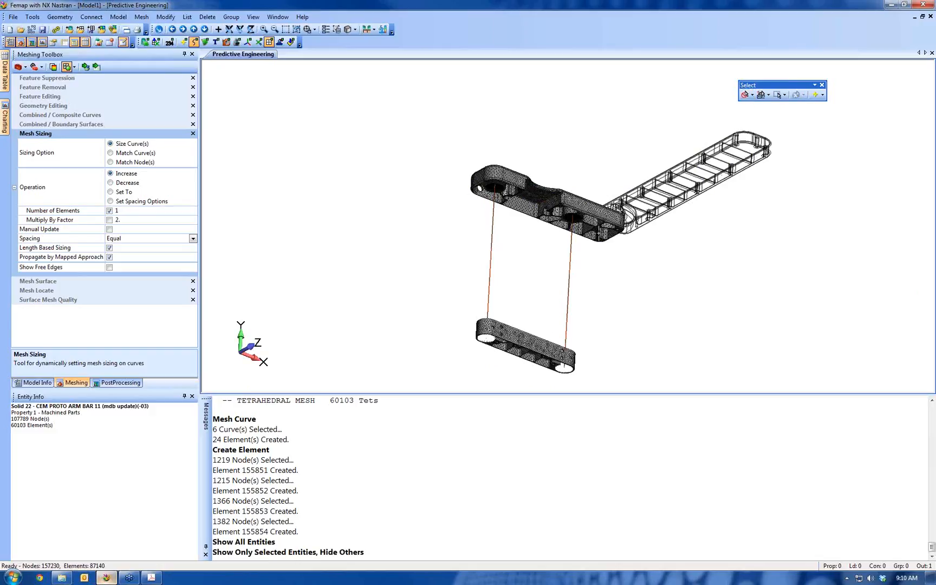
Start a fifth RBE2 and pick dependent nodes by surface on the two small end holes from the larger part's ribbed side
scroll(675, 283, "up", 5)
middle_click_drag(675, 282, 465, 433, "ctrl")
scroll(604, 334, "up", 3)
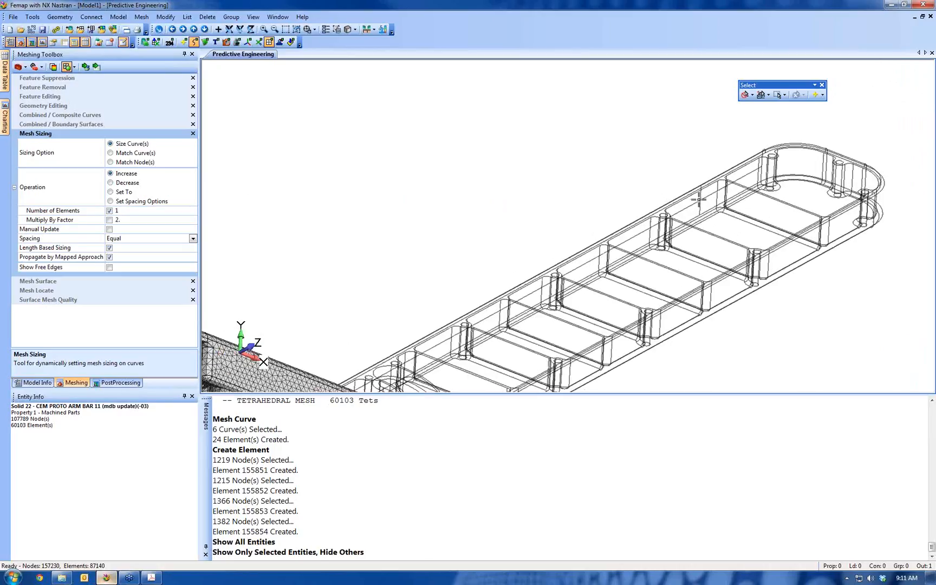
middle_click_drag(545, 311, 347, 274)
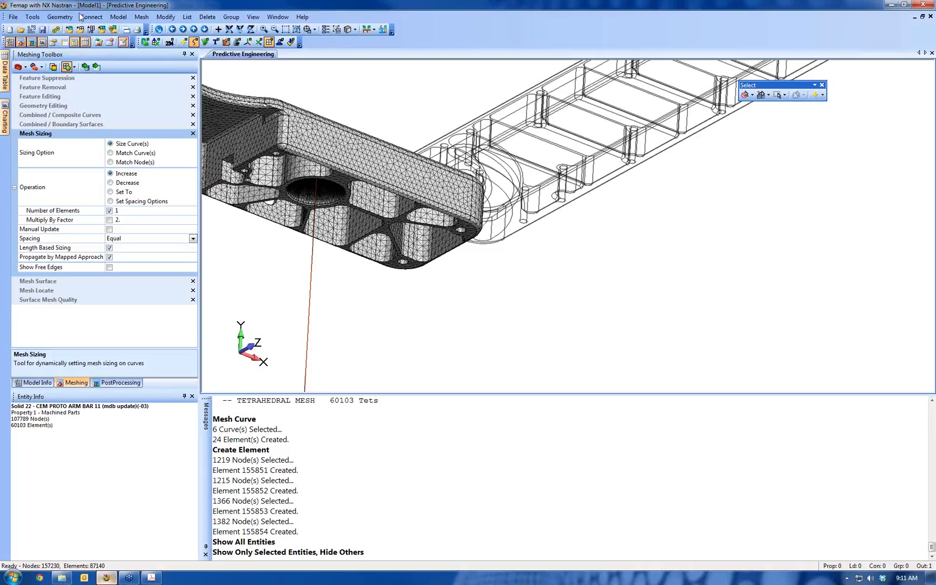
left_click(120, 20)
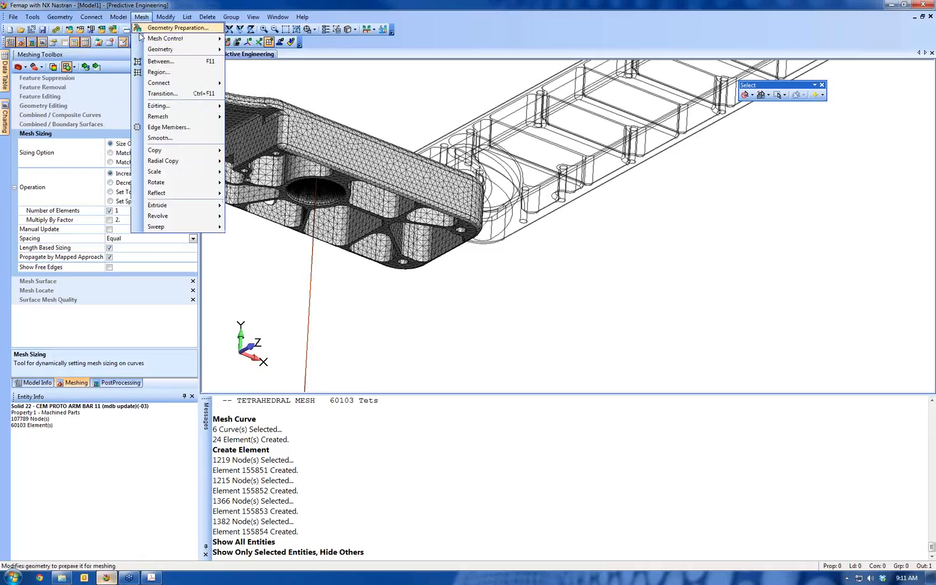
left_click(123, 52)
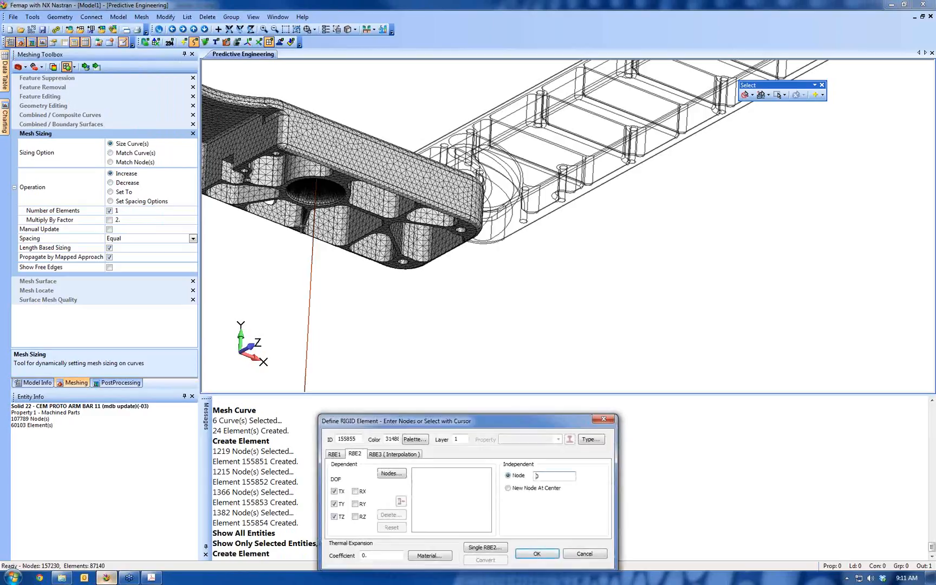
left_click(391, 473)
left_click(550, 561)
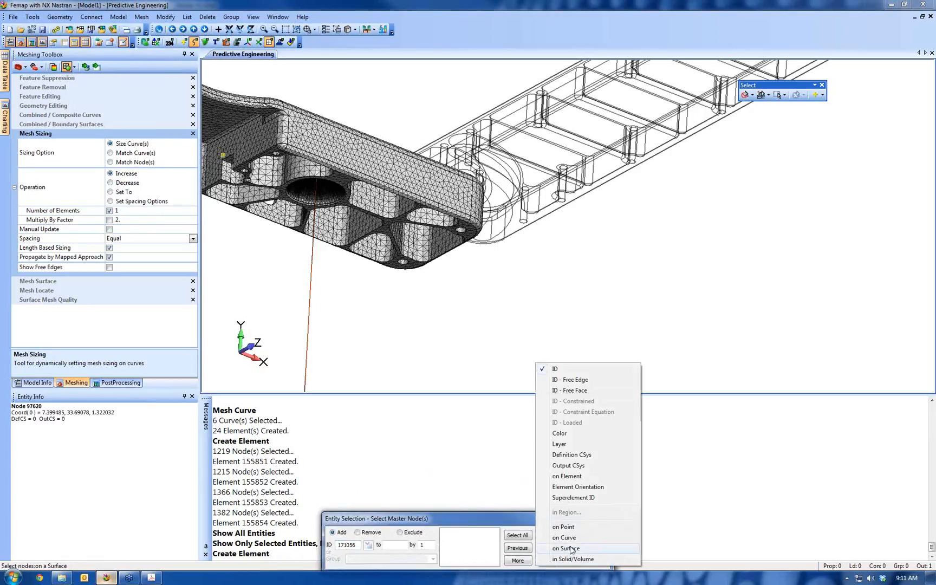
left_click(566, 548)
scroll(552, 334, "up", 5)
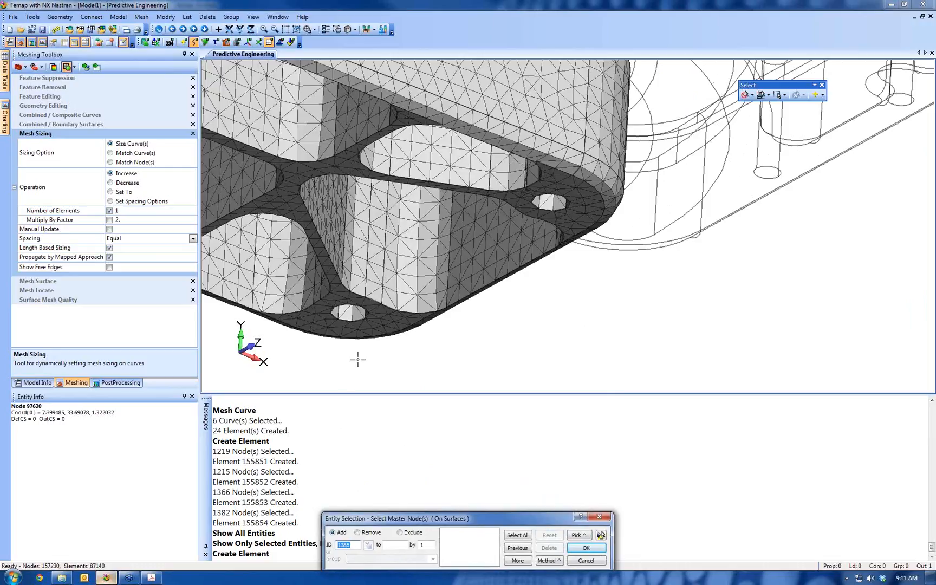
left_click(344, 312)
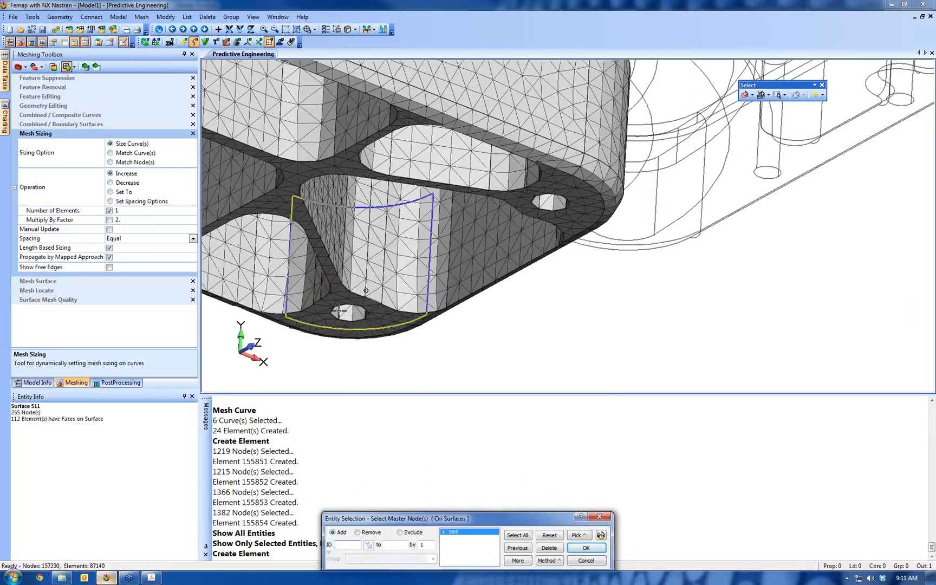
left_click(340, 312)
left_click(551, 198)
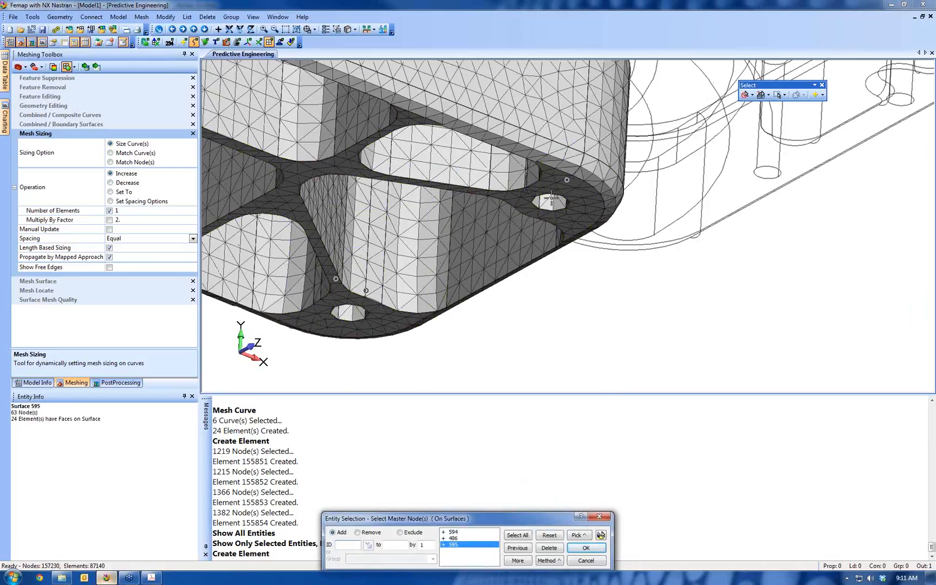
left_click(536, 199)
Add both half surfaces of the same two end holes, picked from the larger part's flat face, to the dependent selection
scroll(532, 92, "down", 4)
middle_click_drag(532, 92, 549, 417)
left_click(600, 535)
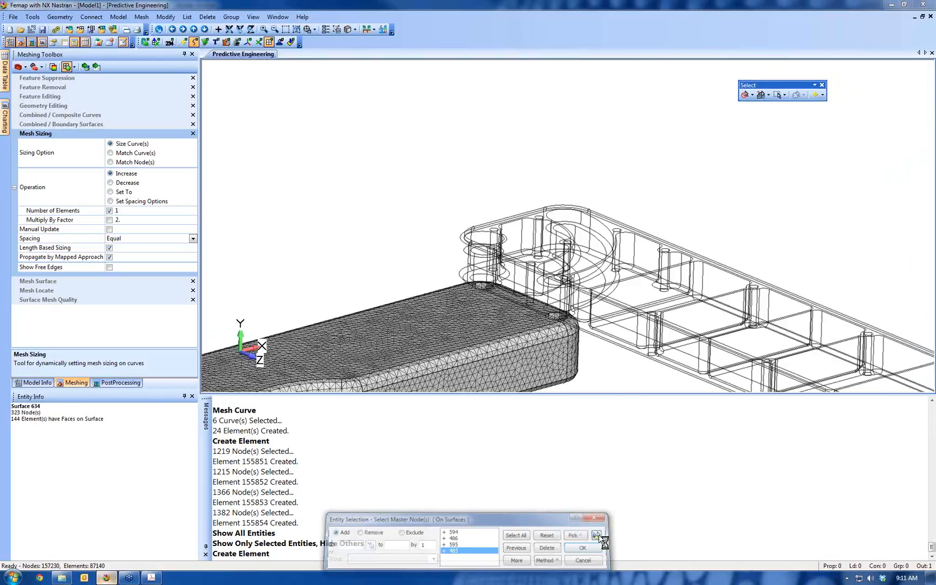
middle_click_drag(561, 331, 563, 56)
scroll(531, 310, "up", 5)
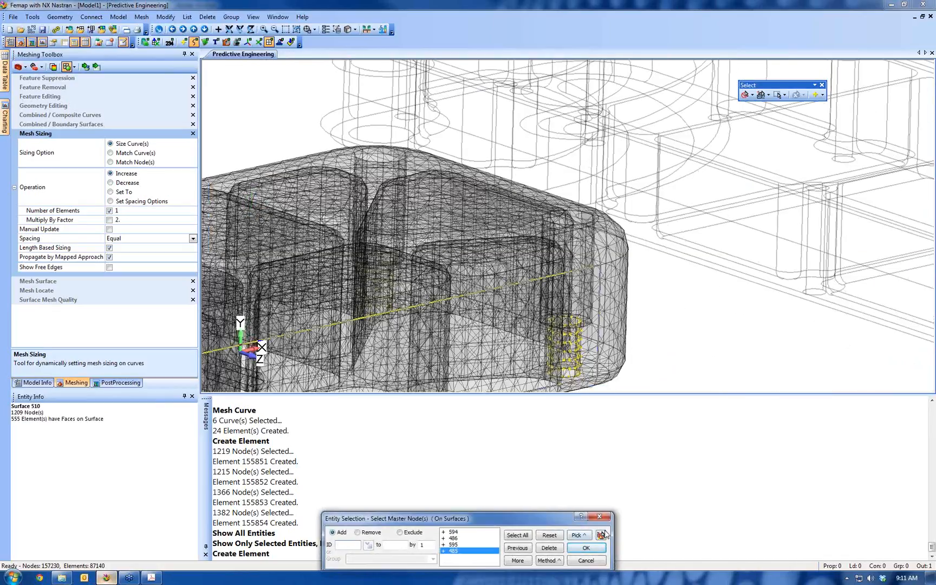
left_click(601, 535)
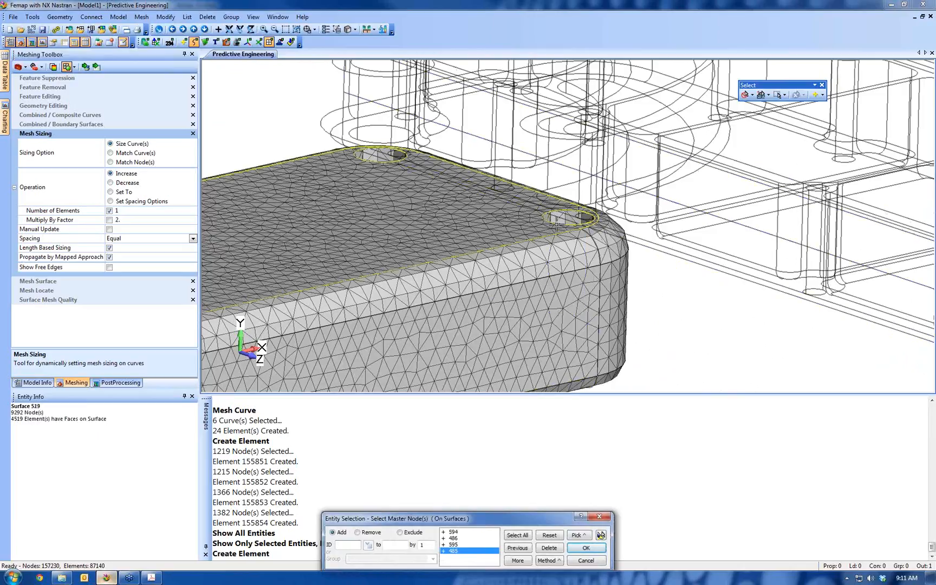
left_click(556, 219)
left_click(558, 218)
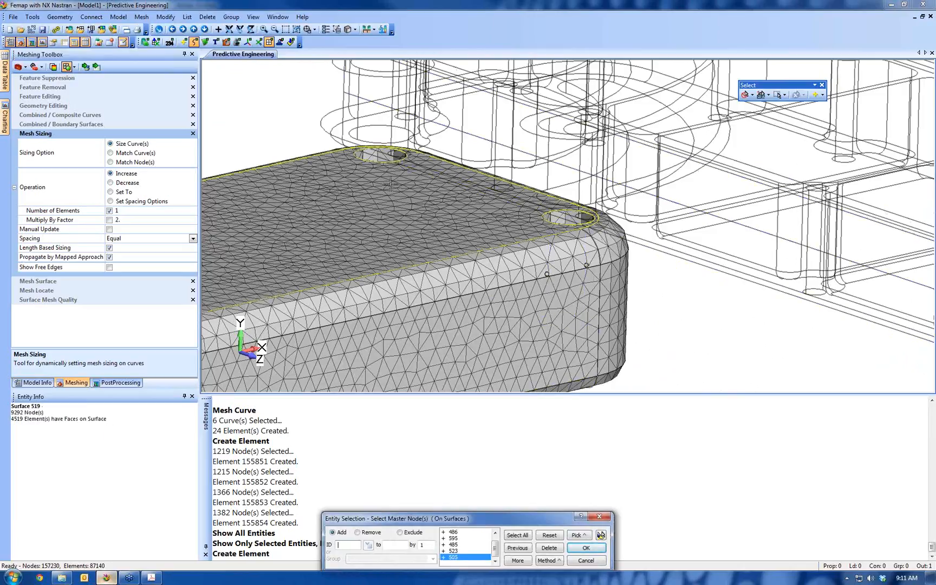
left_click(365, 157)
left_click(367, 156)
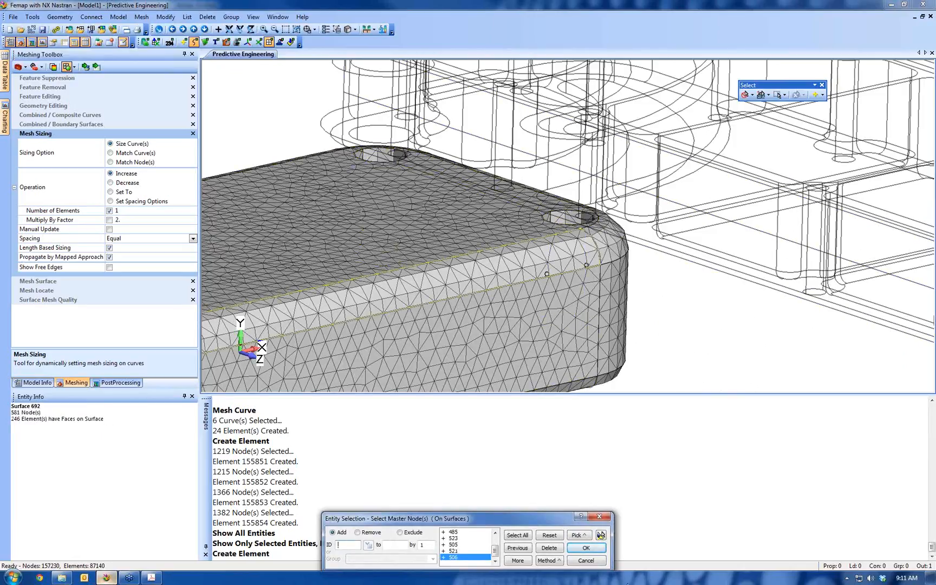
Highlight the selected surfaces of the two end holes and accept their nodes as the fifth RBE2's dependent nodes
left_click(601, 535)
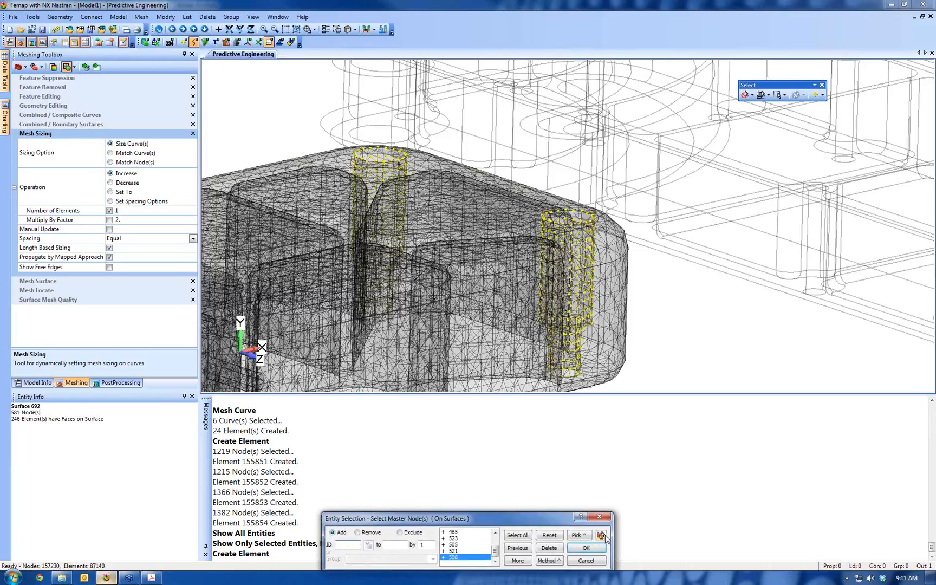
scroll(576, 291, "down", 3)
middle_click_drag(708, 285, 597, 238, "ctrl")
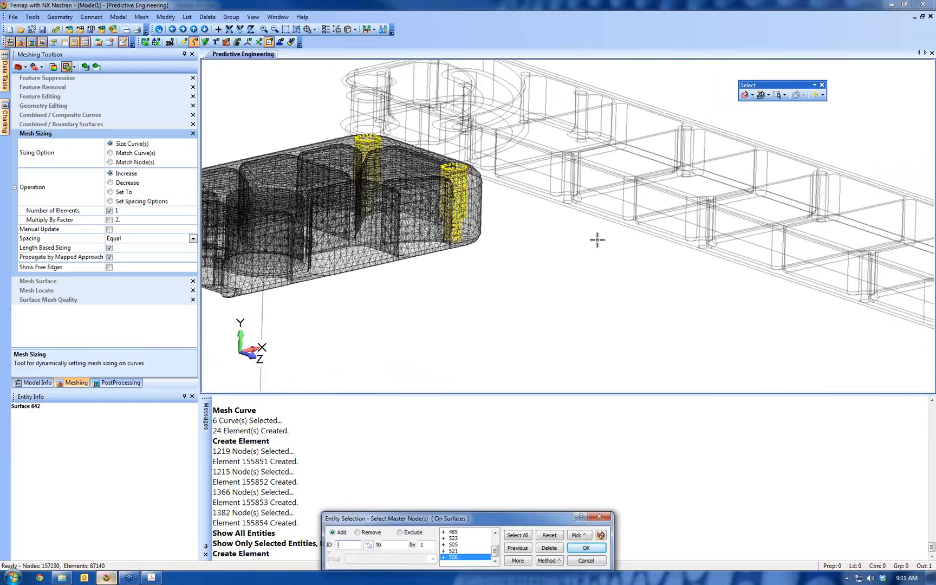
scroll(597, 239, "down", 2)
left_click(591, 550)
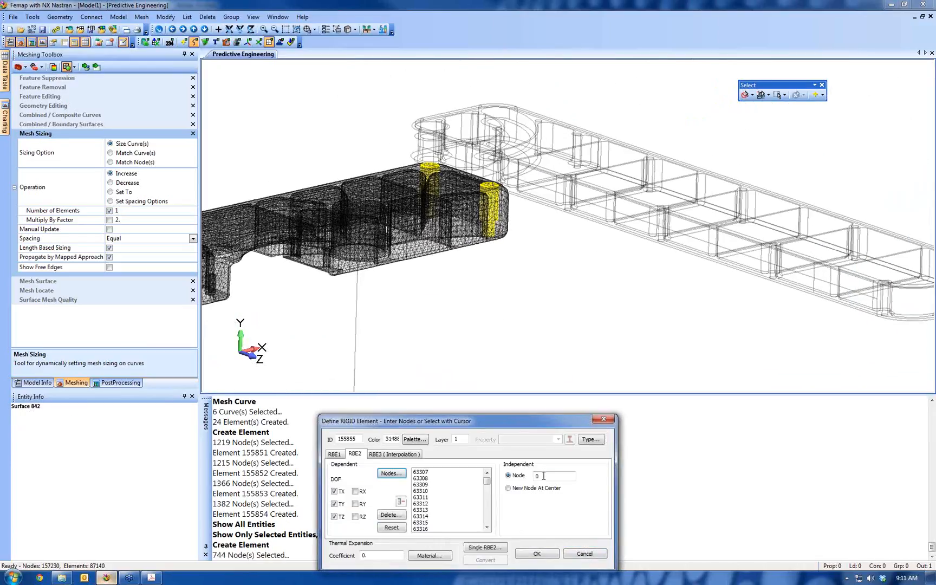
Create a new independent node for the fifth RBE2, using the Locate method to define its position
left_click_drag(661, 278, 548, 250, "ctrl")
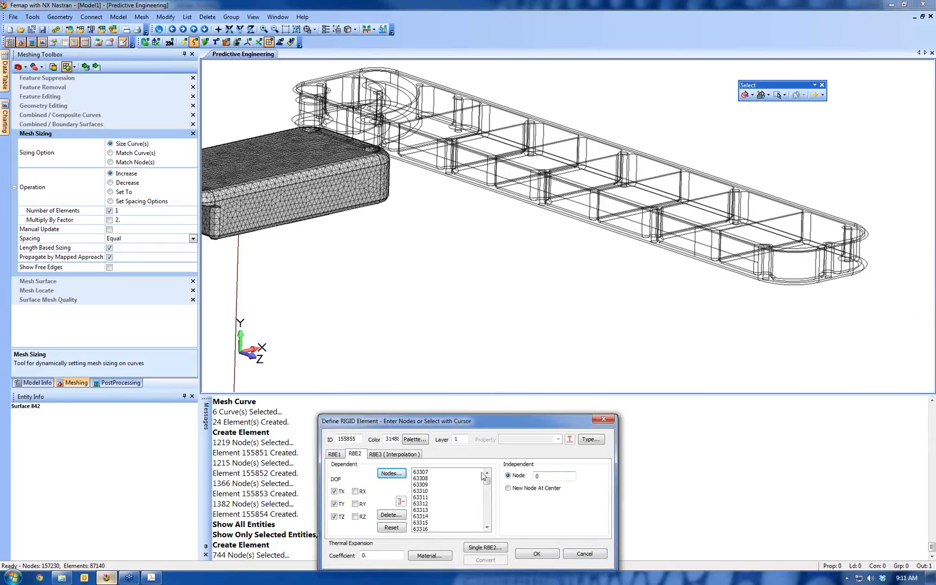
left_click(543, 553)
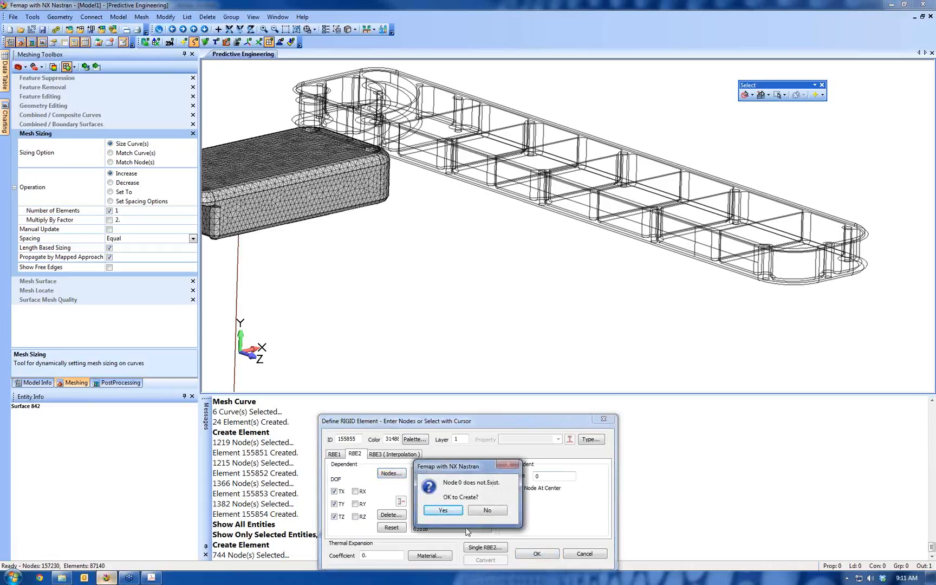
left_click(443, 510)
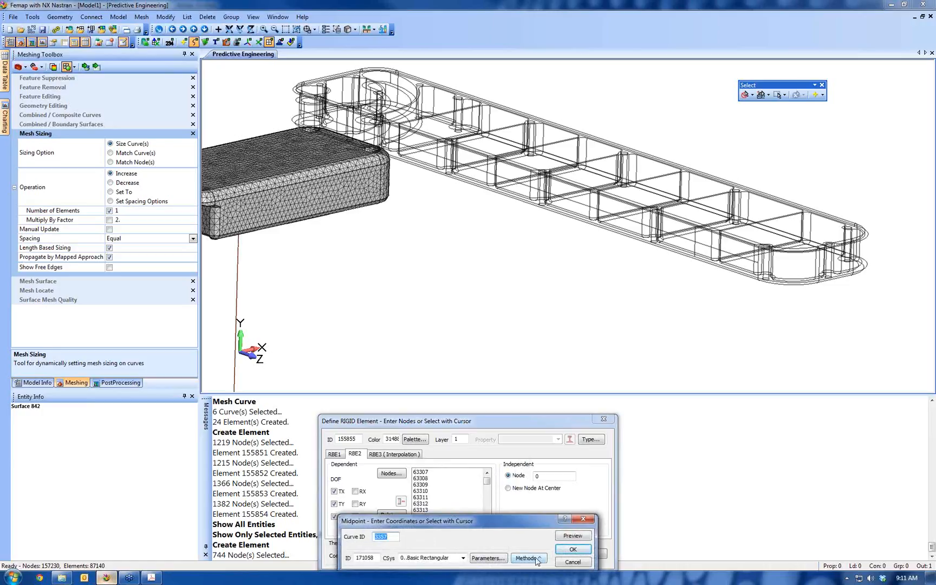
left_click(535, 559)
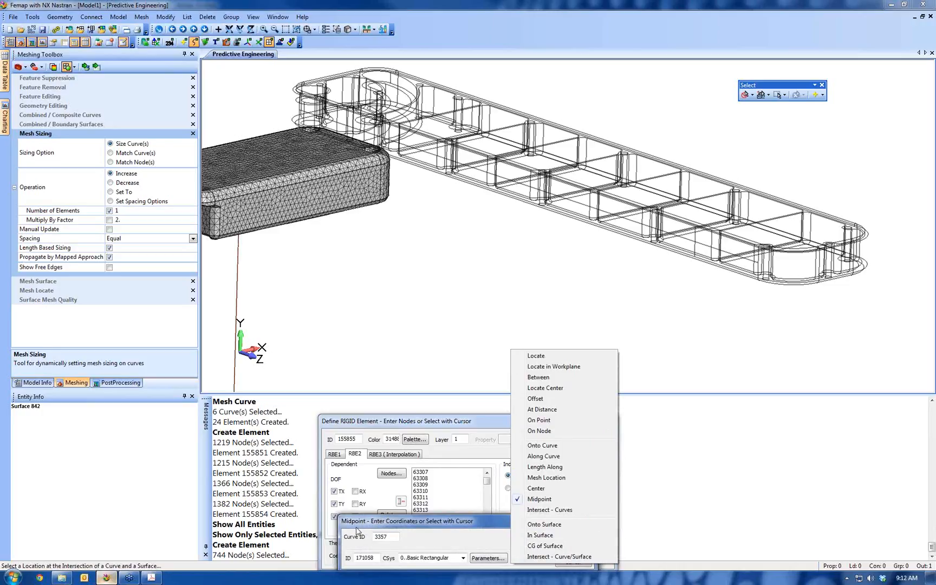
left_click(536, 356)
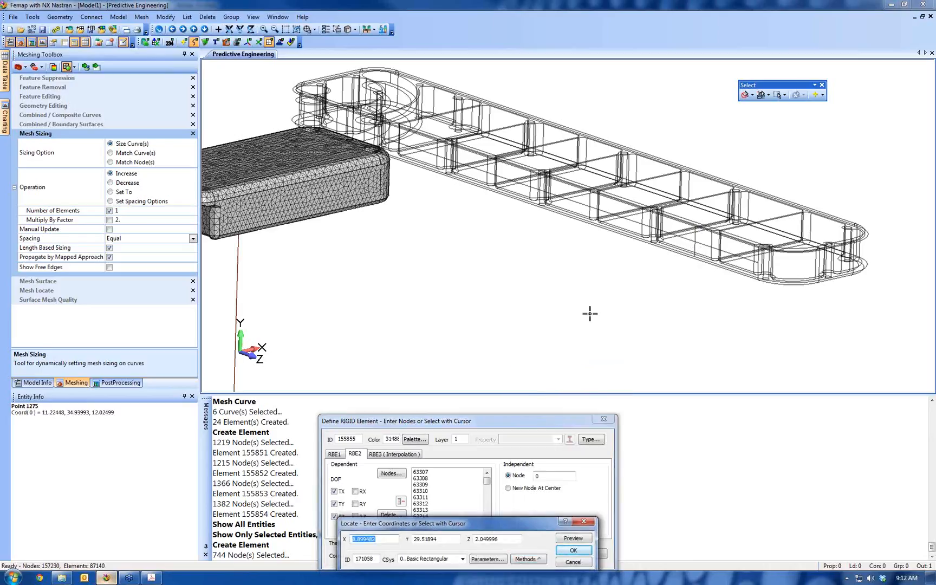
Snap the independent node to a geometry point partway along the long ribbed arm, create the RBE2, and end element creation
right_click(524, 243)
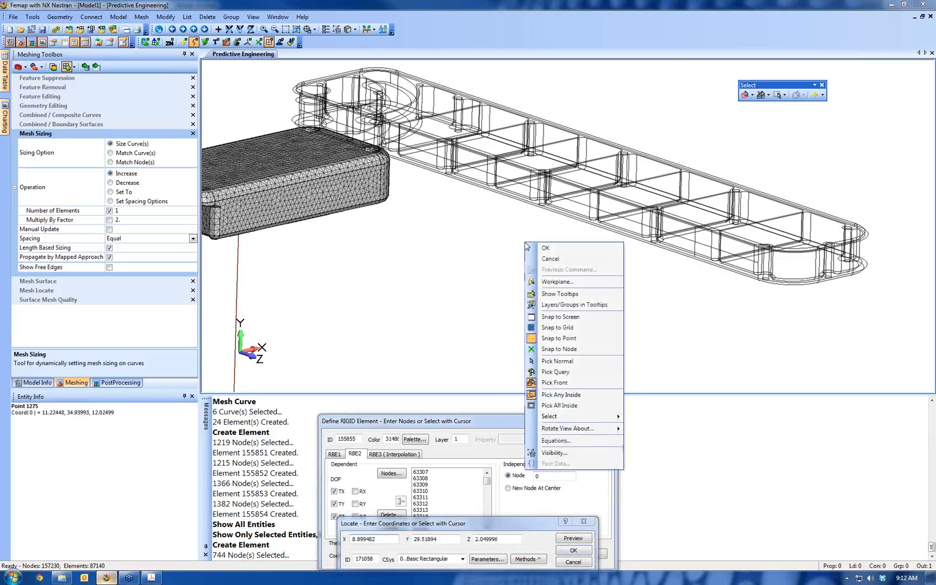
left_click(559, 339)
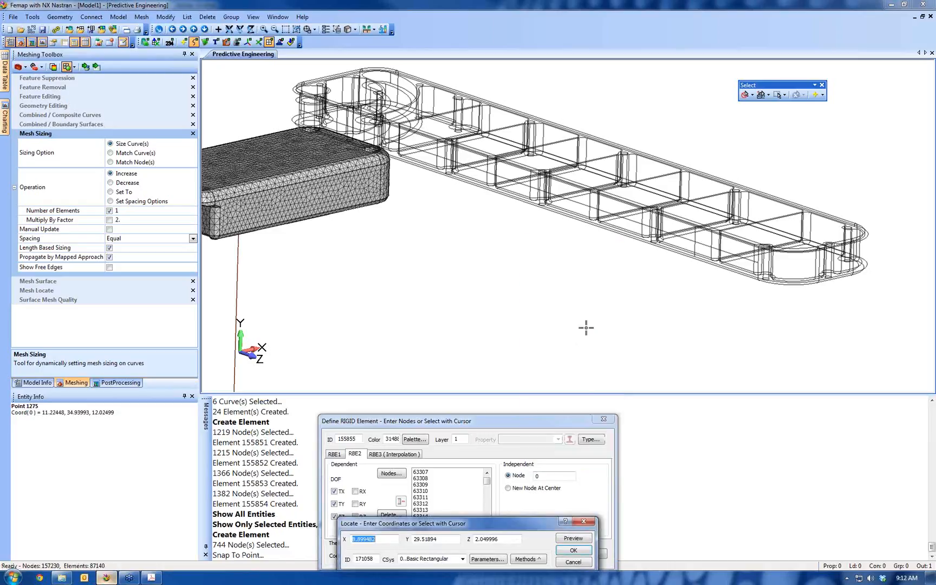
left_click(695, 241)
left_click(572, 551)
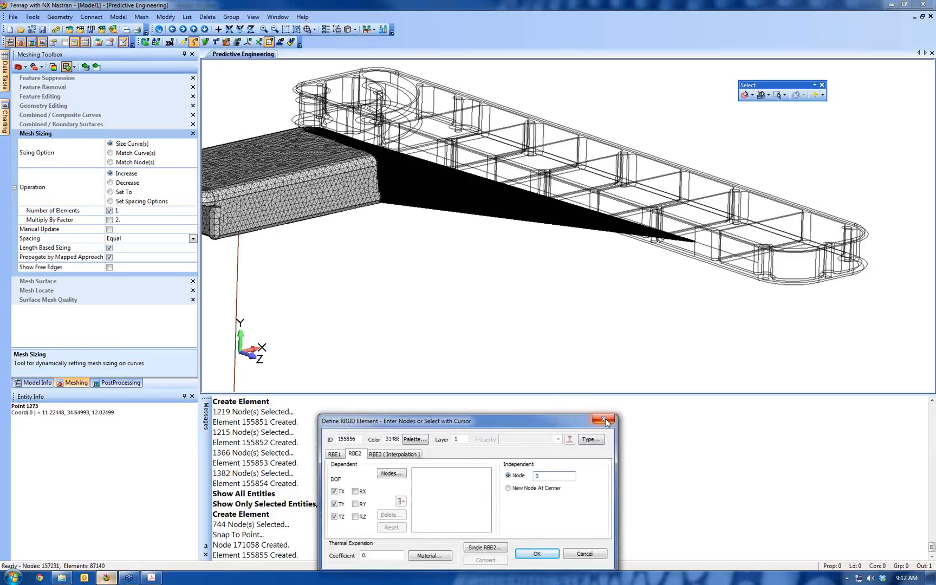
left_click(605, 420)
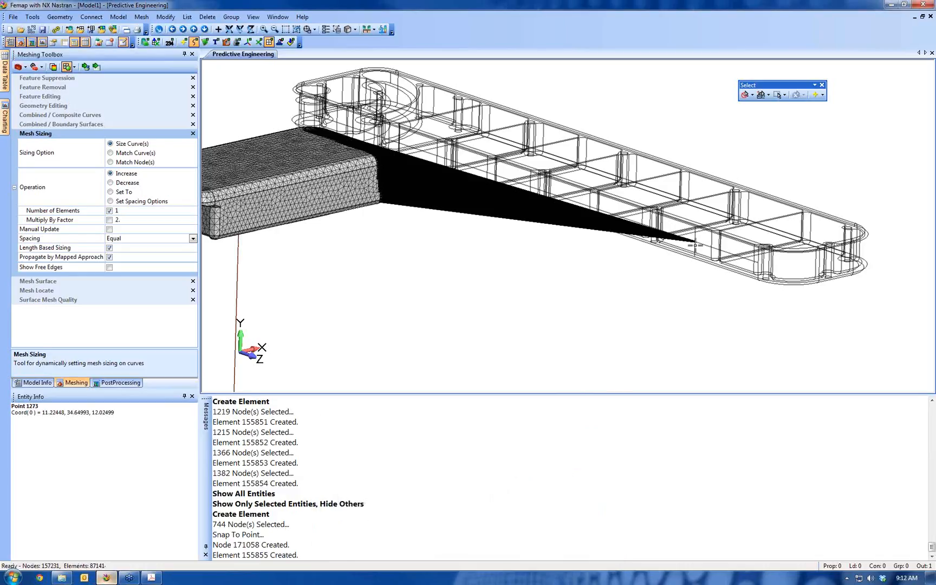
Inspect the assembly with the new RBE2, check the analysis workflow list in the Acrobat seminar PDF, and return to Femap
scroll(431, 225, "down", 6)
middle_click_drag(574, 216, 437, 118)
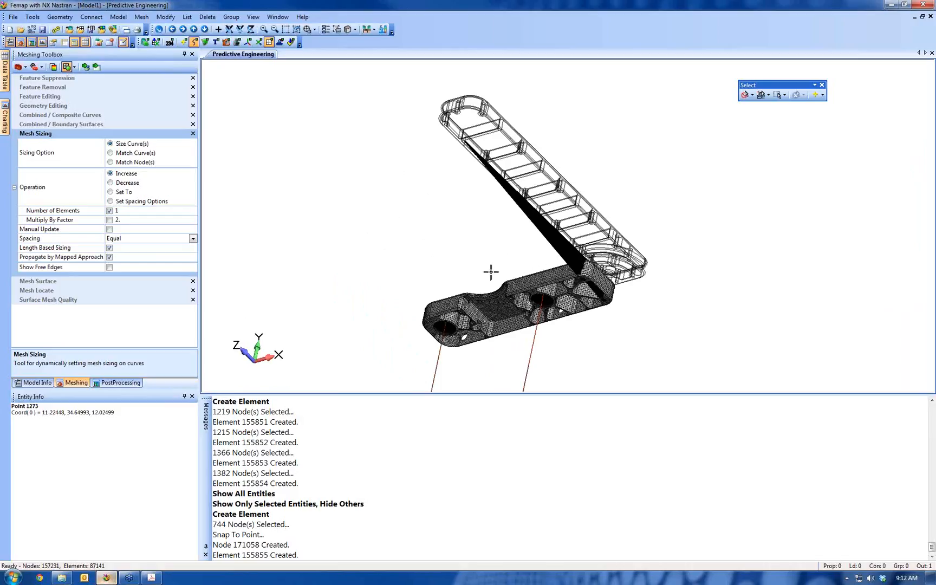
middle_click_drag(490, 272, 553, 305)
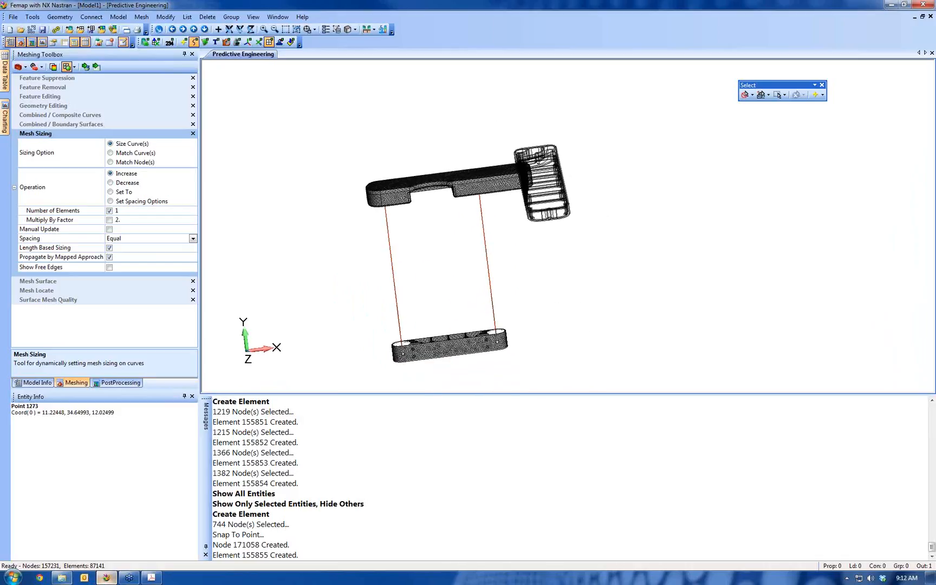
left_click(151, 578)
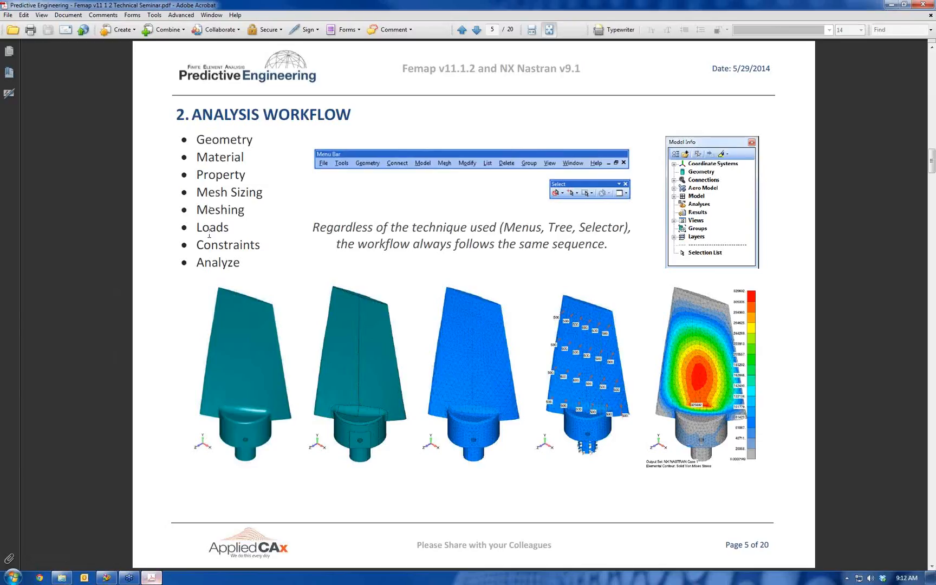
key("alt+Tab")
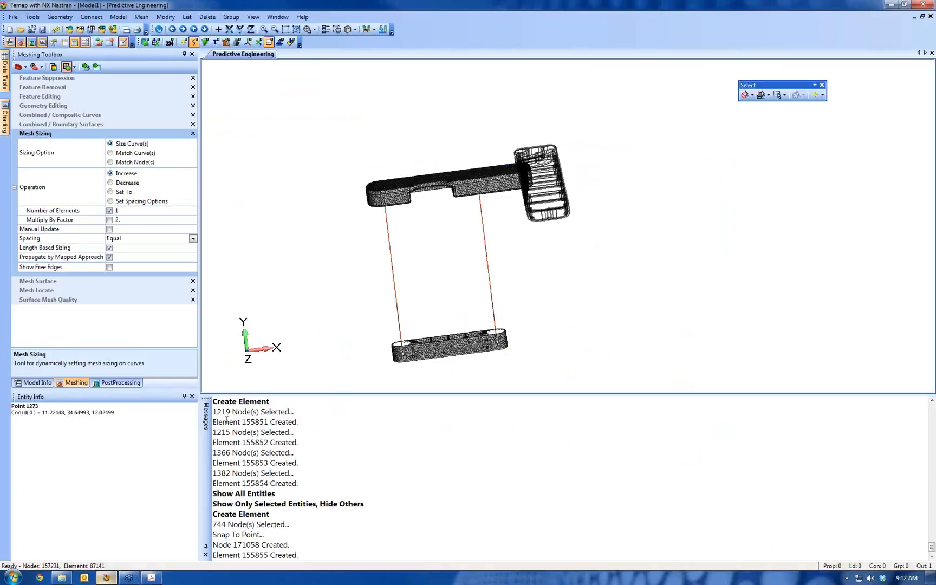
Start a nodal load in a new untitled load set with ID 1
middle_click_drag(553, 167, 617, 162)
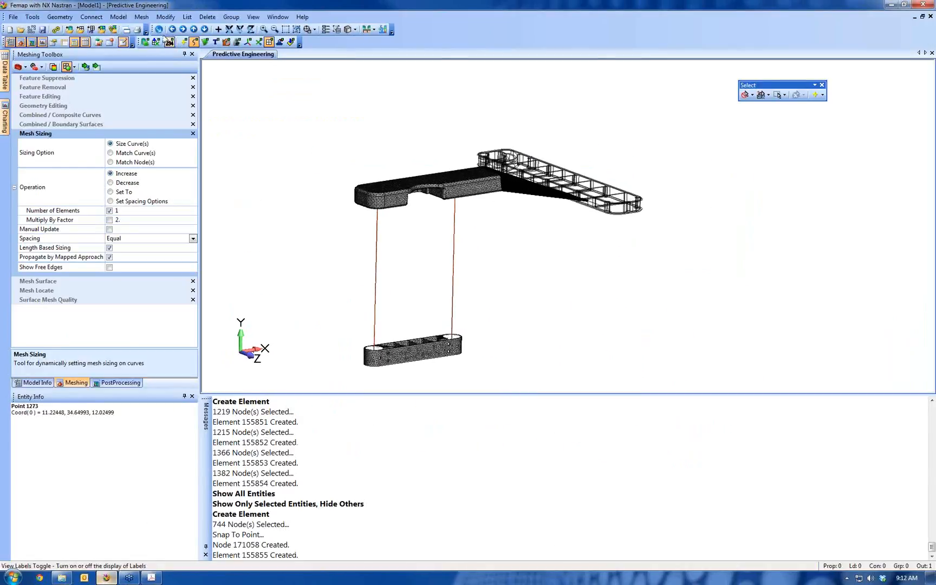
left_click(119, 17)
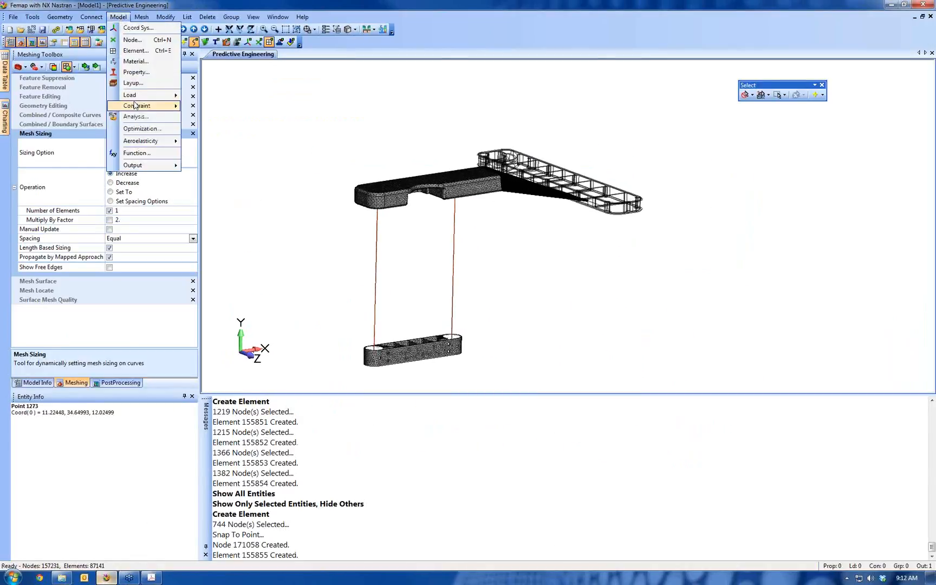
mouse_move(139, 100)
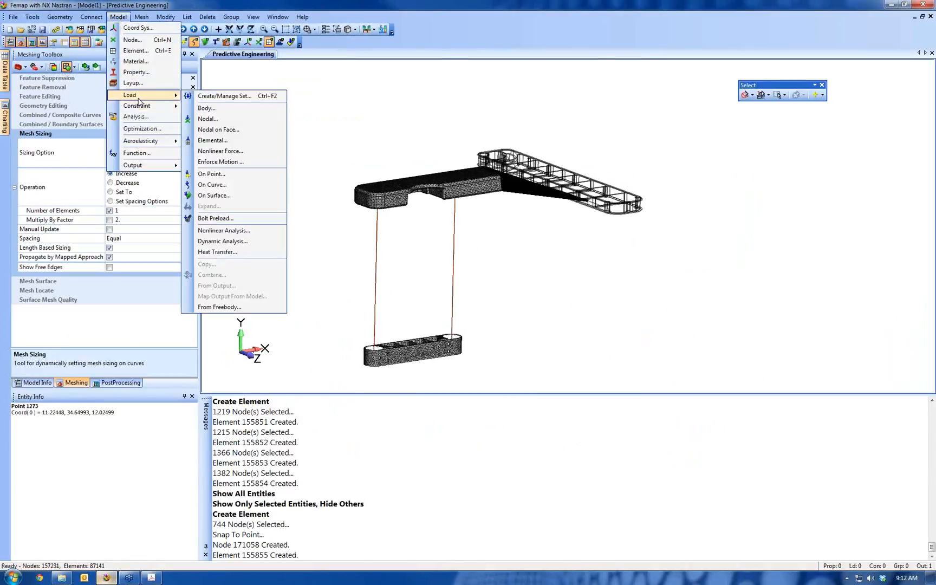
left_click(211, 119)
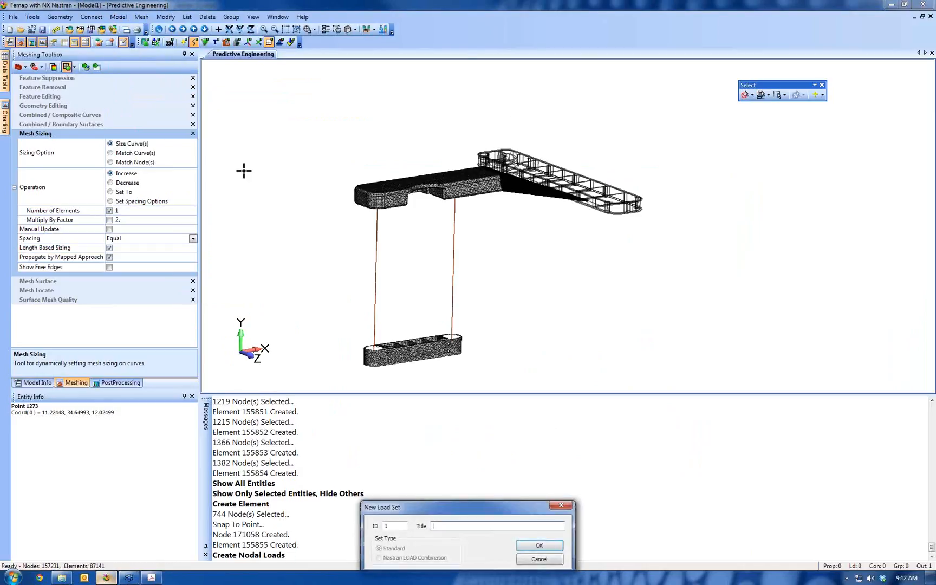
left_click(539, 545)
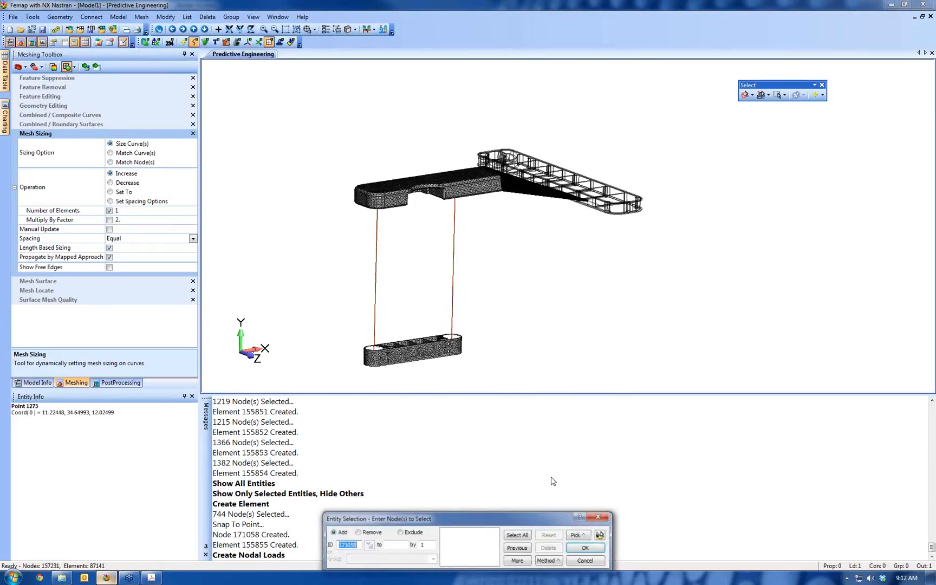
Apply a force of FX -100 to the RBE2's independent node on the long arm and finish load creation
left_click(587, 200)
left_click(587, 548)
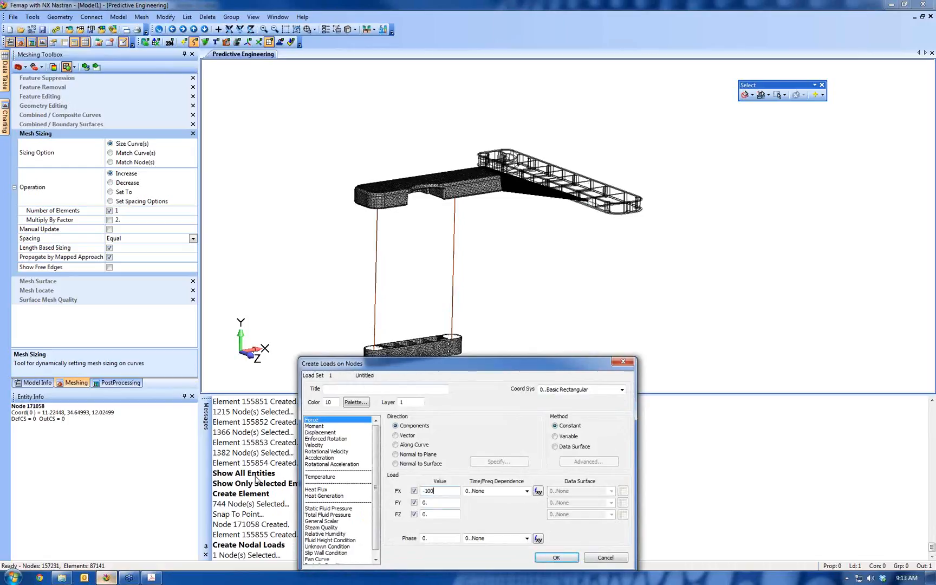
left_click(556, 558)
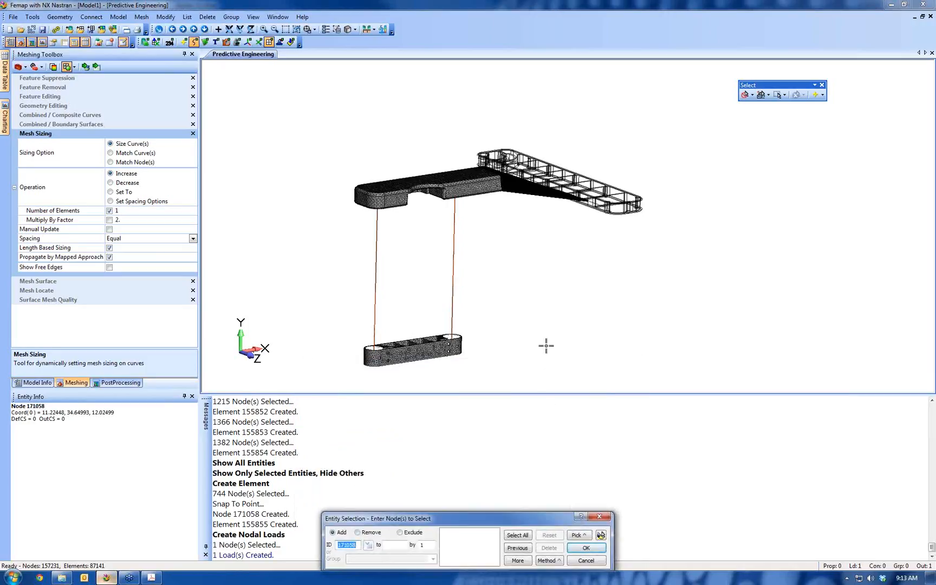
key("Escape")
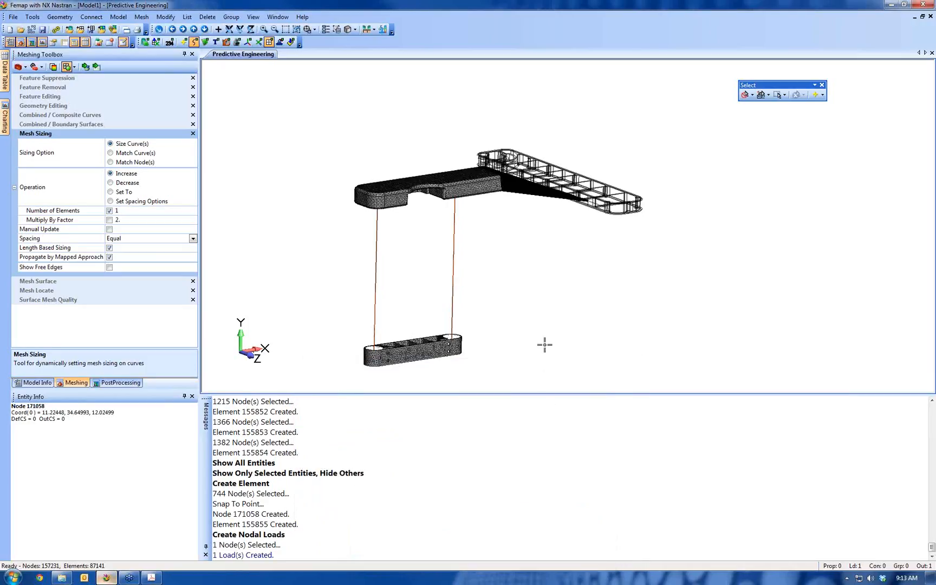
Start a nodal constraint in a new untitled constraint set with ID 1
left_click(118, 17)
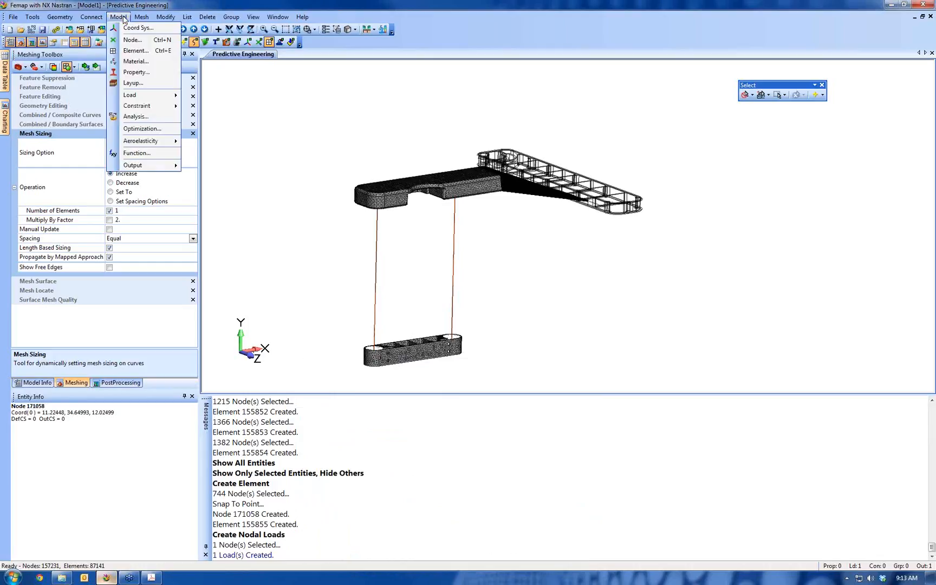
mouse_move(167, 105)
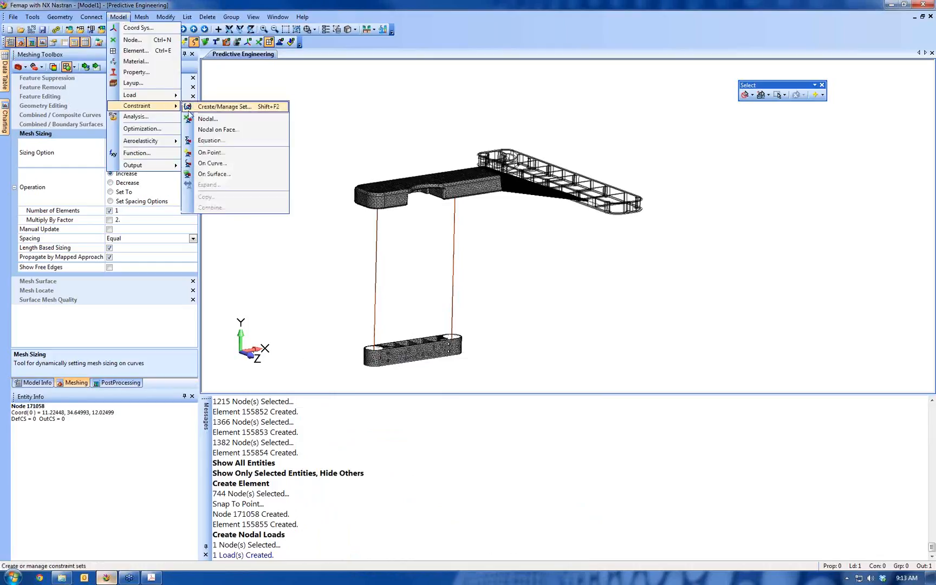
left_click(201, 121)
middle_click_drag(576, 322, 535, 292)
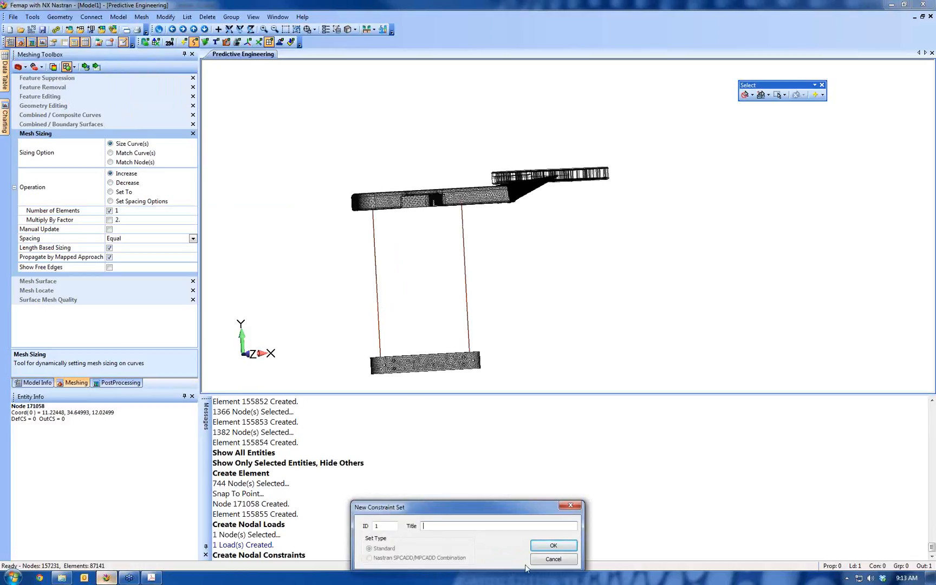
left_click(550, 547)
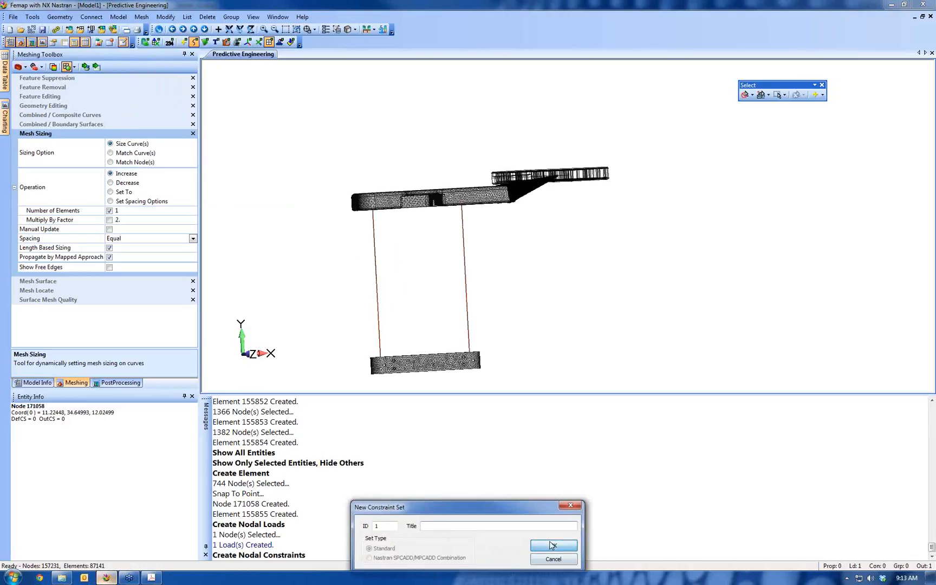
Select four nodes for the constraint: one upper and one lower node on each of the two tubes
left_click(375, 253)
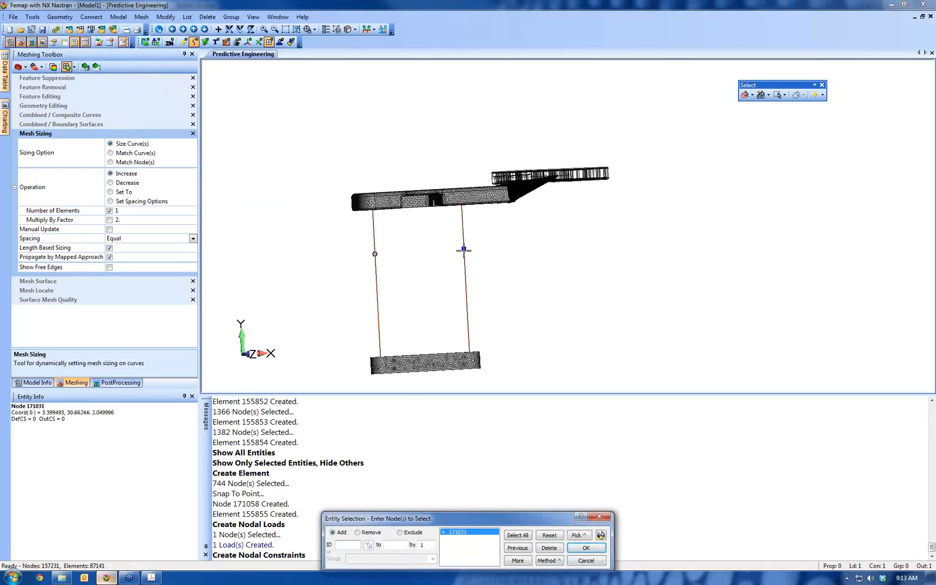
left_click(463, 249)
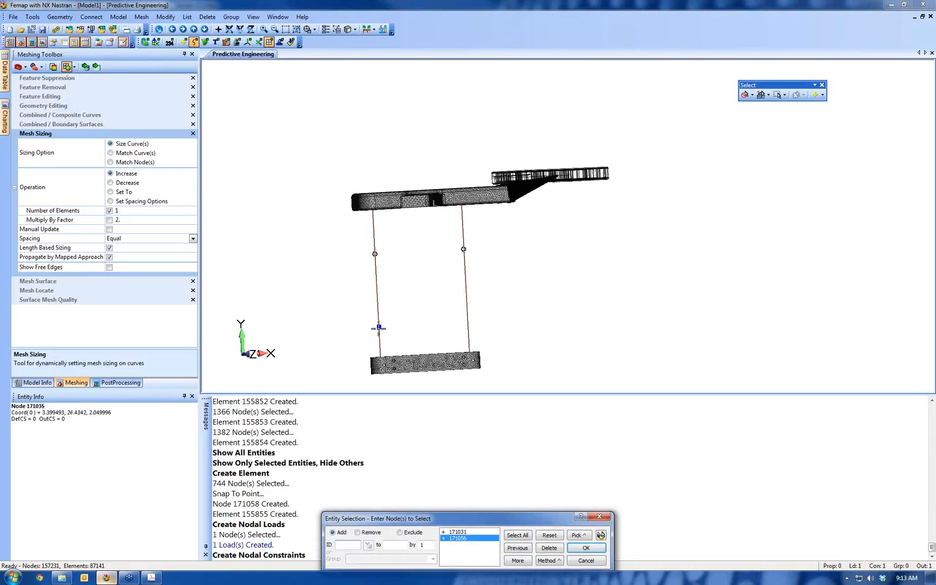
left_click(378, 326)
left_click(467, 323)
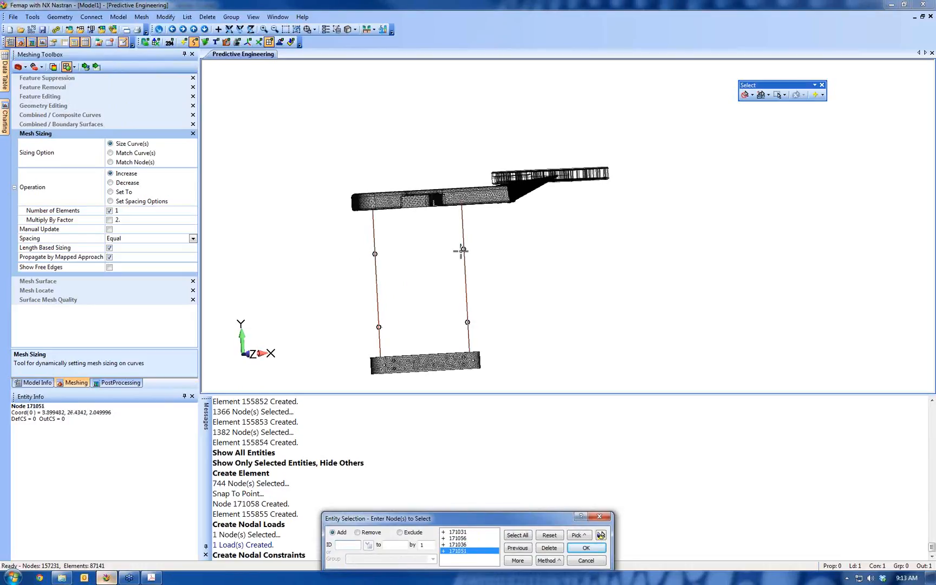
middle_click_drag(461, 251, 613, 215)
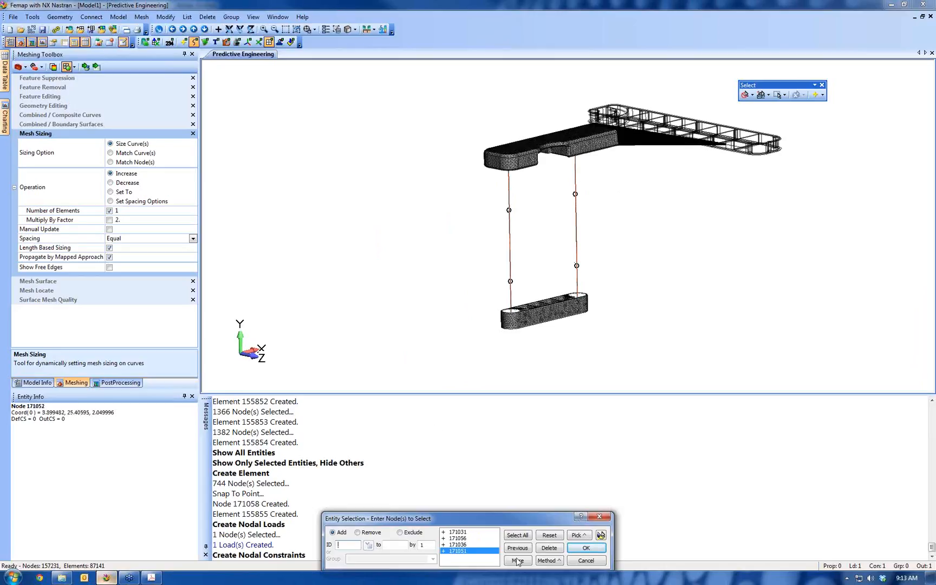
Constrain the four selected tube nodes as Pinned, fixing TX, TY and TZ, and finish constraint creation
left_click(586, 549)
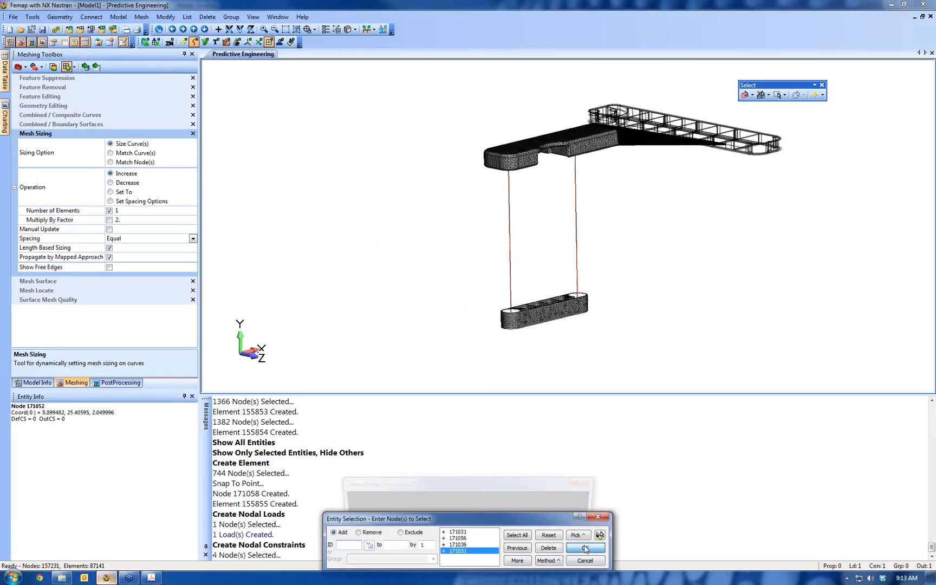
left_click(465, 543)
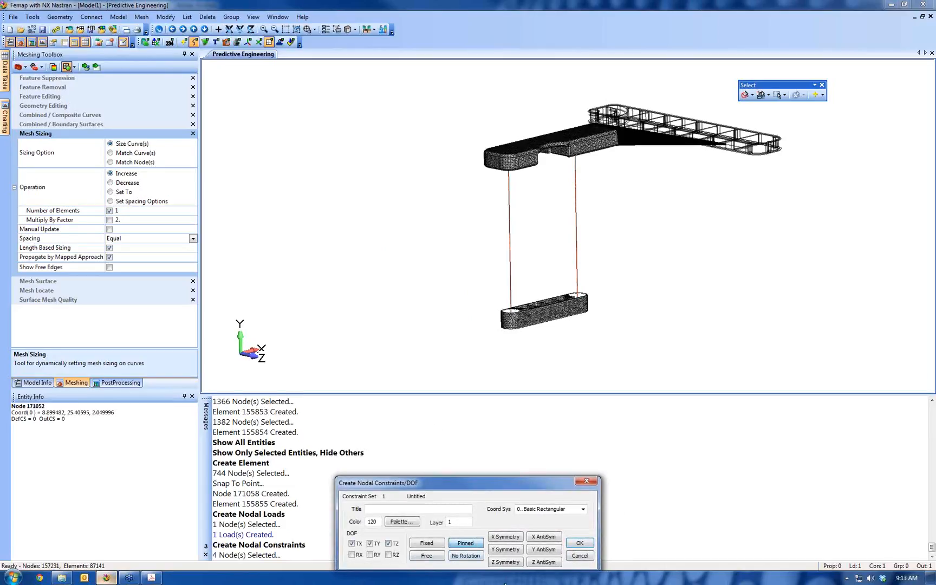
left_click(580, 543)
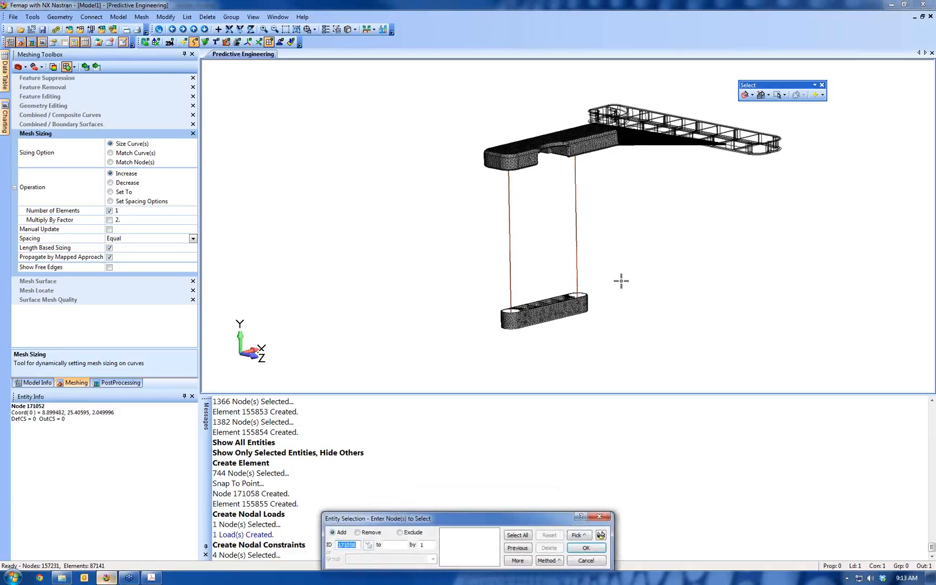
middle_click_drag(621, 281, 660, 265)
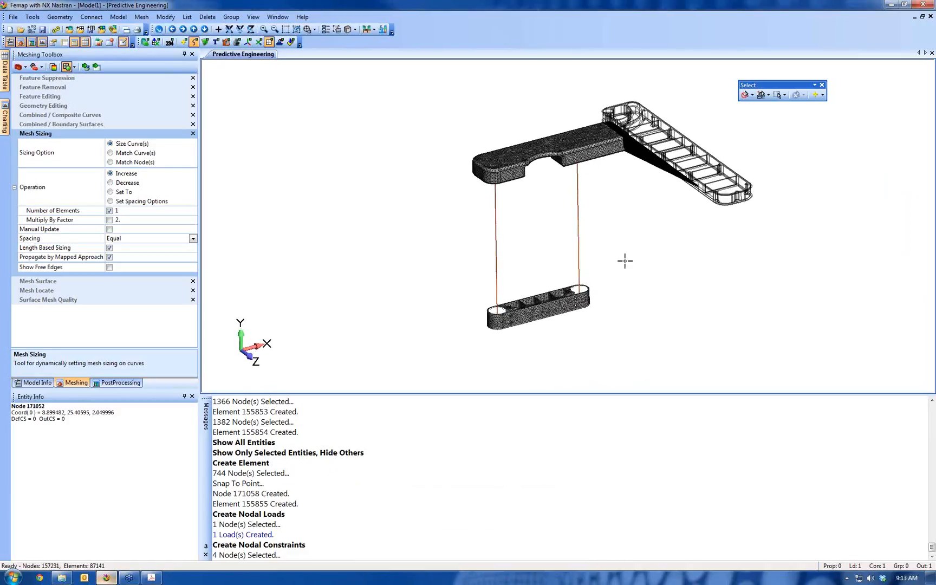
Turn on the display of all entity types, including loads and constraints, in the view's visibility settings
left_click(336, 30)
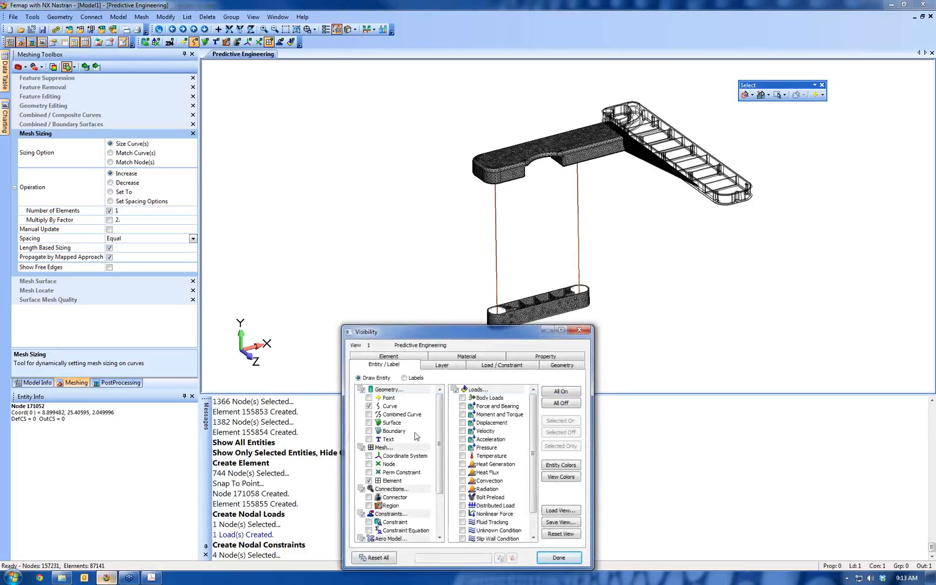
left_click_drag(423, 335, 239, 186)
left_click(376, 242)
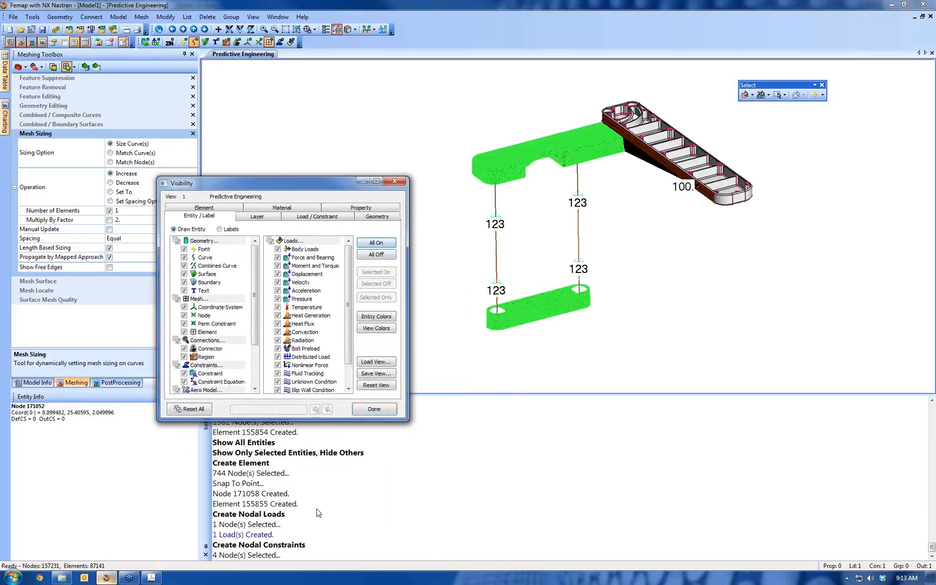
Hide the nodes and all geometry entities except curves in the view's visibility settings
left_click(184, 316)
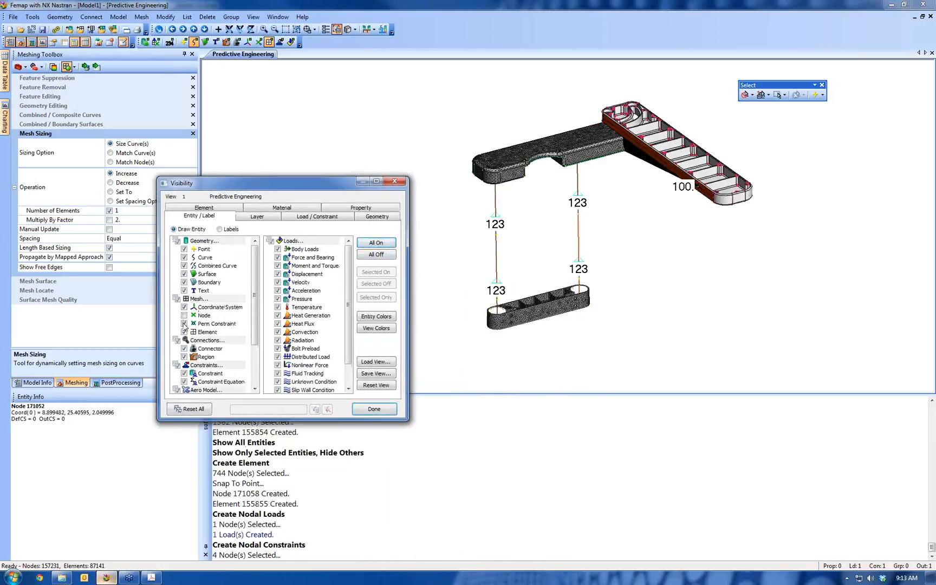
left_click(176, 241)
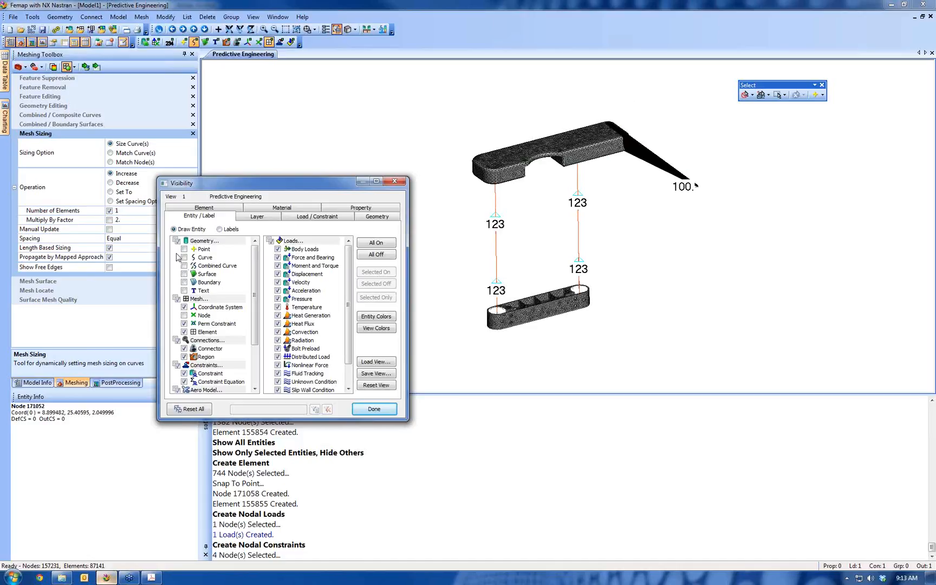
left_click(184, 258)
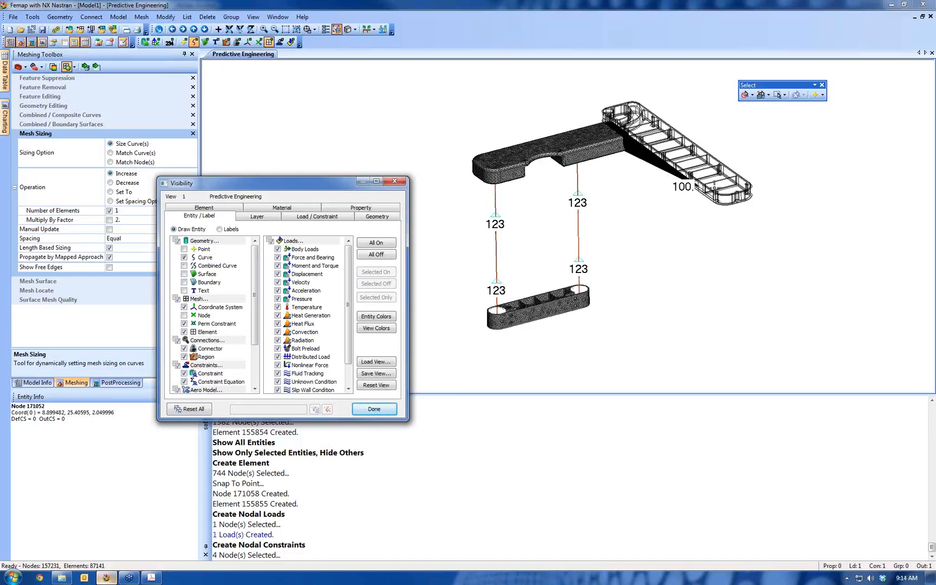
left_click(374, 409)
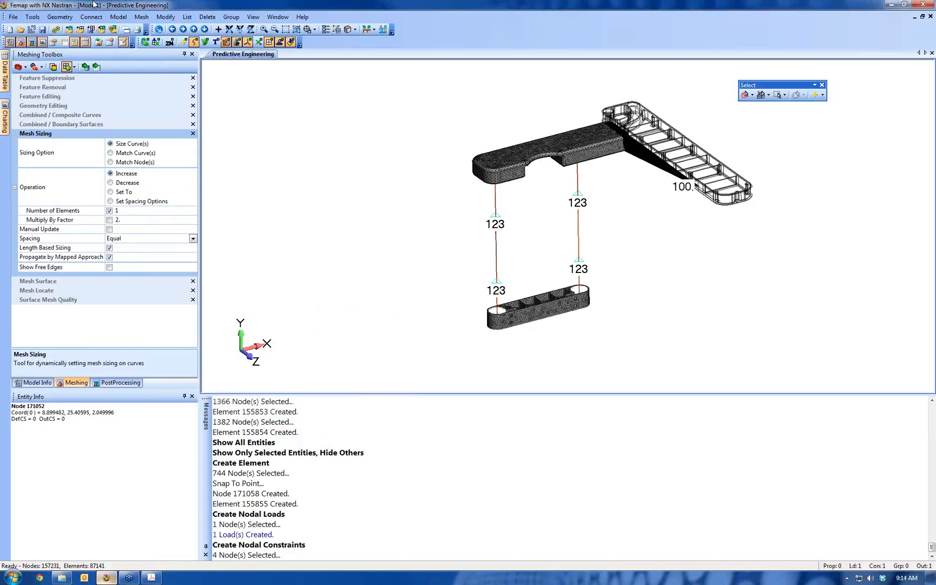
Create an untitled NX Nastran Static analysis set with default bulk data options and boundary conditions, proceeding to its output requests
left_click(118, 17)
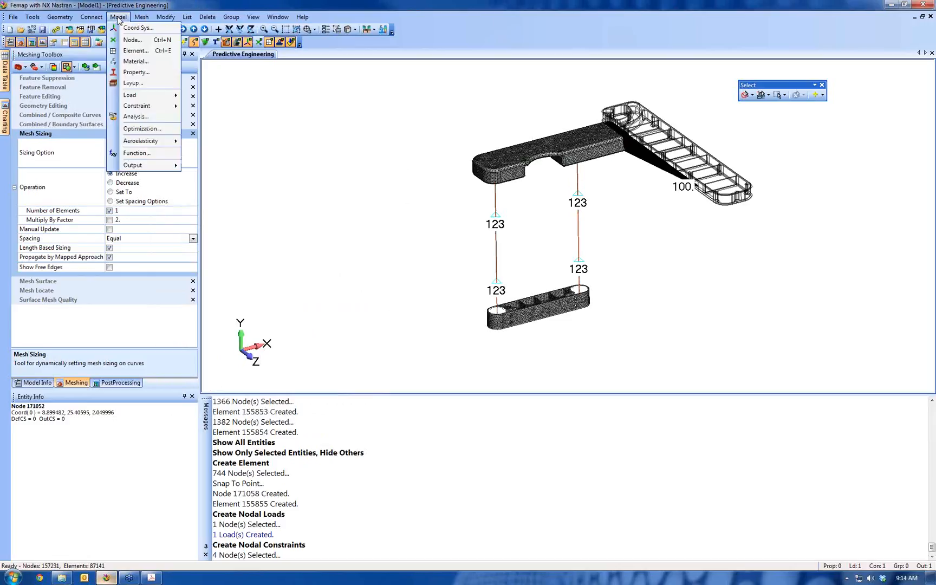
left_click(136, 117)
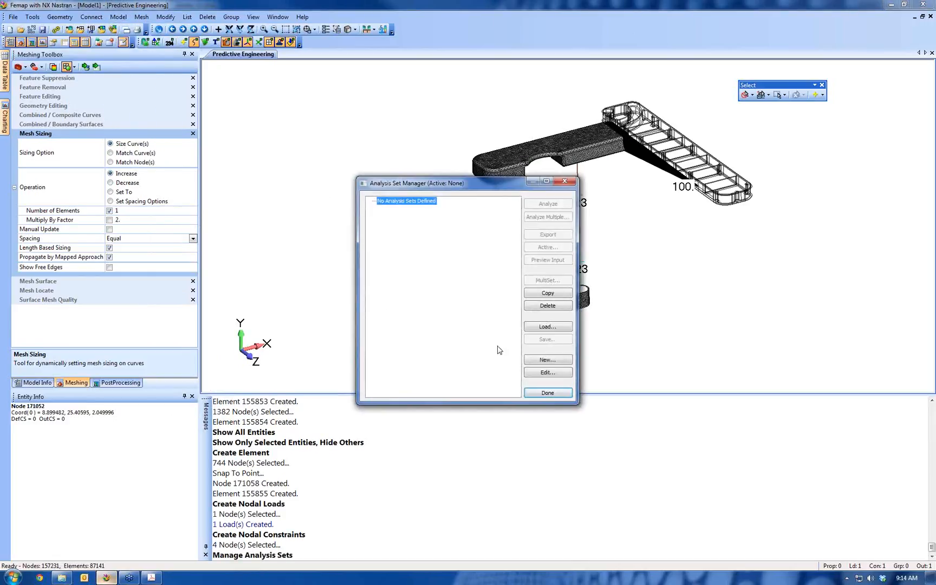
left_click(545, 360)
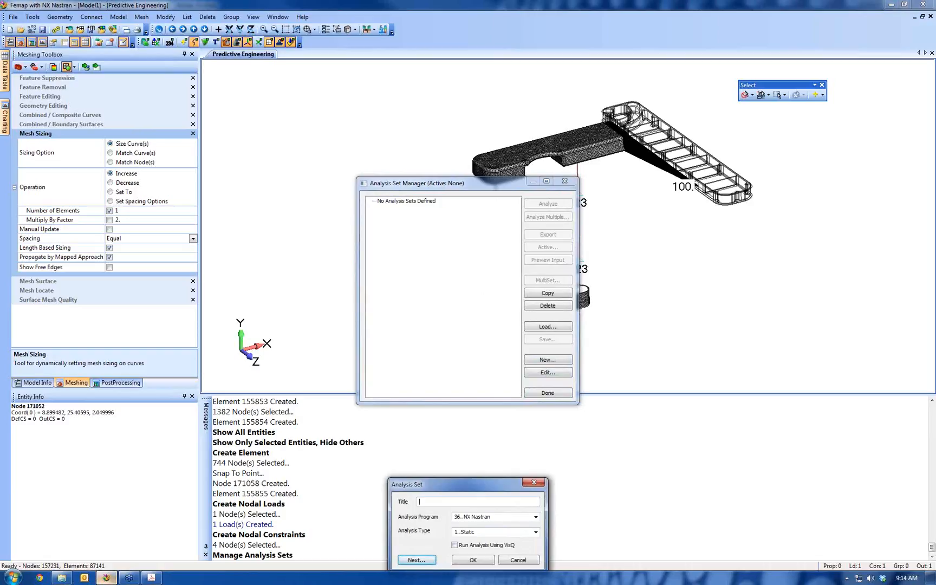
left_click(422, 561)
left_click(416, 561)
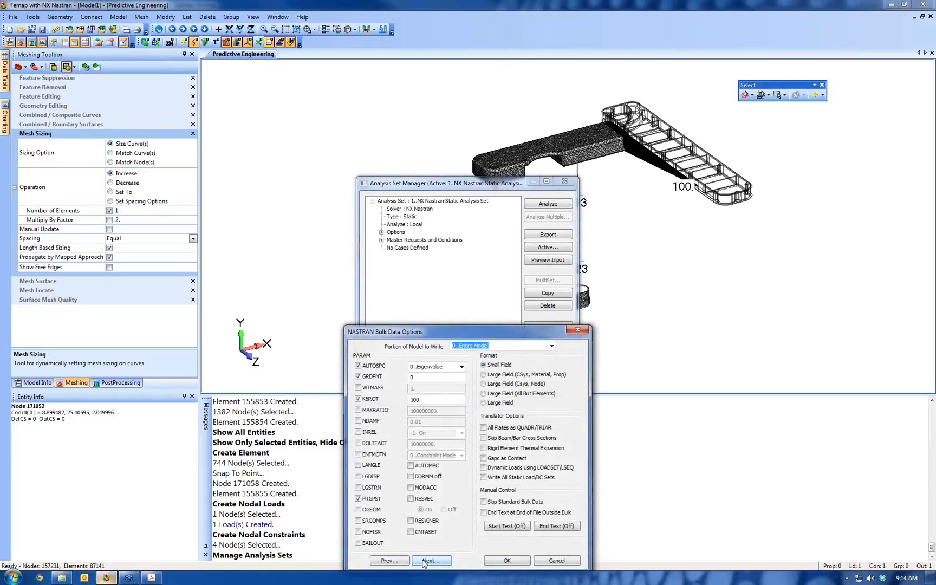
left_click(426, 560)
left_click(436, 561)
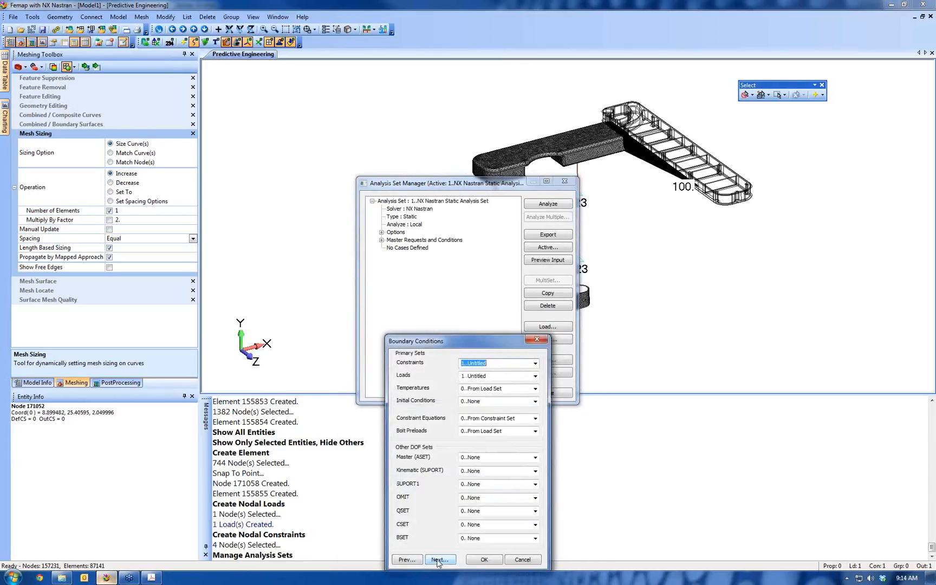
left_click(437, 560)
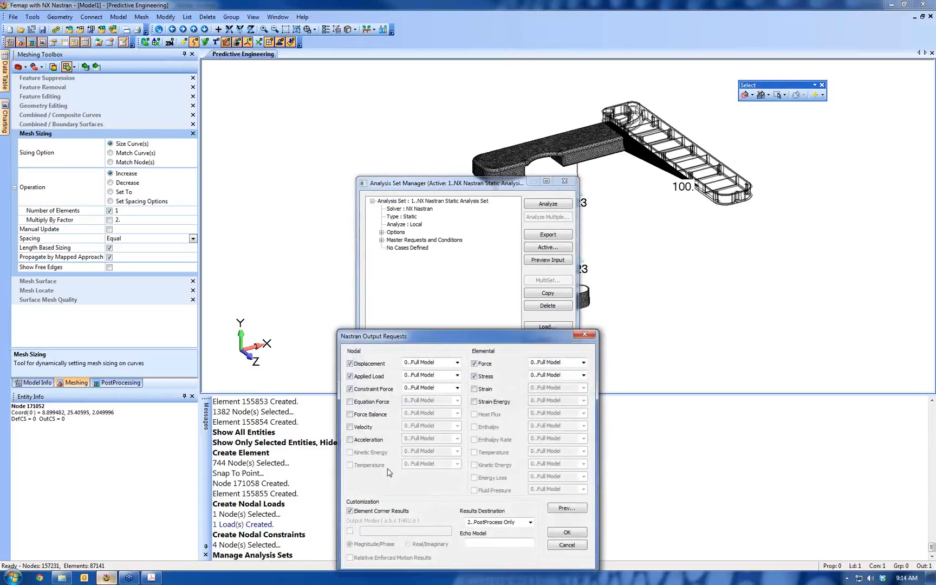
Add nodal Force Balance for the full model to the output requests, save the analysis set and run the analysis
left_click(350, 414)
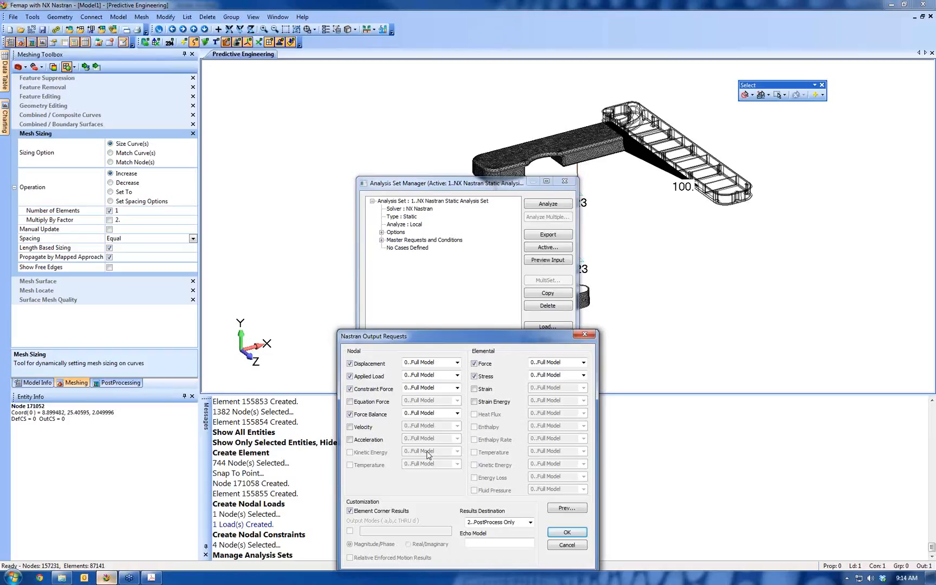
left_click(566, 533)
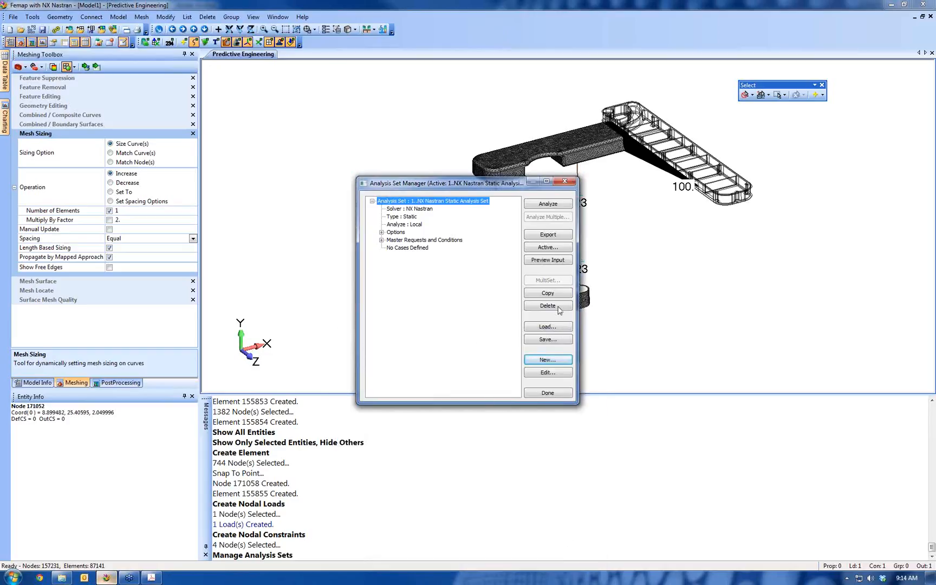
left_click(548, 205)
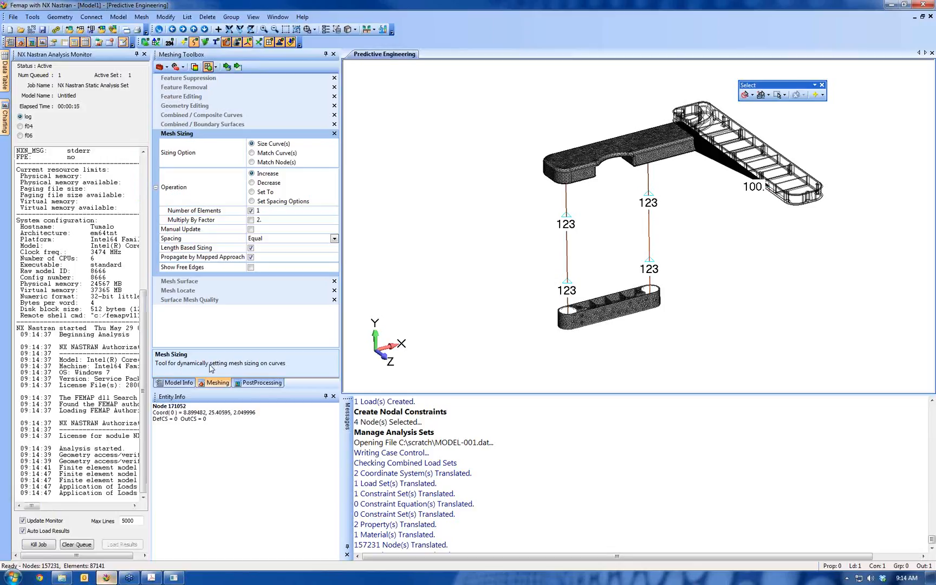
Bring up the post-processing tools and examine the upper machined part's mesh up close, including its pocketed underside
left_click(269, 384)
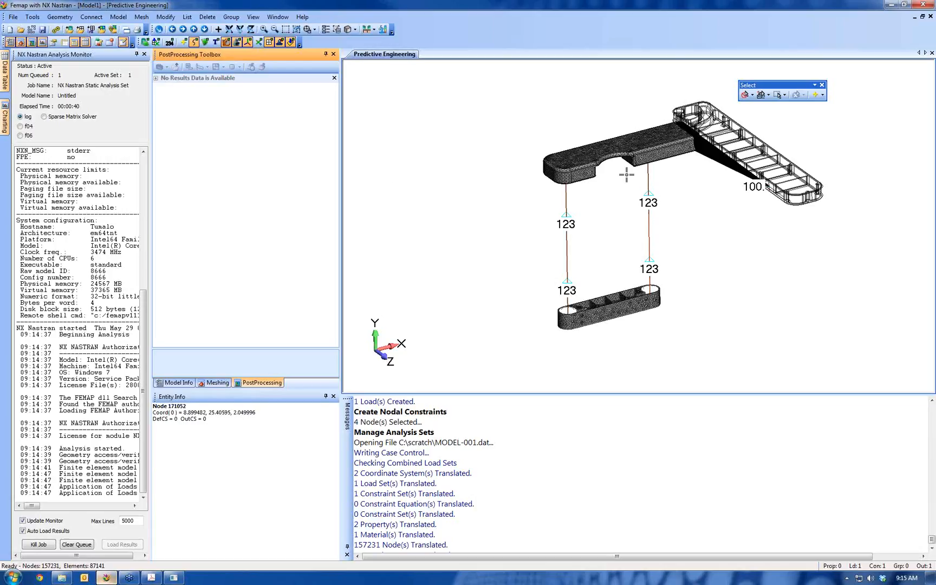
scroll(600, 314, "up", 3)
scroll(599, 314, "up", 2)
middle_click_drag(590, 209, 607, 328, "ctrl")
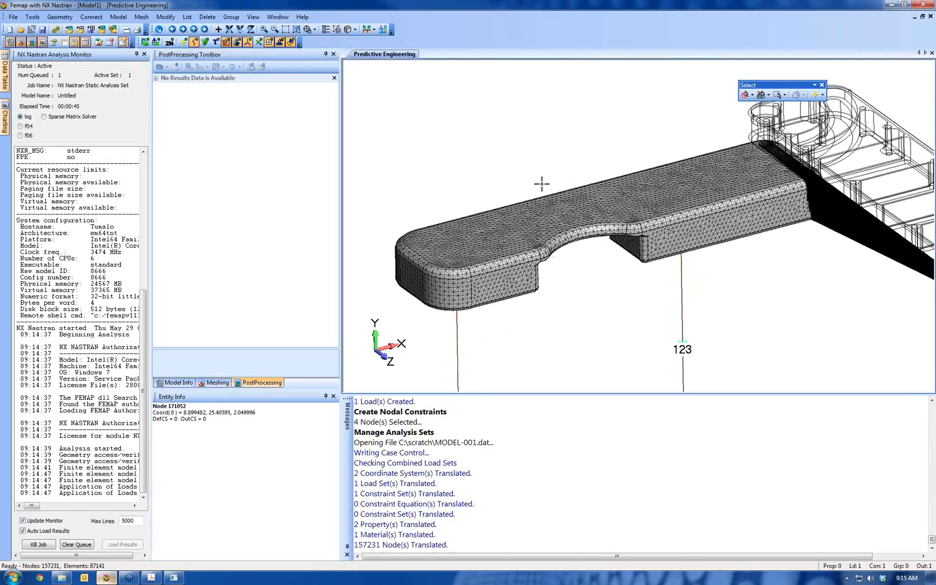
middle_click_drag(595, 266, 563, 217)
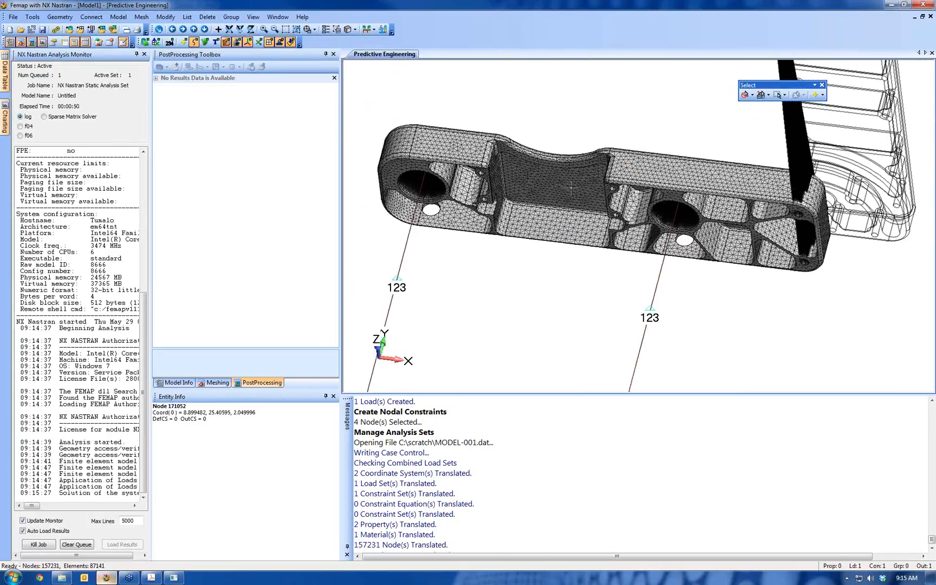
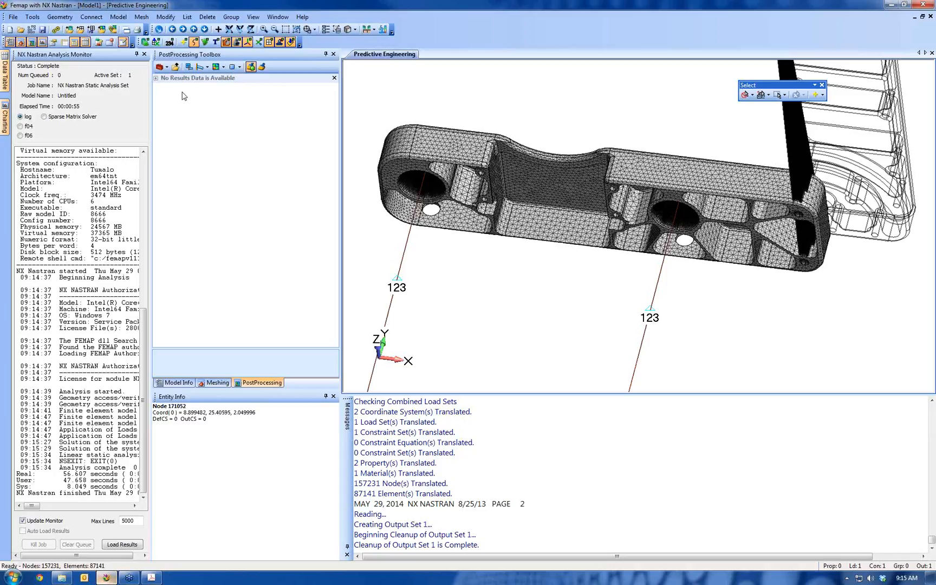
Display the deformed, contoured results and set the contour's output vector to Solid Von Mises Stress
left_click(205, 71)
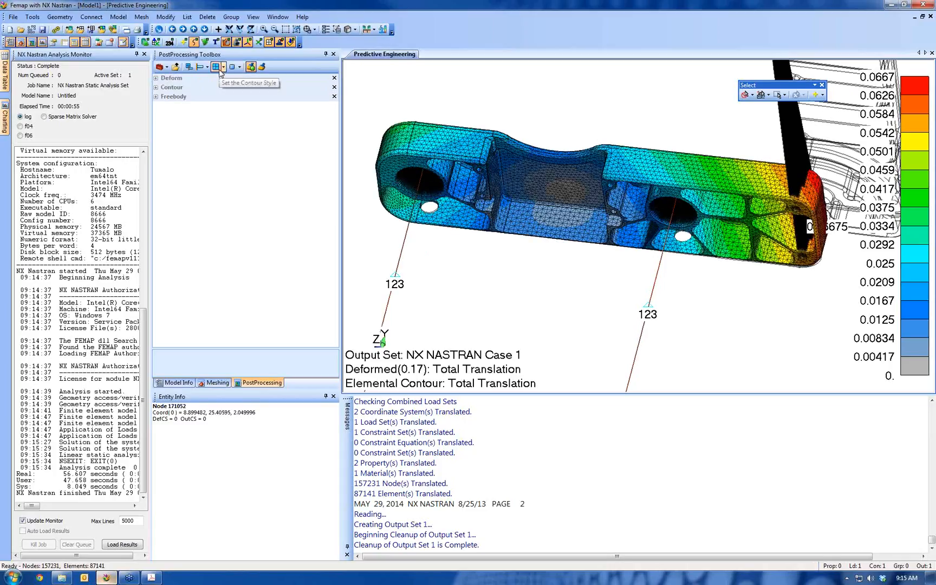
middle_click_drag(532, 146, 633, 297)
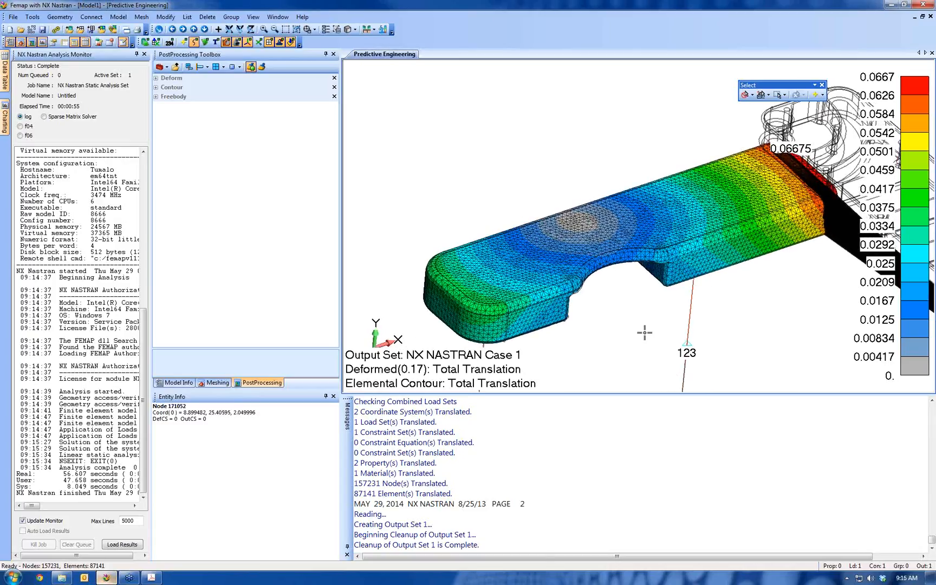
left_click(157, 88)
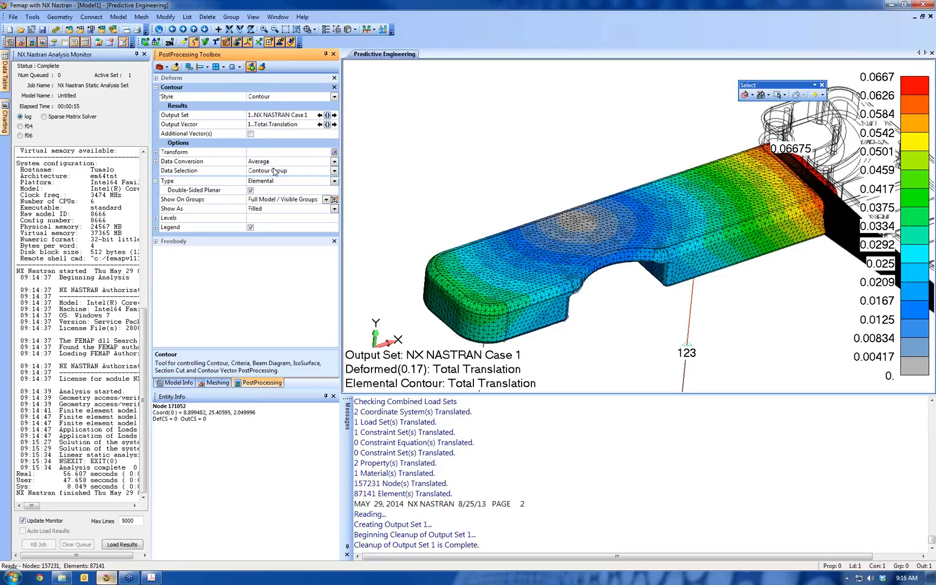
left_click(327, 124)
scroll(326, 307, "down", 15)
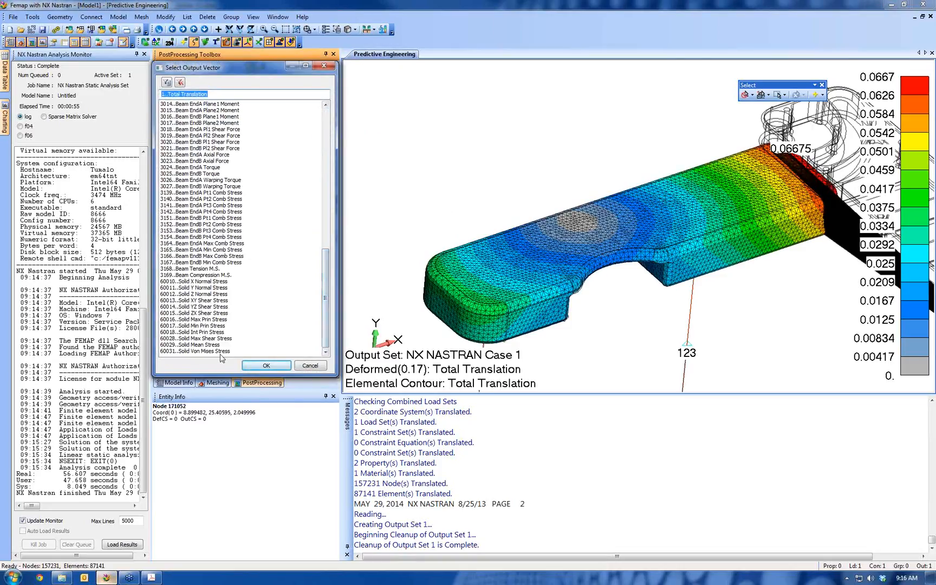
left_click(266, 366)
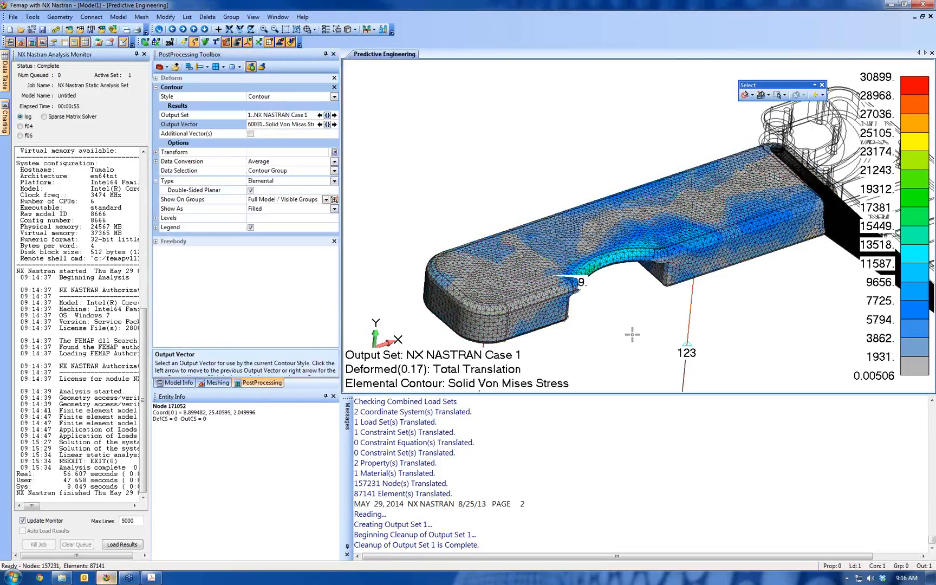
middle_click_drag(621, 307, 582, 165)
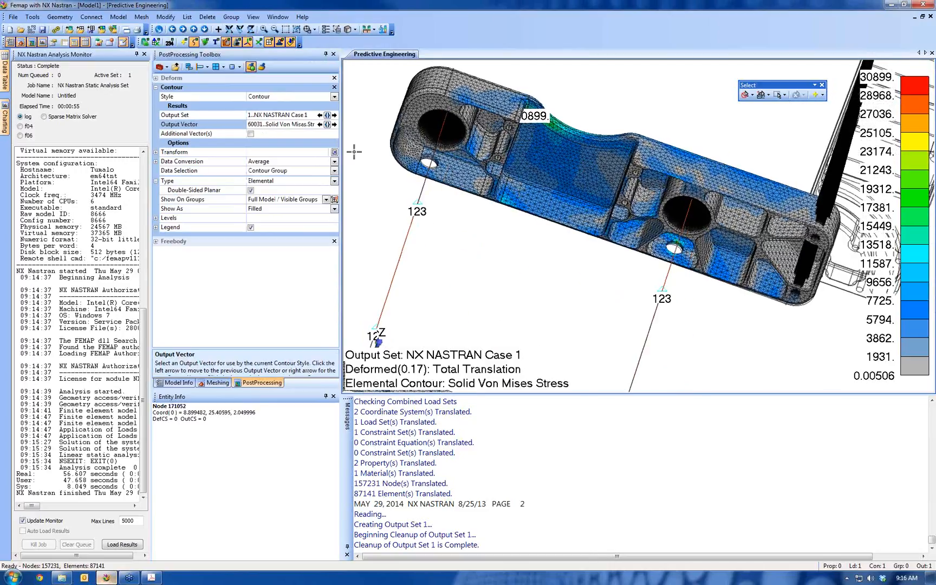
Collapse the contour settings, tuck away the analysis monitor and enlarge the PostProcessing Toolbox in height and width
left_click(156, 87)
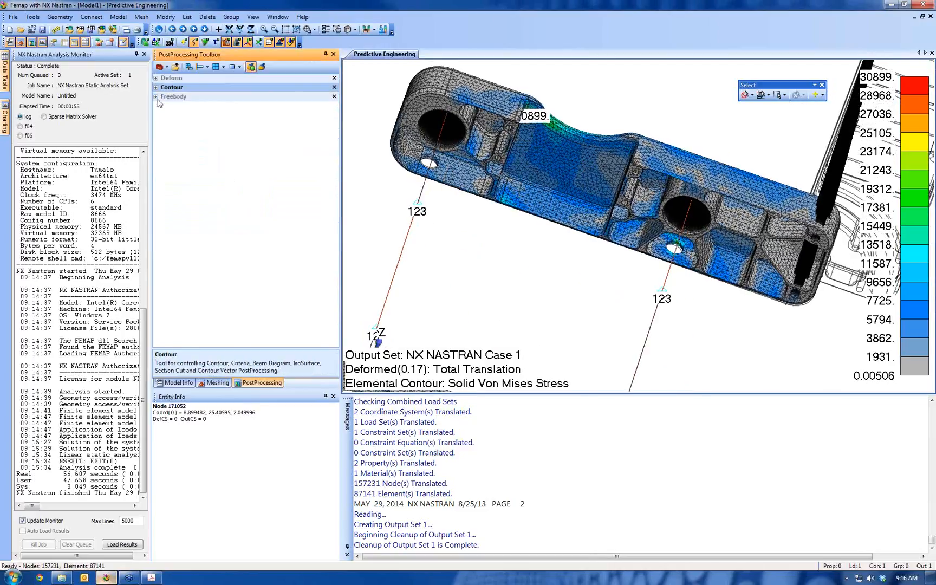
left_click(144, 55)
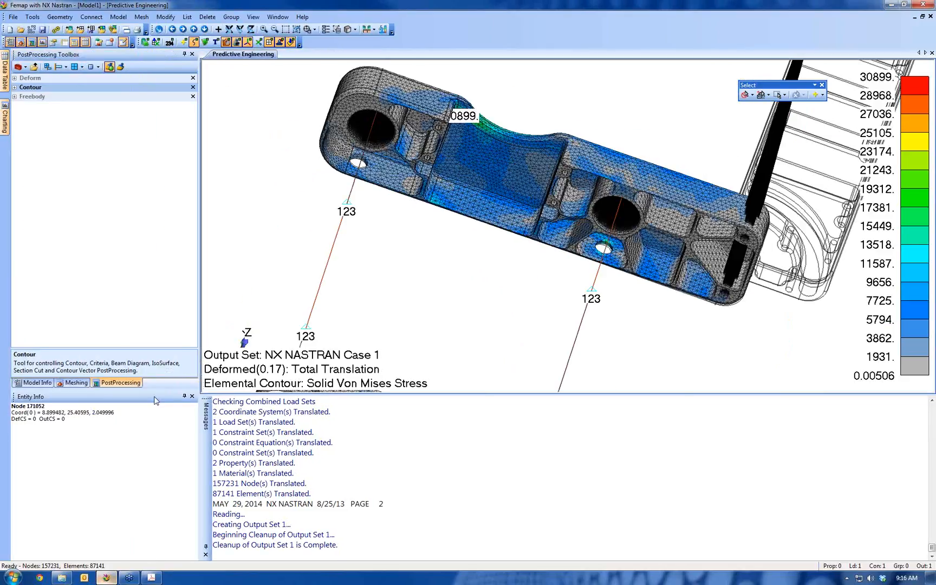
left_click_drag(154, 390, 155, 490)
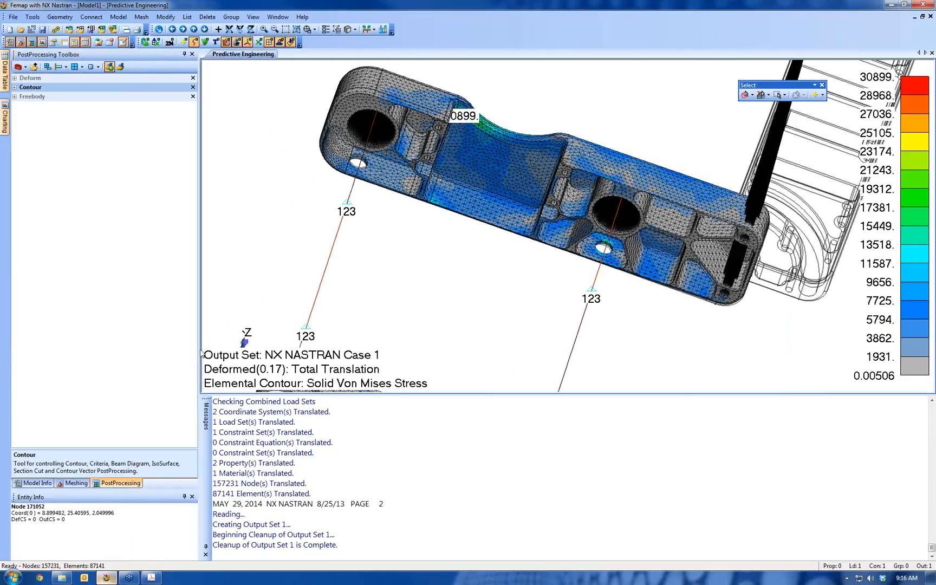
left_click_drag(199, 350, 298, 350)
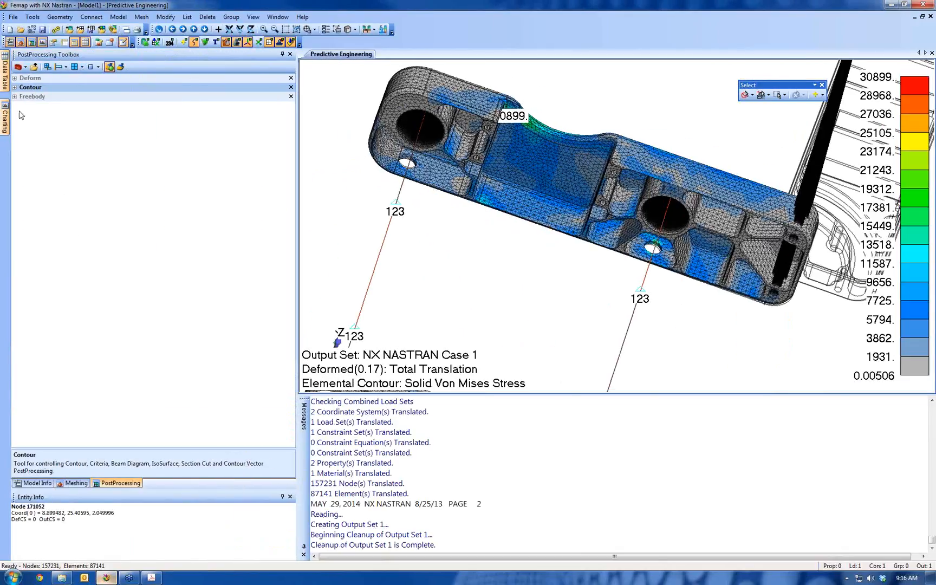
Create an untitled freebody in Interface Load mode with nodal forces off and Freebody Elements as the only contribution
left_click(16, 97)
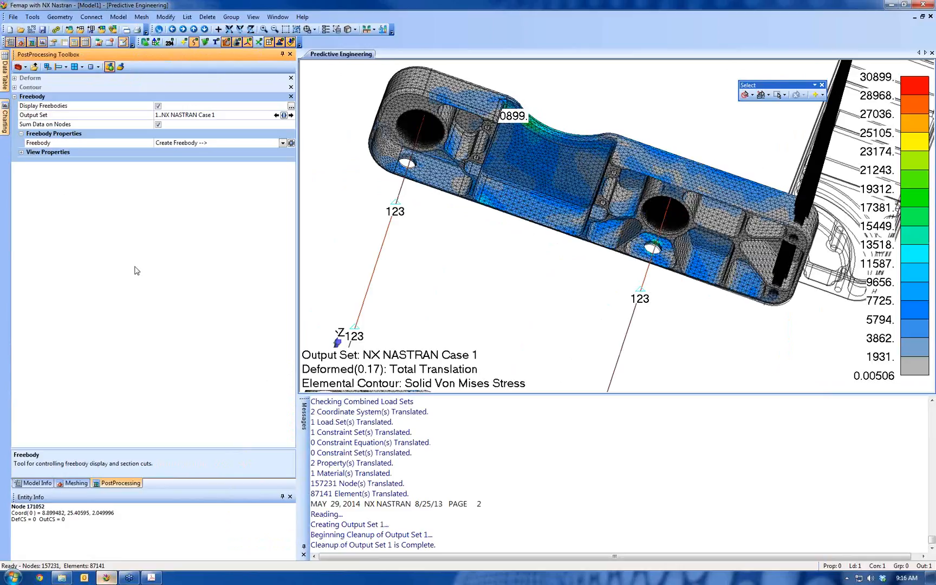
left_click(291, 144)
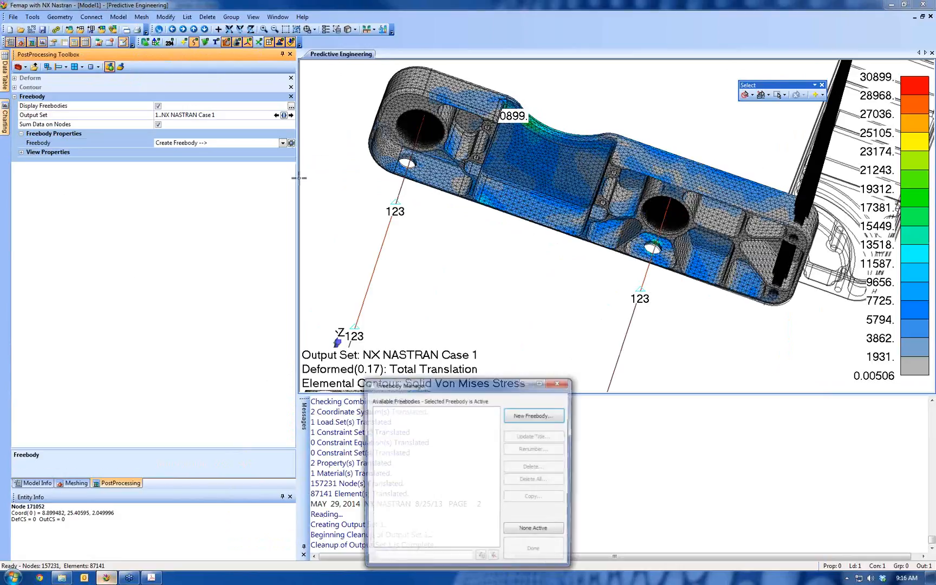
left_click(534, 417)
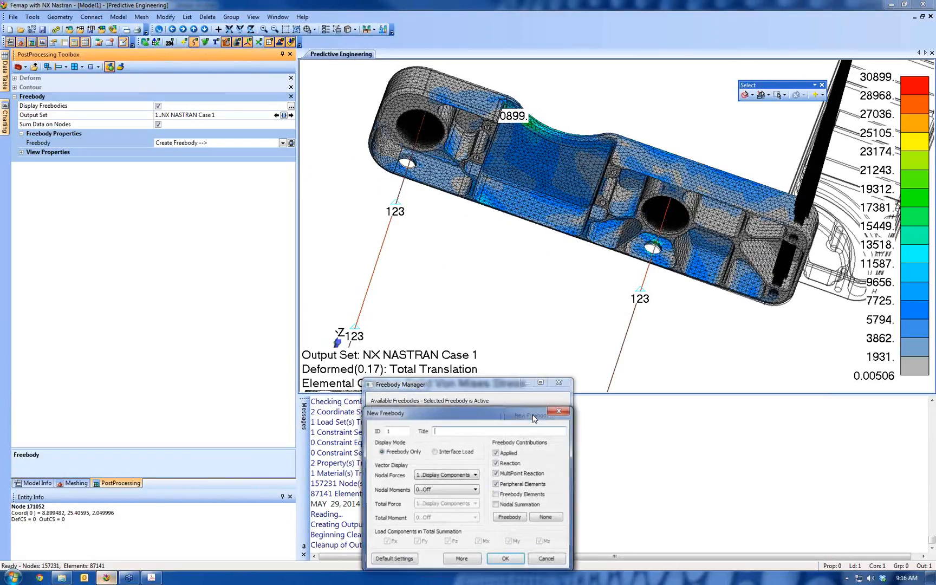
left_click(544, 517)
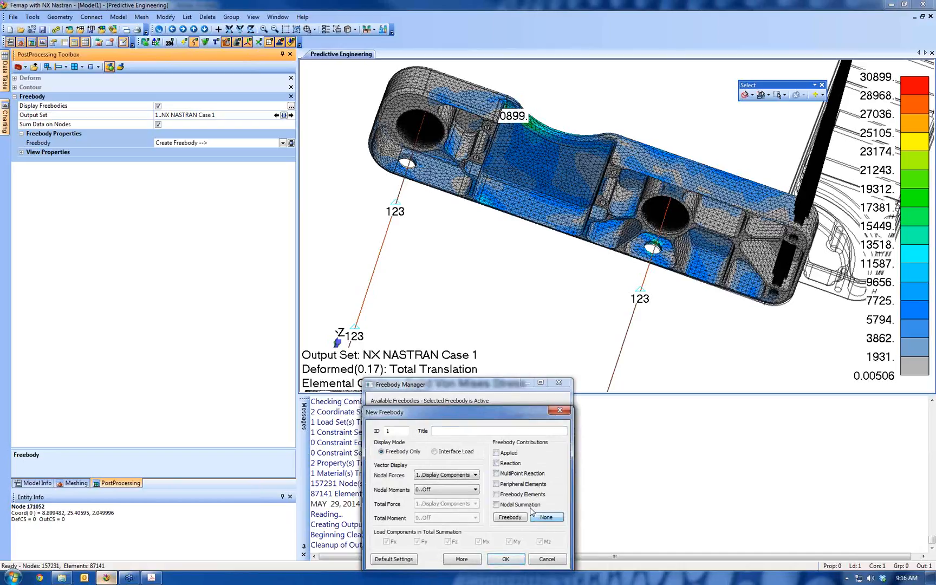
left_click(497, 494)
left_click(442, 452)
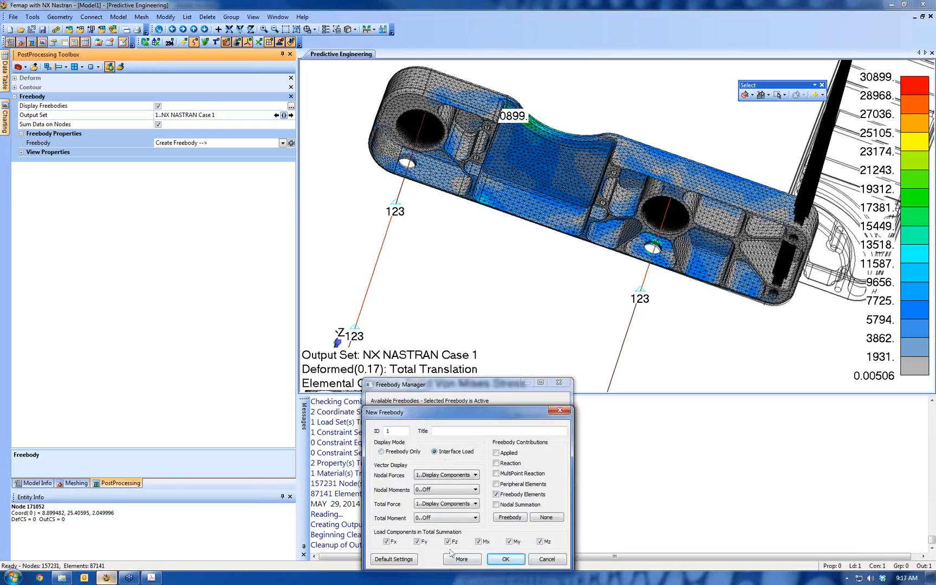
left_click(453, 478)
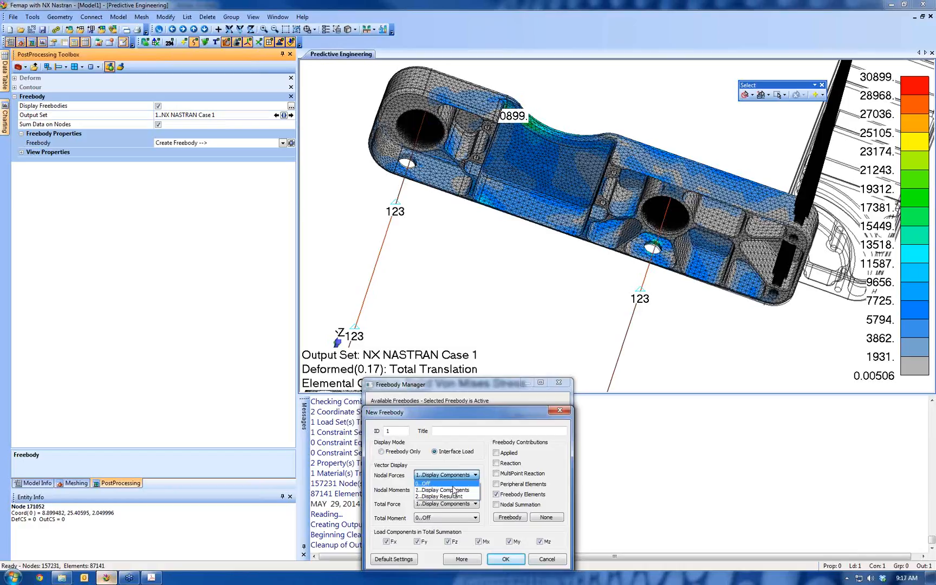
left_click(455, 484)
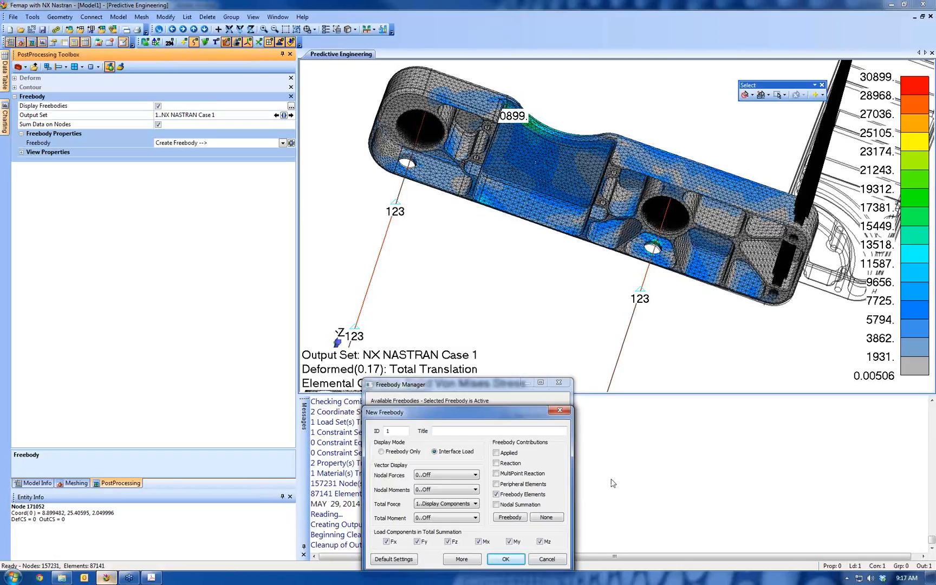
left_click_drag(516, 414, 483, 327)
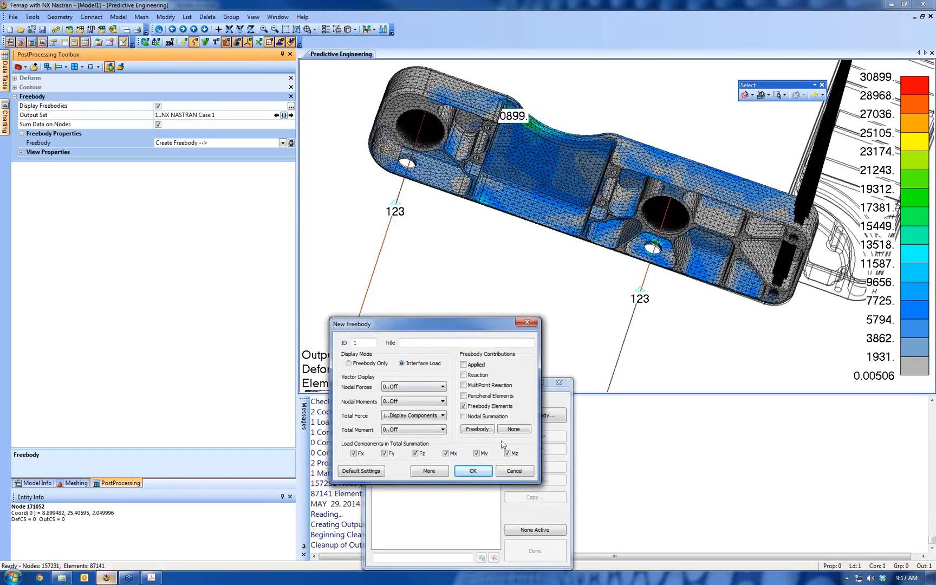
left_click(472, 472)
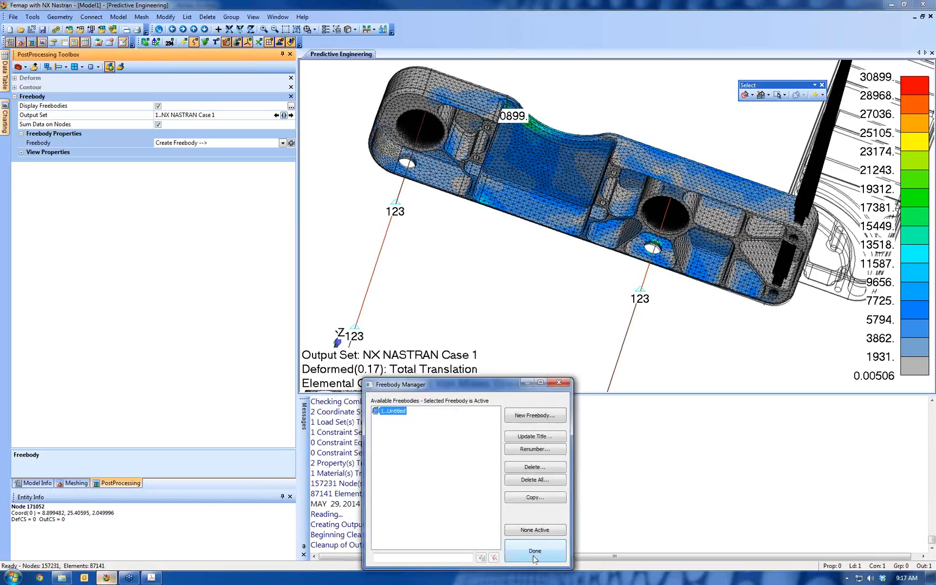
left_click(533, 559)
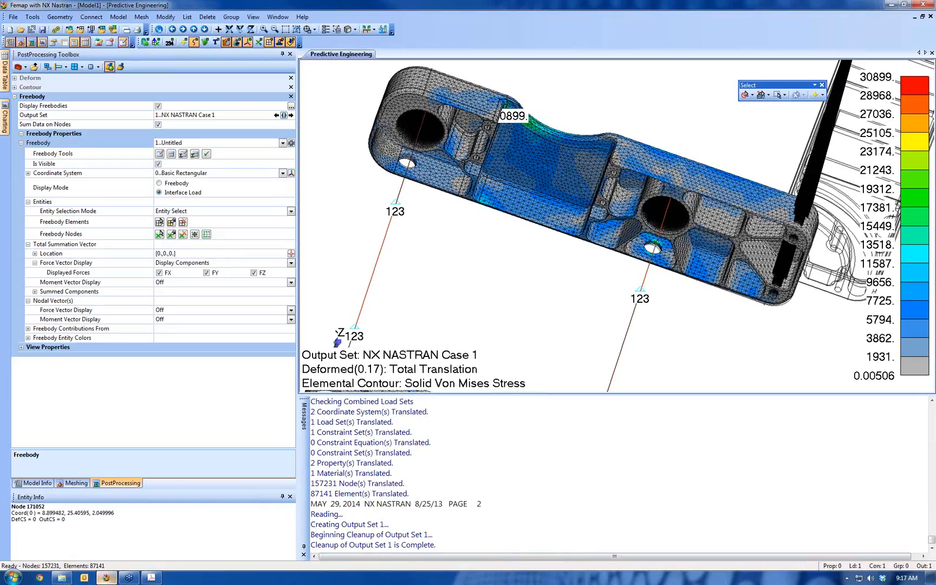
Assign the elements in the middle of the upper part's arched section to the freebody and highlight them on the model
scroll(440, 105, "down", 5)
middle_click_drag(439, 105, 407, 187)
scroll(495, 280, "up", 10)
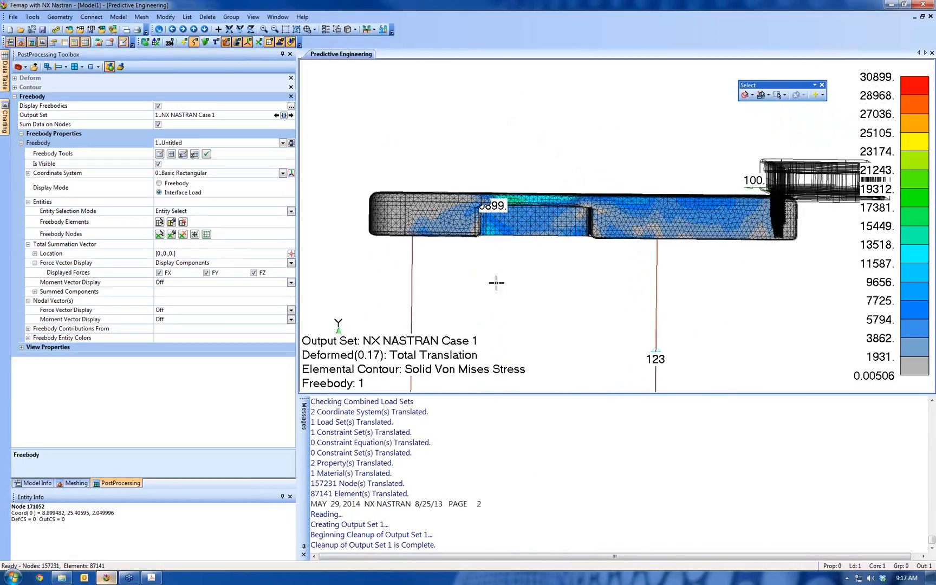
middle_click_drag(610, 215, 703, 225, "ctrl")
scroll(618, 240, "up", 1)
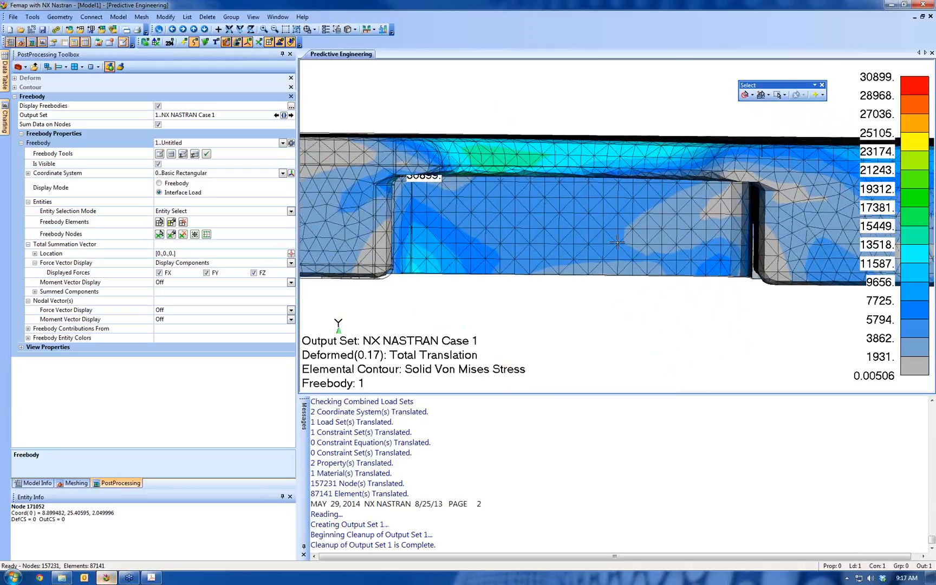
middle_click_drag(616, 241, 623, 243, "ctrl")
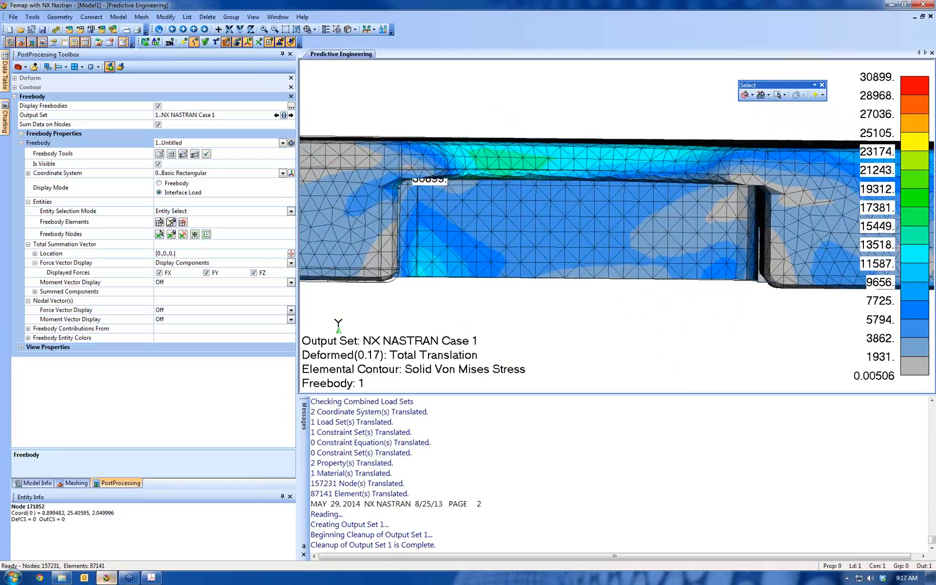
left_click(161, 223)
left_click(160, 223)
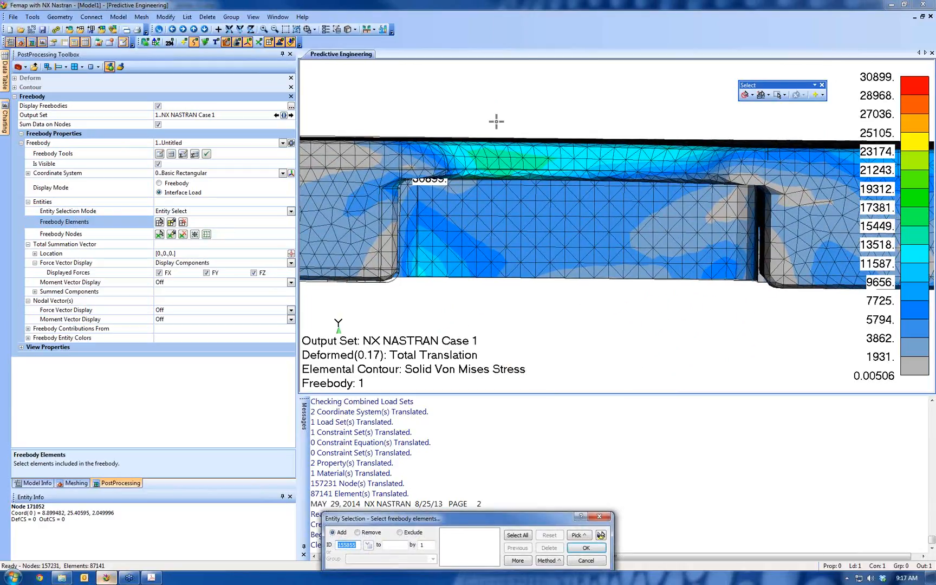
left_click_drag(489, 109, 617, 335)
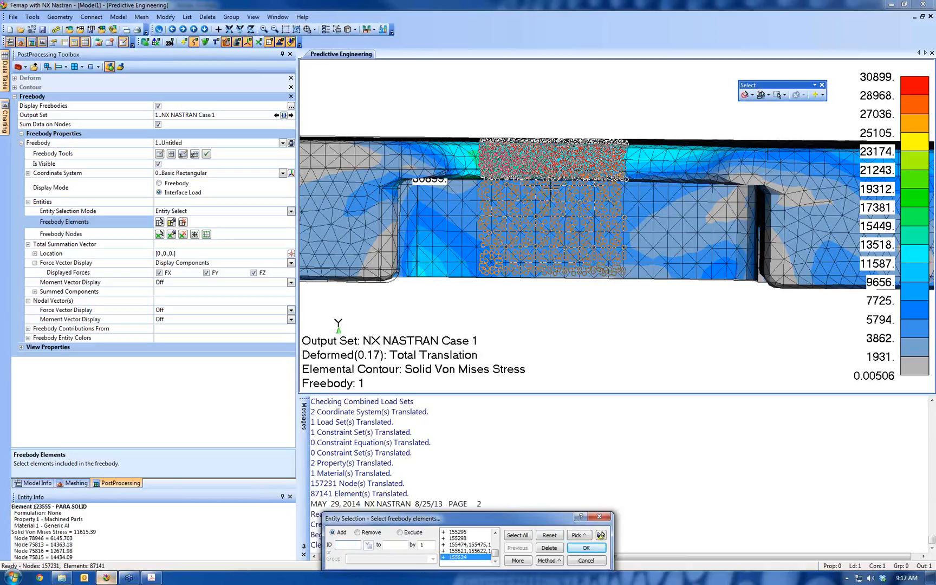
left_click(586, 548)
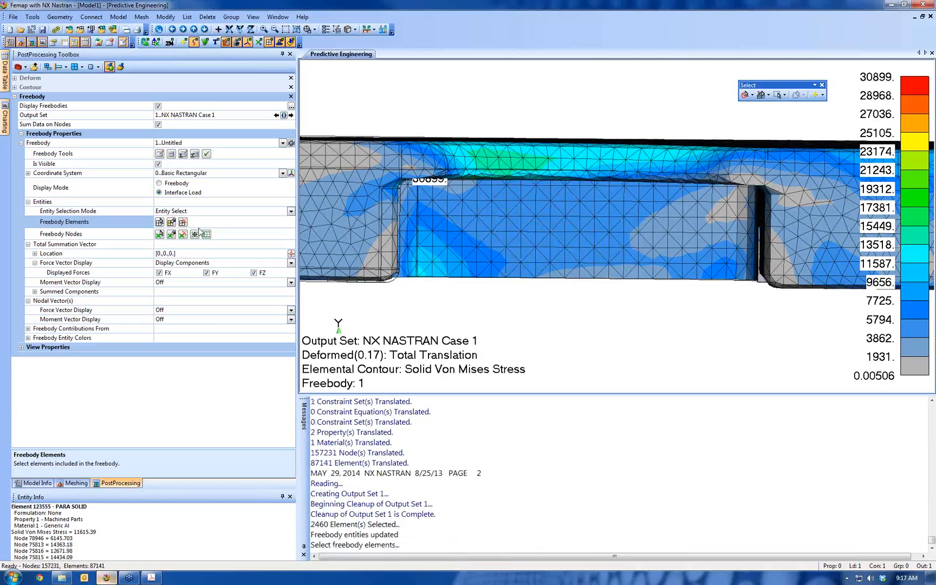
left_click(171, 222)
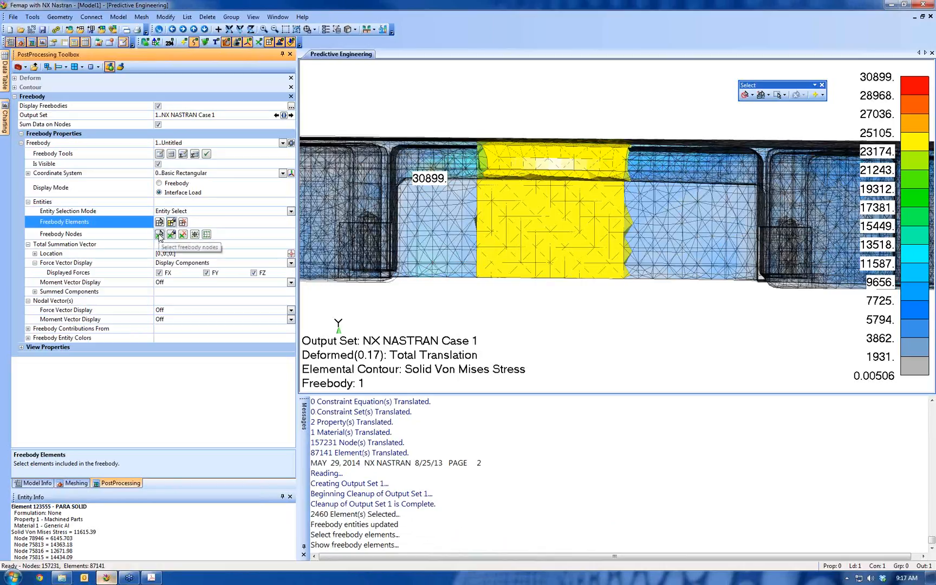
Assign the nodes around one cut edge of the highlighted elements to the freebody, auto-locating the total summation vector at their center
left_click(159, 234)
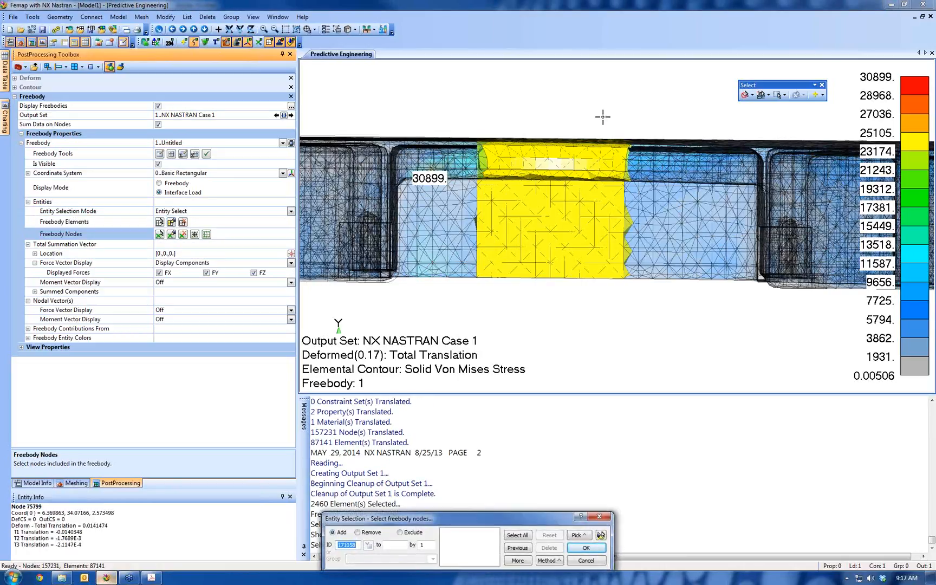
left_click_drag(602, 117, 655, 306)
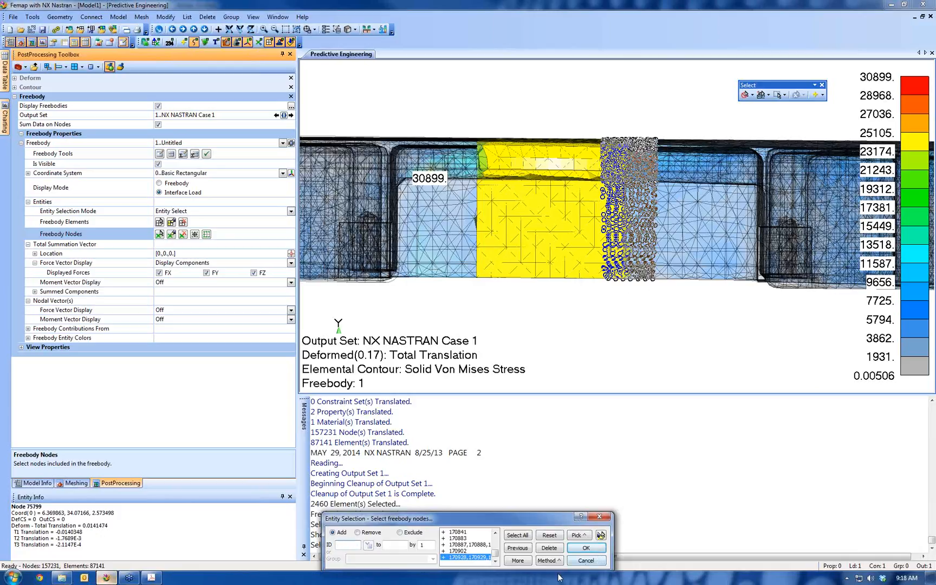
left_click(586, 548)
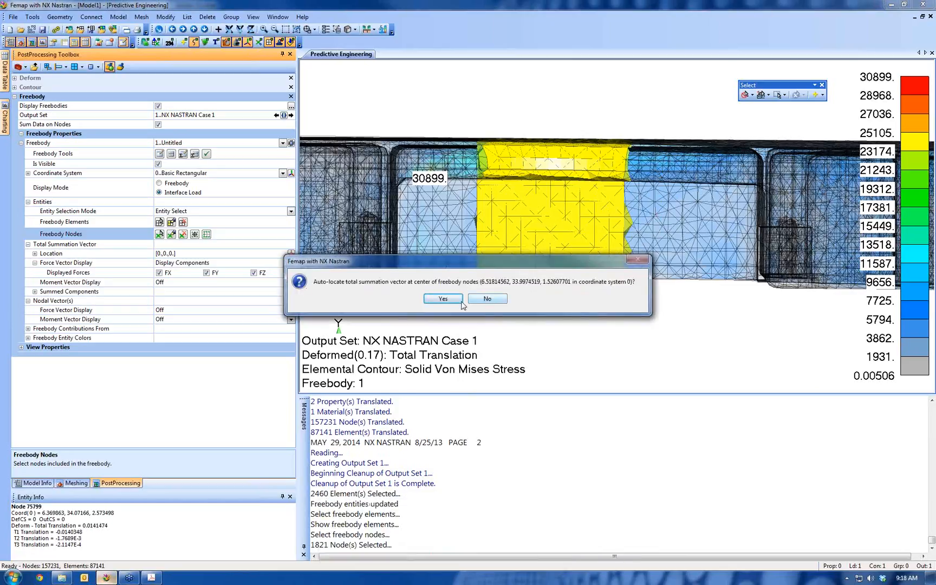
left_click(443, 298)
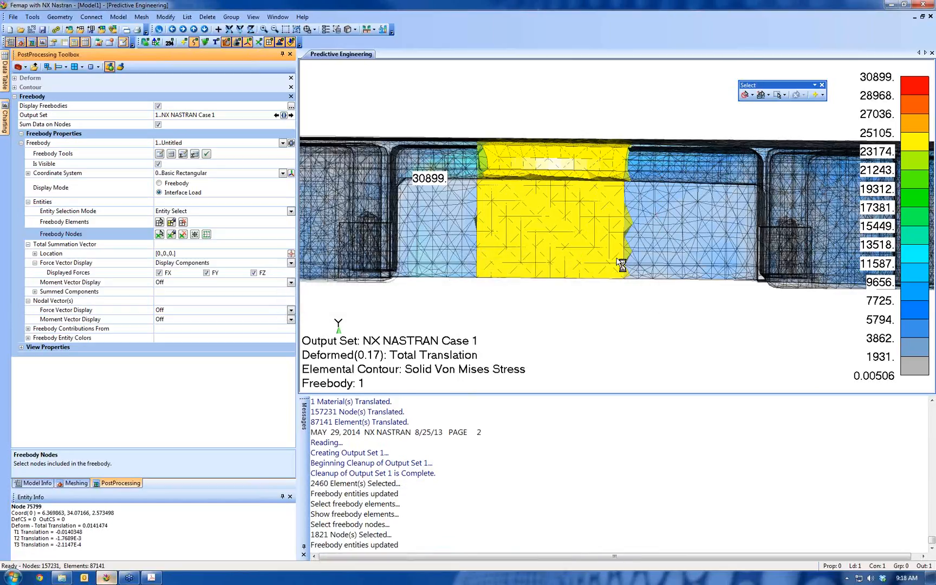
middle_click_drag(698, 187, 670, 246)
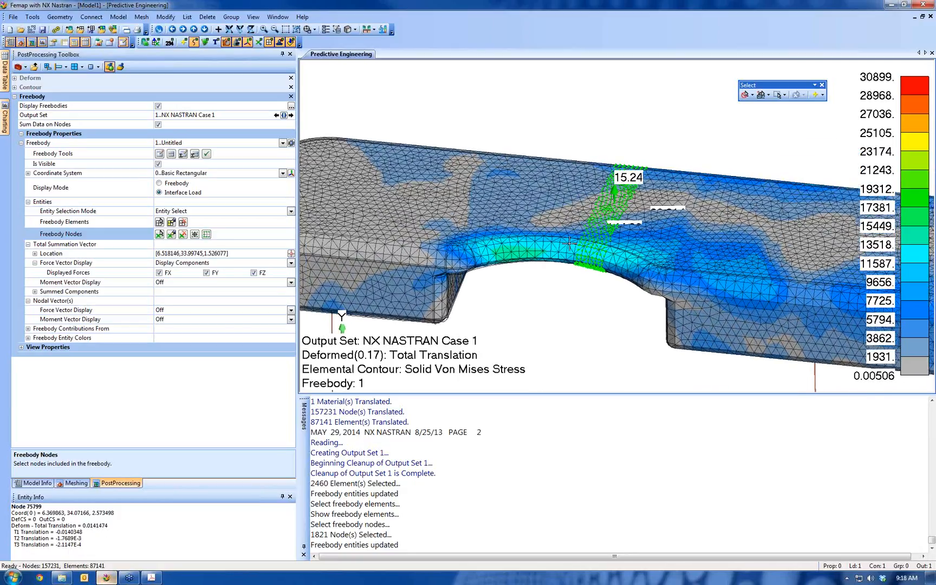
Set the scale factor of the freebody's total force vector to 5 in the view properties
left_click(22, 134)
left_click(22, 143)
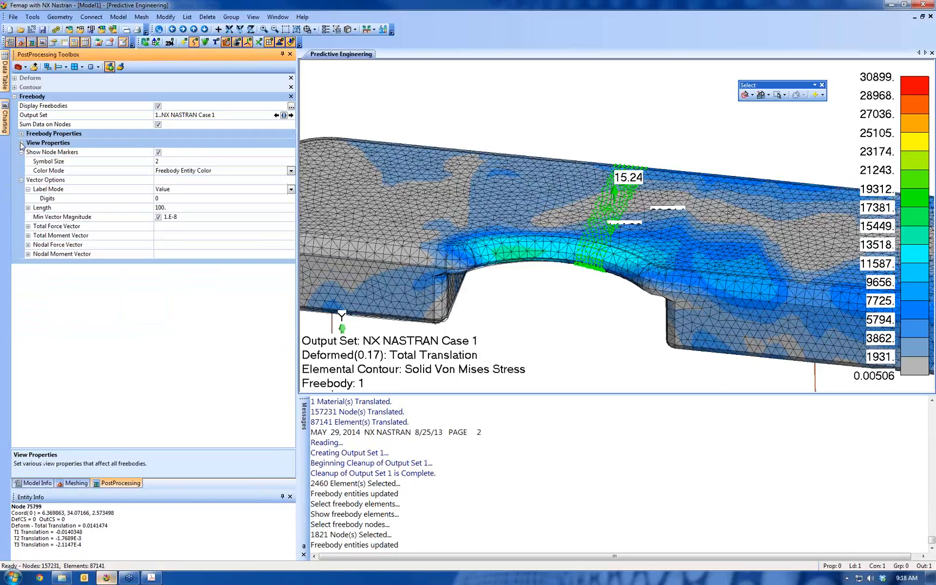
left_click(27, 227)
left_click(133, 254)
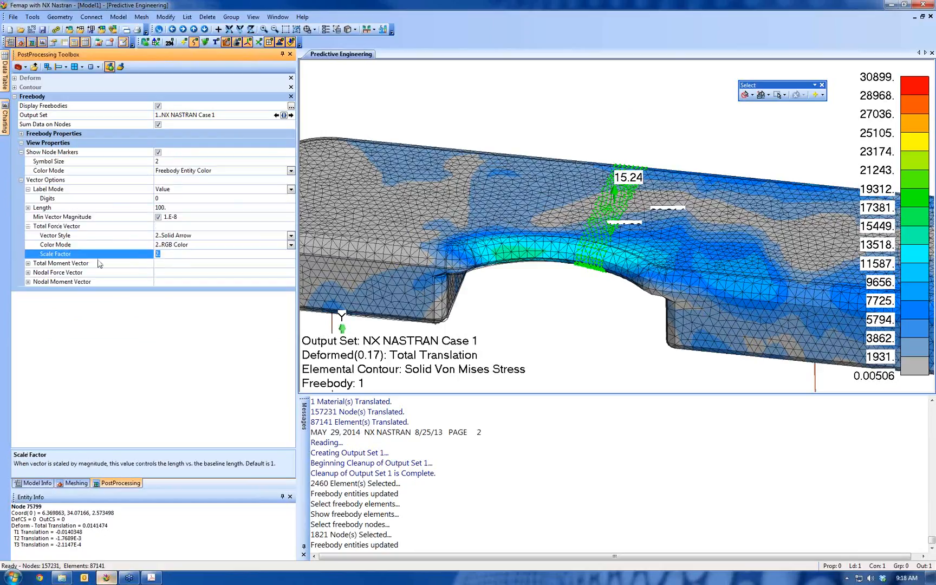
type("5")
key("Return")
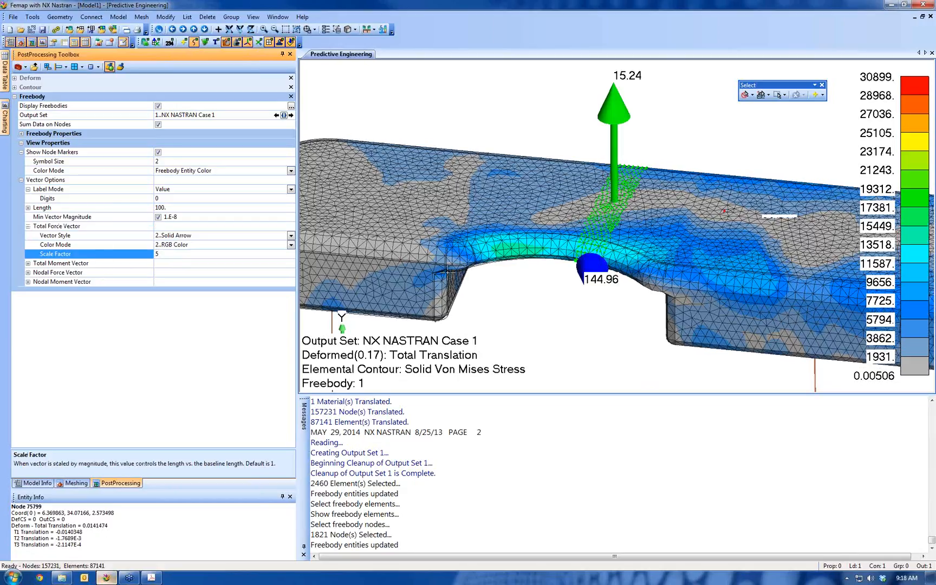
Turn off the display of elements so that only the wireframe geometry and freebody vectors are drawn
left_click(562, 268)
scroll(562, 268, "down", 4)
middle_click_drag(562, 267, 550, 245)
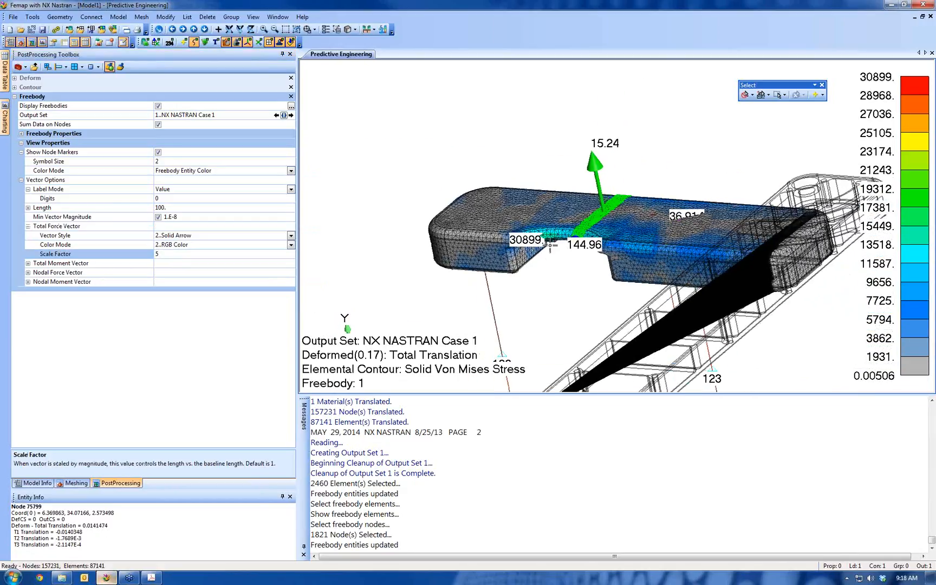
scroll(574, 303, "up", 5)
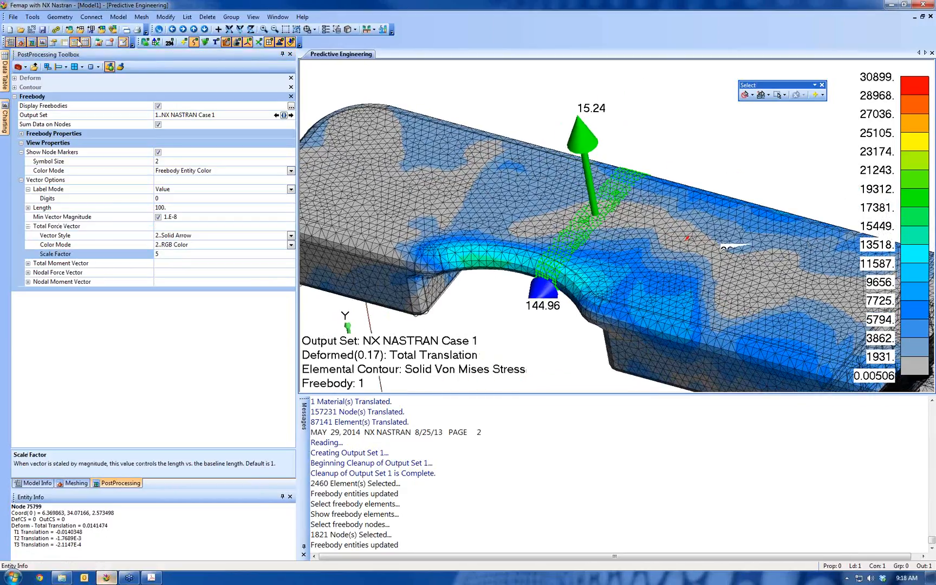
left_click(78, 42)
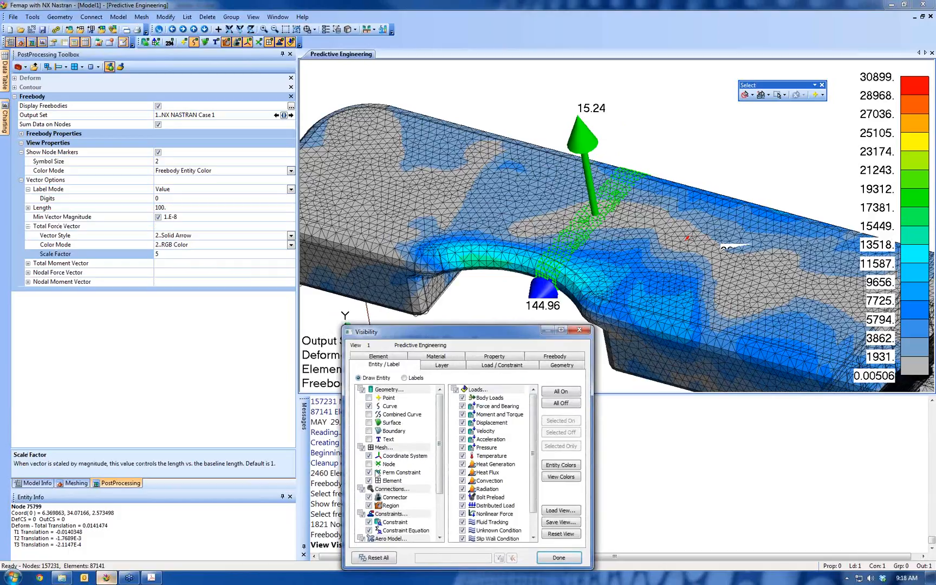
left_click(369, 481)
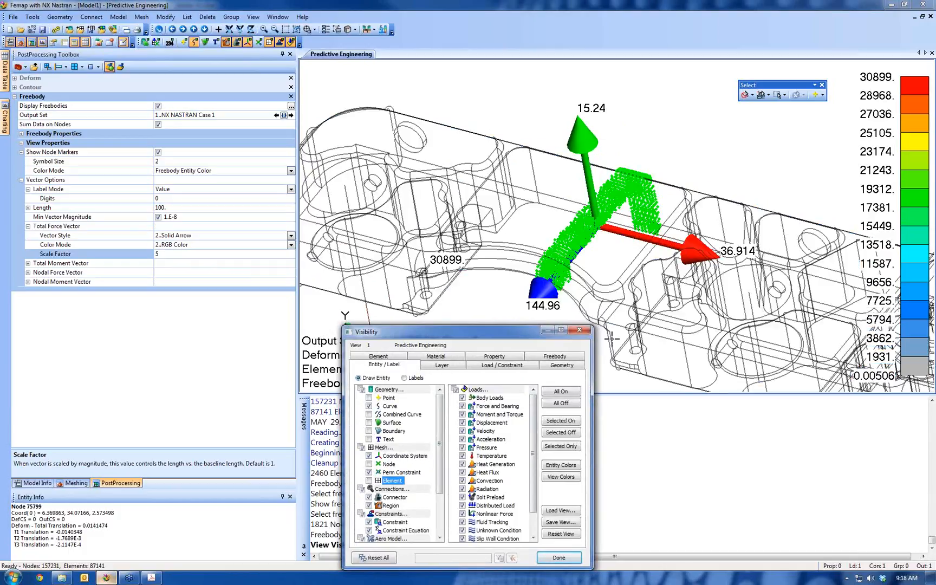
middle_click_drag(630, 286, 652, 277)
middle_click_drag(526, 281, 494, 215, "ctrl")
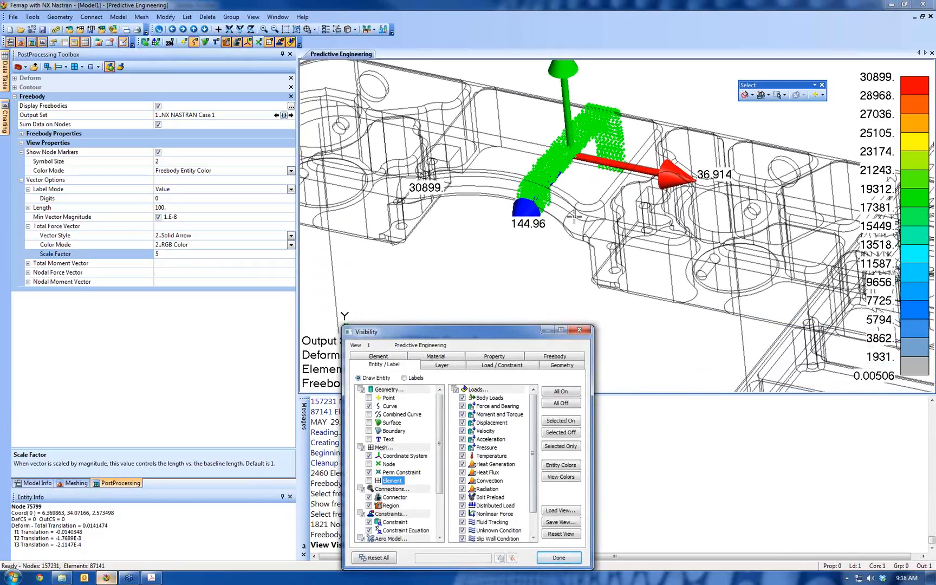
scroll(574, 217, "down", 7)
middle_click_drag(641, 326, 676, 287)
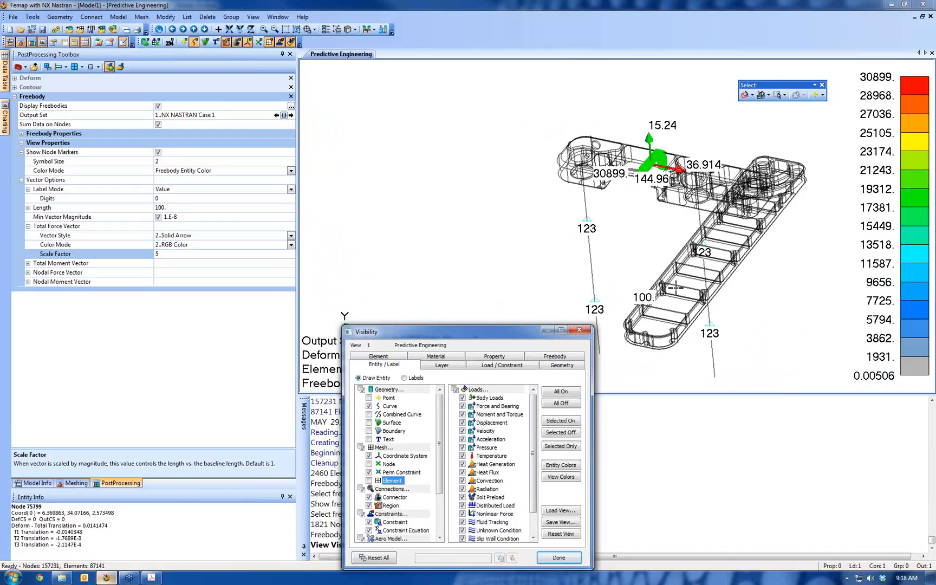
left_click(559, 556)
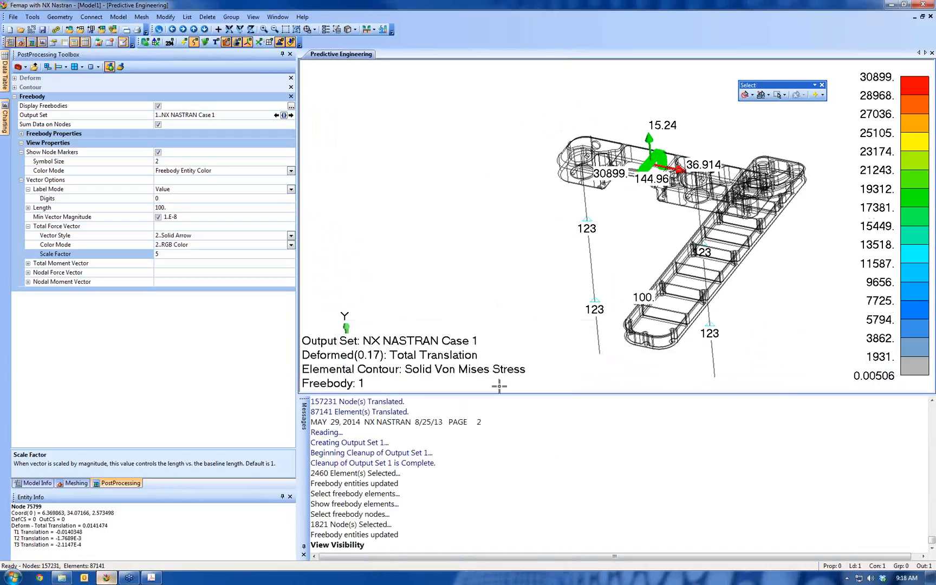
Enlarge the graphics area by shrinking the Messages and PostProcessing Toolbox areas, and examine the freebody force vectors up close
left_click_drag(506, 394, 506, 492)
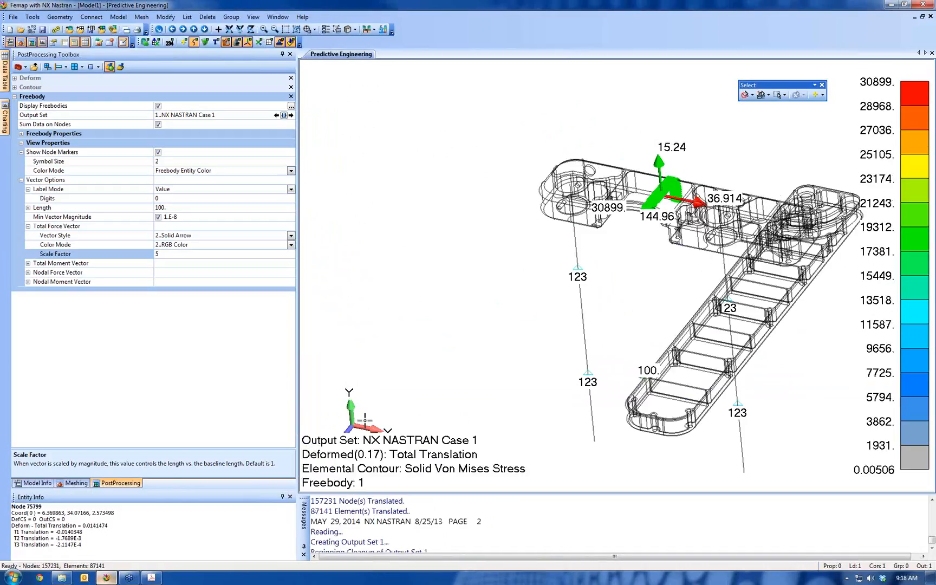
left_click(296, 389)
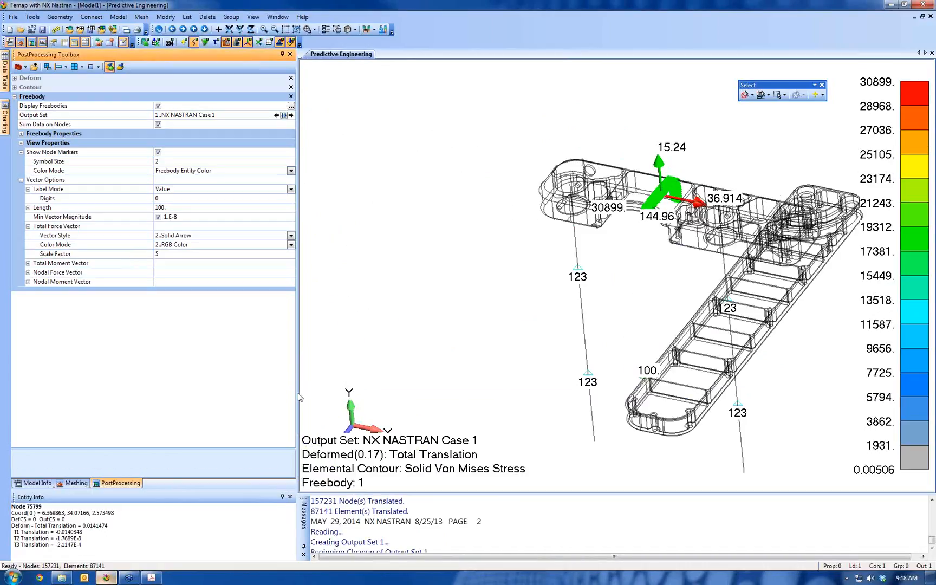
left_click_drag(299, 397, 187, 397)
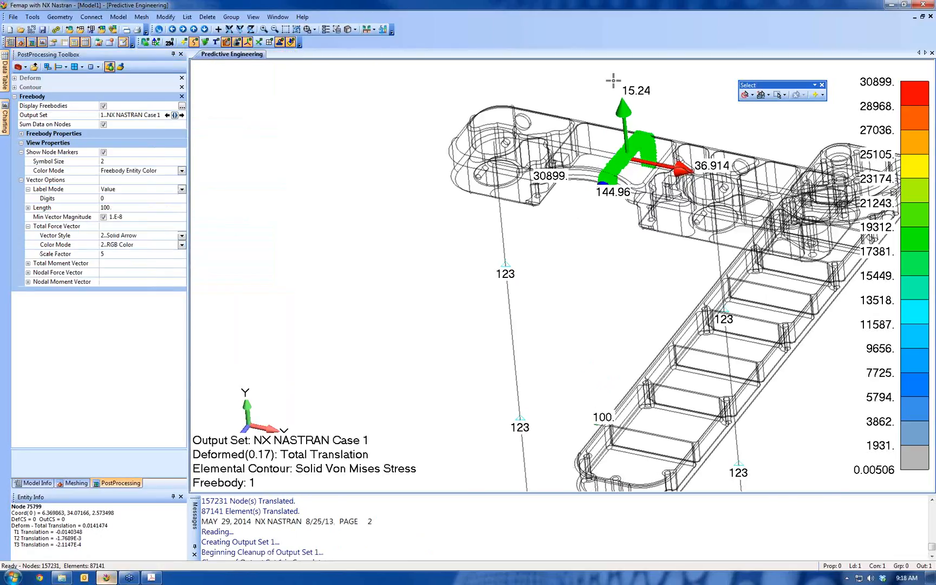
scroll(575, 294, "up", 5)
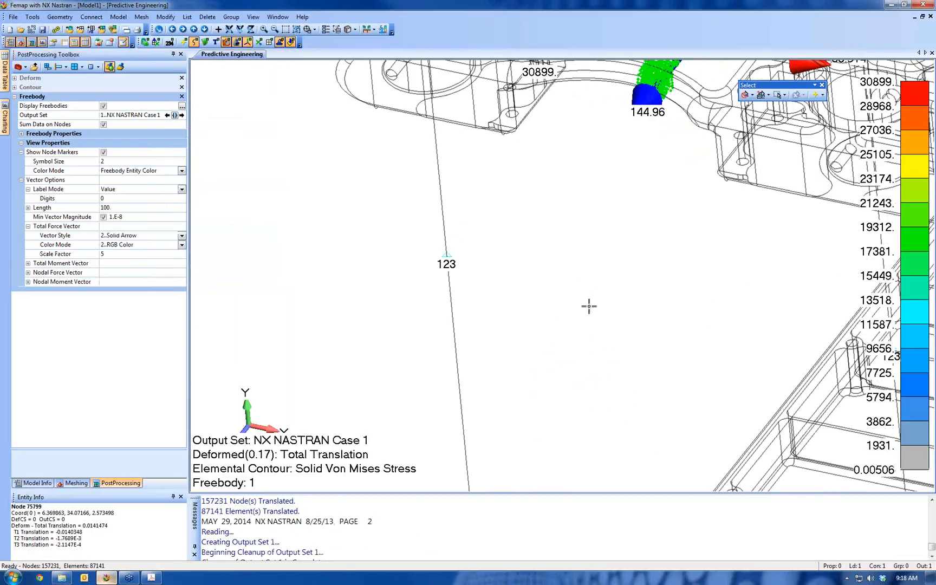
middle_click_drag(602, 292, 508, 505, "ctrl")
scroll(485, 540, "up", 5)
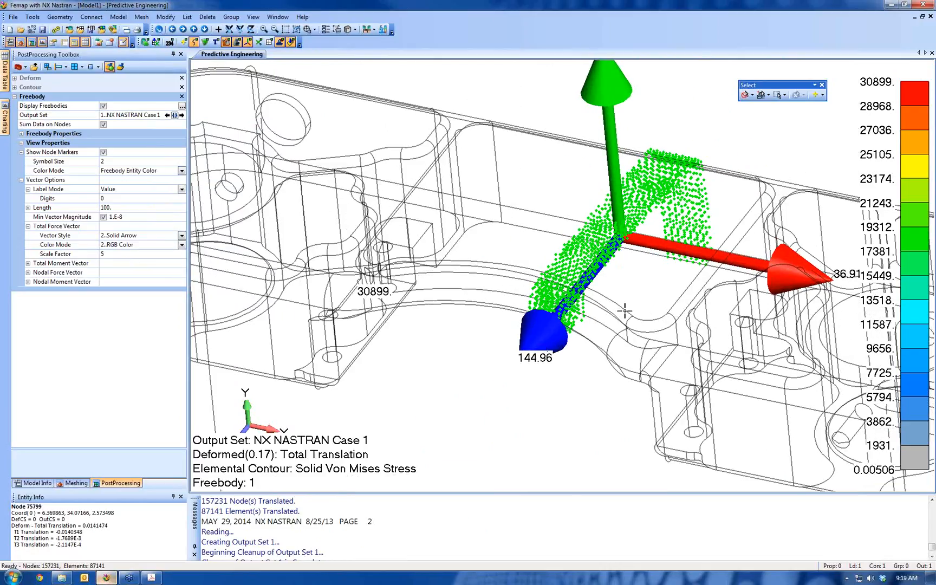
scroll(602, 274, "down", 2)
scroll(597, 267, "down", 1)
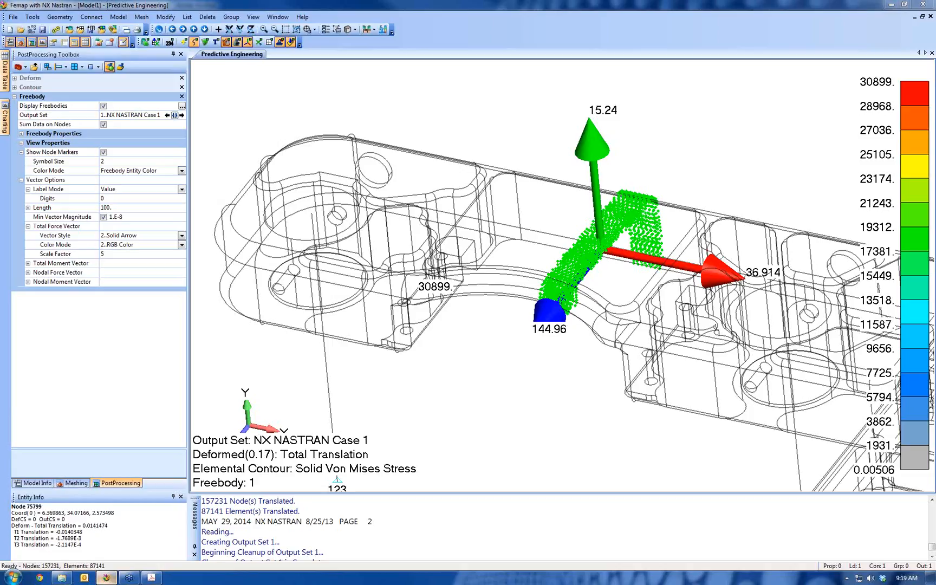
left_click(42, 483)
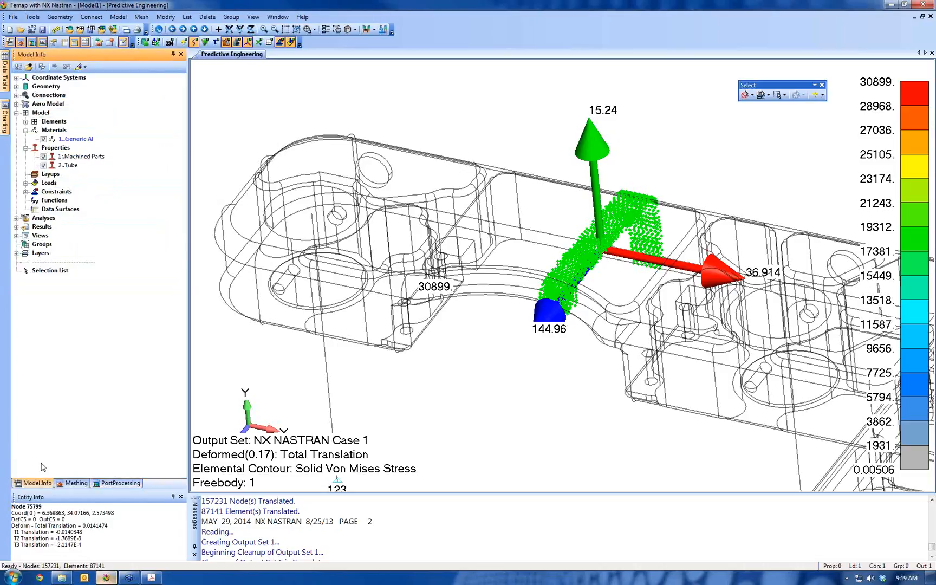
left_click(118, 17)
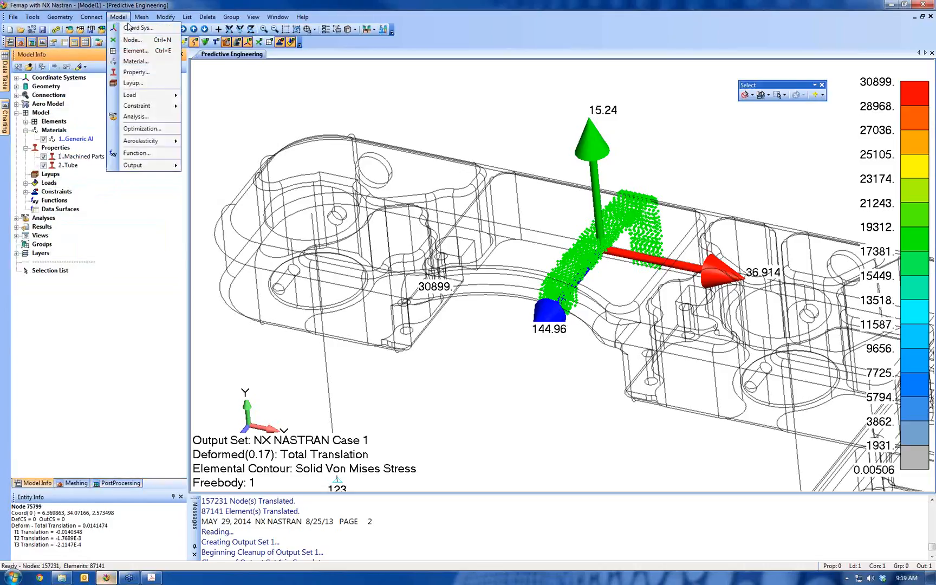
left_click(136, 61)
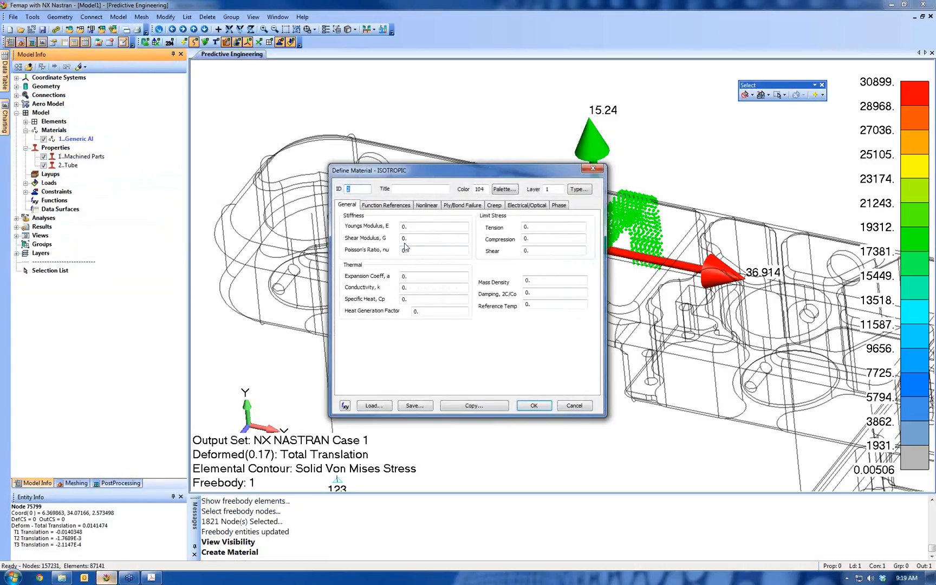
left_click(430, 228)
type("100000000000")
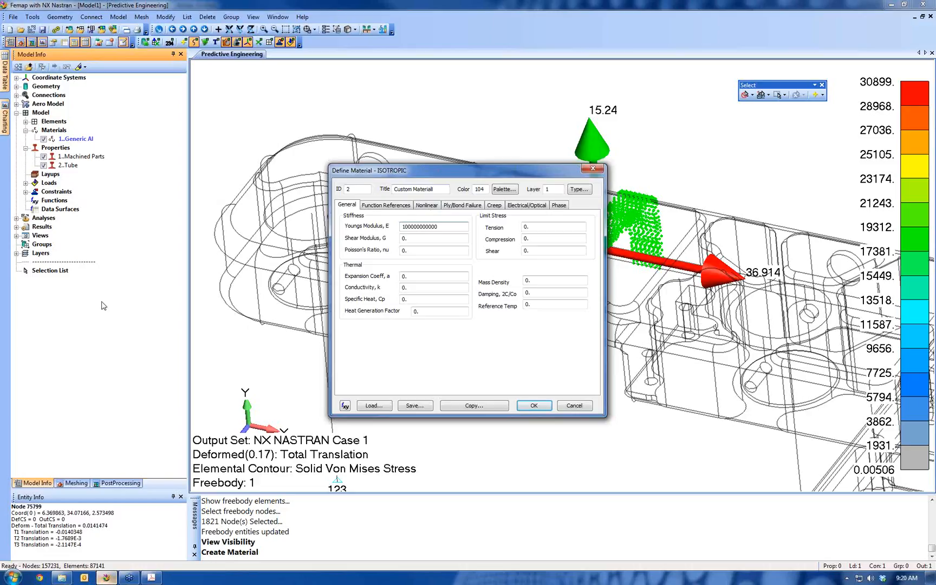
left_click(439, 252)
type("3")
left_click(415, 405)
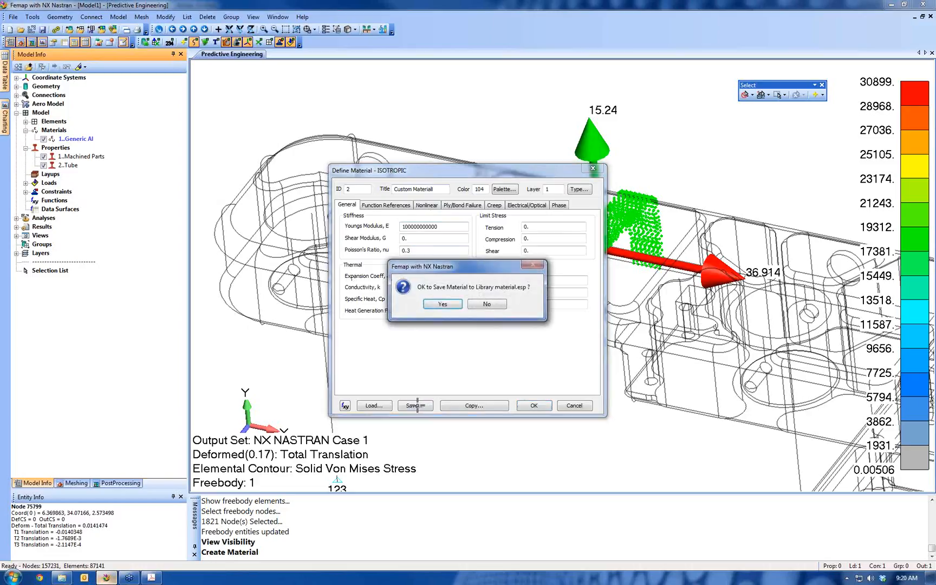
left_click(445, 304)
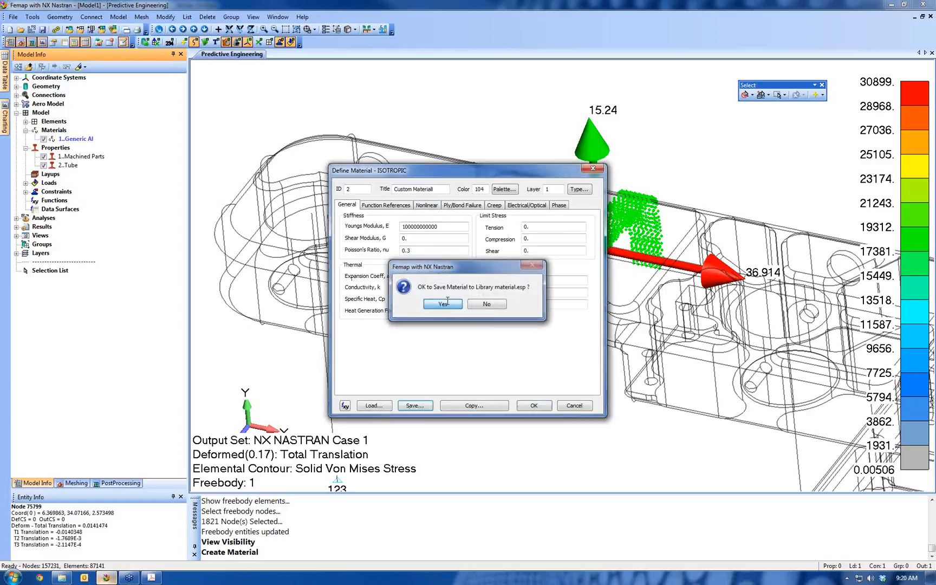
left_click(579, 407)
Start another material definition and load the last Custom Material entry from the library into it
left_click(118, 17)
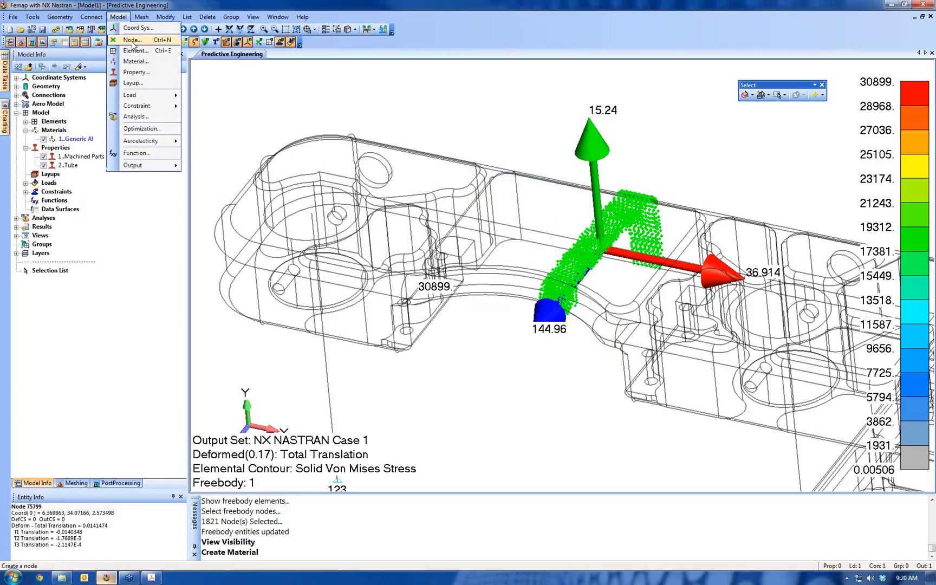
left_click(130, 68)
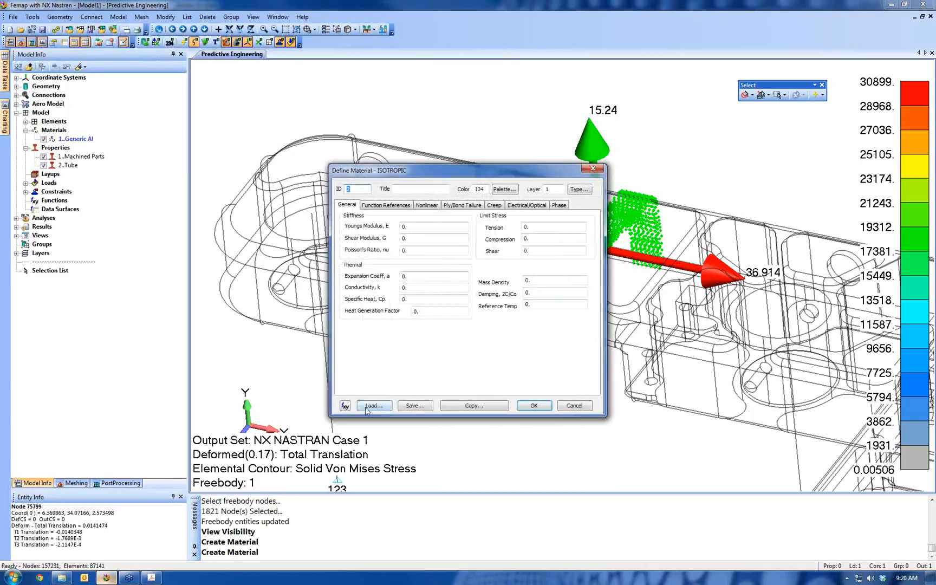
left_click(362, 405)
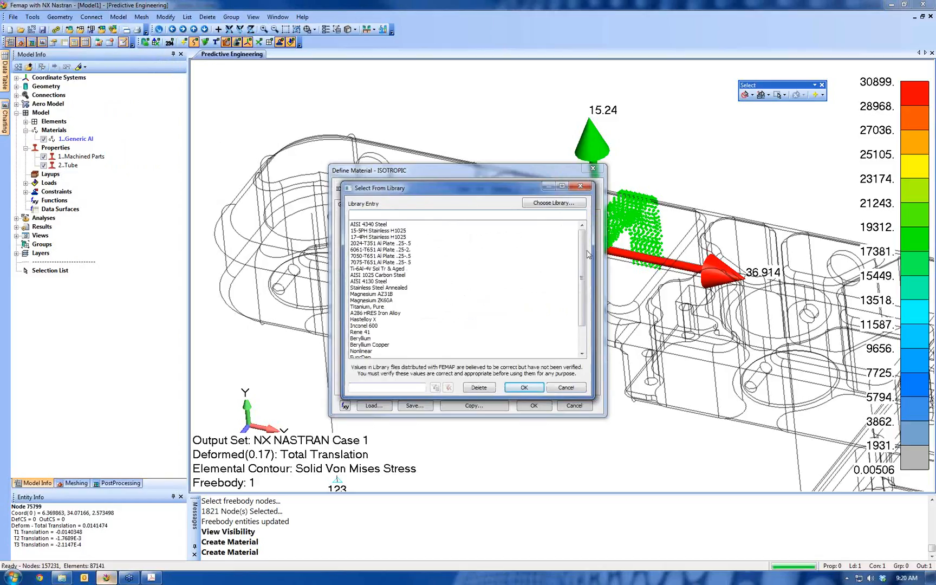
left_click_drag(583, 253, 582, 288)
left_click(372, 351)
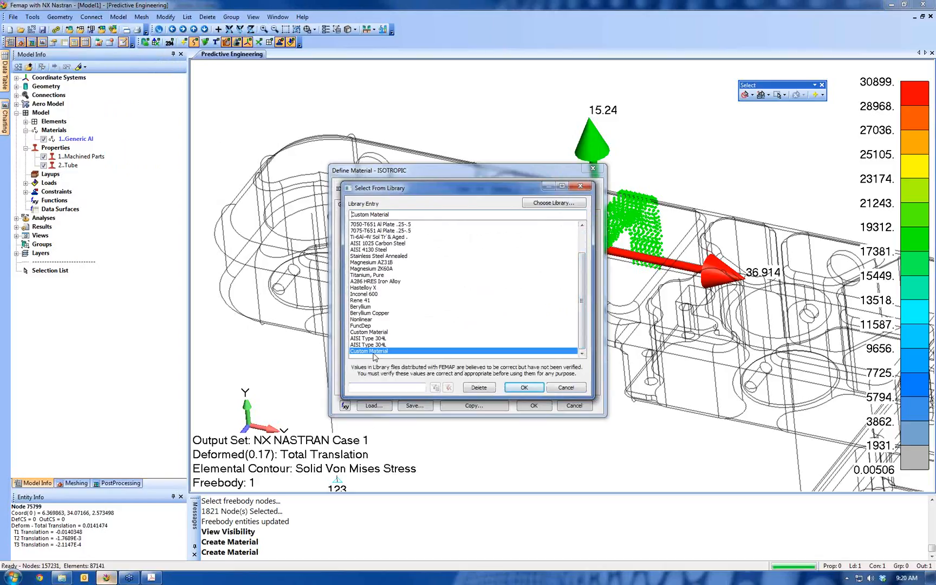
left_click(524, 387)
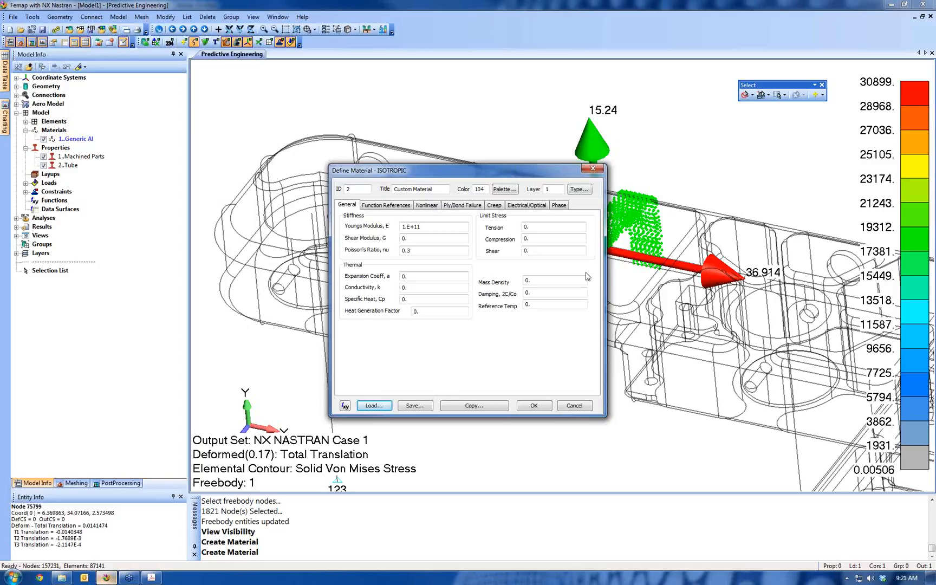
Delete the last Custom Material entry from the material library and cancel the open material definition
left_click(374, 406)
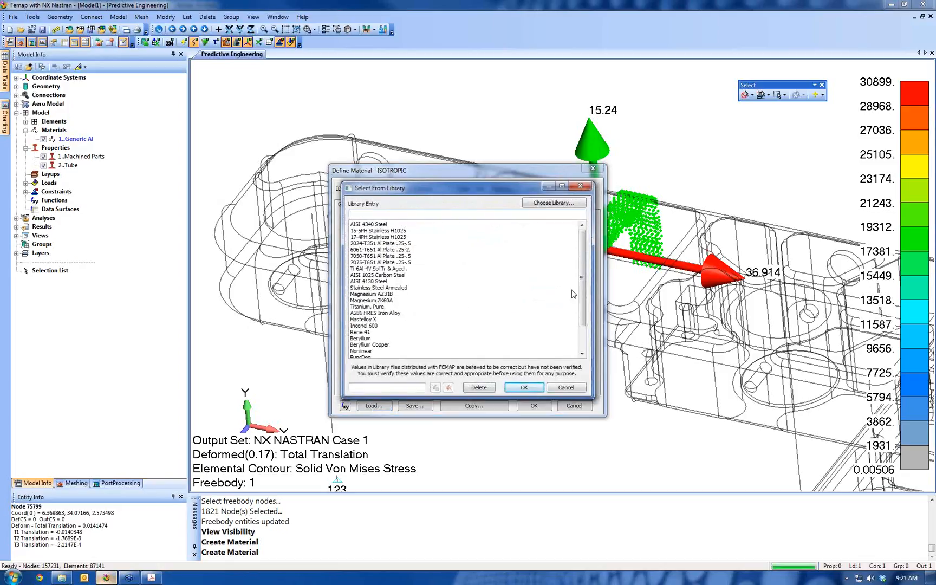
scroll(584, 292, "down", 2)
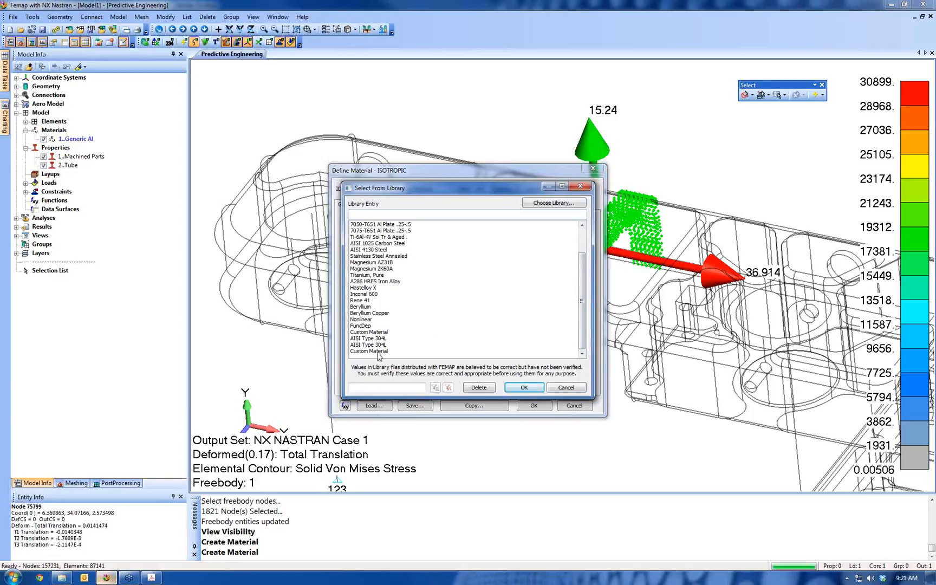
left_click(378, 351)
left_click(480, 387)
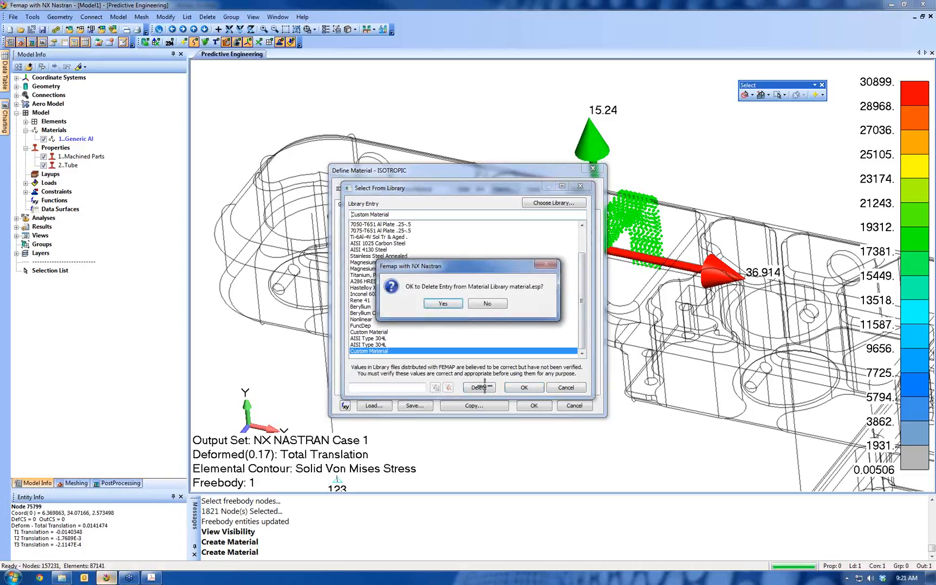
left_click(443, 303)
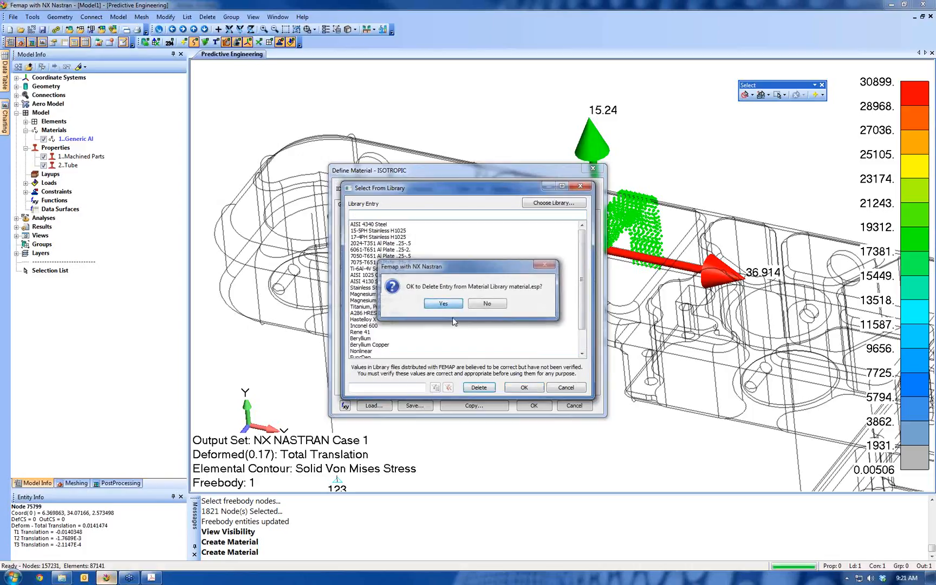
left_click(565, 387)
left_click(566, 405)
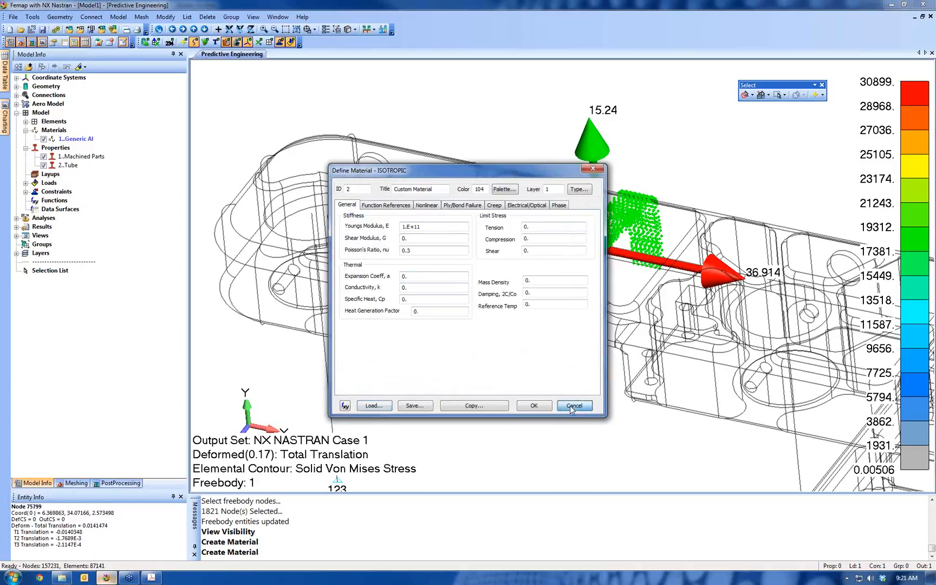
Switch to Windows Explorer and locate the material.esp library file in the FEMAPv111 folder on Local Disk (C:)
left_click(64, 579)
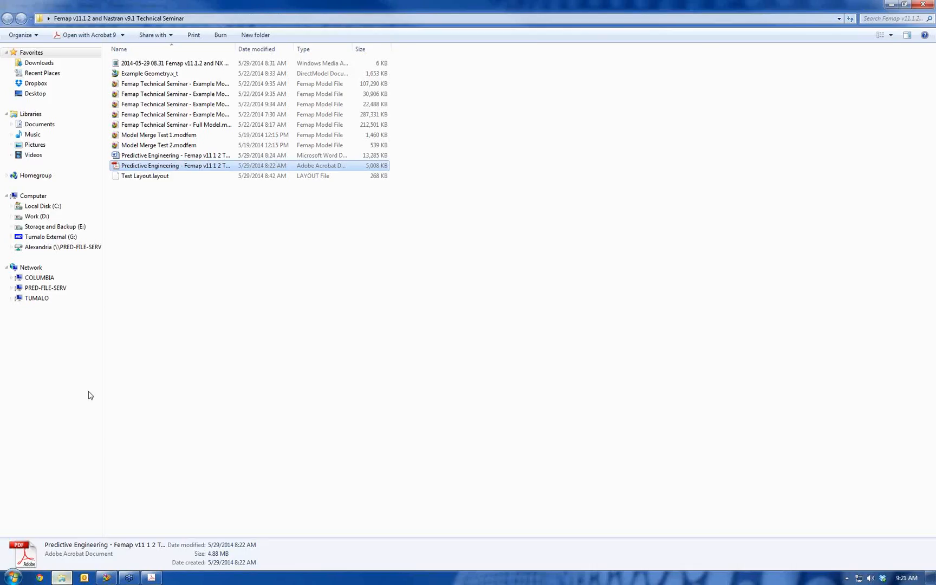
left_click(54, 206)
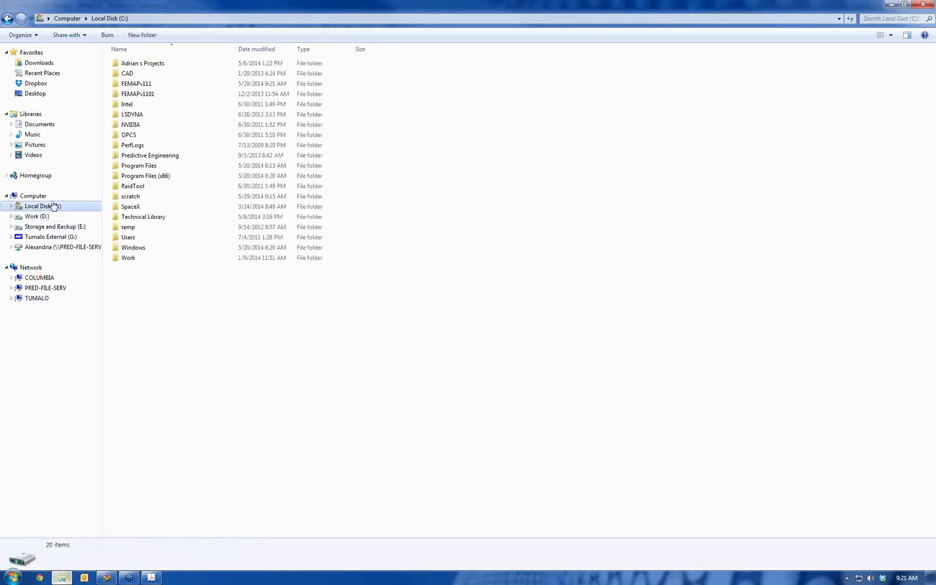
double_click(142, 84)
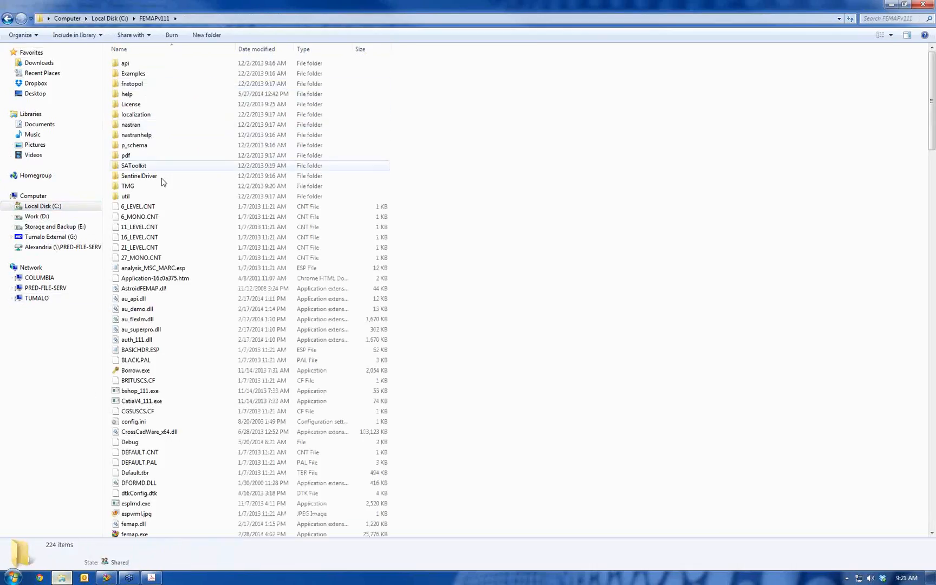
scroll(146, 297, "down", 2)
scroll(146, 297, "down", 3)
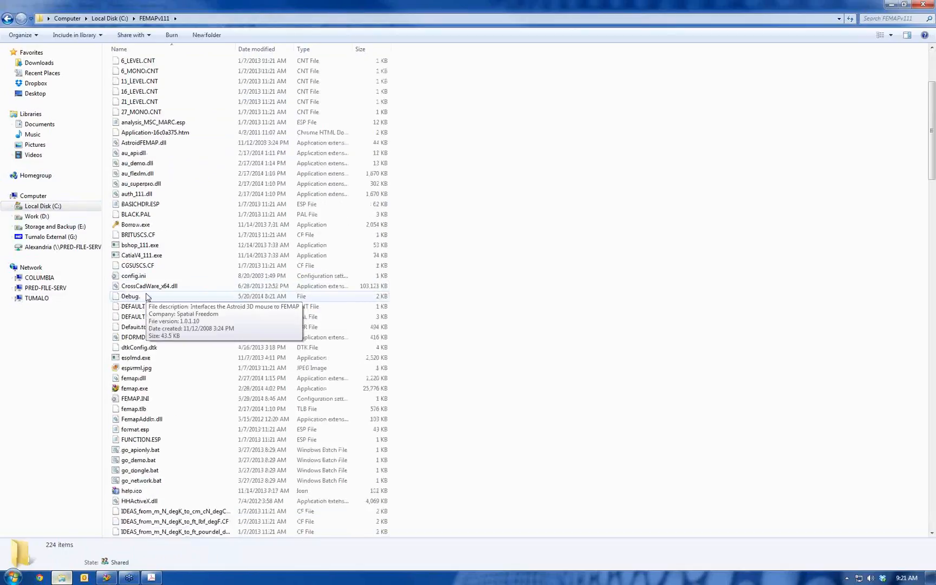
key("m")
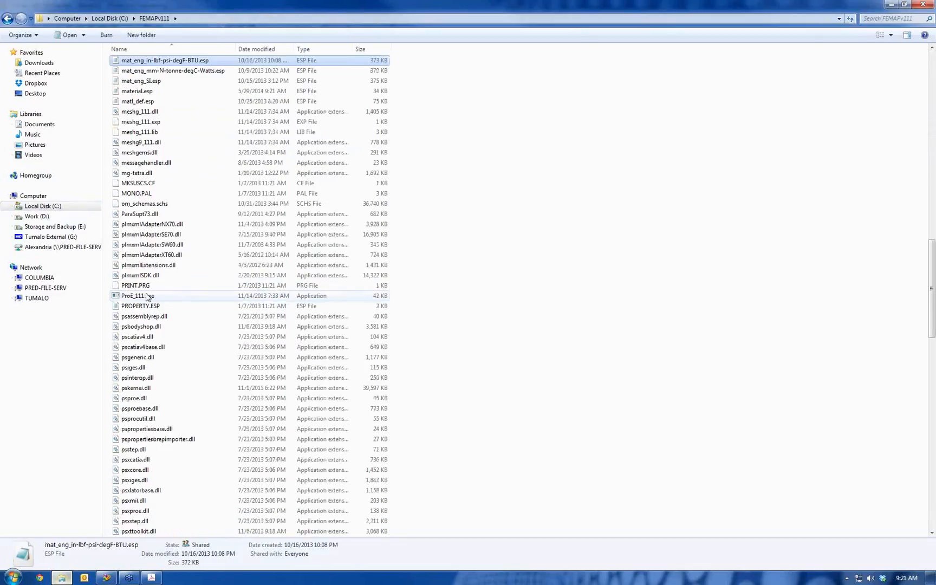
scroll(138, 127, "up", 1)
left_click(143, 103)
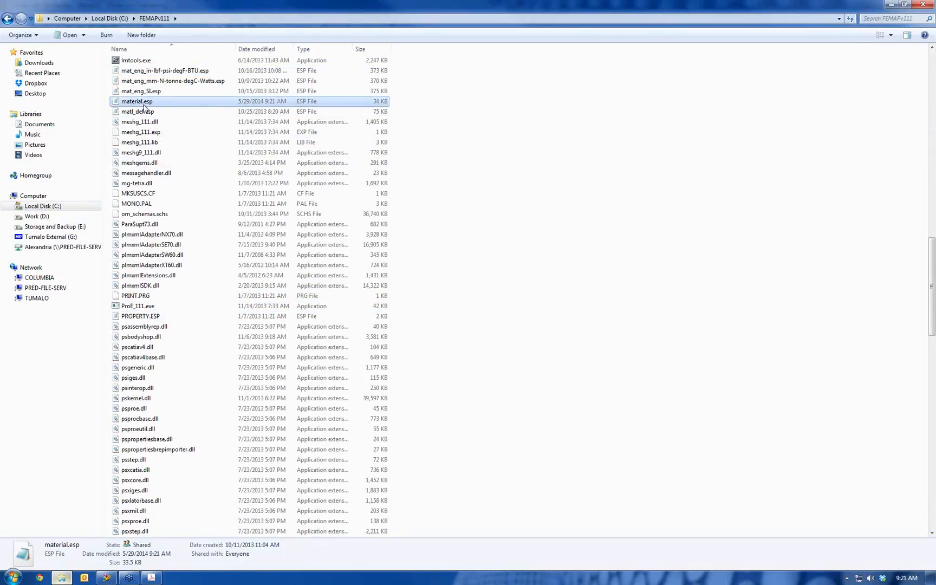
Open material.esp in Notepad, examine how the material entries are written in the library file, and close it
double_click(143, 104)
scroll(174, 220, "down", 3)
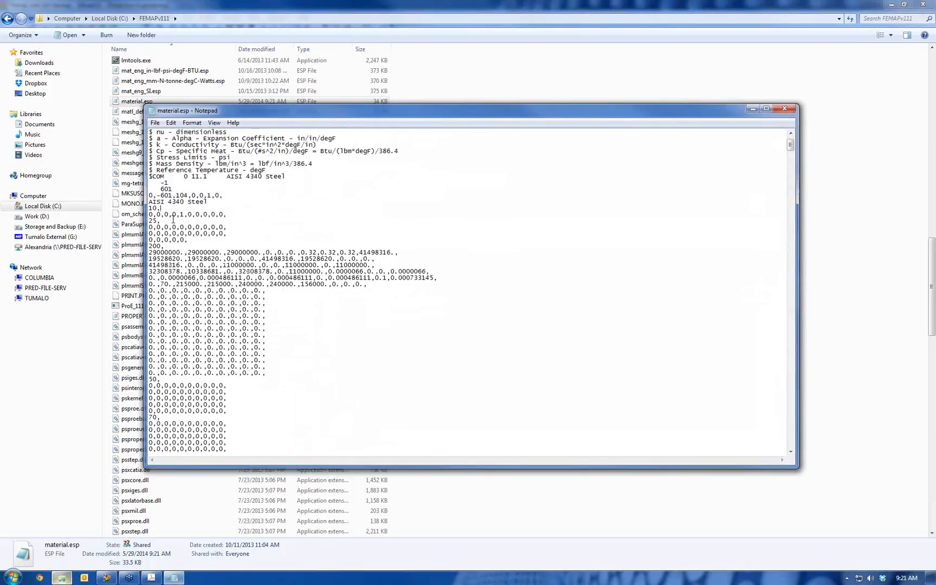
scroll(174, 219, "down", 14)
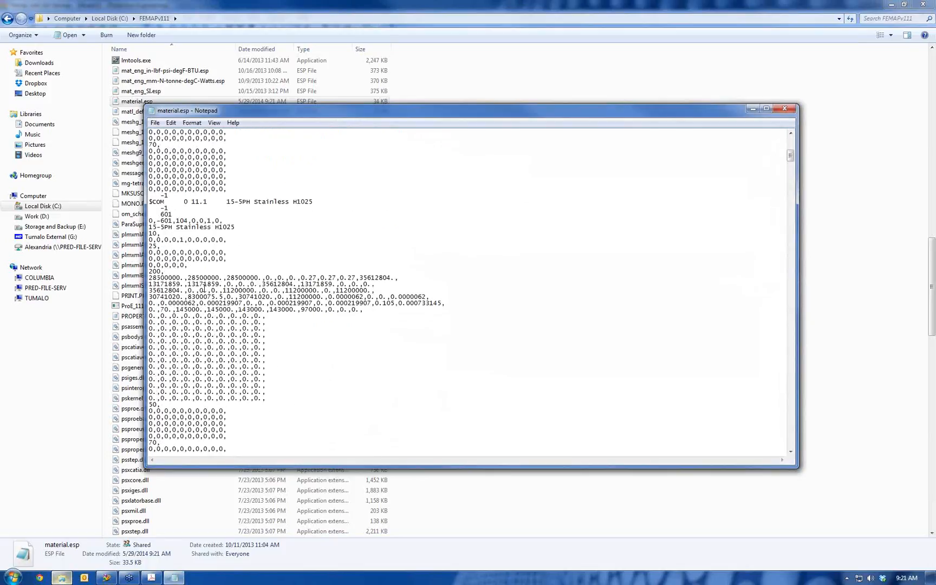
scroll(203, 289, "down", 10)
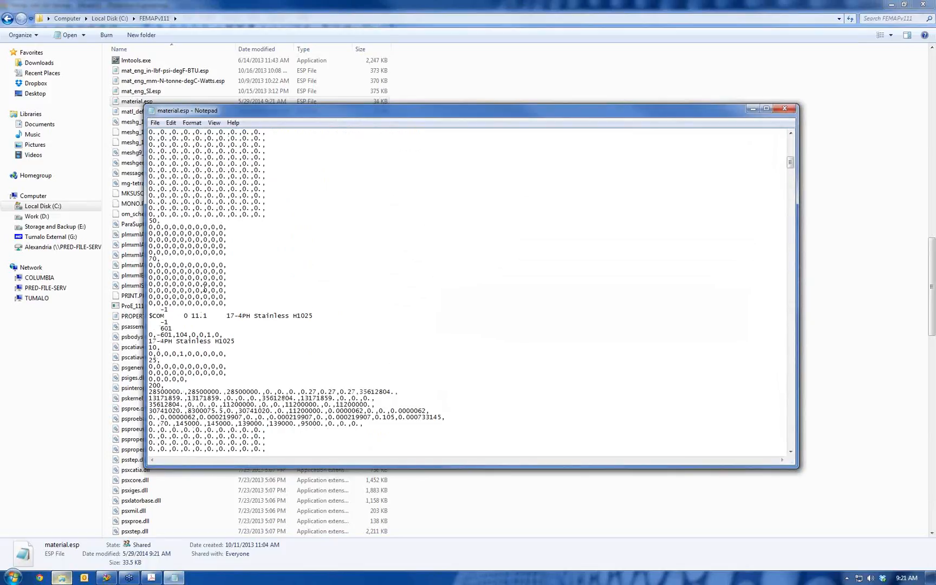
scroll(204, 289, "down", 12)
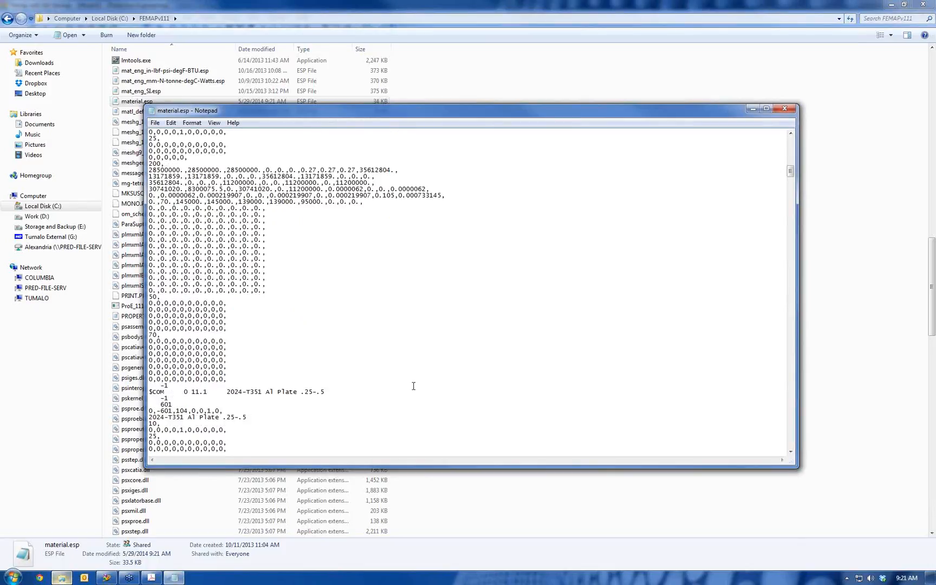
scroll(328, 423, "down", 20)
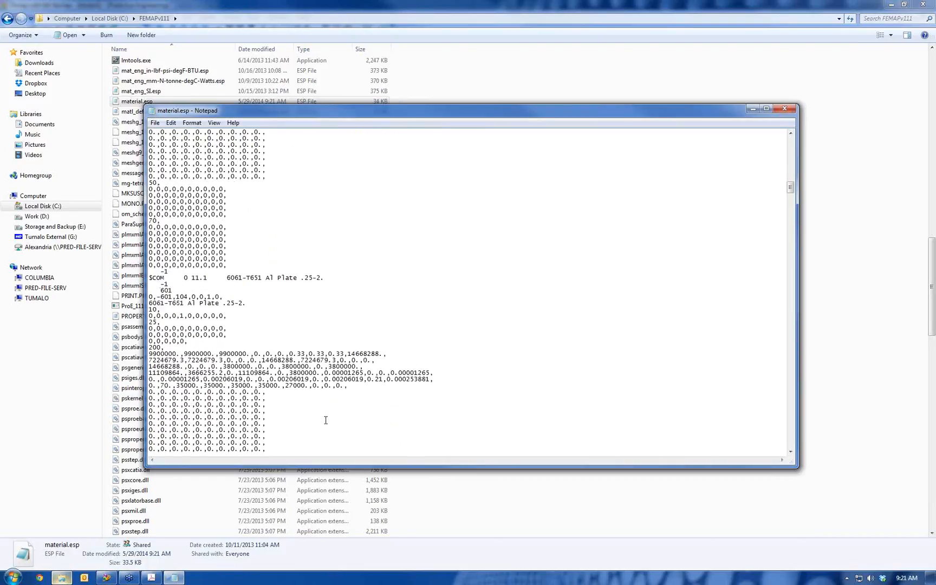
left_click(785, 109)
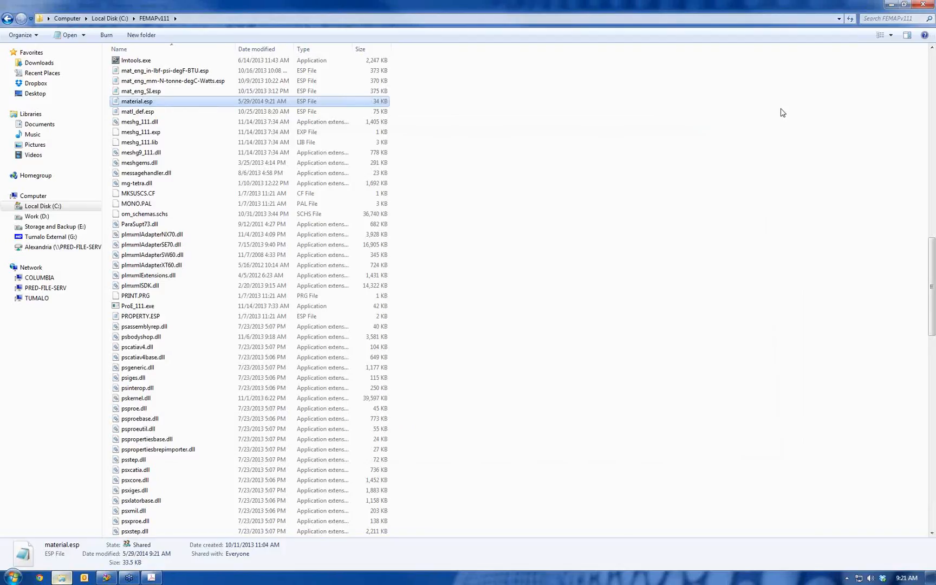
Switch to Adobe Acrobat, review the Femap seminar PDF from Analysis Workflow through Training Opportunities on page 20, and take its window out of full-screen size
left_click(151, 577)
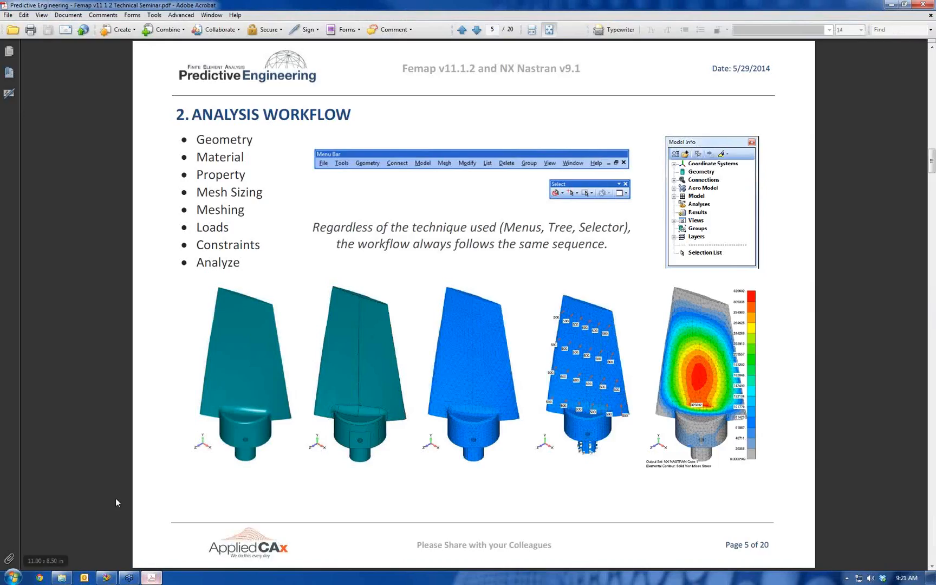
scroll(231, 282, "down", 1)
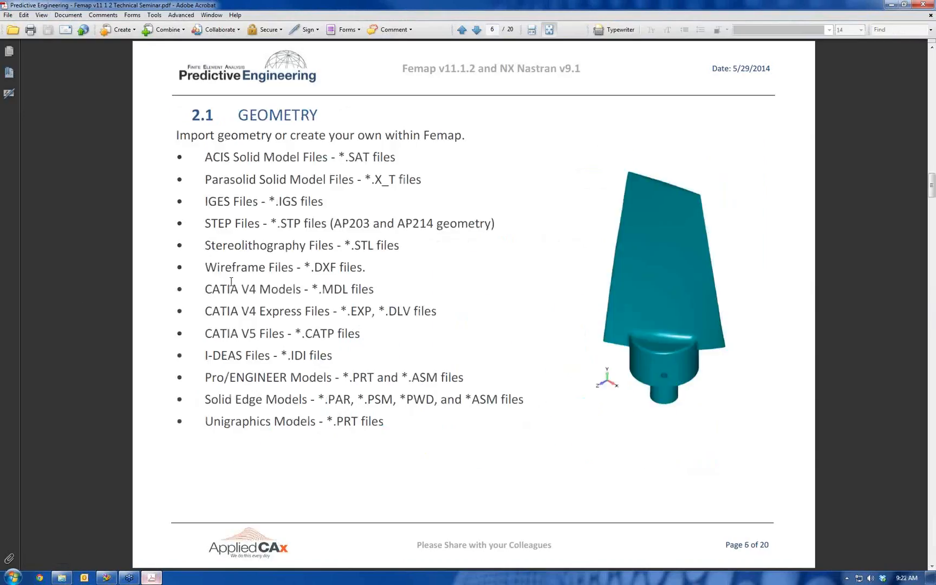
scroll(232, 282, "down", 1)
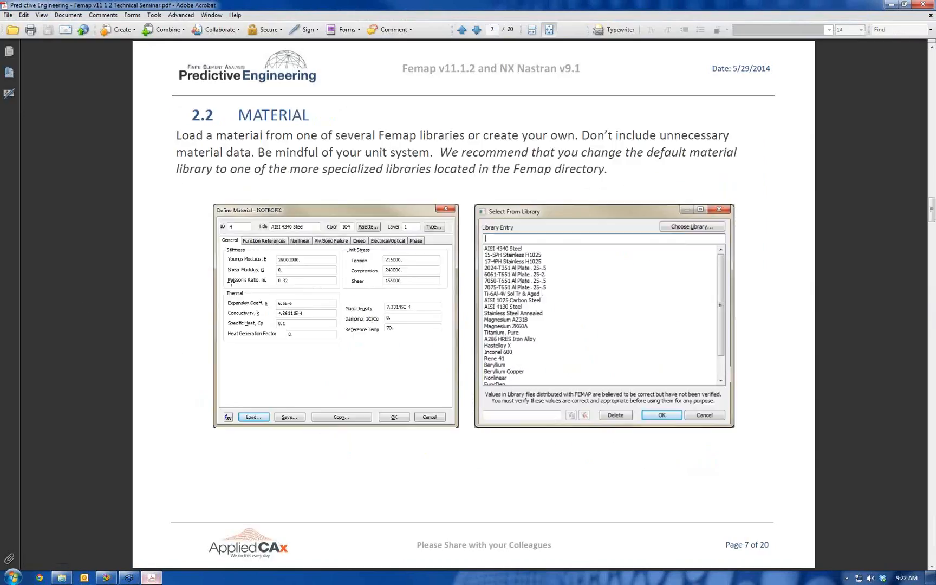
scroll(228, 282, "down", 1)
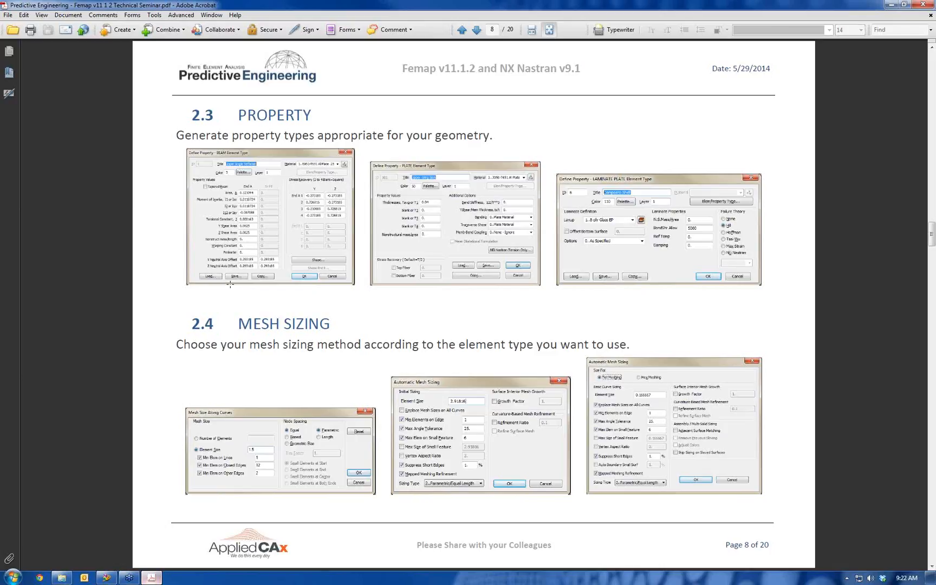
scroll(328, 208, "down", 2)
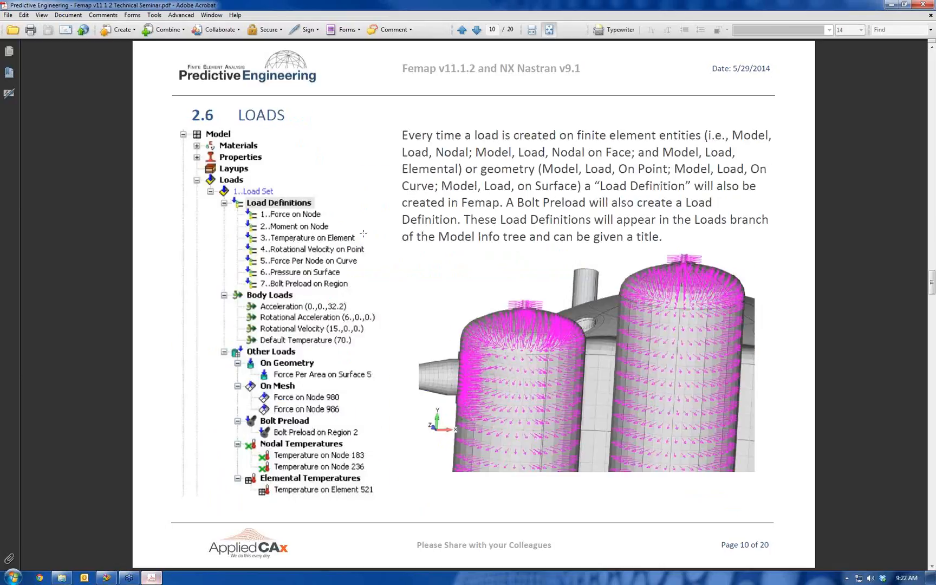
scroll(357, 230, "down", 1)
scroll(349, 224, "down", 3)
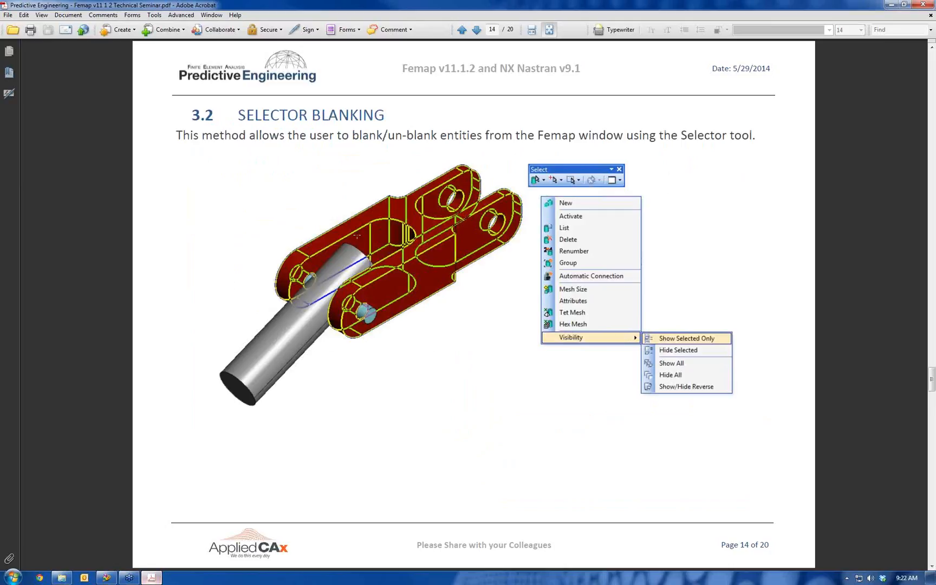
scroll(357, 237, "down", 3)
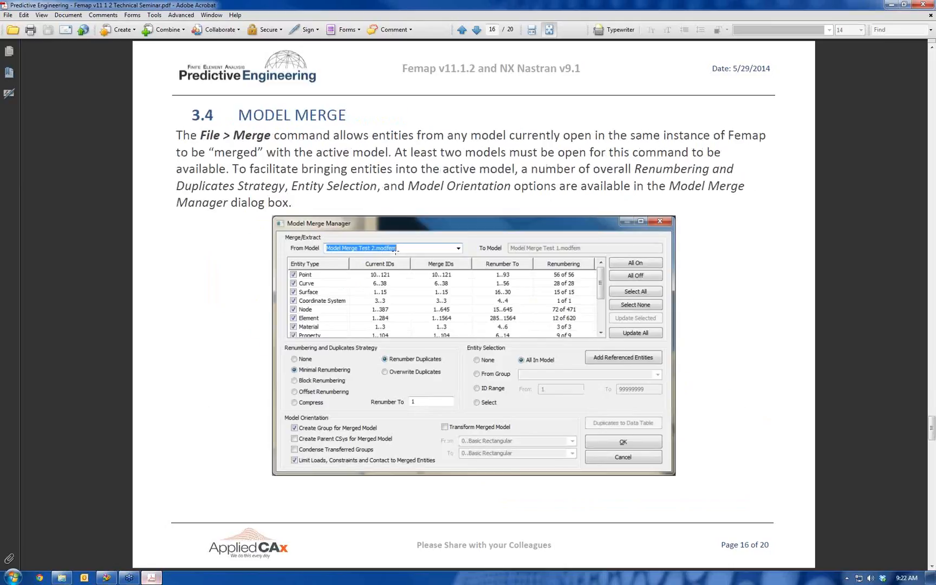
scroll(395, 251, "down", 1)
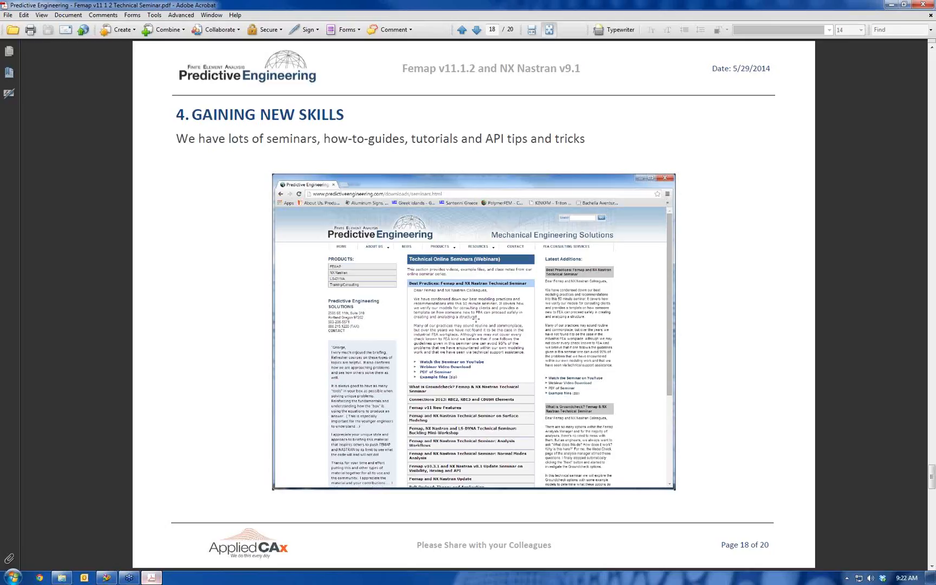
scroll(476, 319, "down", 1)
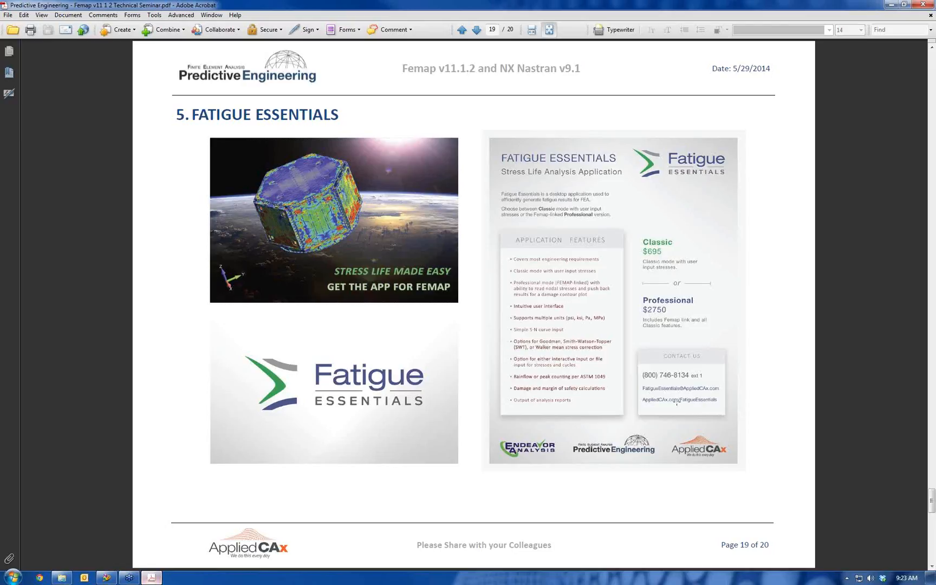
scroll(677, 402, "down", 1)
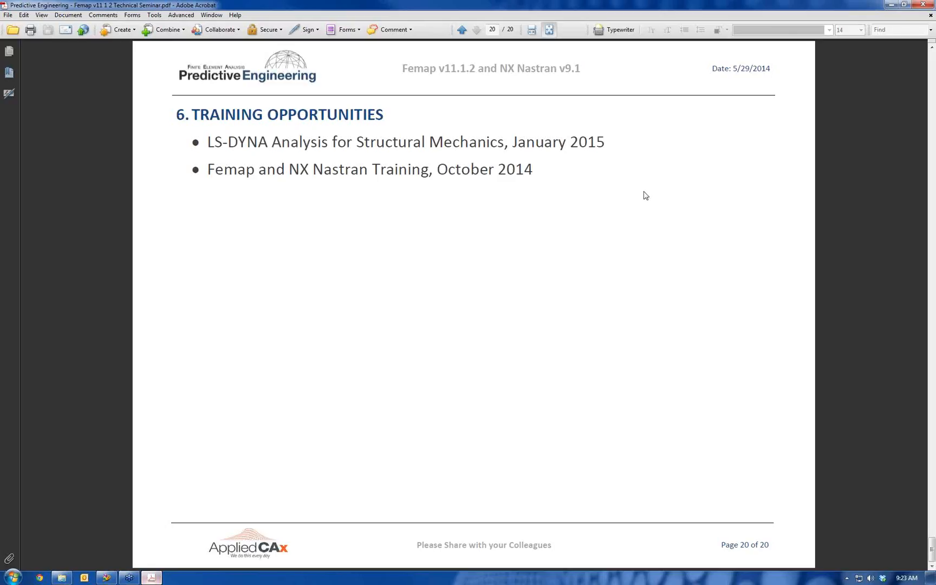
left_click_drag(808, 10, 734, 65)
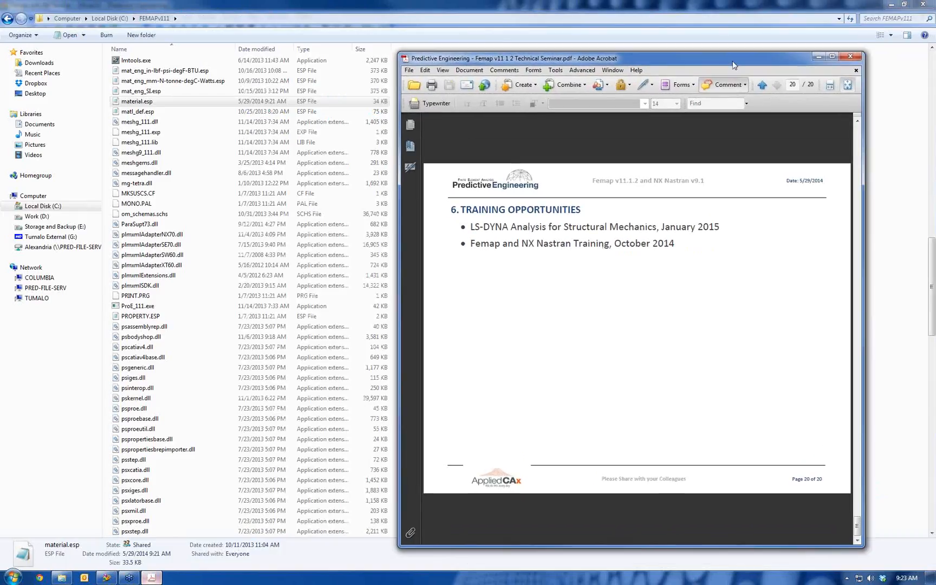